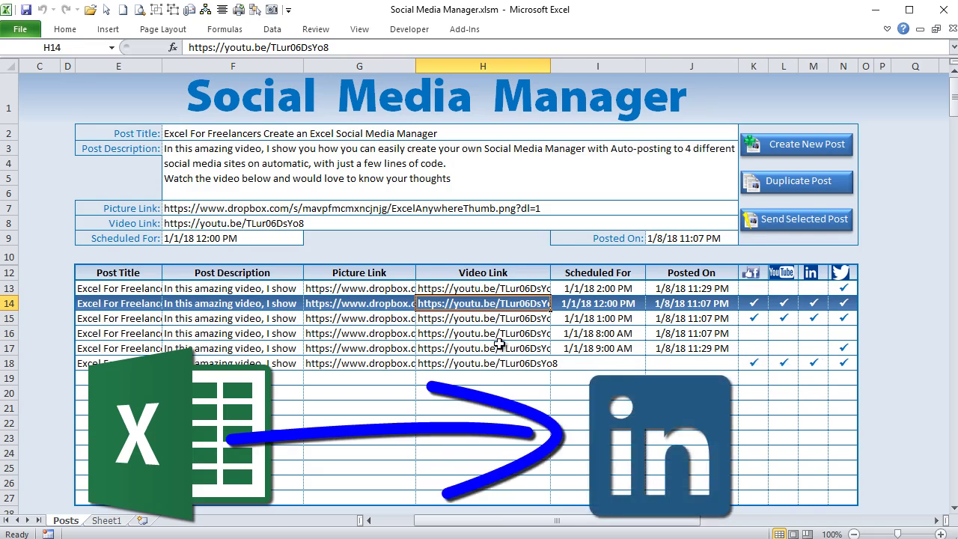
Load the 9:00 AM and 1:00 PM posts into the post details form.
click(498, 344)
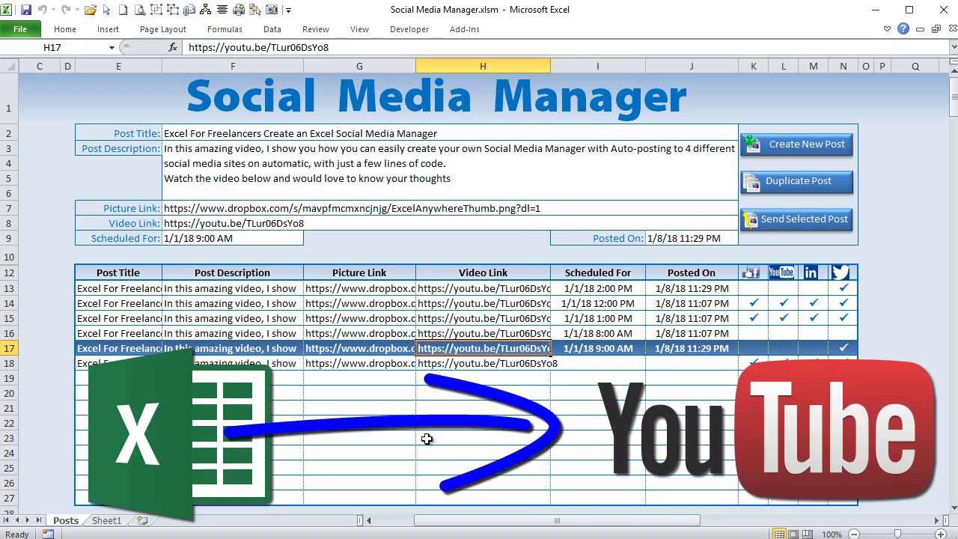
click(315, 318)
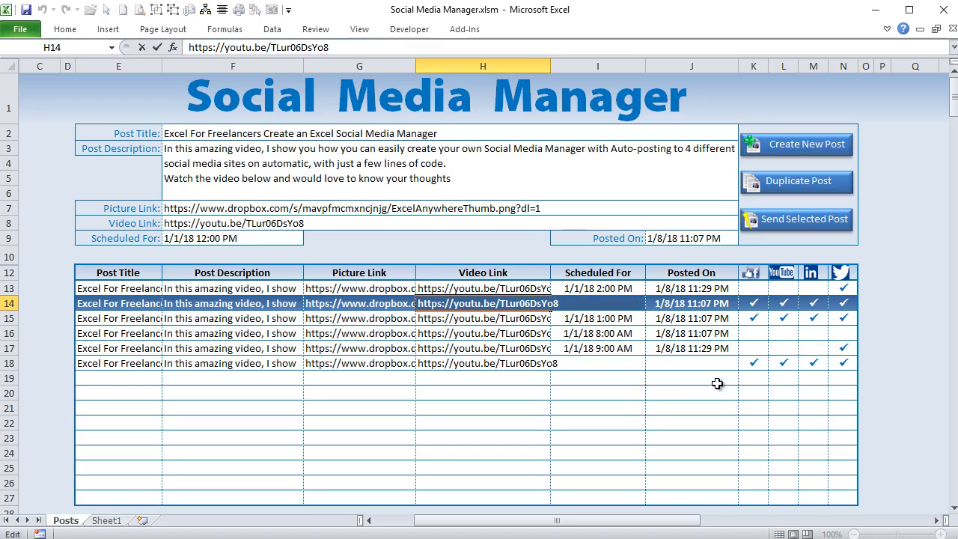
click(593, 425)
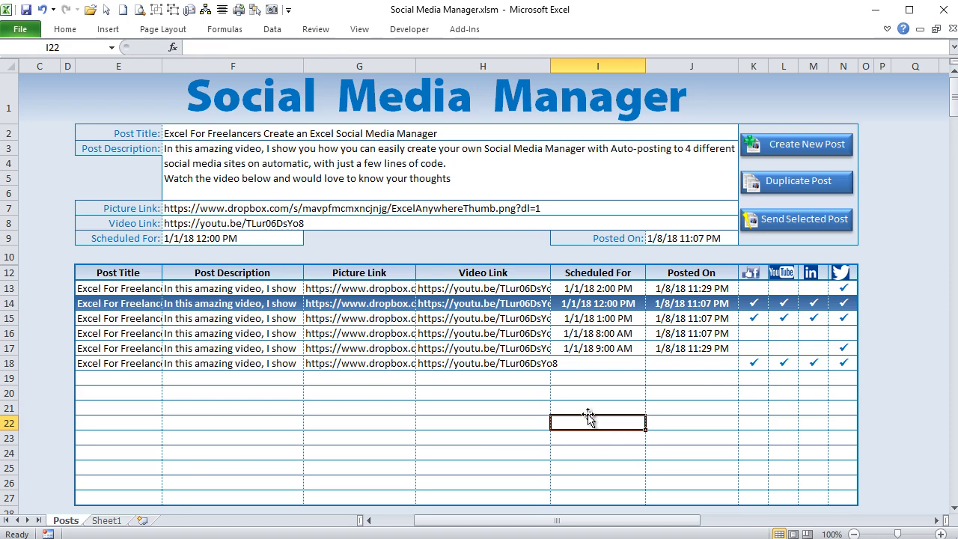
click(457, 394)
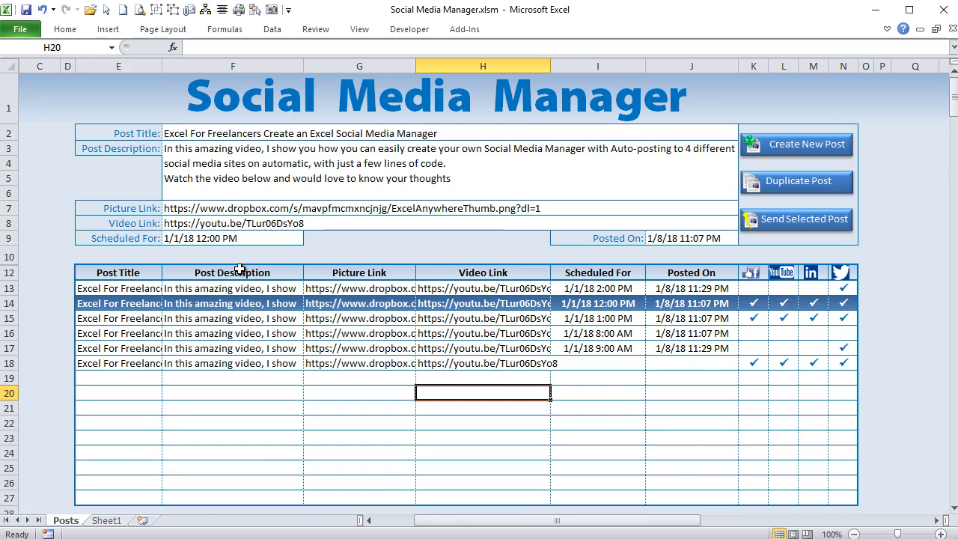
Cycle through the 8:00 AM, 1:00 PM, 12:00 PM and 2:00 PM posts, ending on 8:00 AM.
click(233, 333)
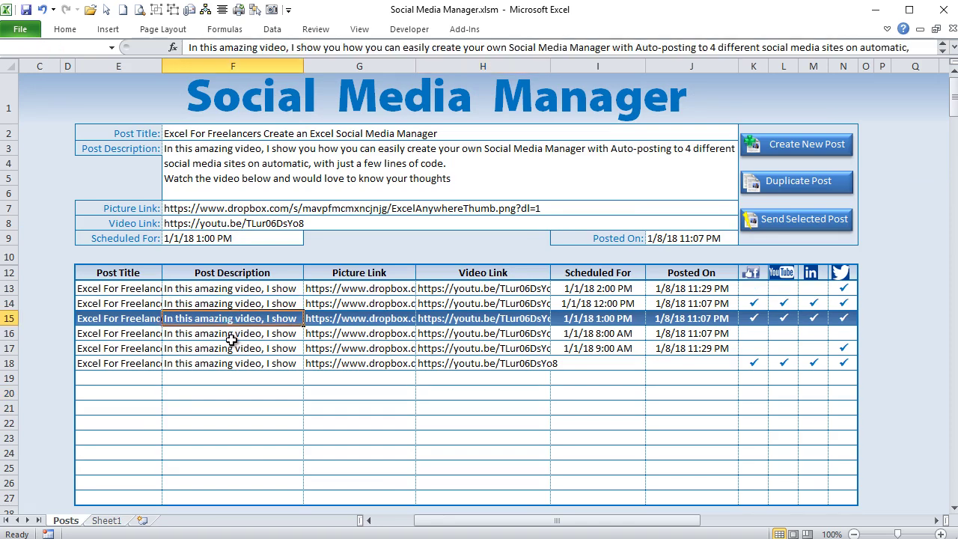
click(233, 316)
click(232, 303)
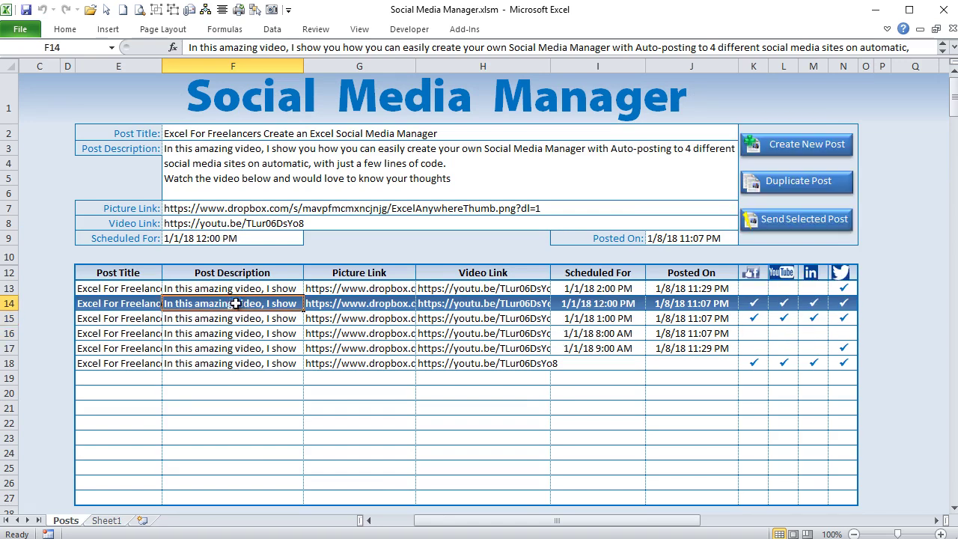
click(238, 288)
click(224, 333)
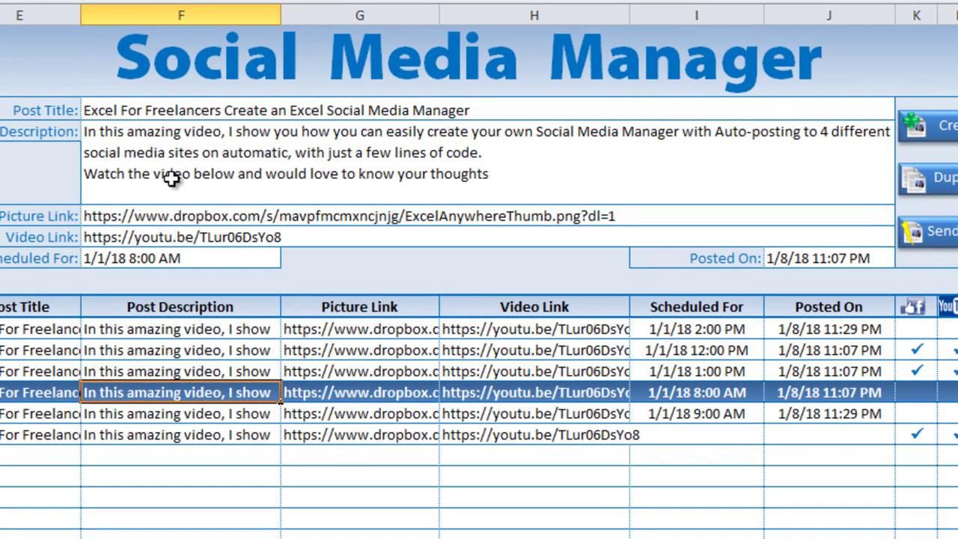
Select each form field: Post Title, Post Description, Picture Link, Video Link and Scheduled For.
click(185, 118)
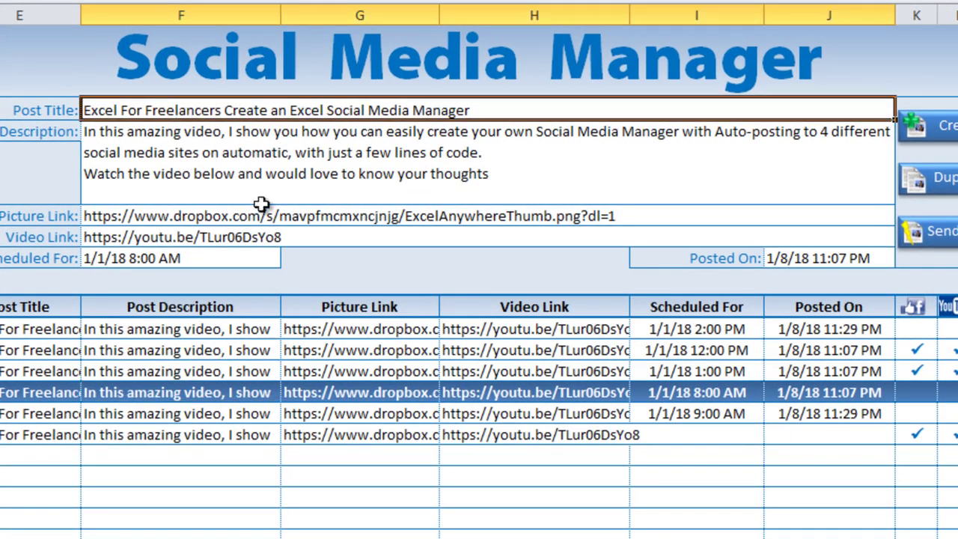
click(238, 157)
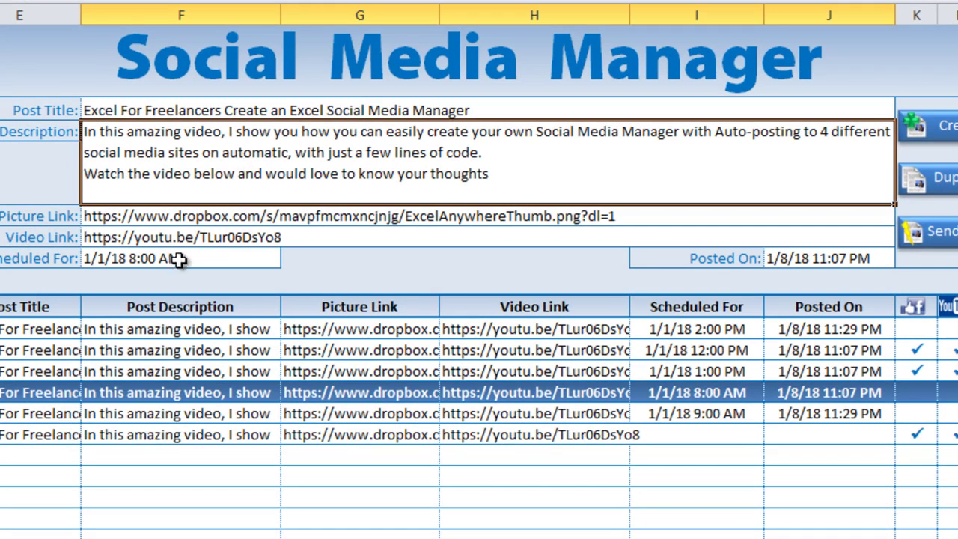
click(192, 220)
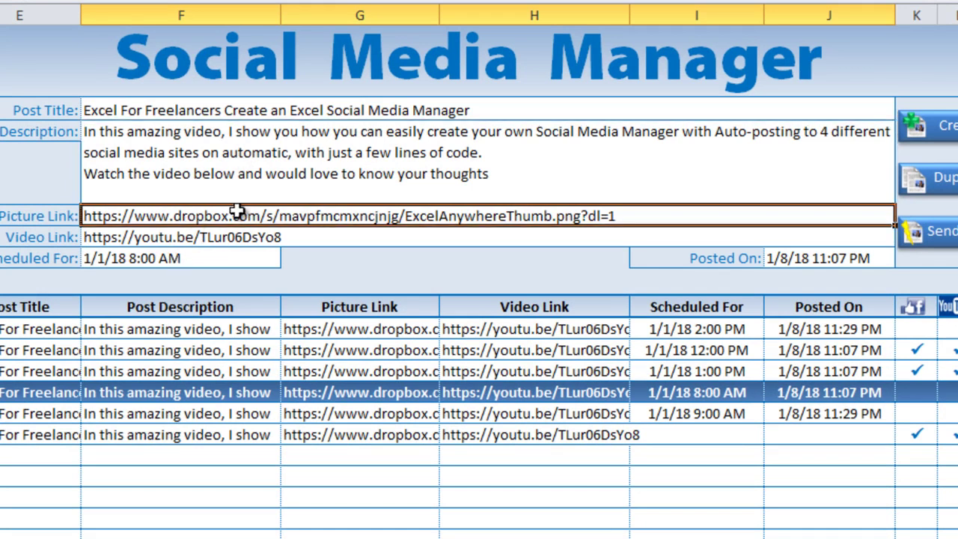
click(215, 238)
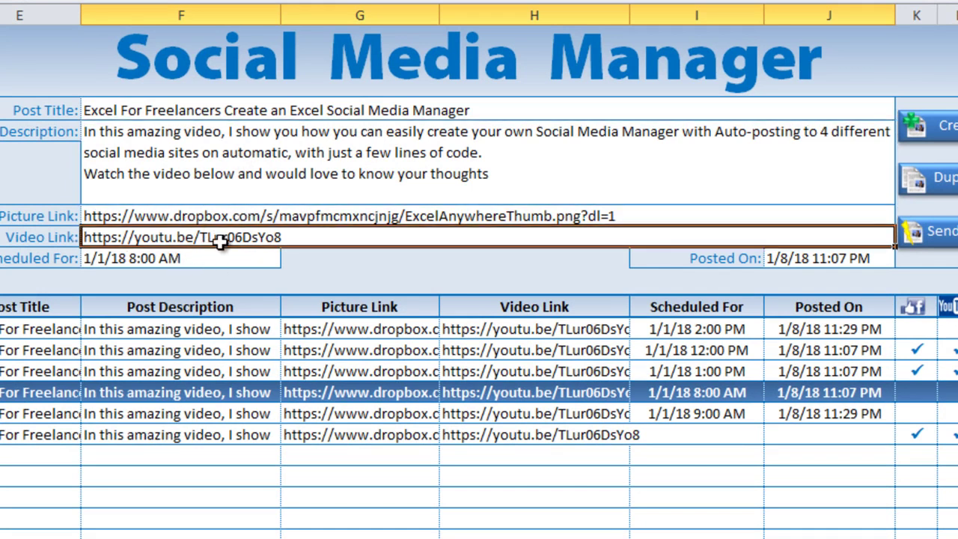
click(204, 259)
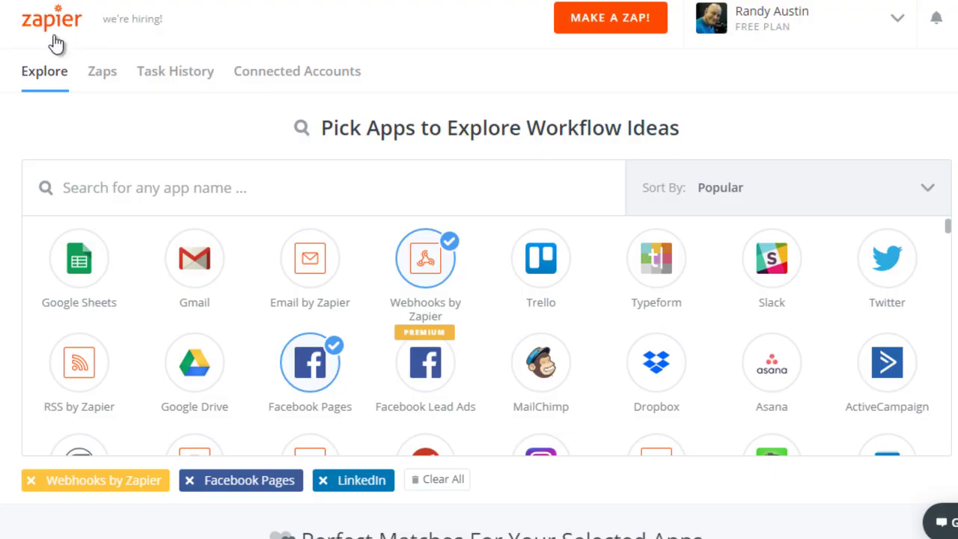
Browse Zapier workflow ideas for Webhooks by Zapier, Facebook Pages and LinkedIn.
click(63, 277)
In My Zaps, turn off the EntCust and StandCust removal zaps and turn on Add info to a Google Sheet.
click(102, 76)
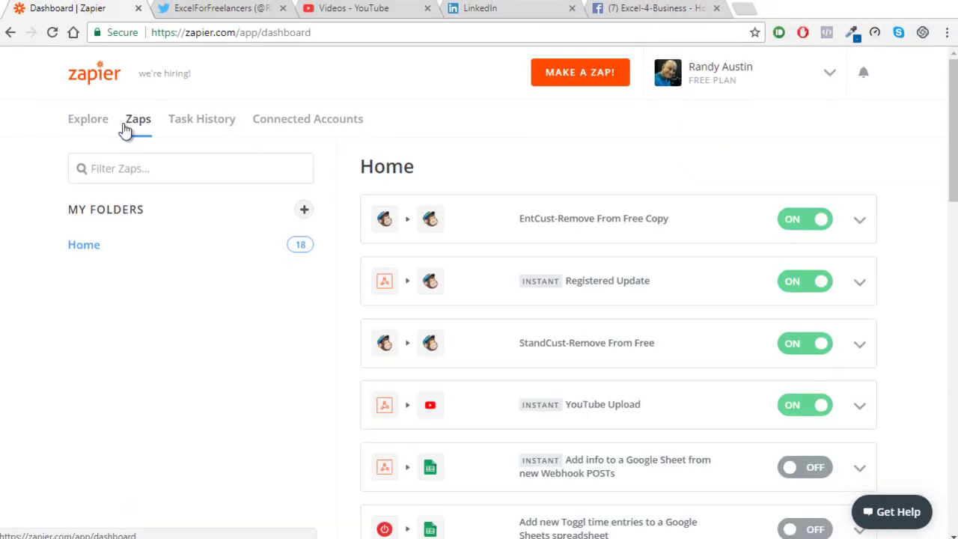
click(808, 226)
click(806, 281)
click(794, 343)
Scroll through the Home folder's zap list to review each zap's on/off status.
scroll(723, 316, down, 4)
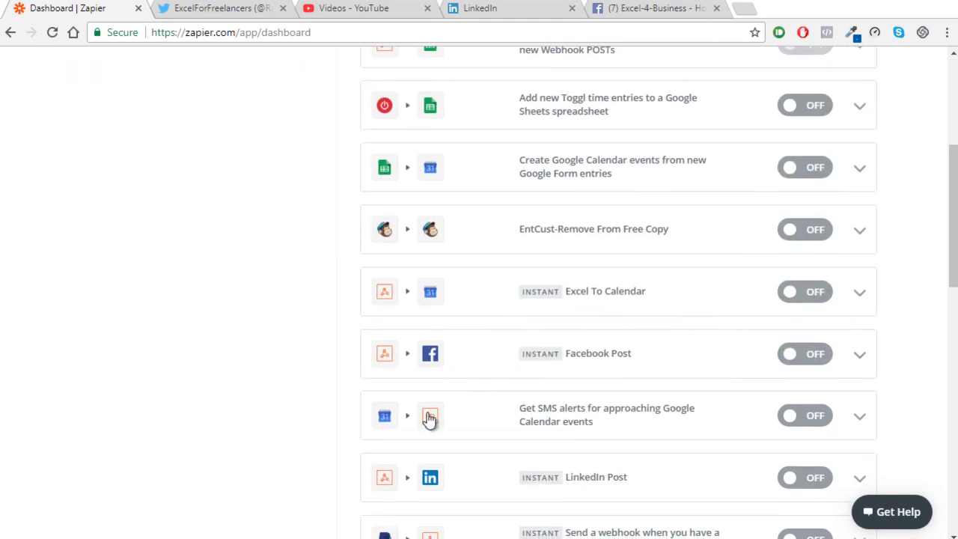
scroll(444, 434, down, 3)
scroll(475, 431, down, 2)
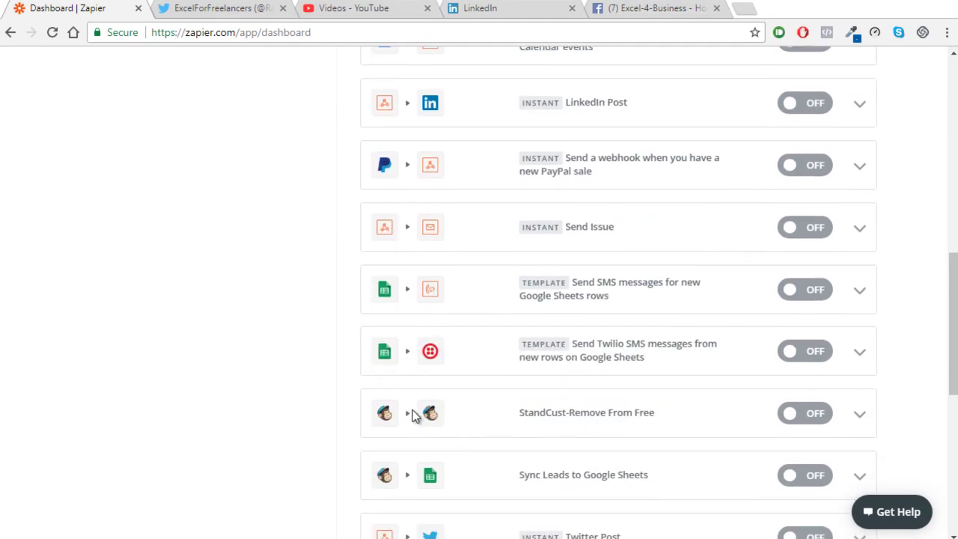
scroll(486, 352, up, 1)
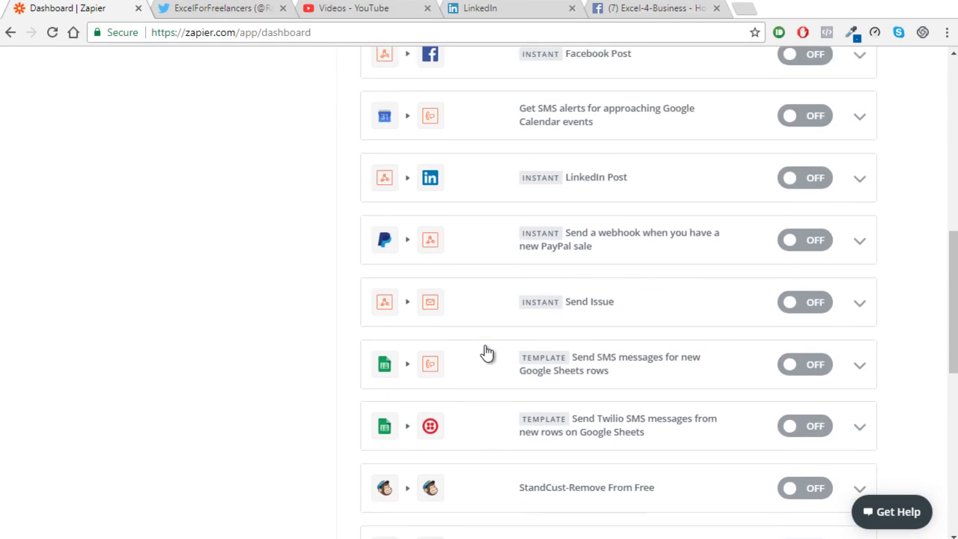
scroll(485, 352, up, 1)
scroll(484, 350, down, 2)
scroll(483, 349, up, 4)
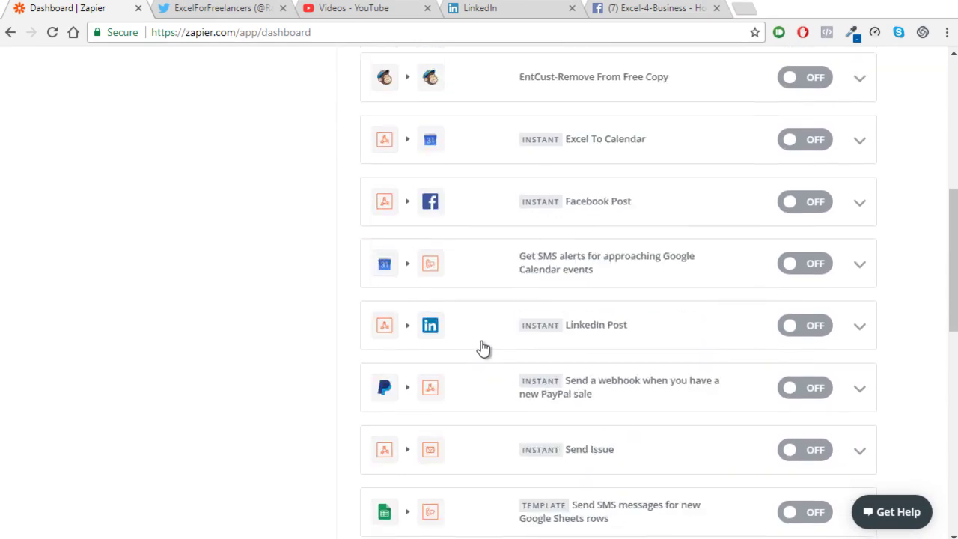
scroll(484, 349, up, 5)
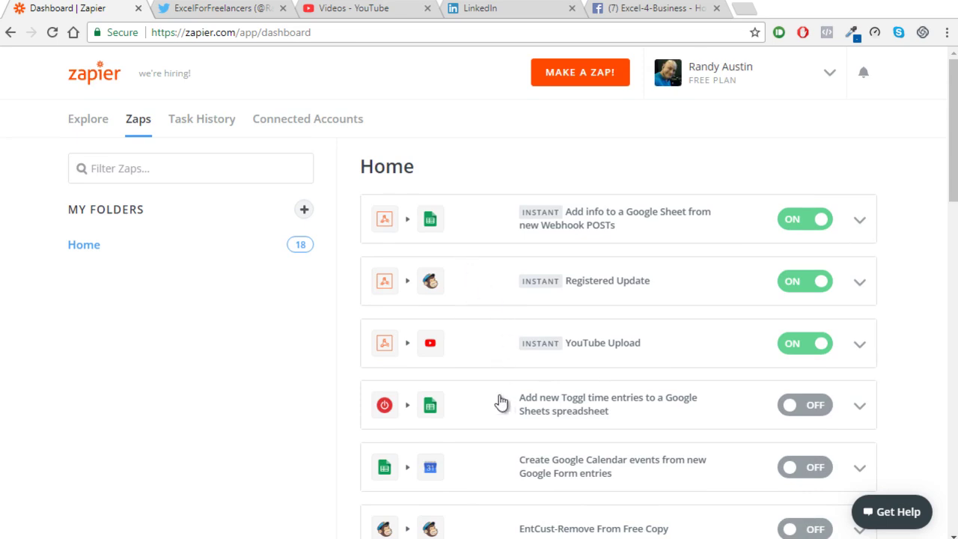
scroll(499, 397, down, 1)
scroll(501, 403, down, 3)
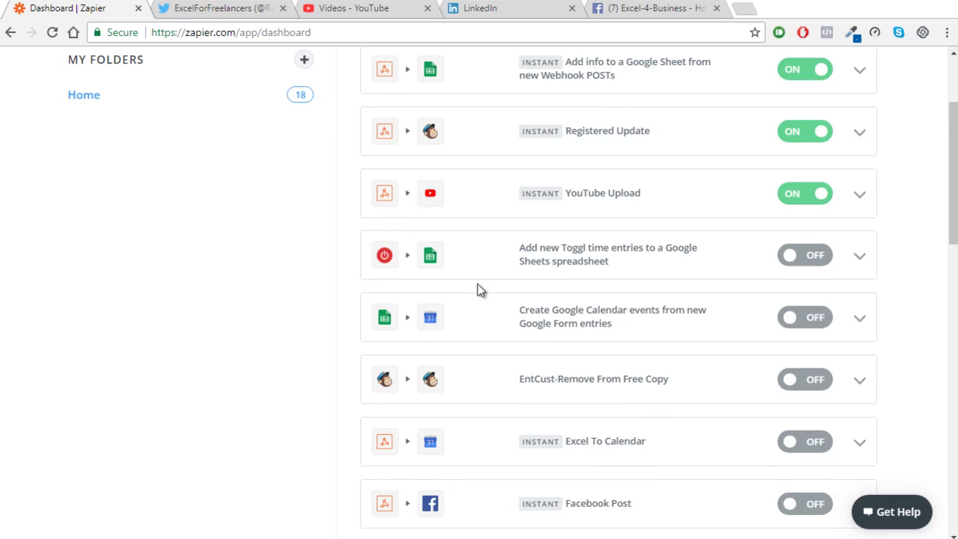
scroll(479, 299, up, 4)
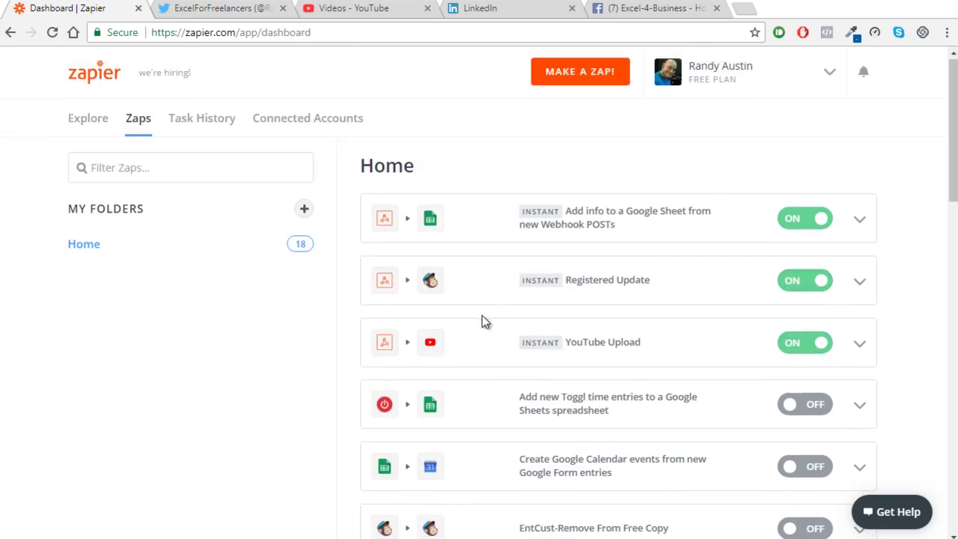
scroll(482, 317, down, 8)
scroll(482, 321, down, 1)
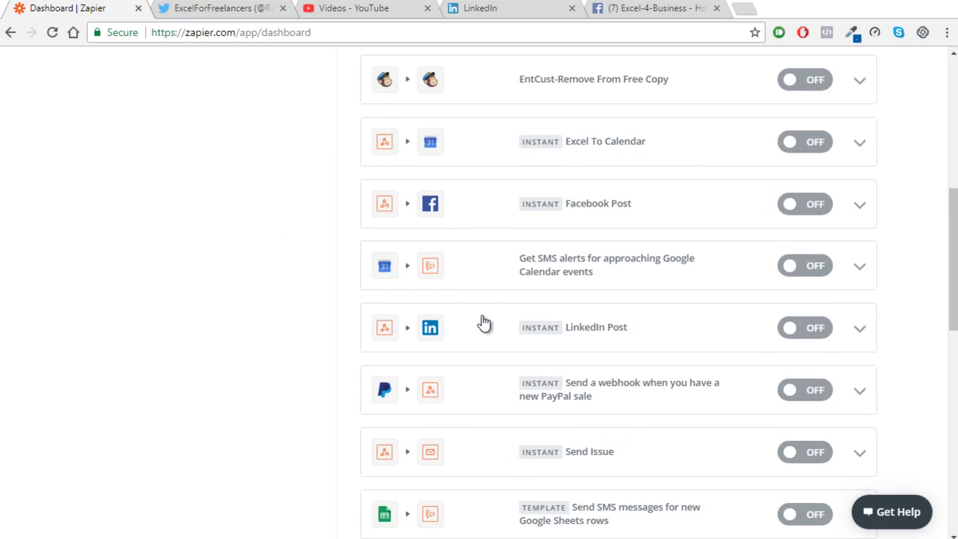
scroll(482, 322, up, 6)
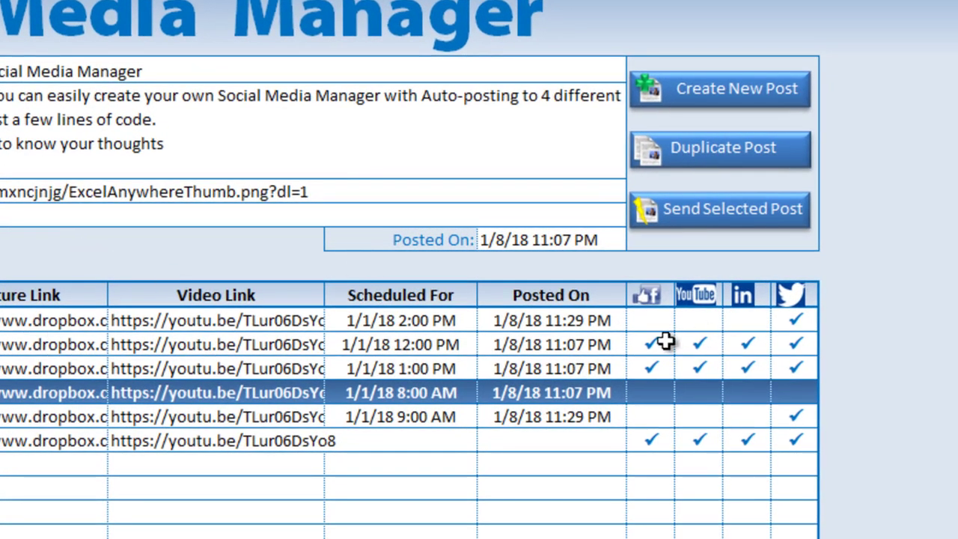
Check Facebook, YouTube, LinkedIn and Twitter for the 1/1/18 2:00 PM post in row 13.
click(658, 321)
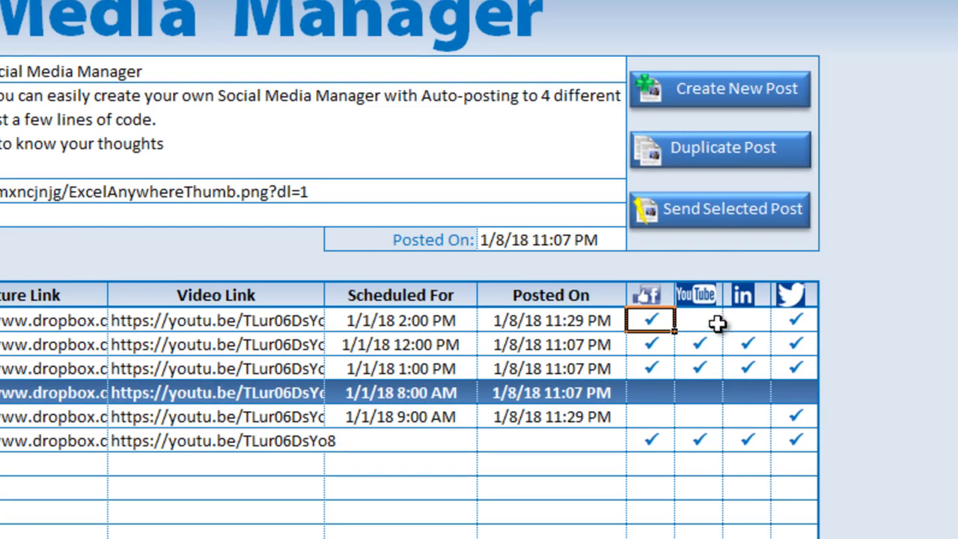
click(715, 323)
click(760, 329)
click(798, 321)
click(750, 322)
click(685, 319)
click(656, 321)
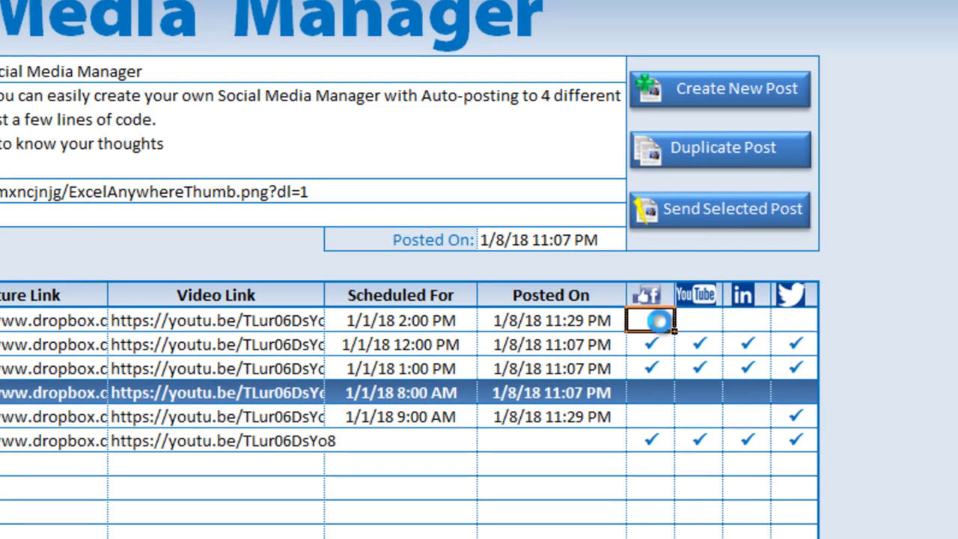
click(698, 321)
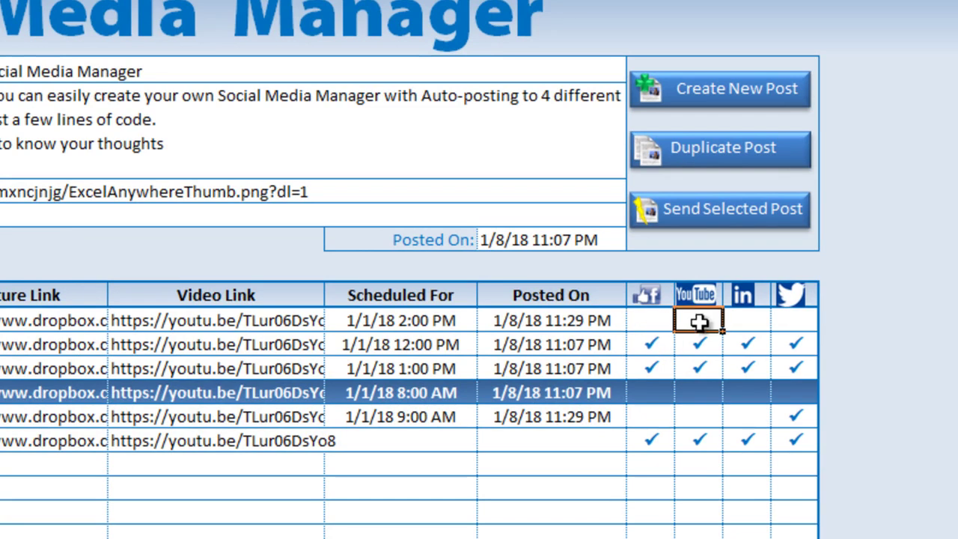
click(757, 323)
click(788, 322)
click(655, 324)
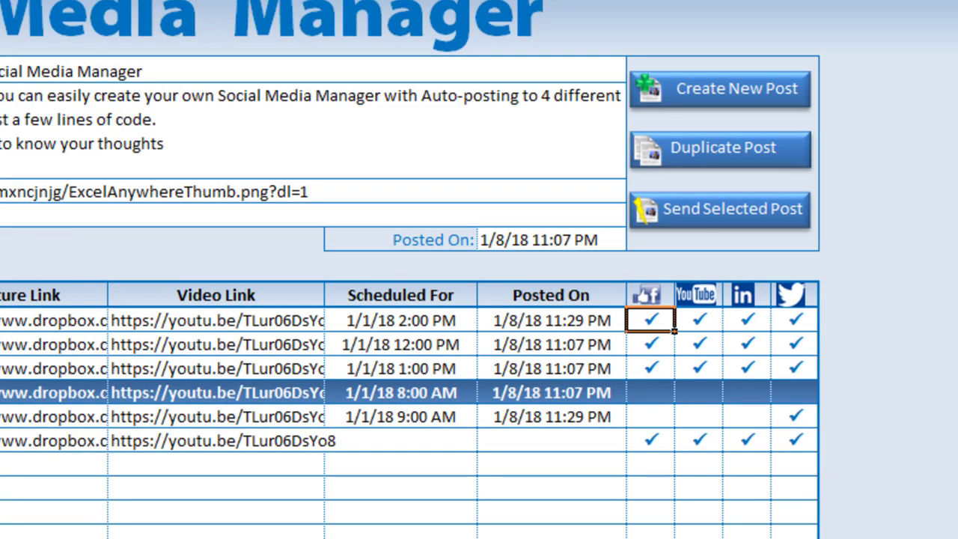
Click through the 1:00 PM, 2:00 PM and 9:00 AM posts, then load the 12:00 PM post.
click(6, 366)
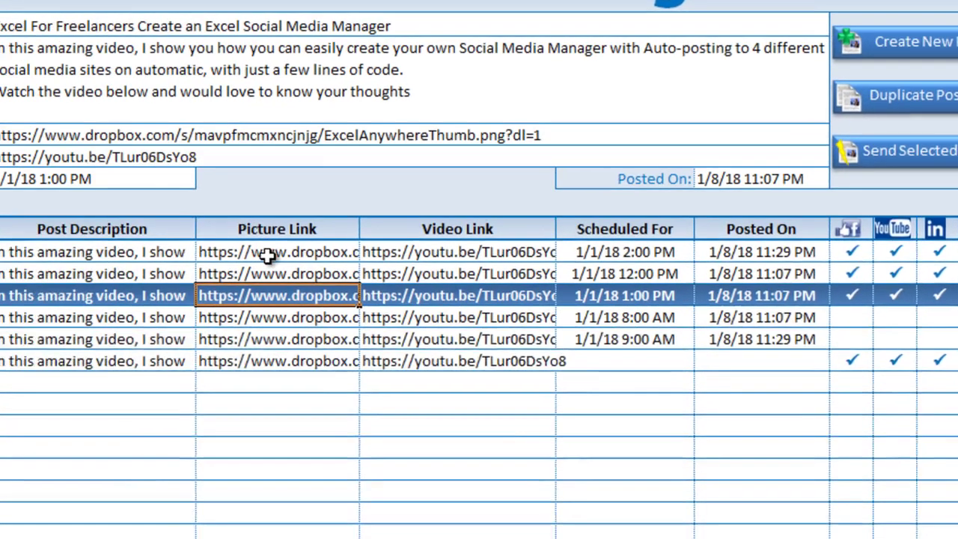
click(270, 253)
click(292, 337)
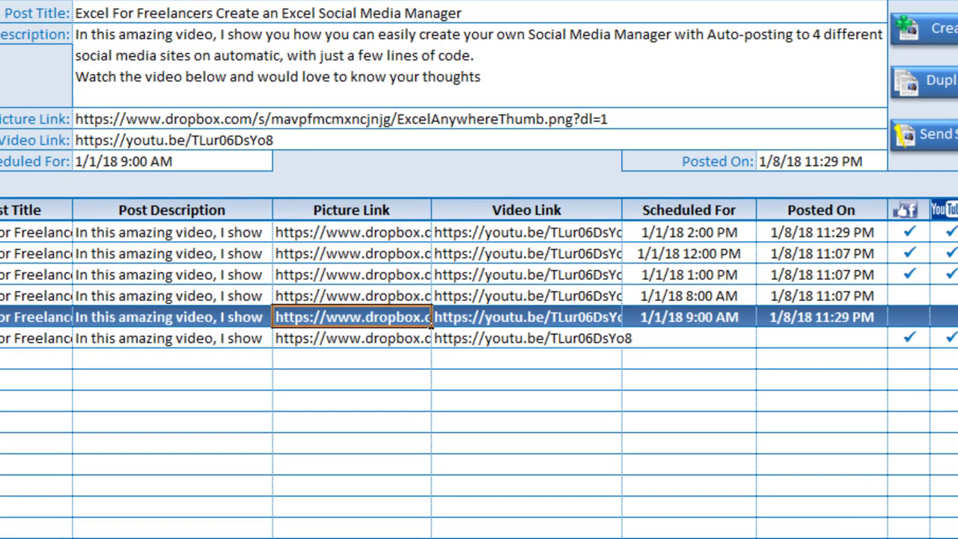
click(821, 253)
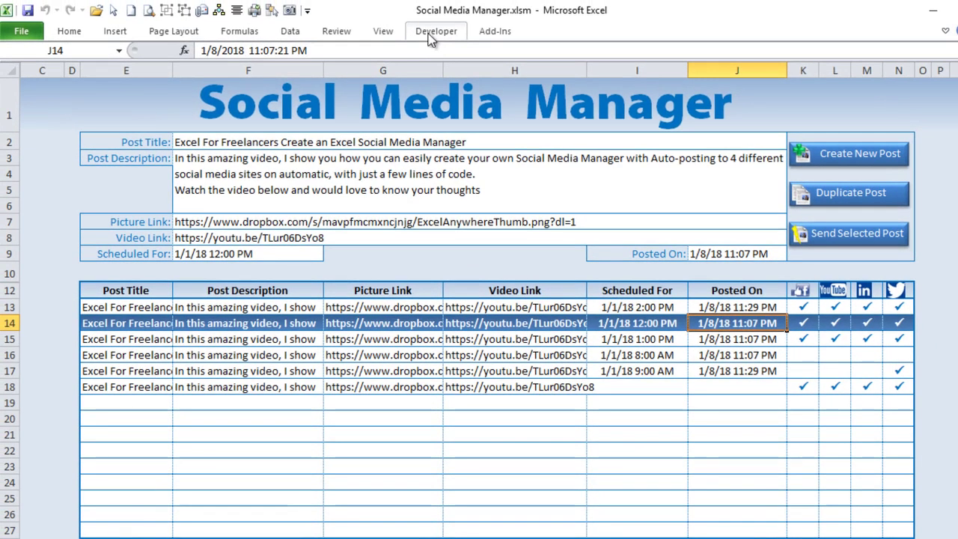
Enable the Developer tab through File > Options > Customize Ribbon.
click(433, 33)
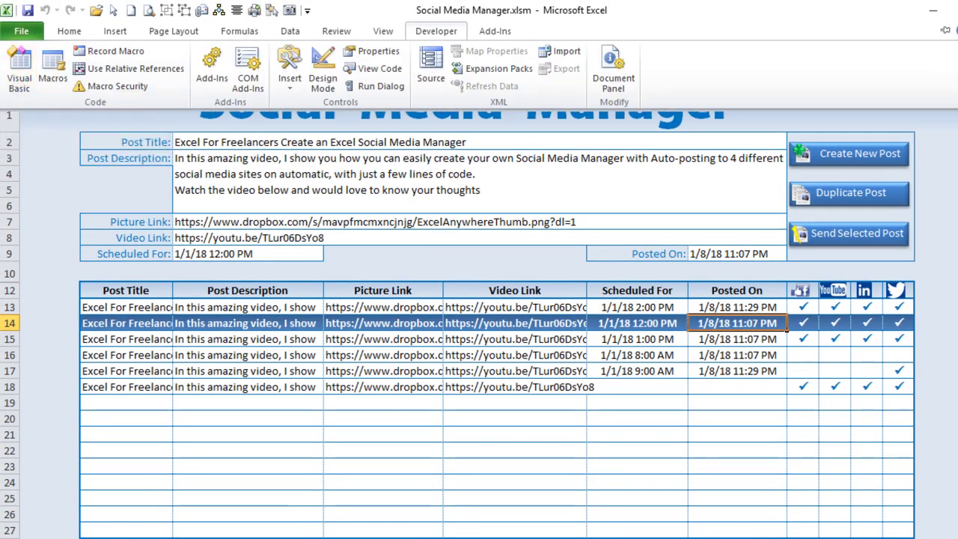
key(Escape)
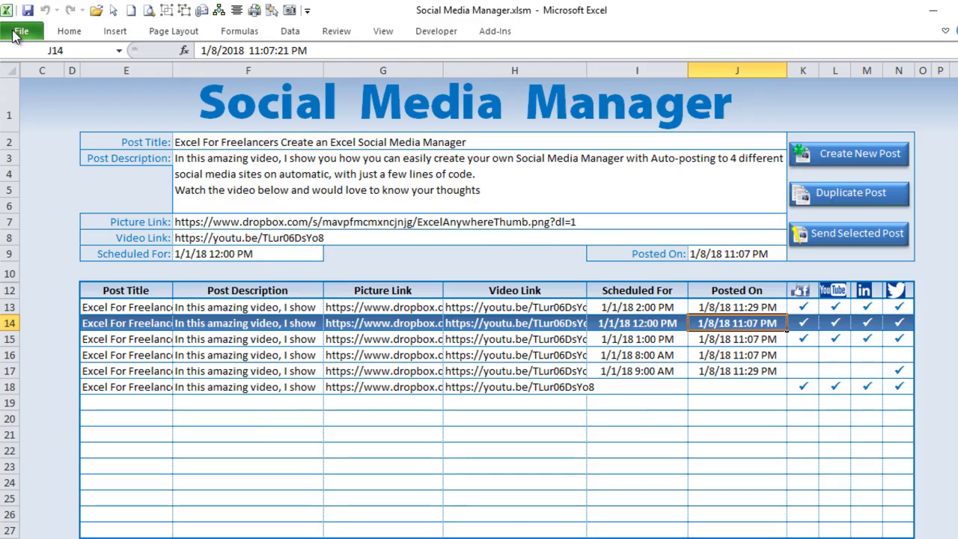
click(15, 34)
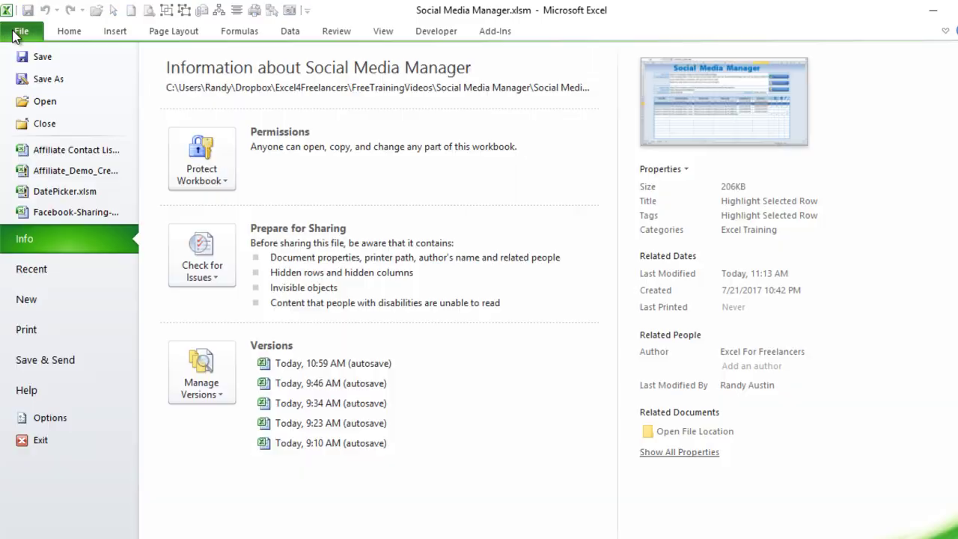
click(58, 417)
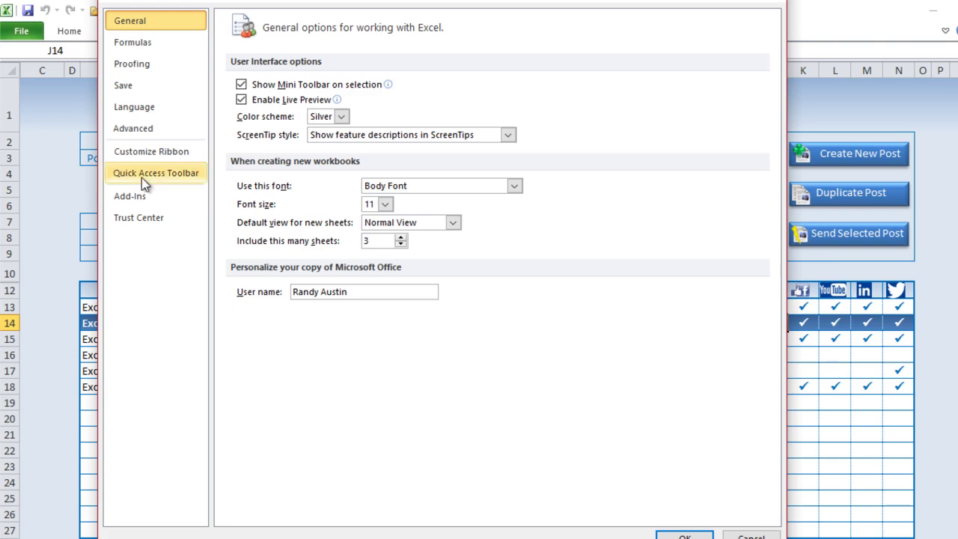
click(163, 151)
click(551, 201)
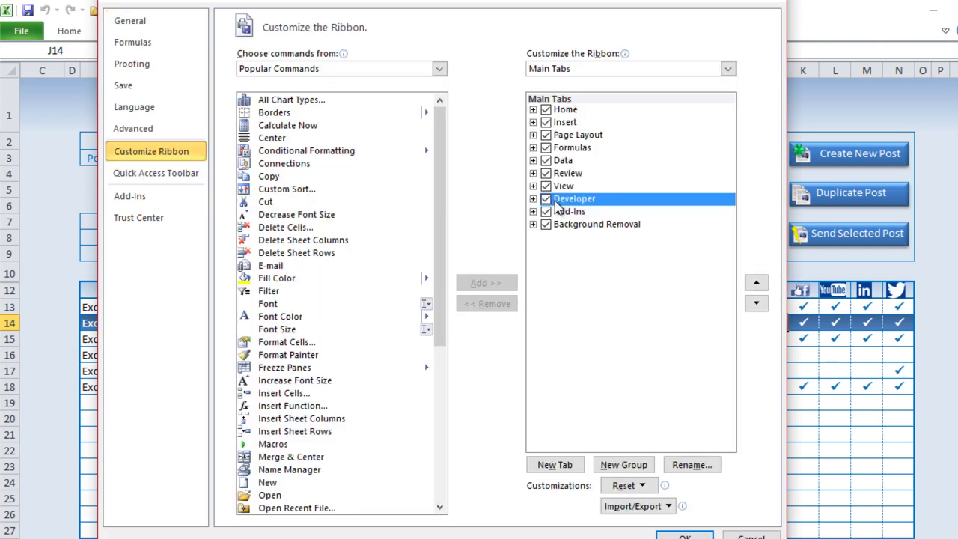
click(684, 535)
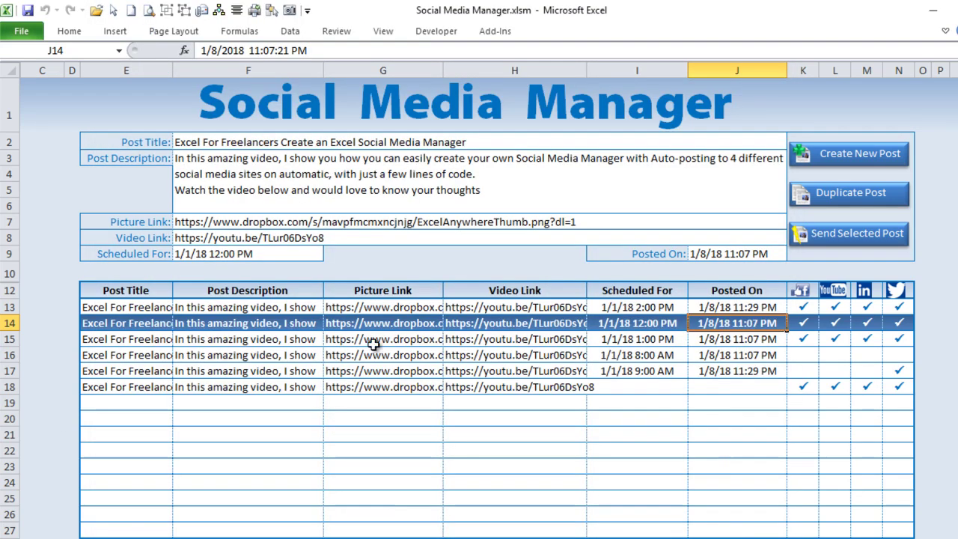
Show the Developer tab's macro and VBA tools on the ribbon.
click(441, 38)
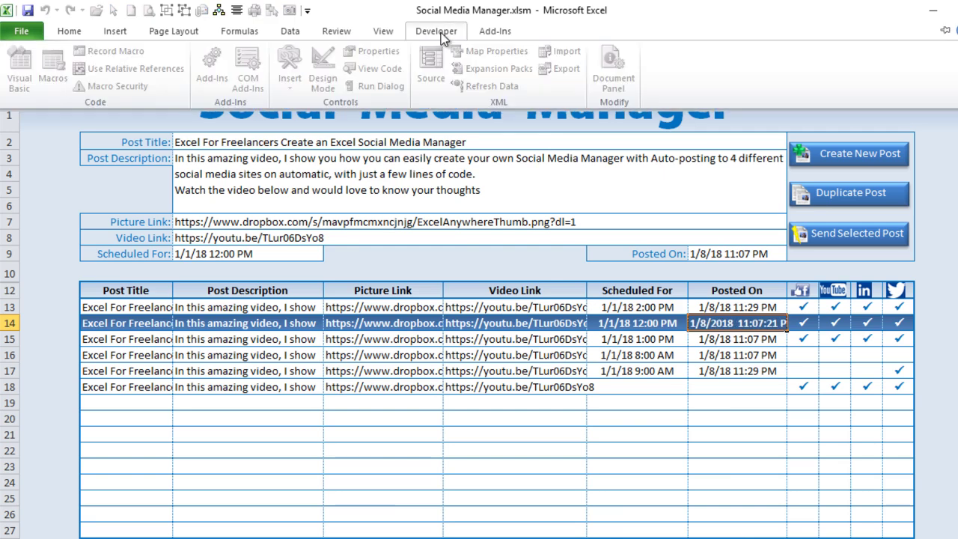
click(75, 180)
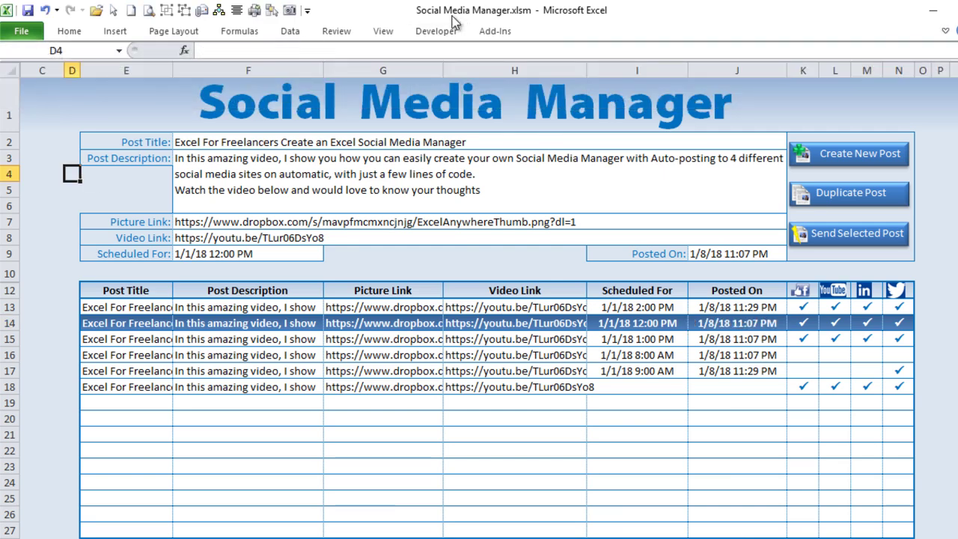
click(435, 32)
Open the Visual Basic editor, reposition it, and open the Sheet1 (Posts) code.
click(17, 66)
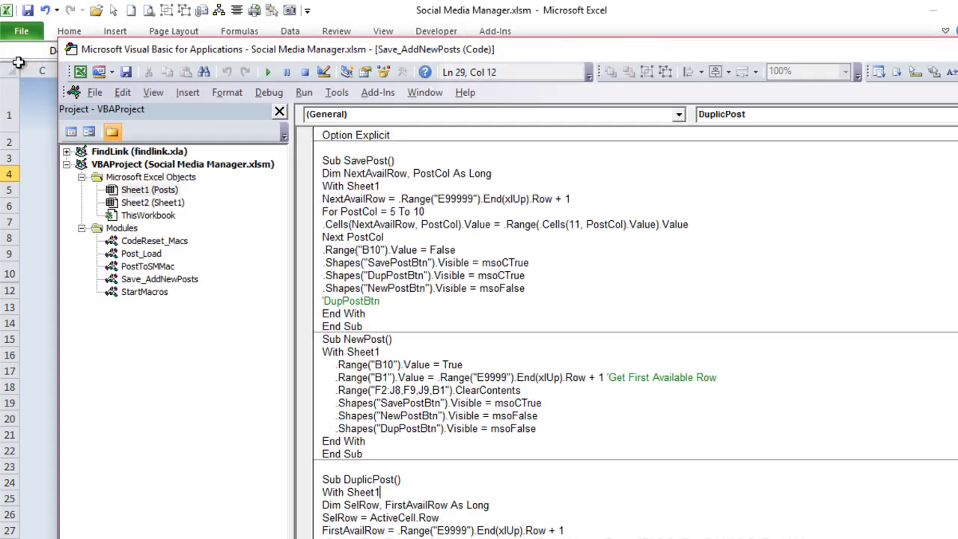
drag(335, 52, 305, 27)
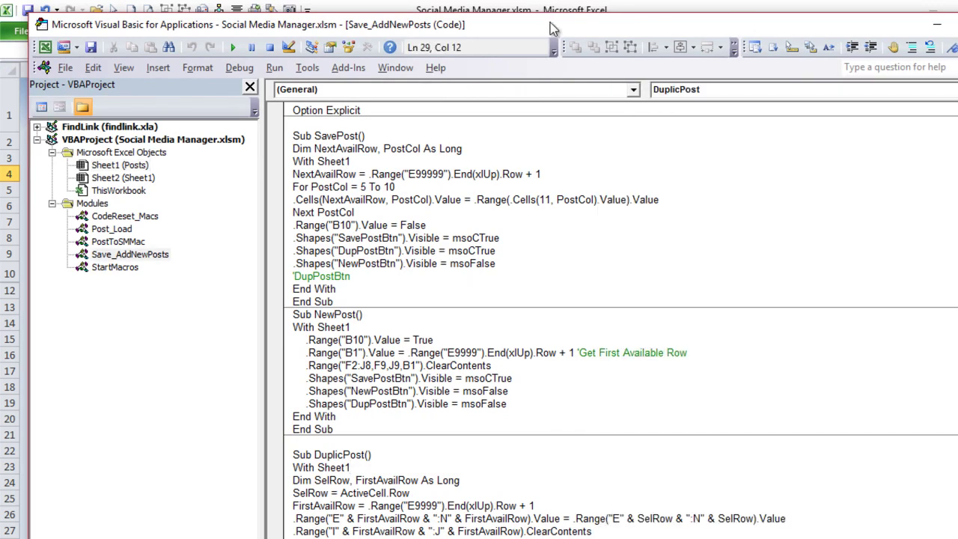
drag(550, 23, 545, 20)
click(113, 165)
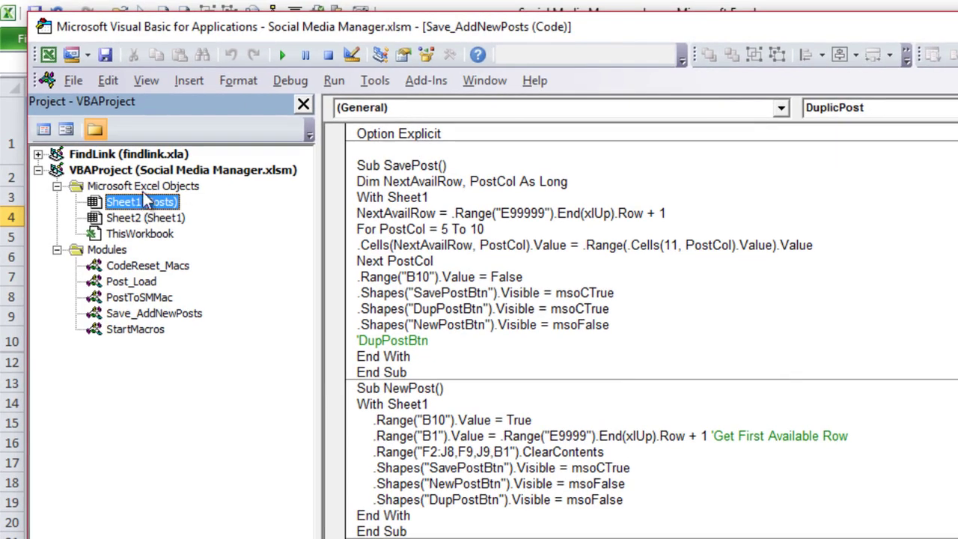
double_click(154, 206)
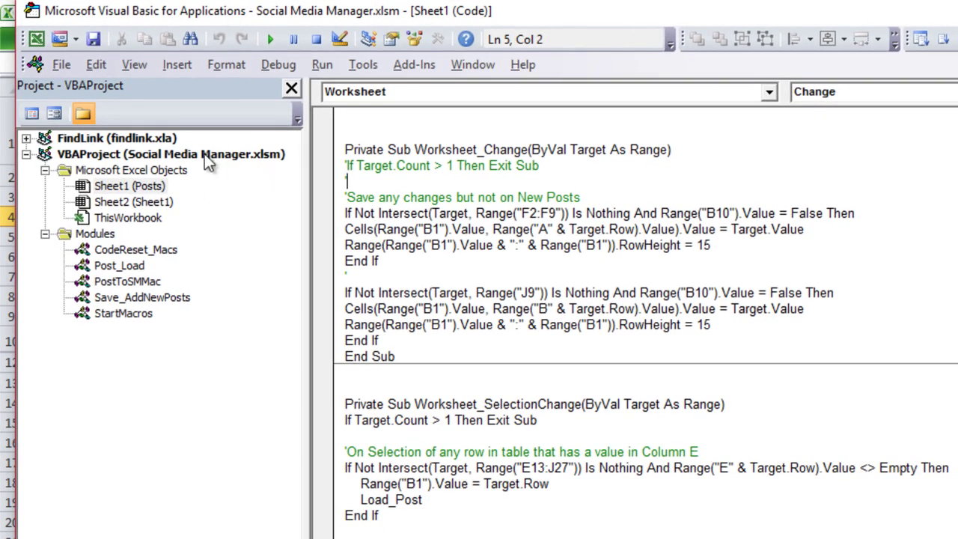
Highlight the Worksheet_Change and Worksheet_SelectionChange routines and their event names.
drag(343, 164, 539, 339)
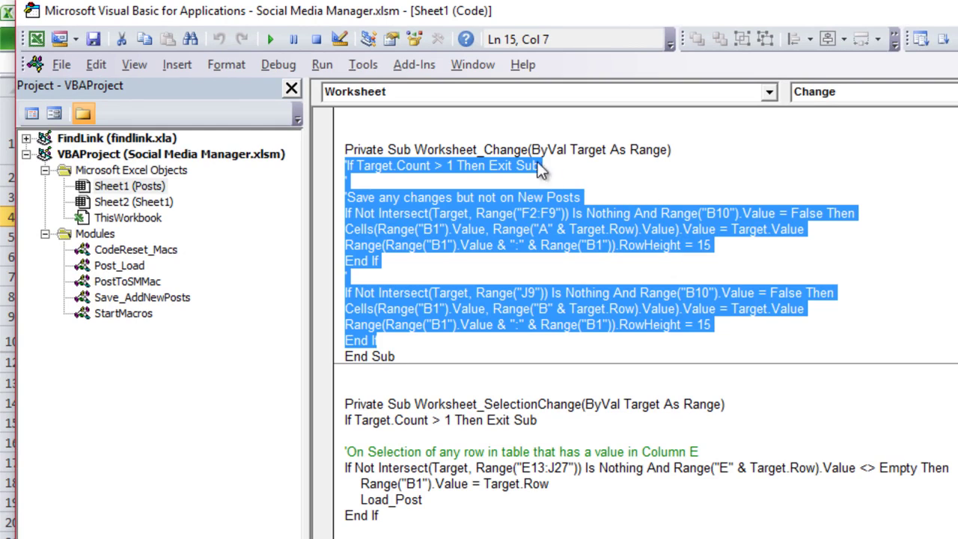
drag(528, 150, 485, 150)
drag(346, 420, 378, 538)
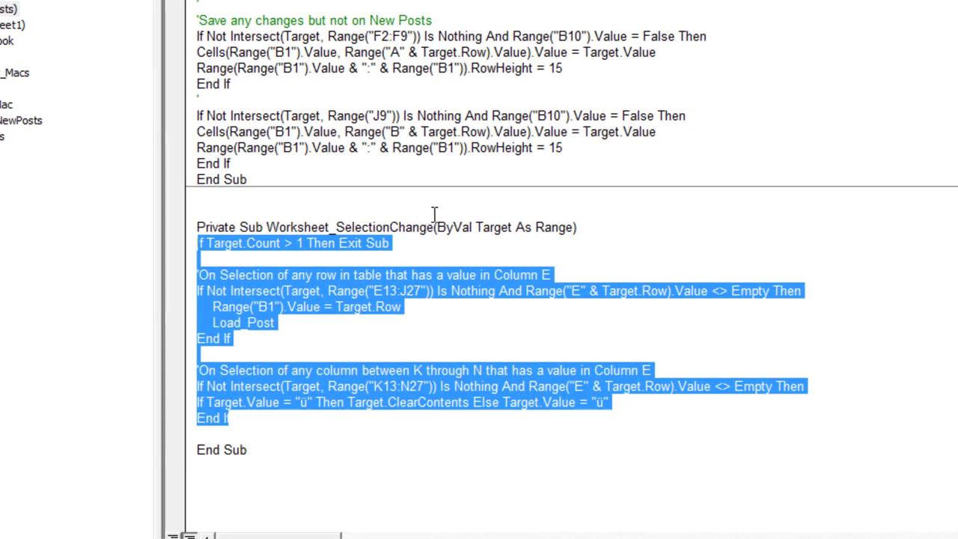
drag(391, 222, 336, 220)
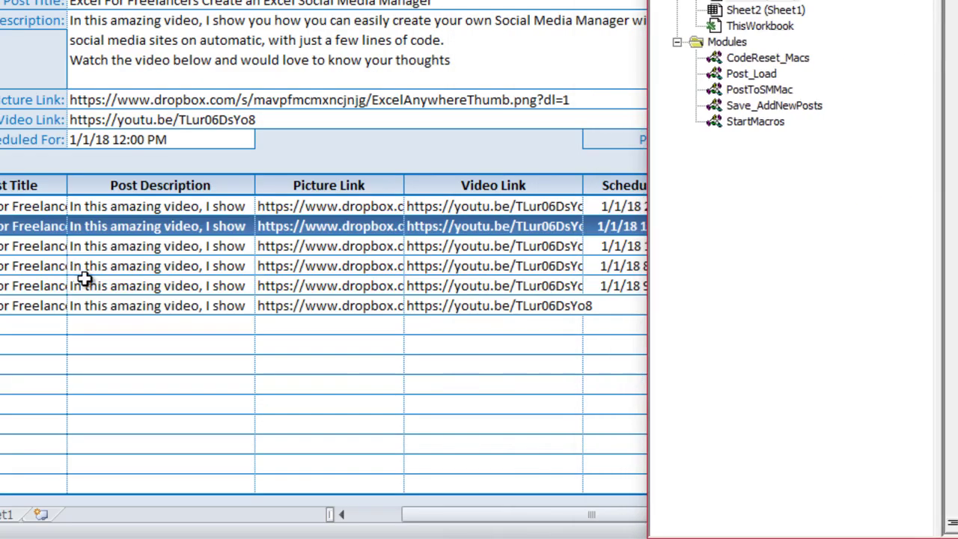
In the workbook, select several post rows, ending with the 9:00 AM post loaded.
click(79, 278)
click(83, 240)
click(89, 224)
click(95, 262)
click(86, 282)
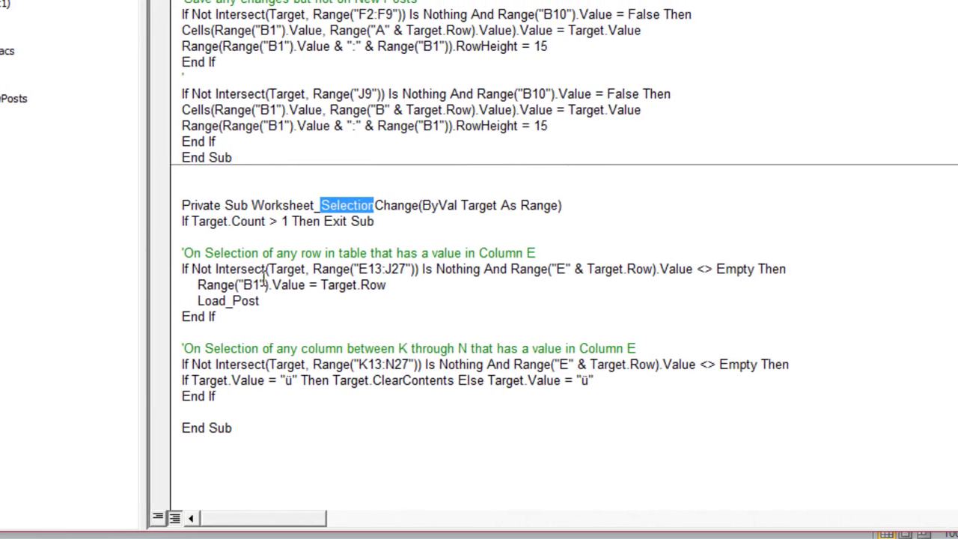
Walk through the Intersect E13:J27 and non-empty column E condition, then return to Excel.
drag(215, 269, 285, 274)
drag(359, 269, 403, 274)
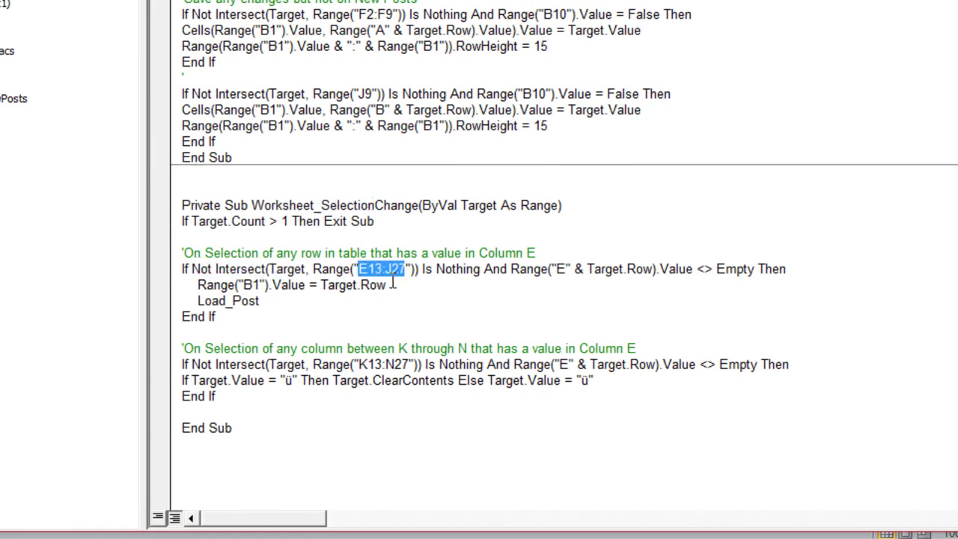
drag(484, 269, 500, 275)
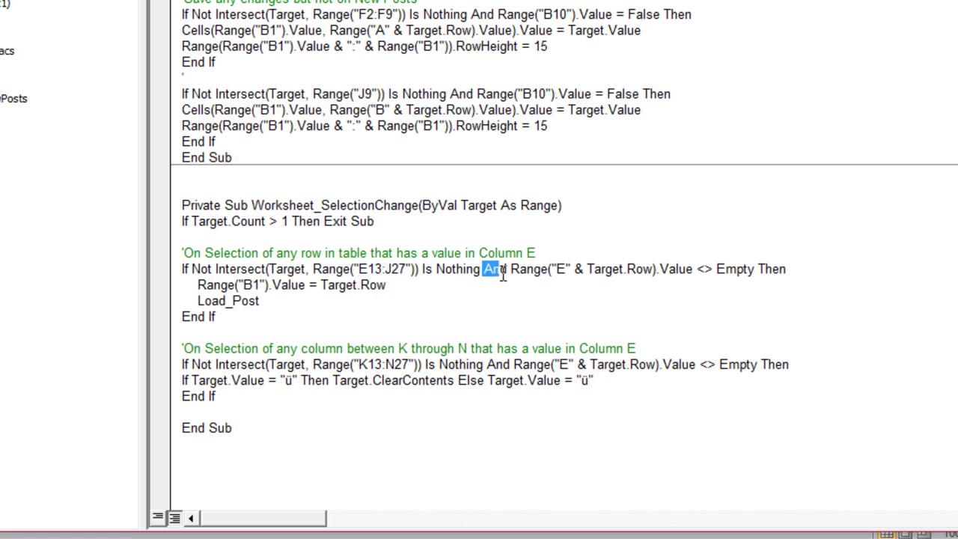
drag(321, 269, 416, 268)
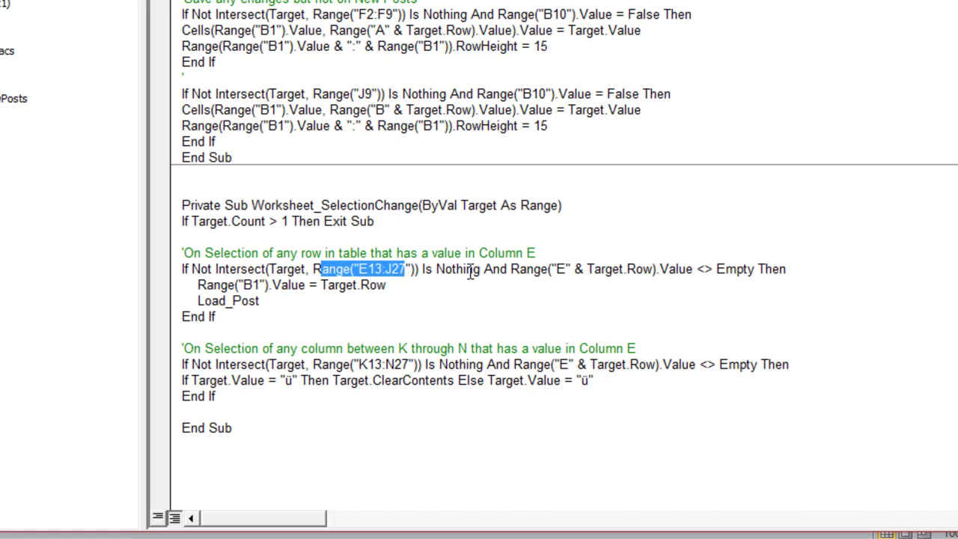
drag(483, 270, 580, 267)
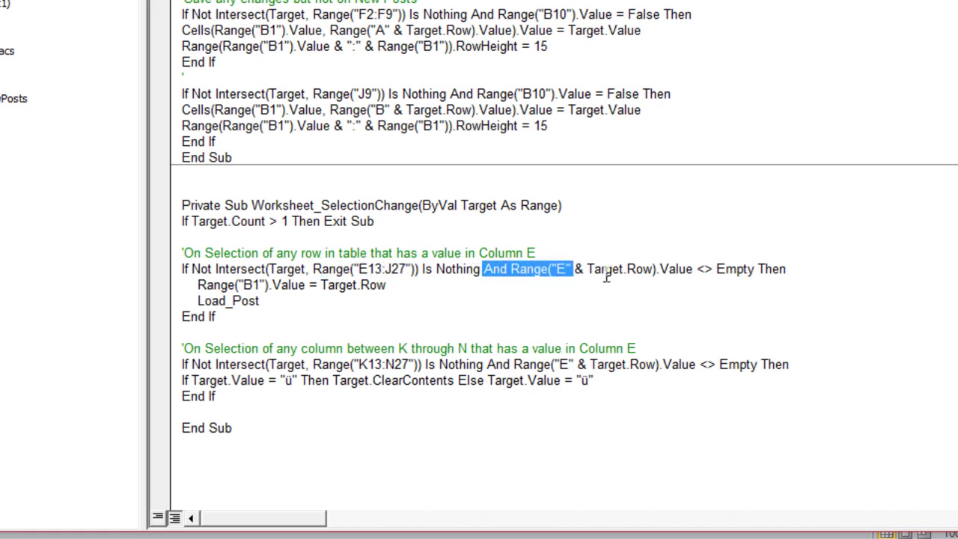
drag(386, 285, 653, 267)
click(684, 263)
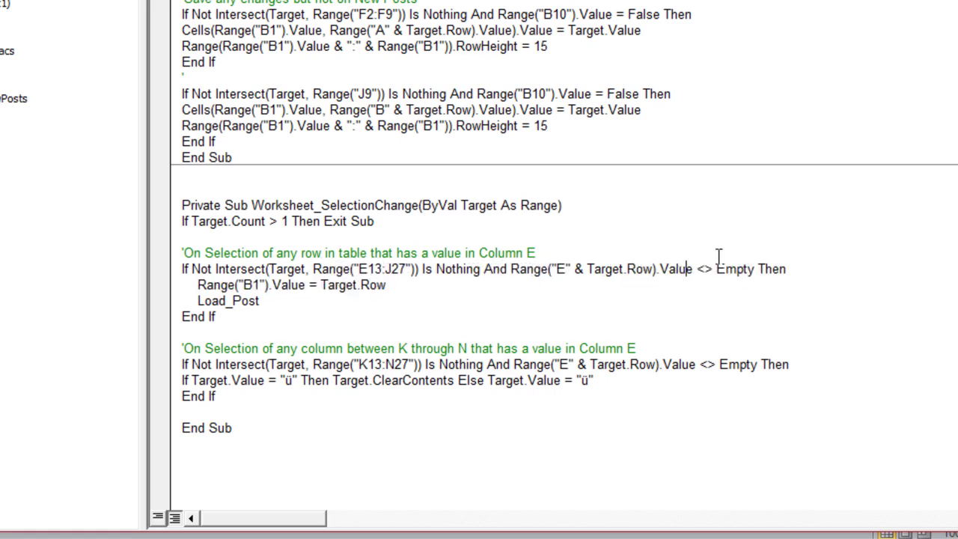
key(alt+F11)
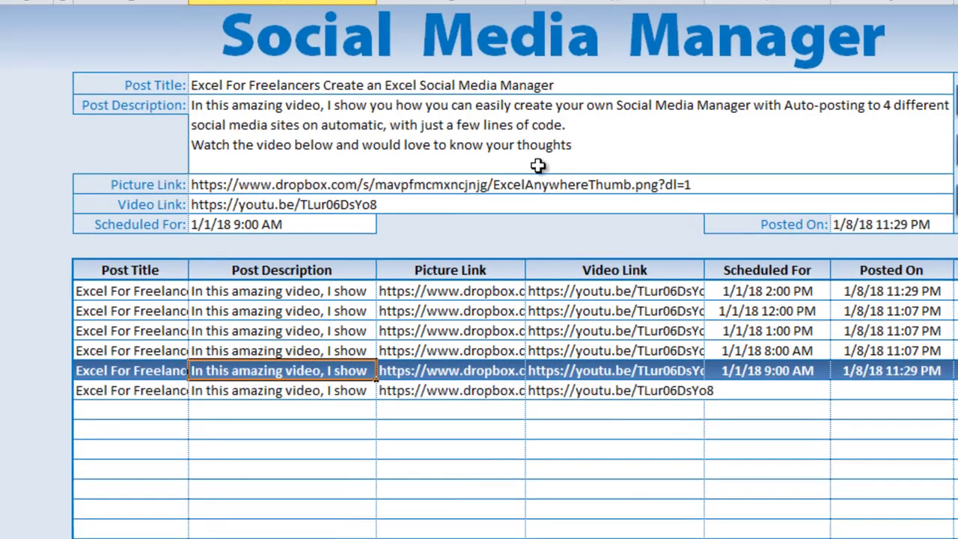
Test the selection macro with column E, row 15's post, the E13:J27 range and E14:E19.
click(166, 13)
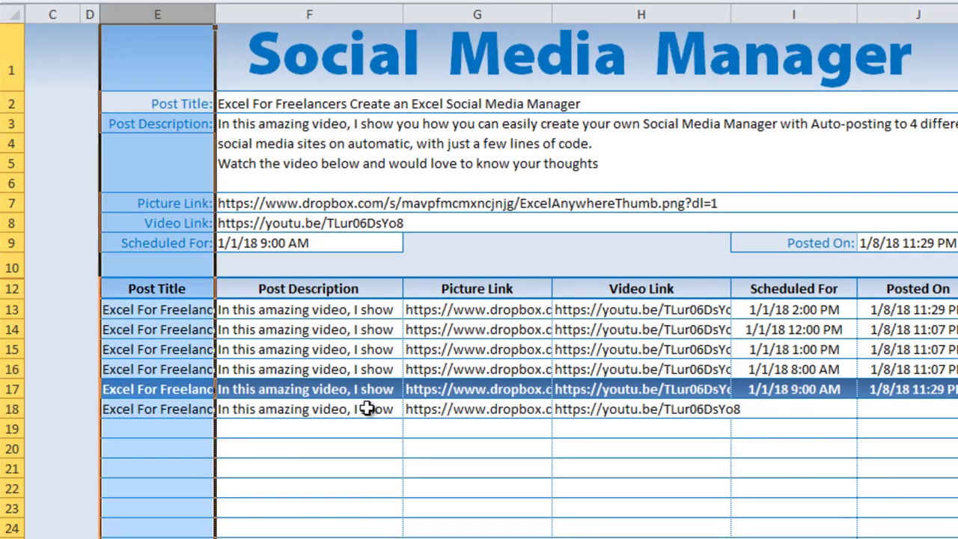
click(252, 353)
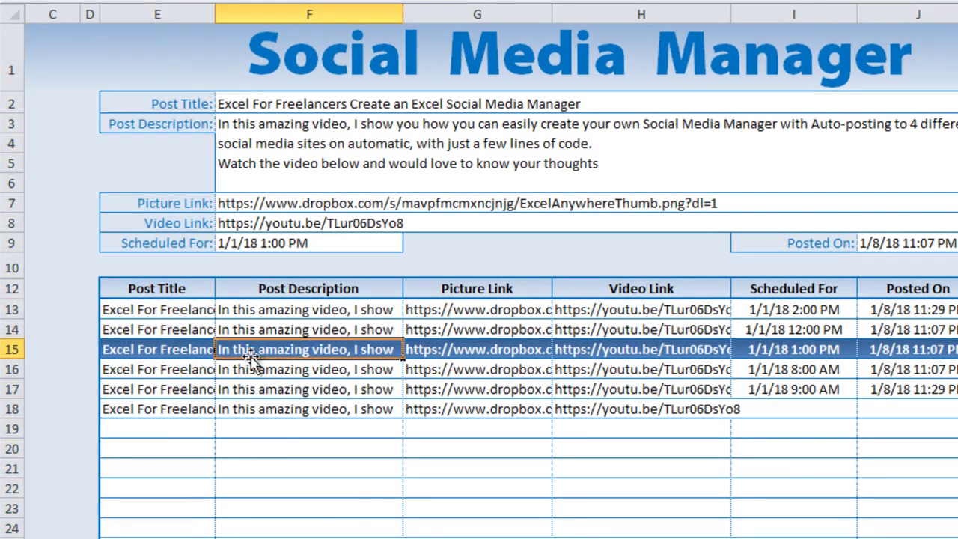
drag(152, 303, 748, 498)
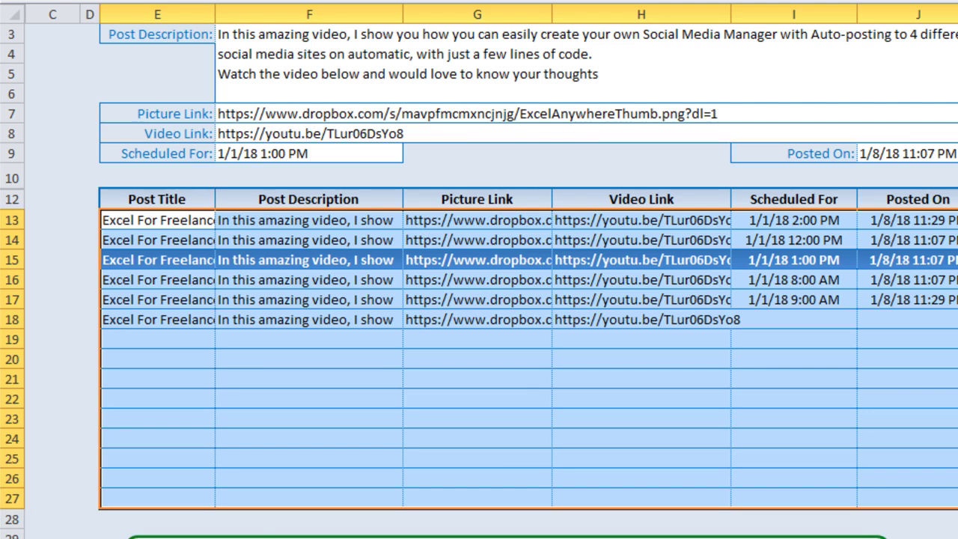
scroll(349, 466, up, 1)
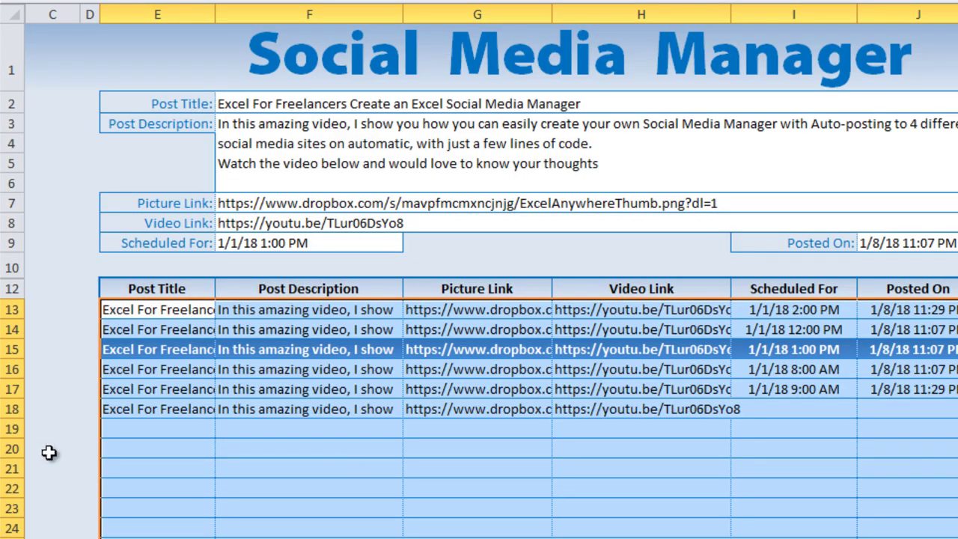
click(197, 423)
drag(168, 329, 174, 536)
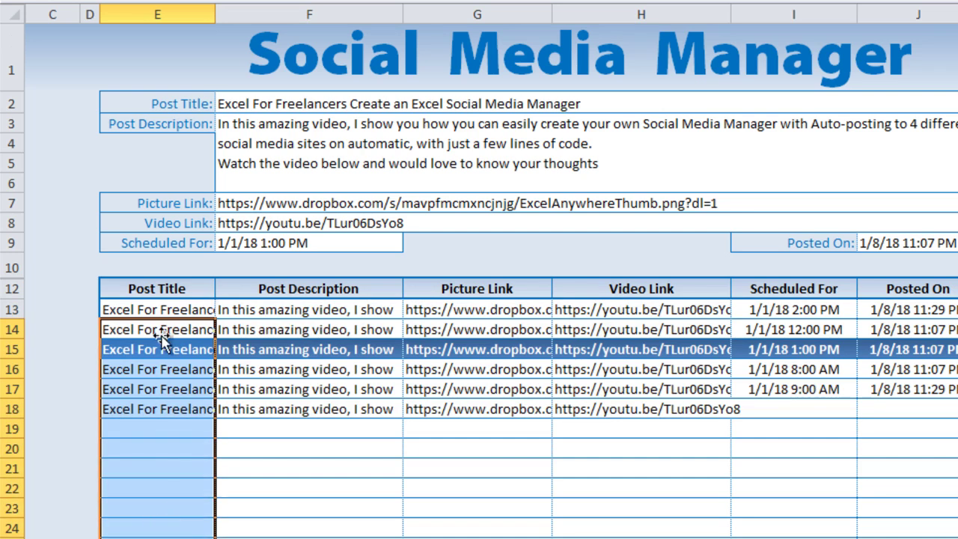
Click empty cells below the table, plus the row 18 and row 16 posts, to check the form.
click(175, 434)
click(262, 483)
click(250, 442)
click(250, 515)
click(250, 466)
click(281, 406)
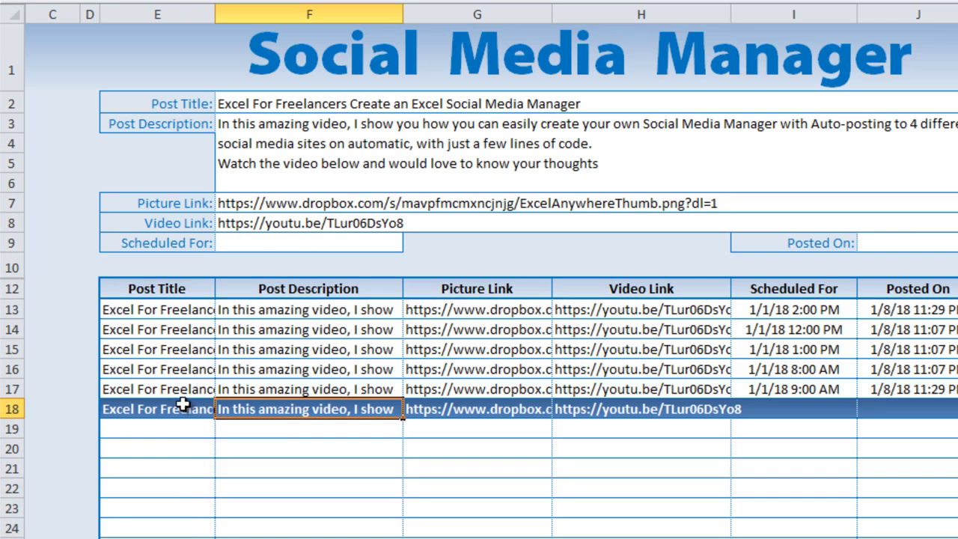
click(235, 493)
click(255, 368)
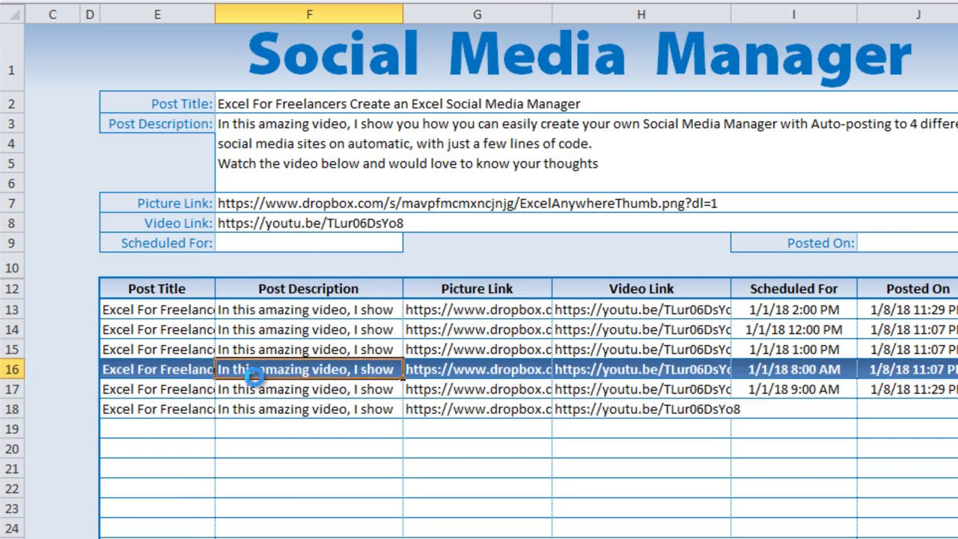
click(257, 465)
drag(166, 424, 161, 532)
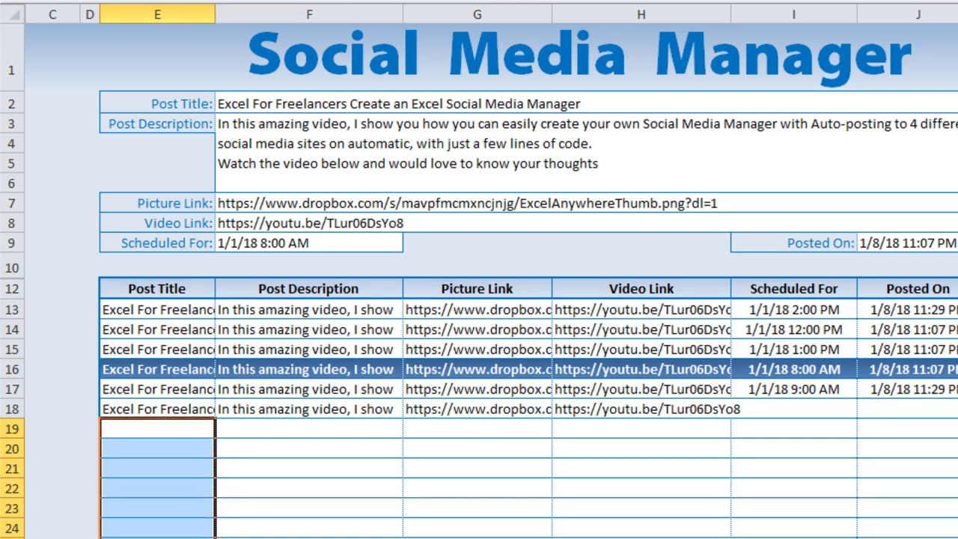
Toggle between row 16's post and empty cells, finishing with row 14's 12:00 PM post loaded.
click(158, 376)
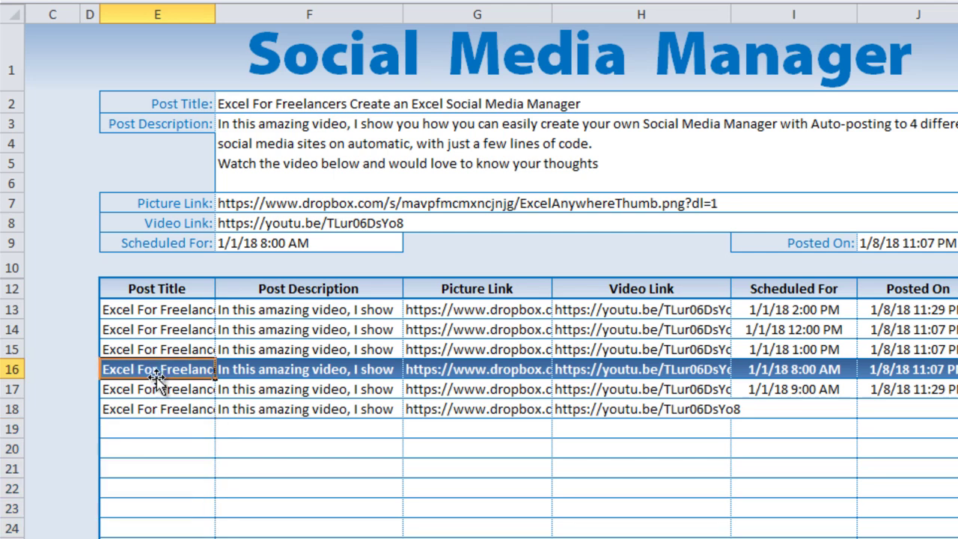
click(281, 487)
click(186, 432)
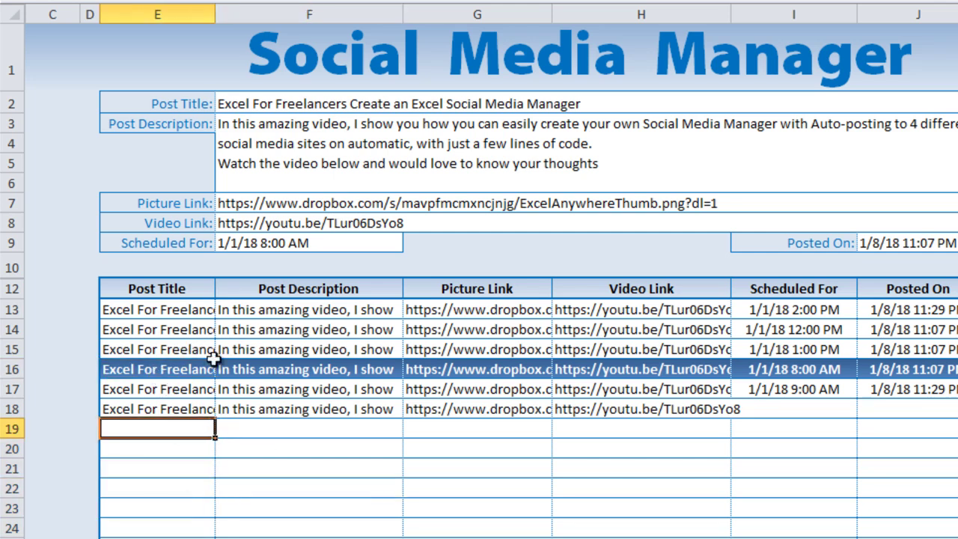
click(211, 370)
click(217, 328)
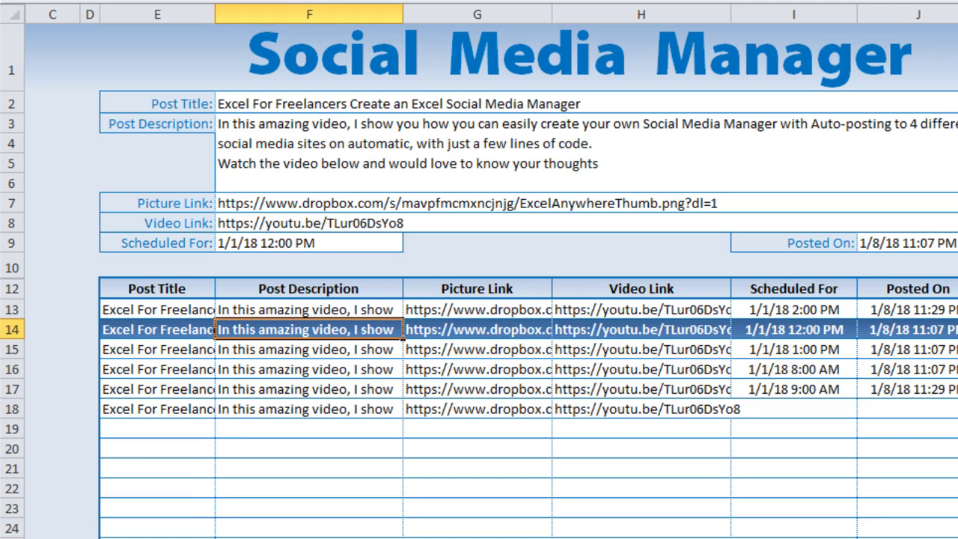
In the SelectionChange code, highlight the line storing Target.Row in B1 and the Load_Post call.
key(alt+F11)
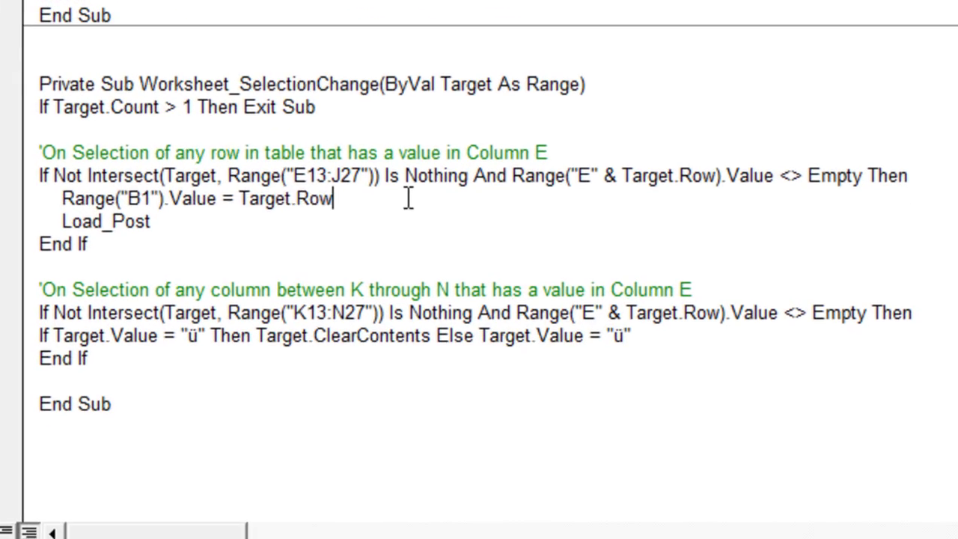
drag(627, 389, 340, 386)
drag(55, 180, 62, 196)
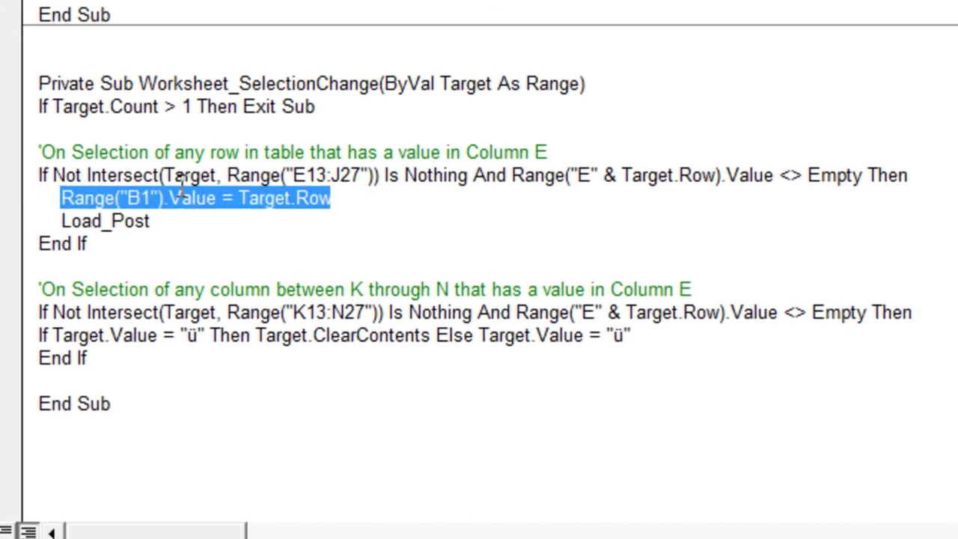
click(247, 199)
drag(334, 198, 240, 198)
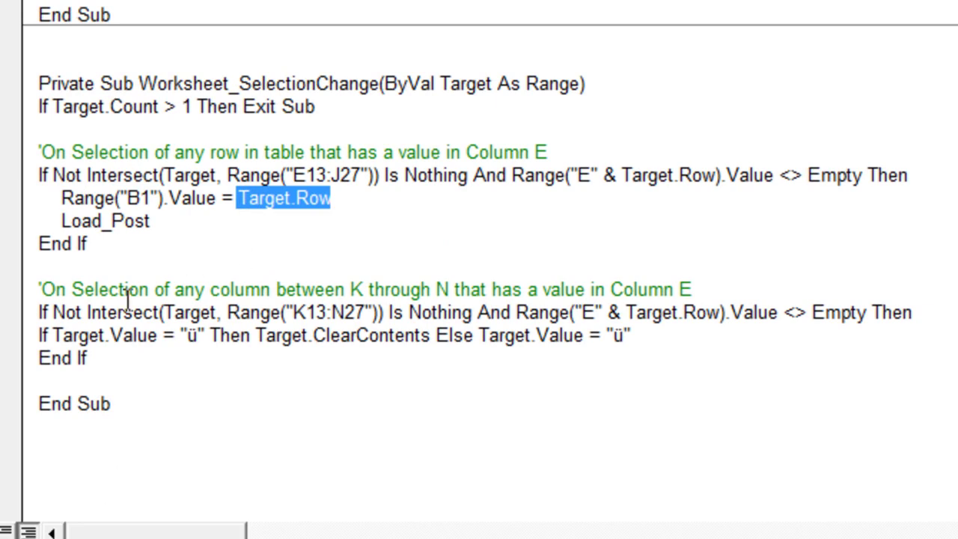
drag(151, 221, 54, 217)
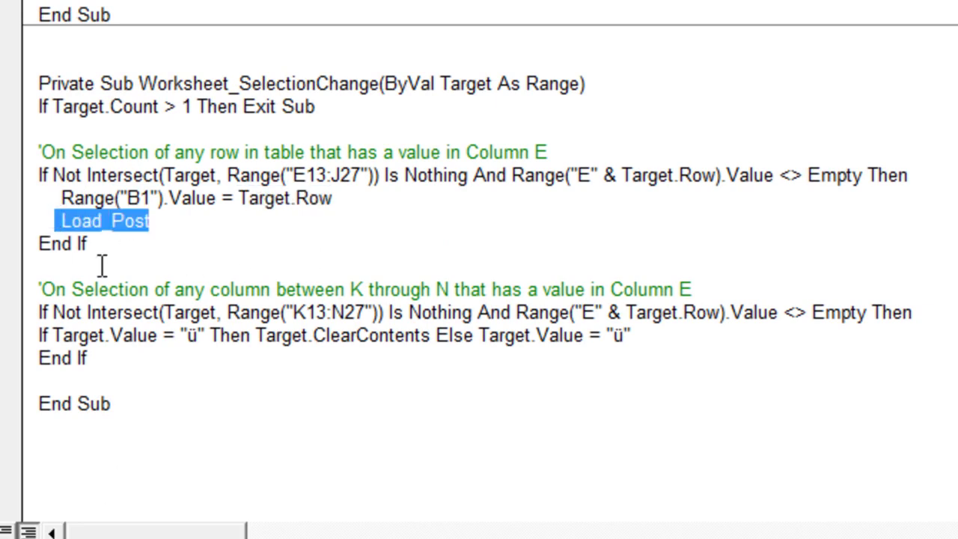
Back in Excel, load the row 18 unscheduled post and select F17:G18.
key(alt+F11)
click(337, 391)
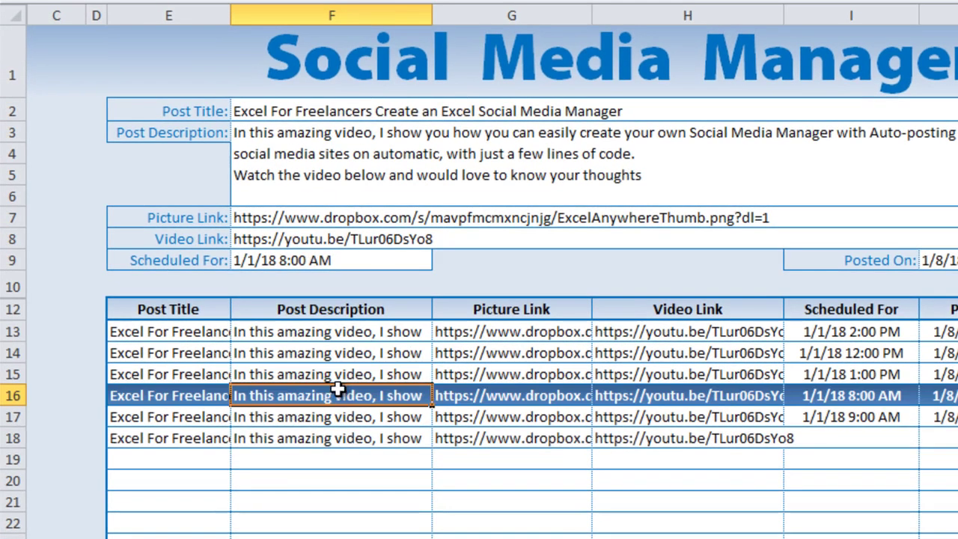
click(333, 434)
drag(316, 439, 460, 421)
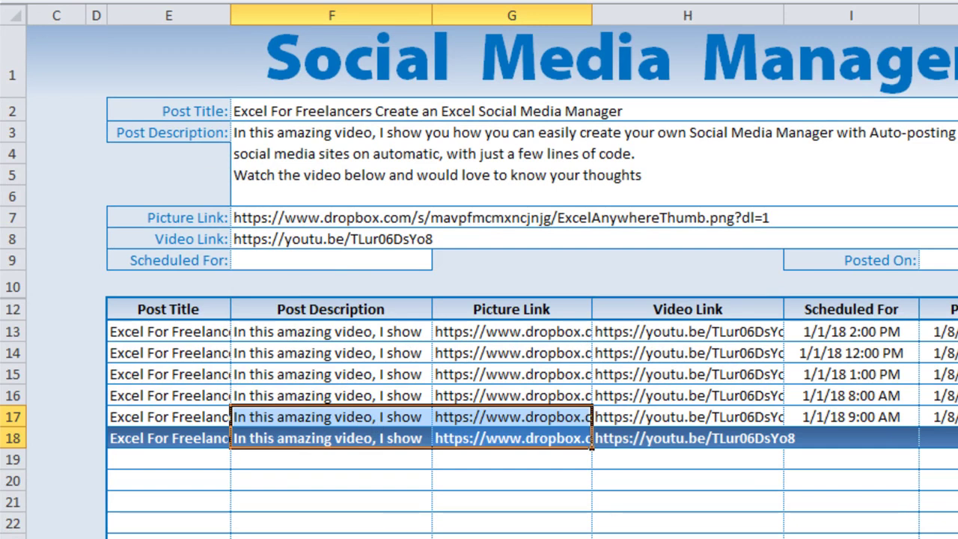
Unhide columns A and B from column C's menu, check B1, and load row 15's 1:00 PM post.
click(41, 6)
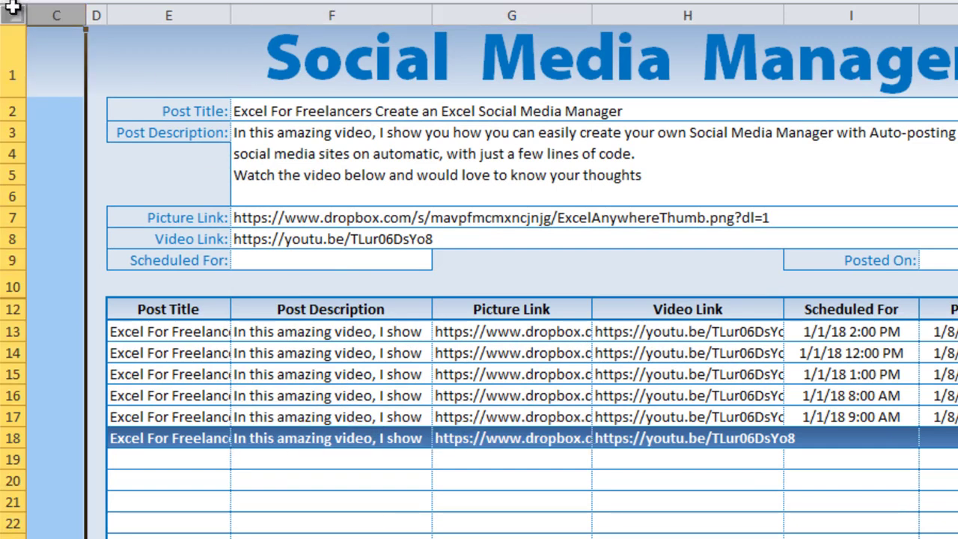
right_click(39, 6)
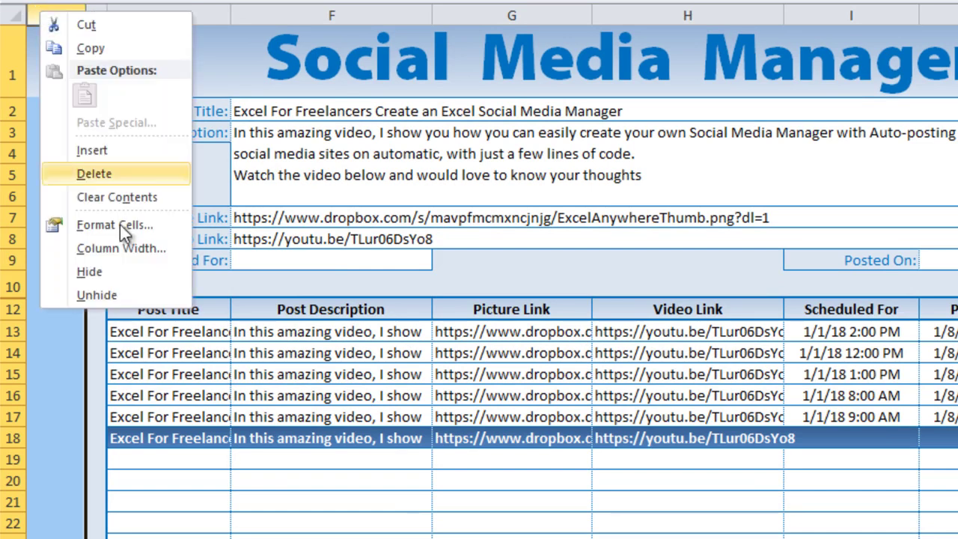
click(141, 293)
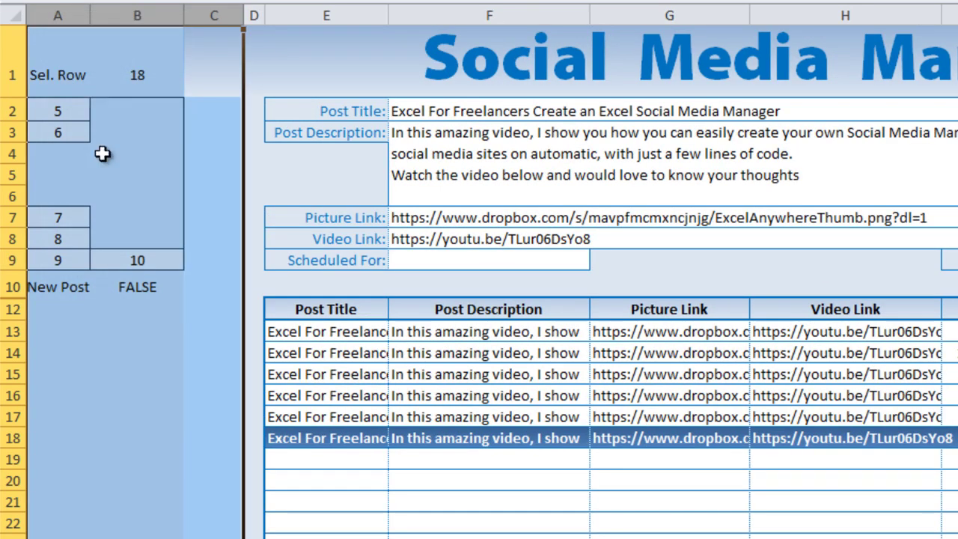
click(125, 66)
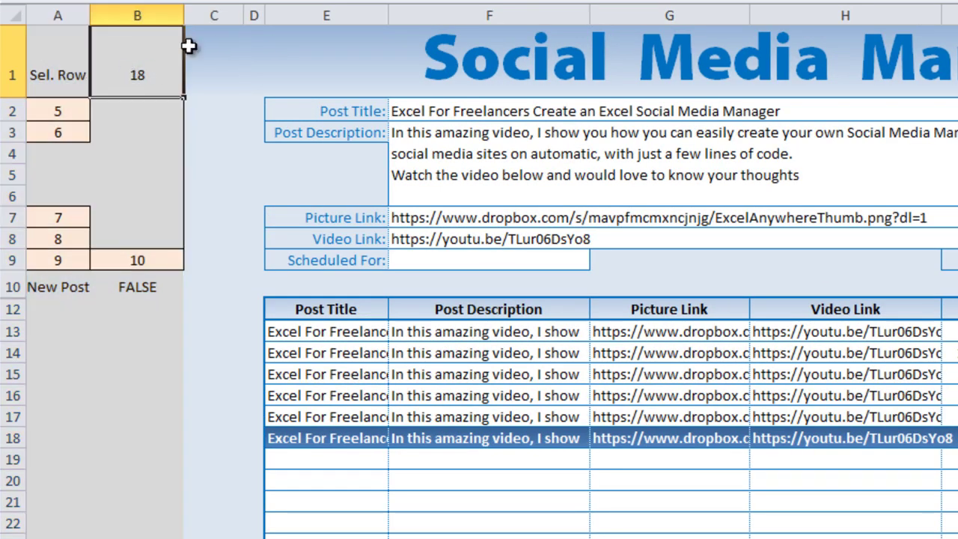
click(398, 375)
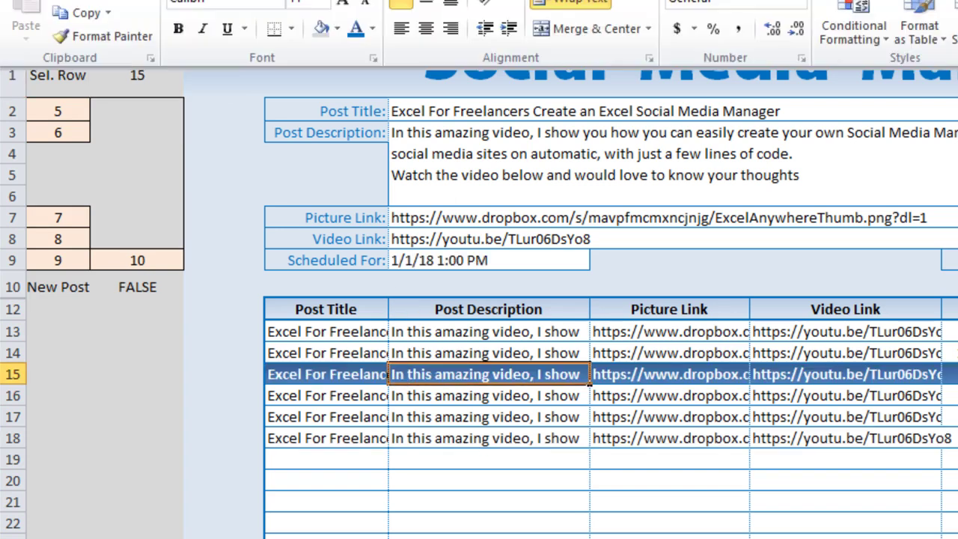
Inspect the conditional formatting rules, then load row 17's 9:00 AM post and select Post Title.
click(835, 18)
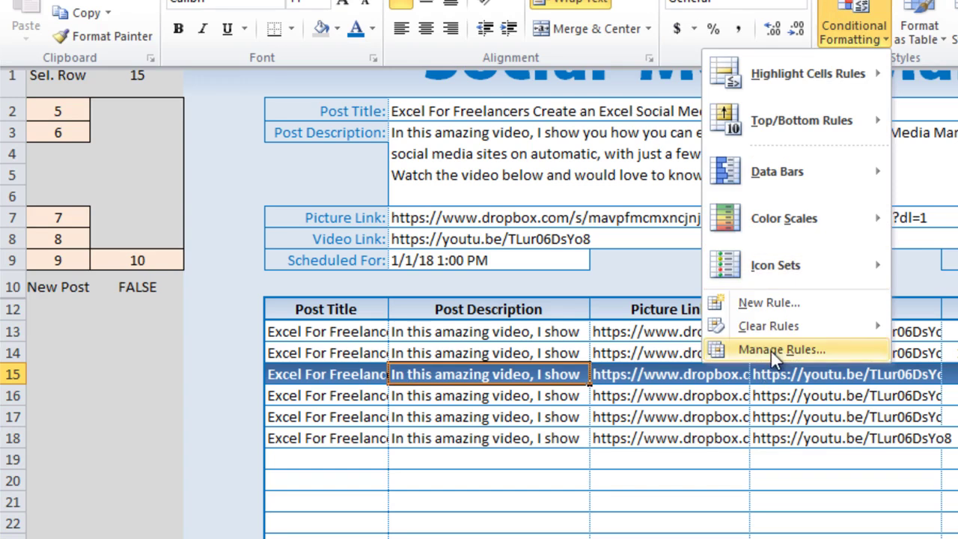
click(771, 349)
drag(813, 307, 562, 177)
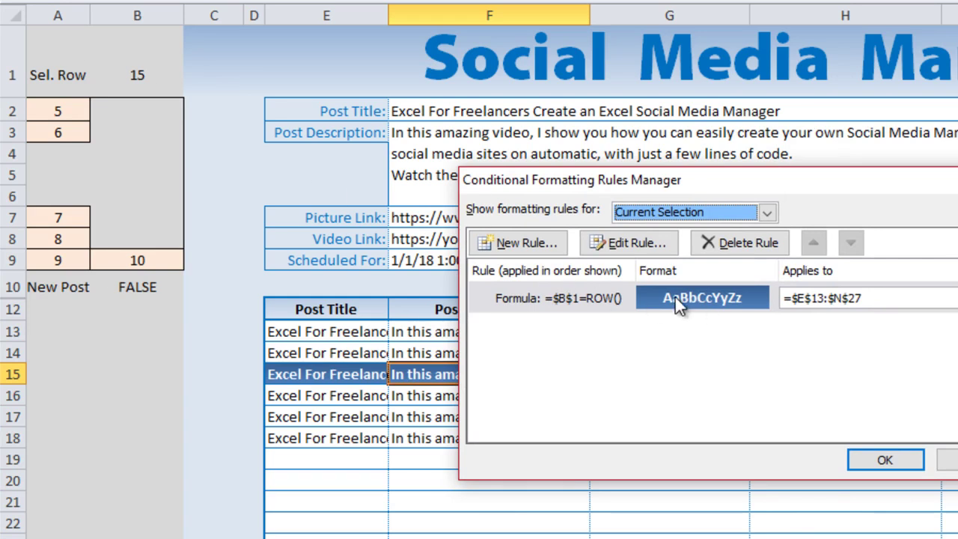
click(948, 460)
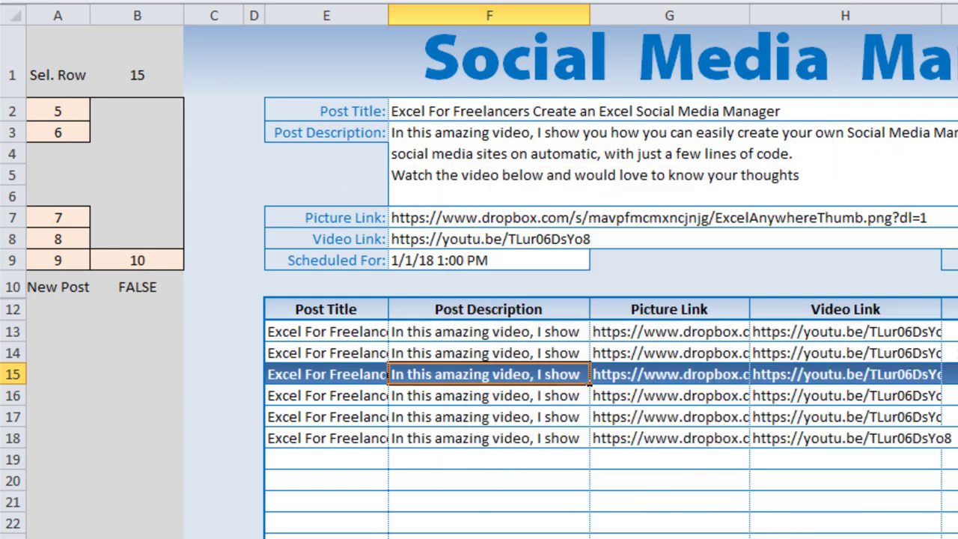
click(634, 417)
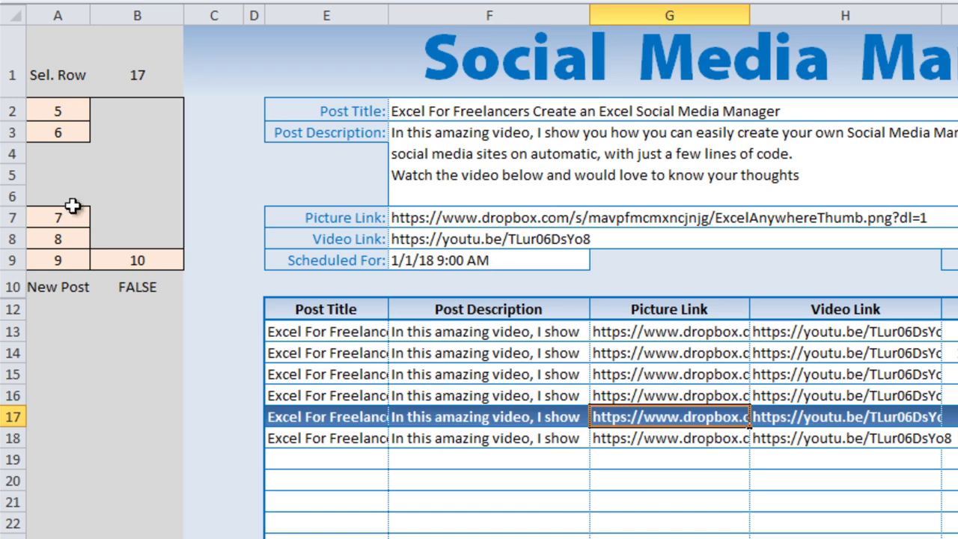
click(476, 114)
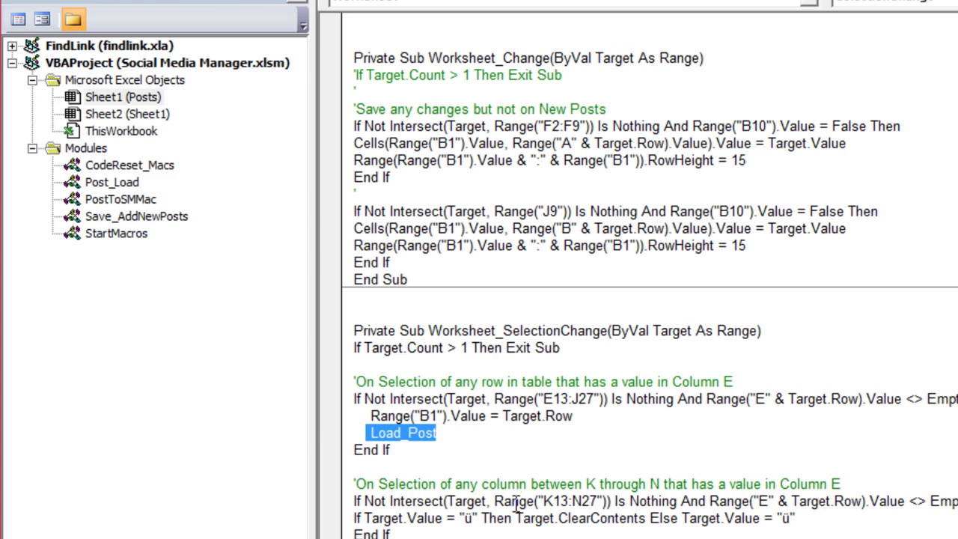
drag(389, 535, 496, 518)
click(487, 533)
click(495, 518)
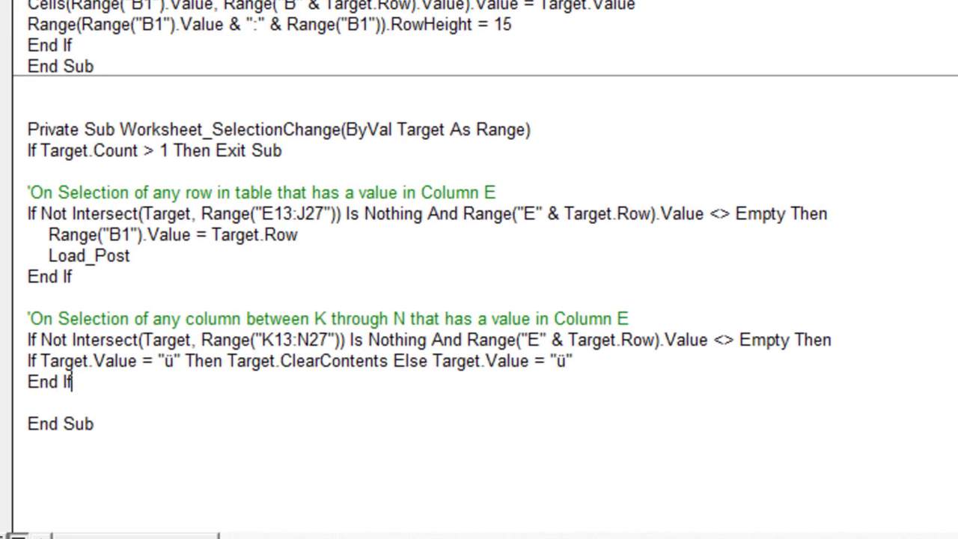
mouse_move(328, 341)
mouse_down()
mouse_move(262, 339)
mouse_move(323, 339)
mouse_up()
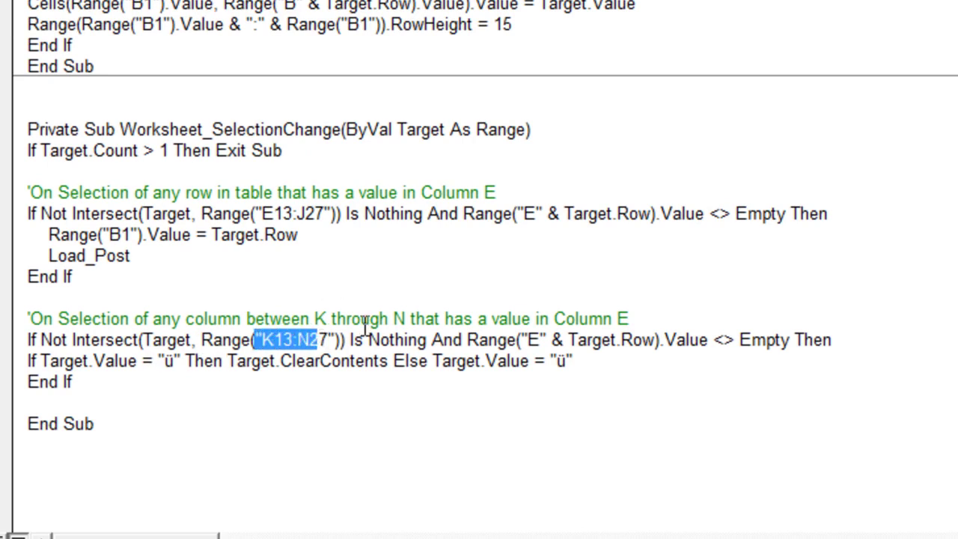
drag(431, 341, 443, 341)
drag(522, 319, 619, 339)
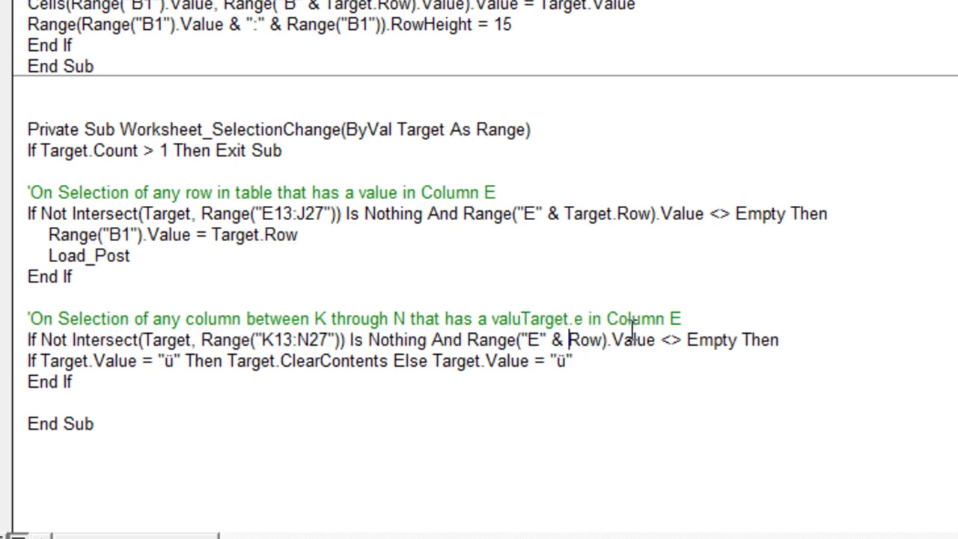
key(ctrl+z)
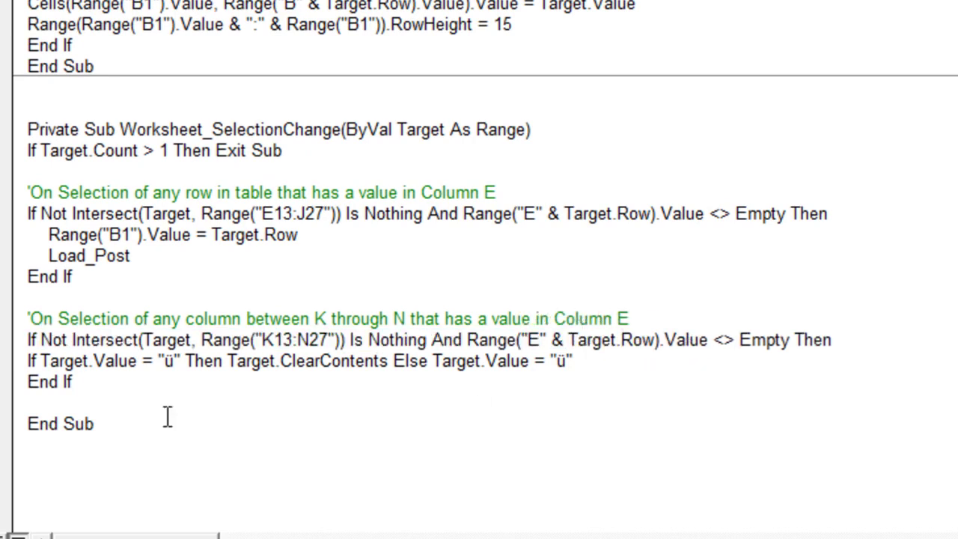
drag(172, 362, 159, 365)
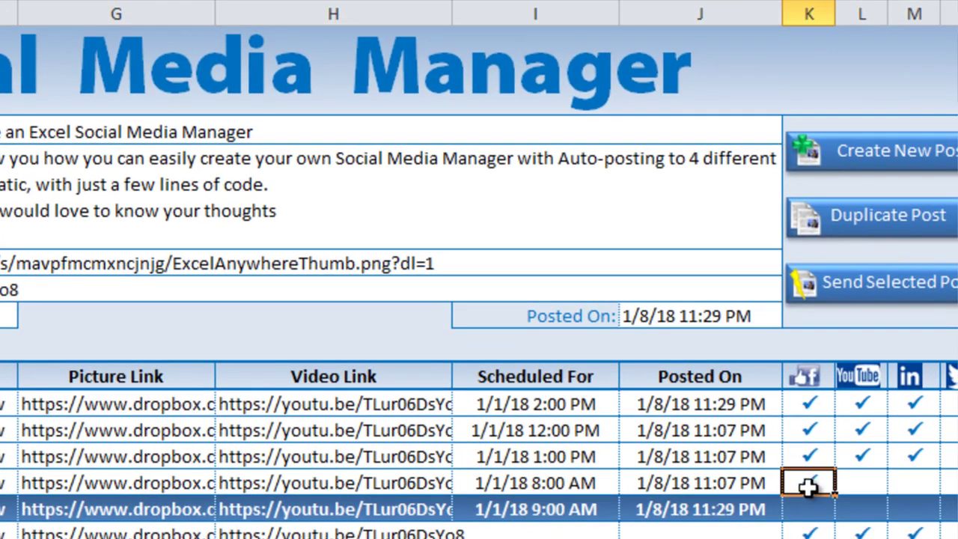
Untick and re-tick the 12:00 PM post's column K check, leaving the 1:00 PM post loaded.
click(824, 432)
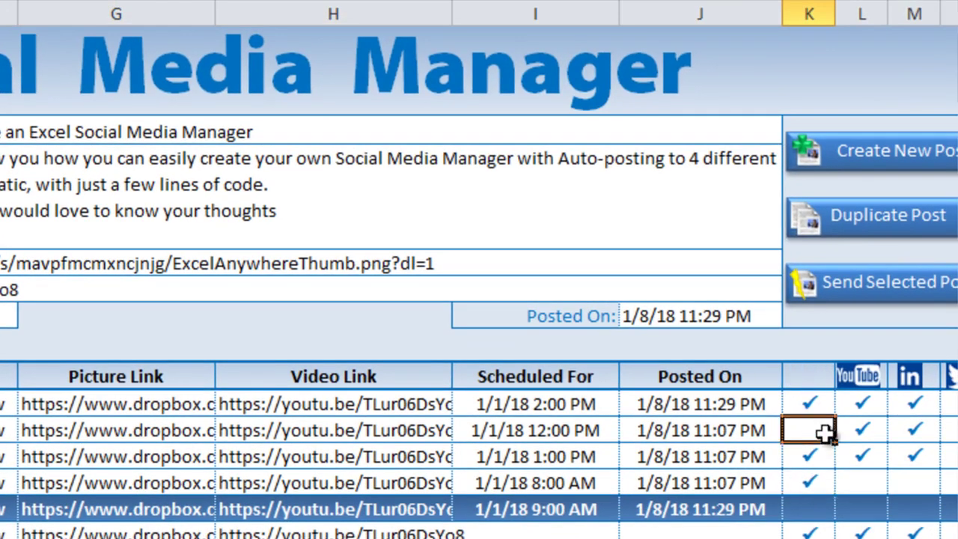
click(824, 433)
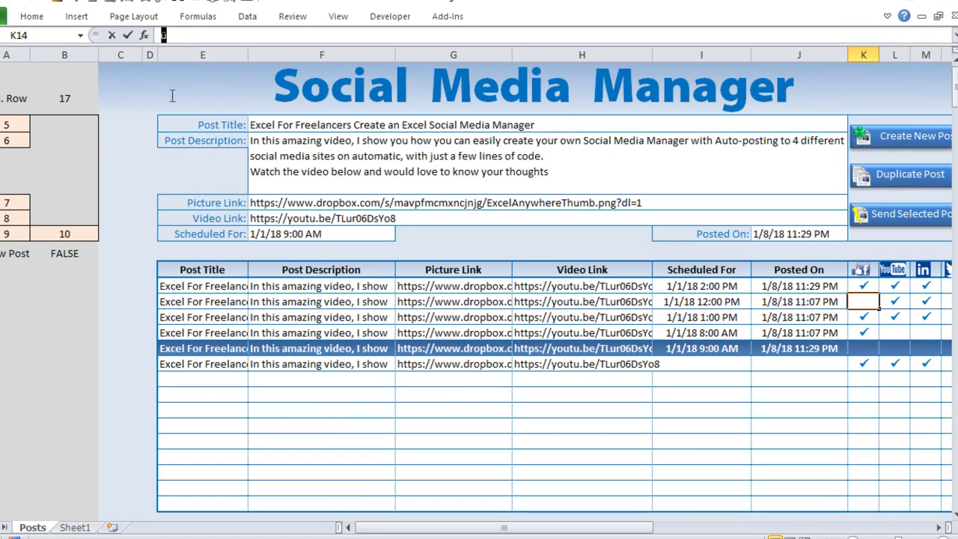
click(807, 333)
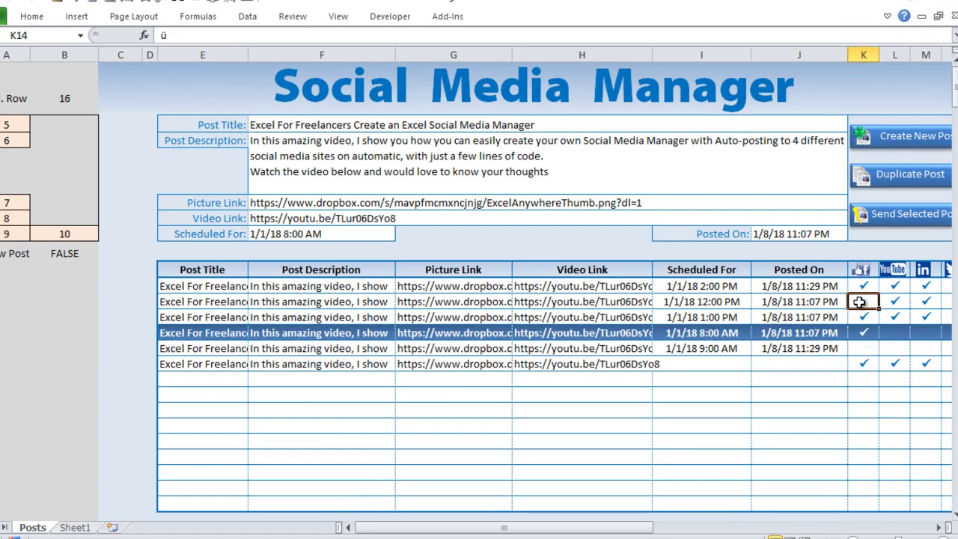
key(Up)
click(864, 300)
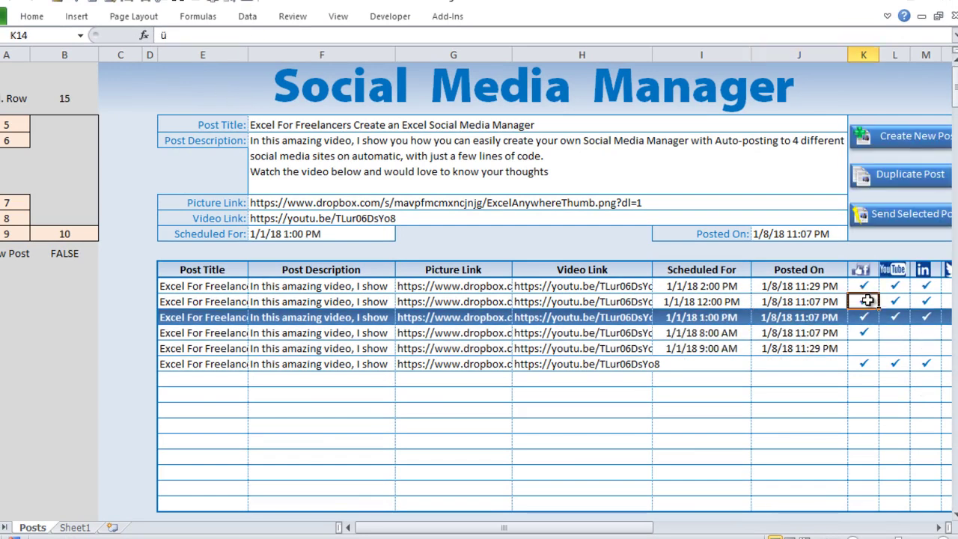
click(28, 18)
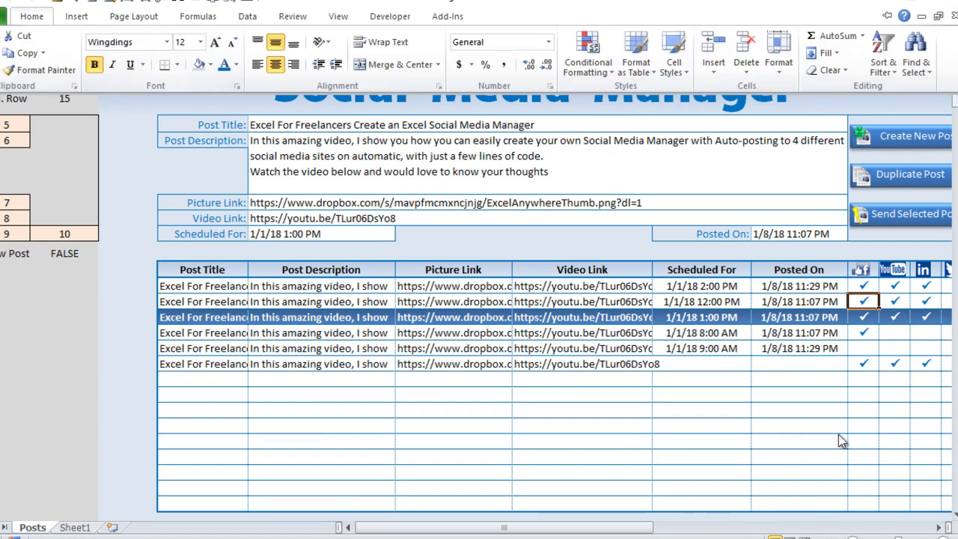
click(803, 376)
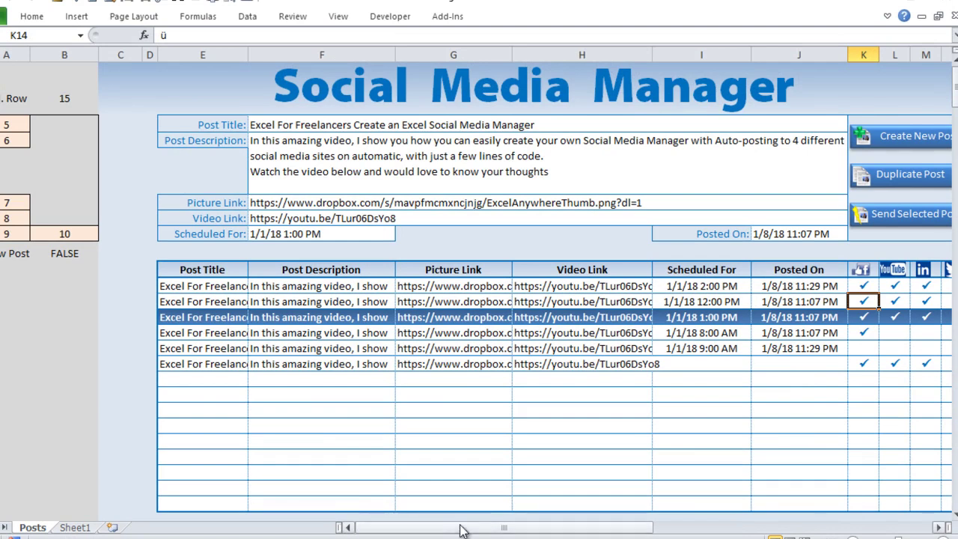
Select columns A:B, unhide the hidden columns, then hide A and B again.
mouse_move(455, 527)
mouse_down()
mouse_move(500, 533)
mouse_move(462, 534)
mouse_up()
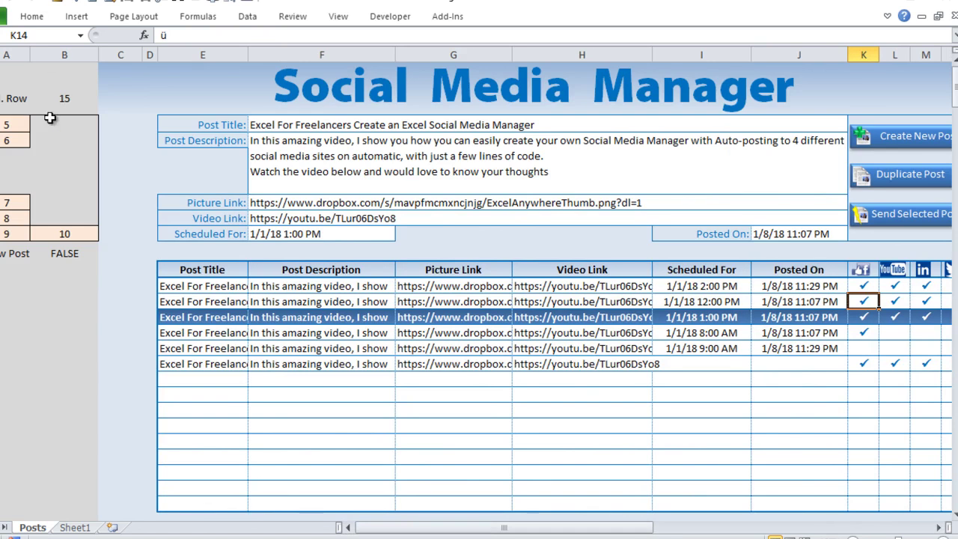
click(65, 256)
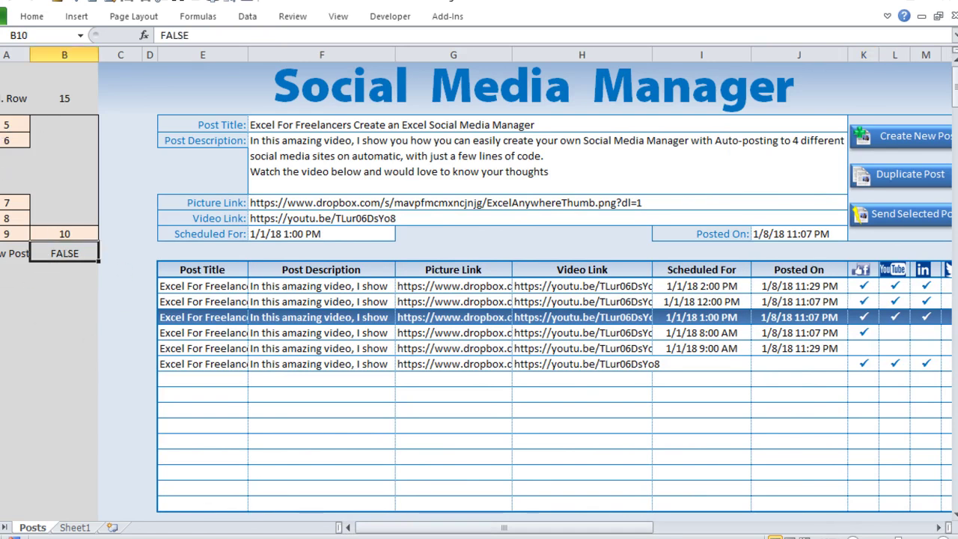
drag(63, 49, 15, 48)
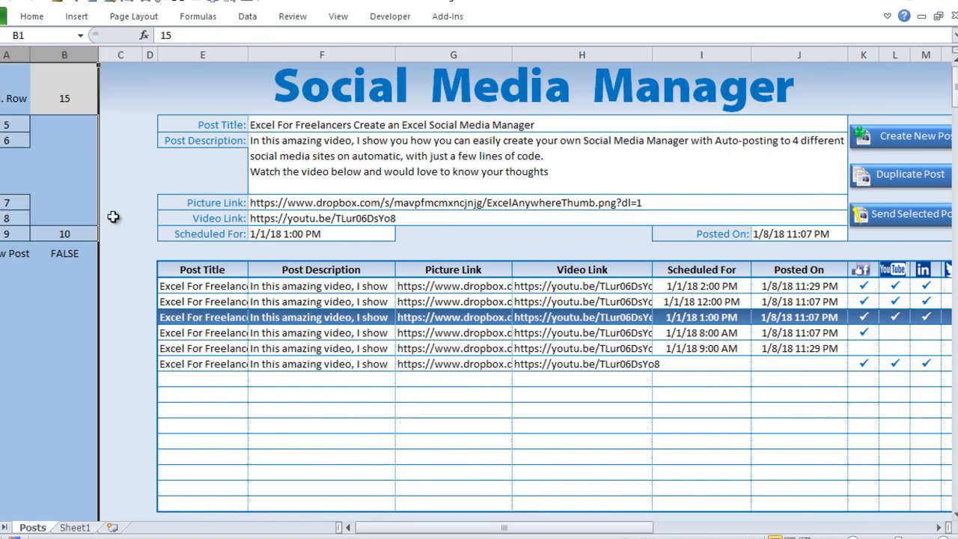
right_click(53, 59)
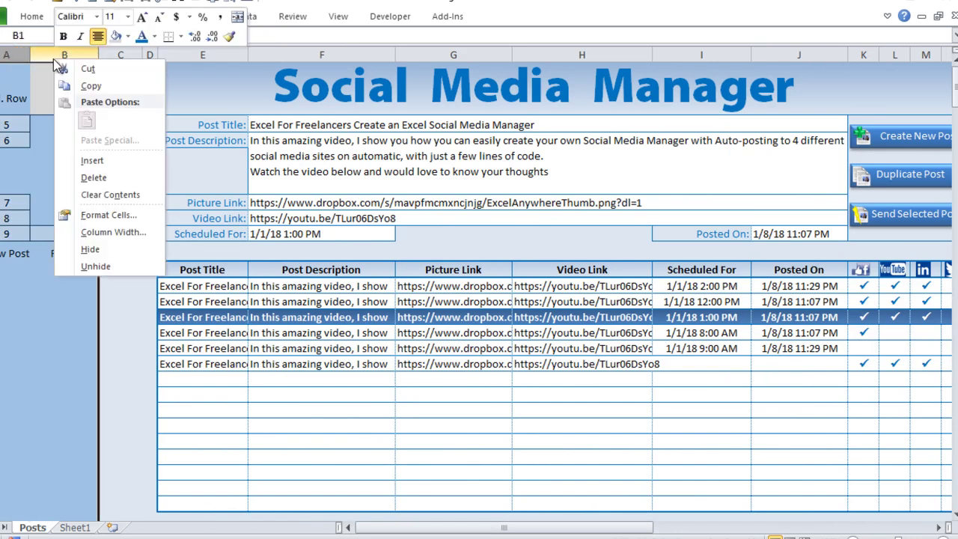
click(94, 265)
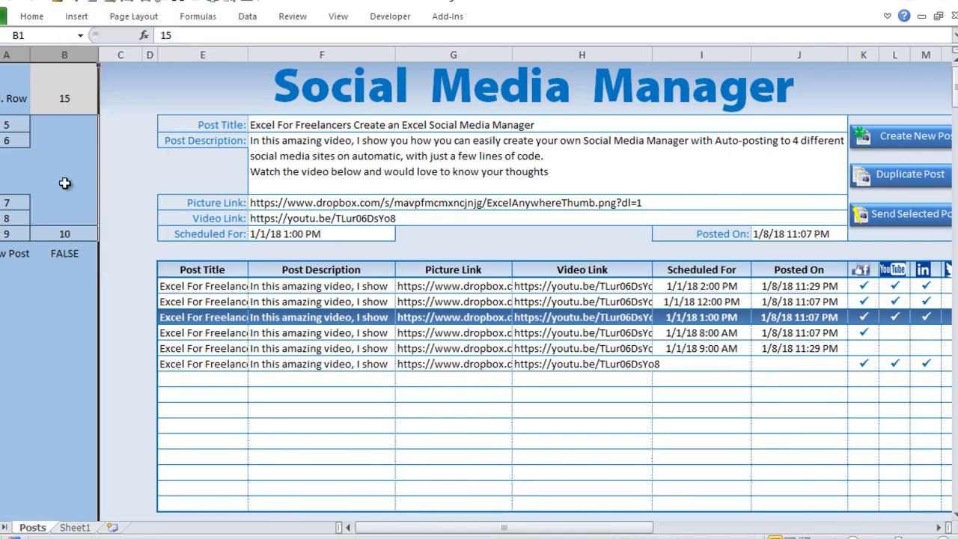
right_click(75, 54)
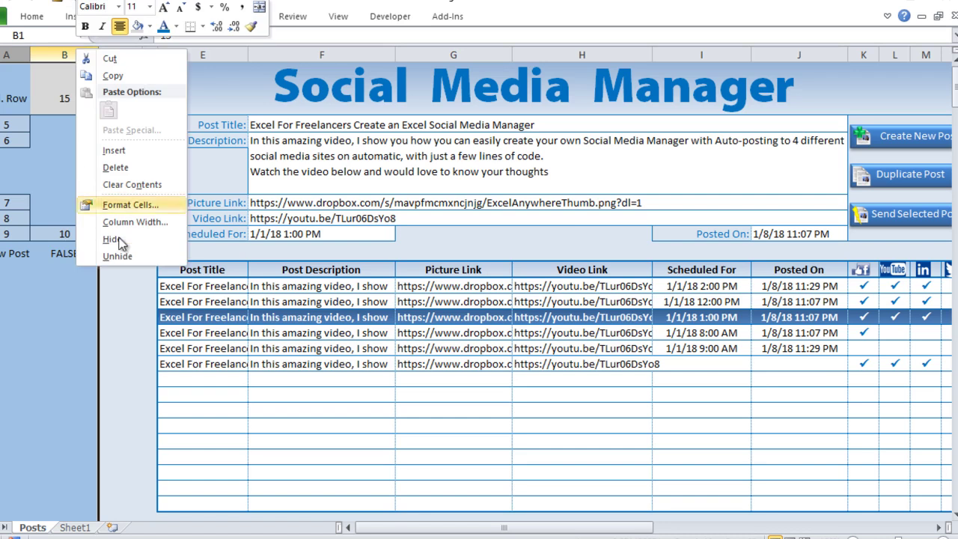
click(131, 242)
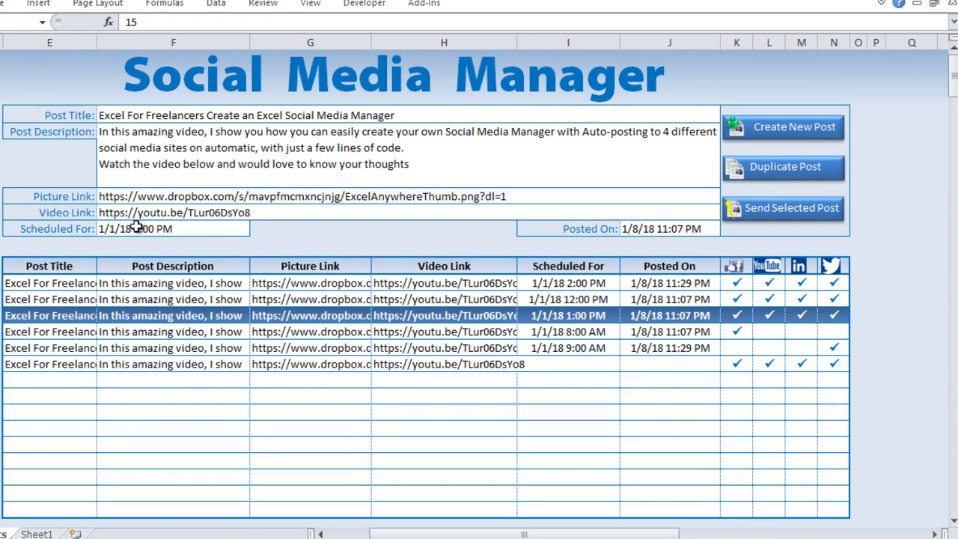
Inspect the loaded post's Title, Description, Picture Link and Video Link fields in the form.
click(122, 316)
click(167, 117)
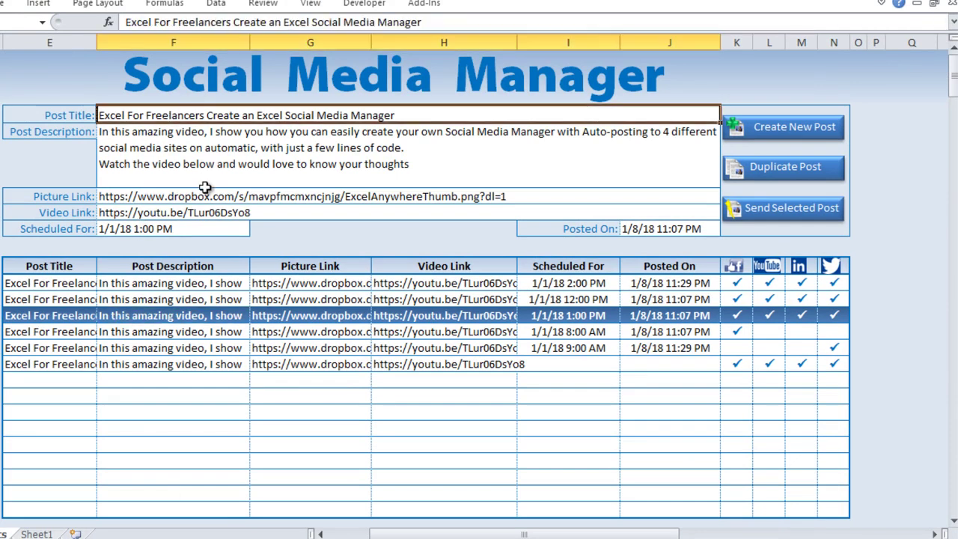
click(193, 156)
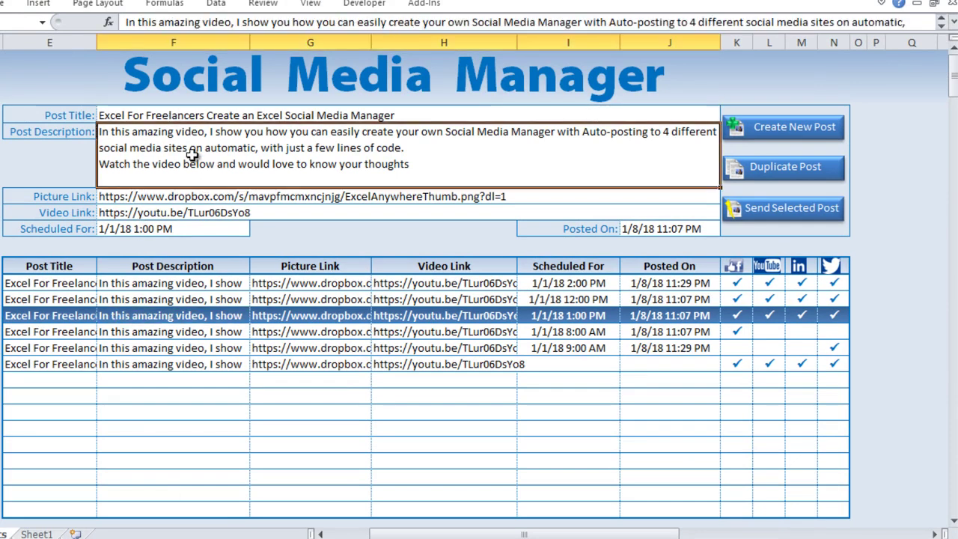
click(274, 199)
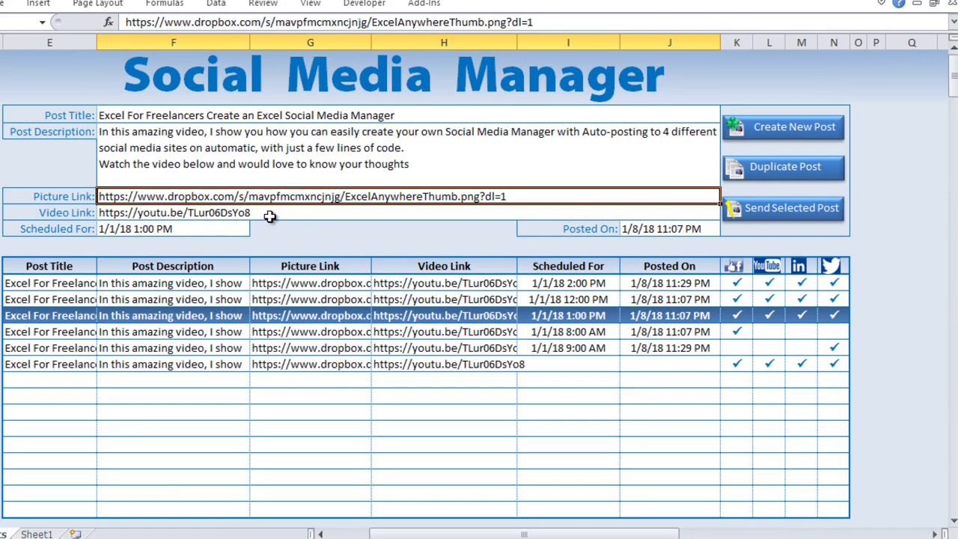
click(239, 216)
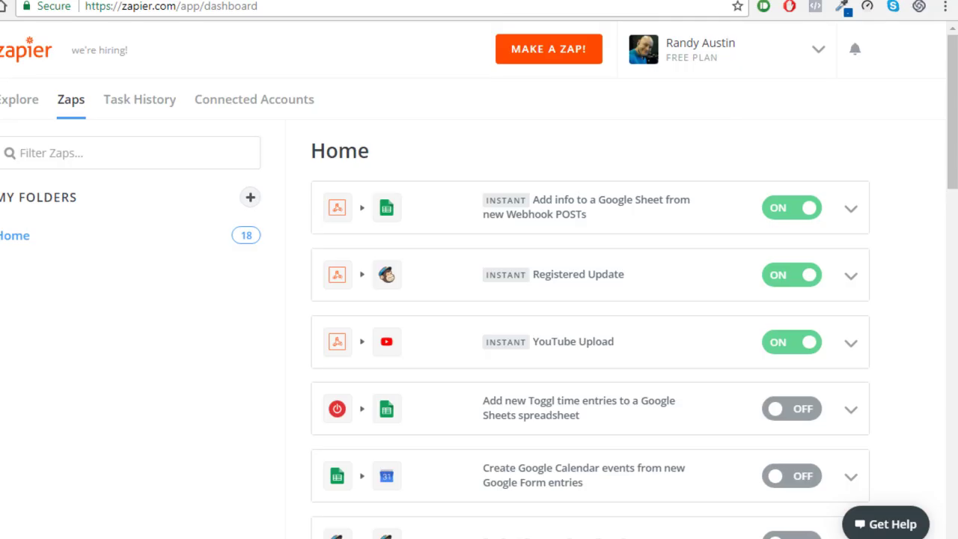
Return to the Zaps list and open the Facebook Post zap for editing.
click(30, 108)
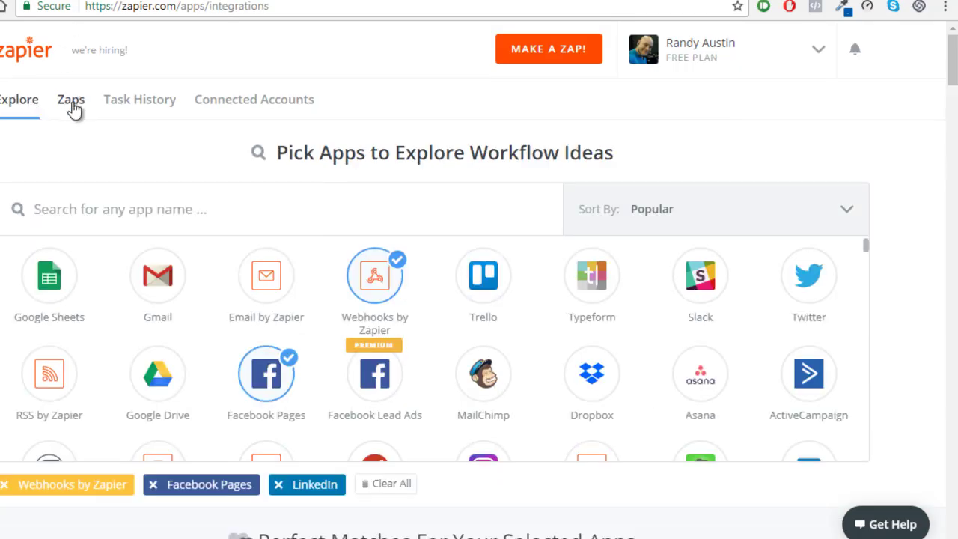
click(74, 108)
scroll(154, 304, down, 3)
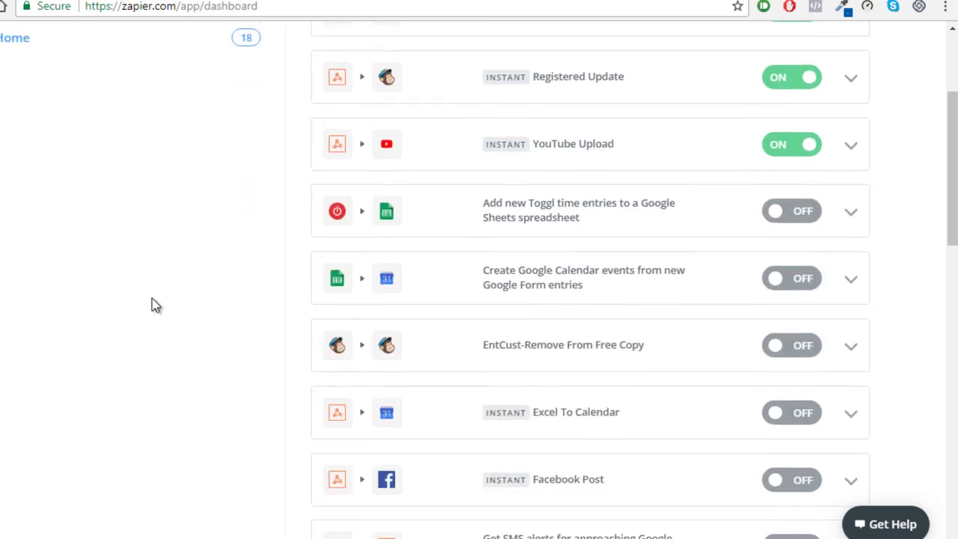
scroll(152, 305, down, 3)
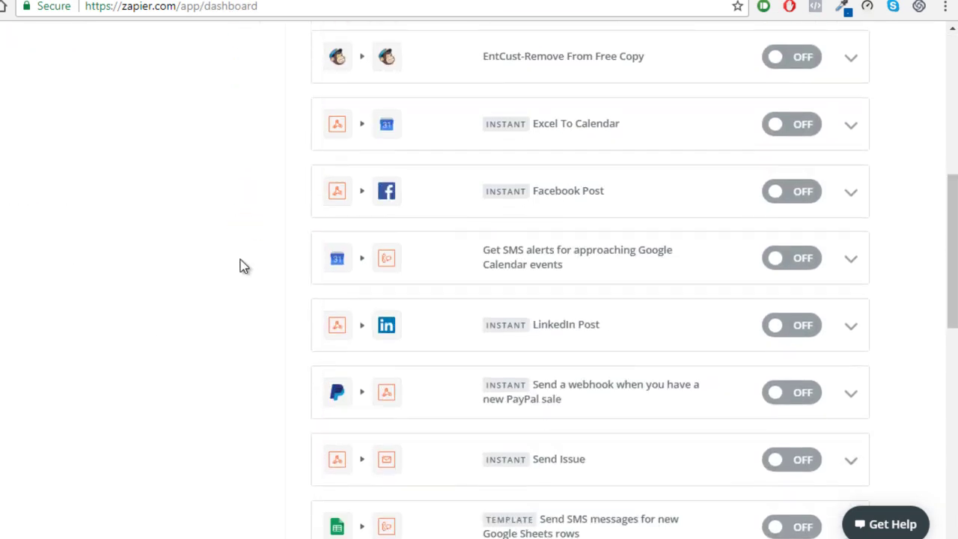
click(430, 196)
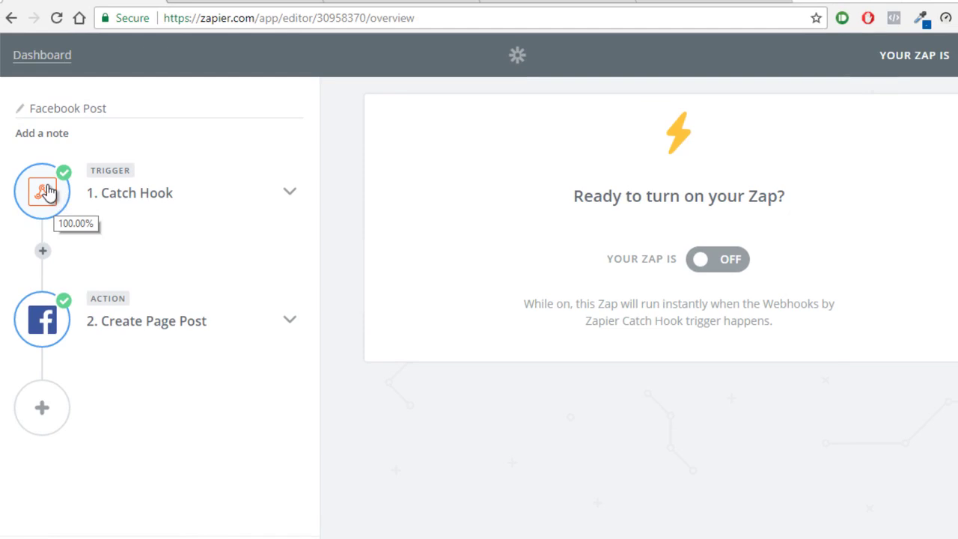
Expand the Catch Hook trigger and show its generated webhook URL.
click(45, 192)
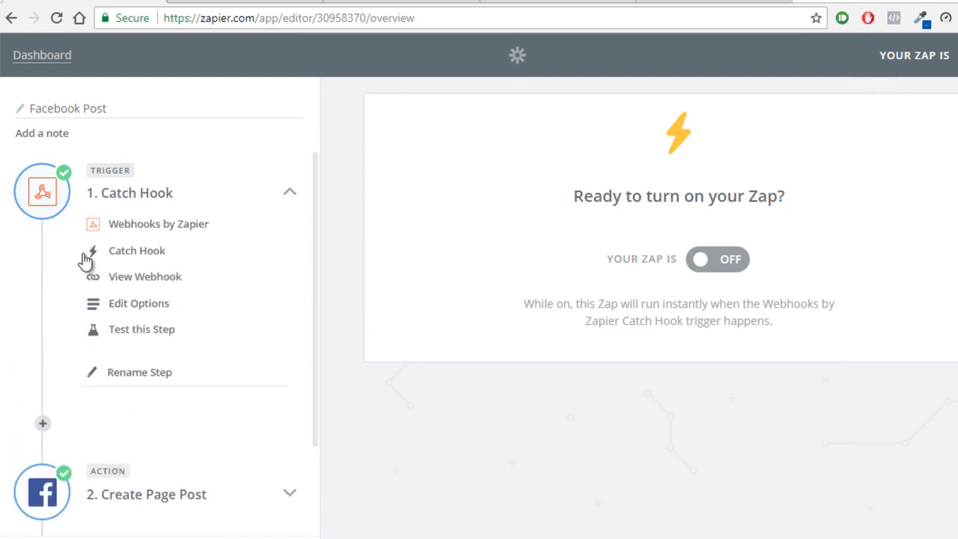
click(154, 255)
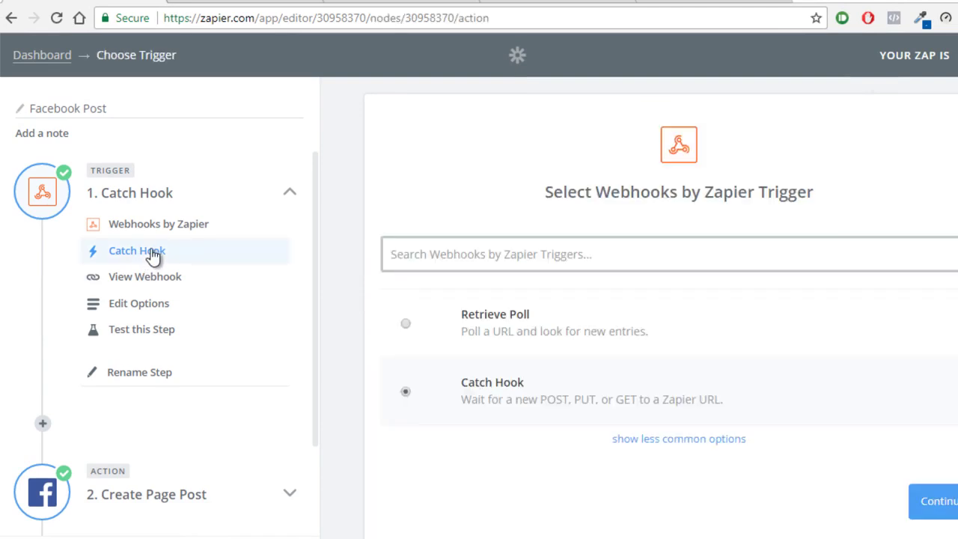
click(136, 278)
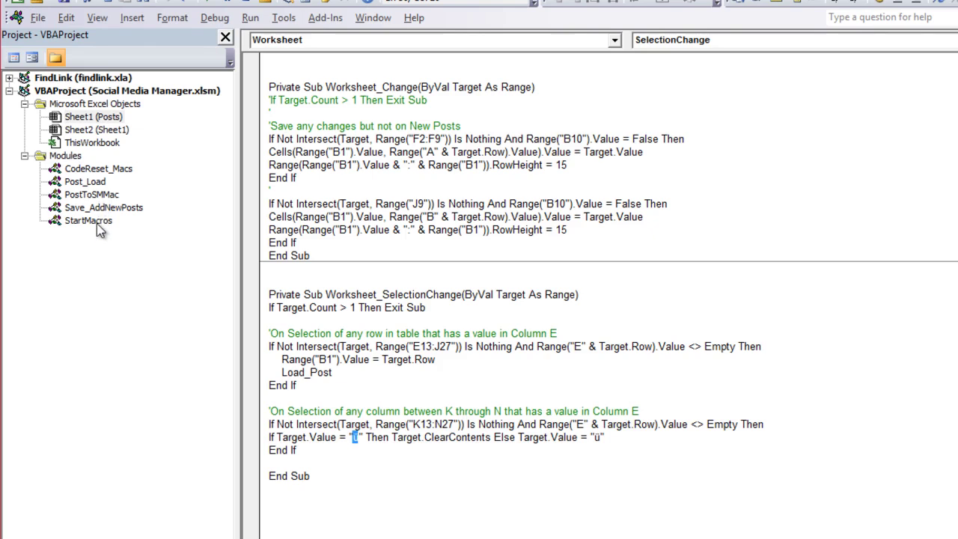
Open the PostToSMMac module and highlight its declarations and the five row-value assignment lines.
double_click(97, 194)
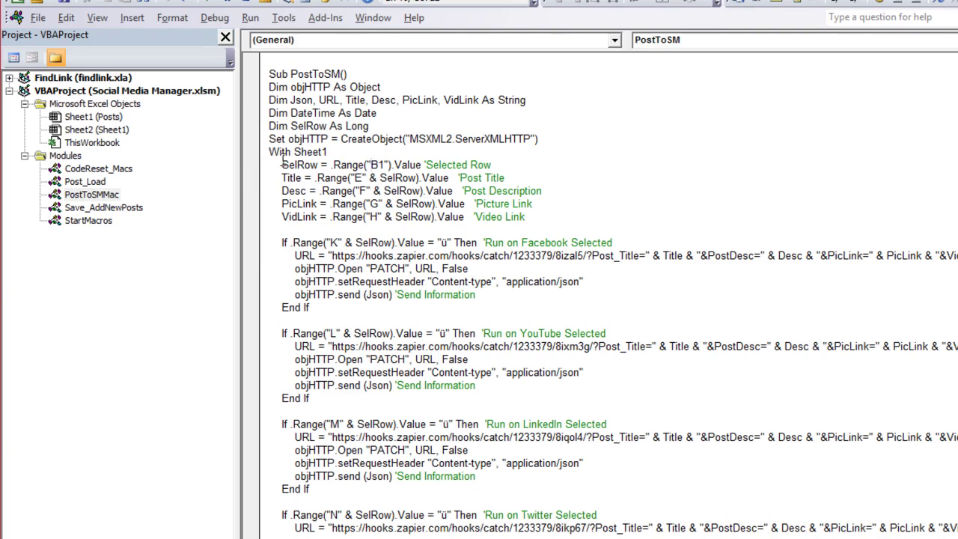
drag(410, 114, 252, 103)
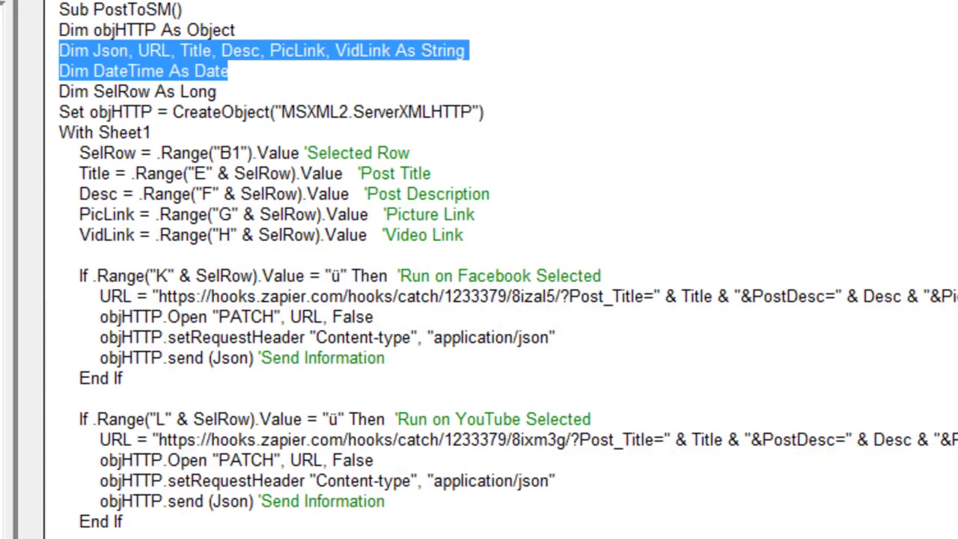
click(171, 159)
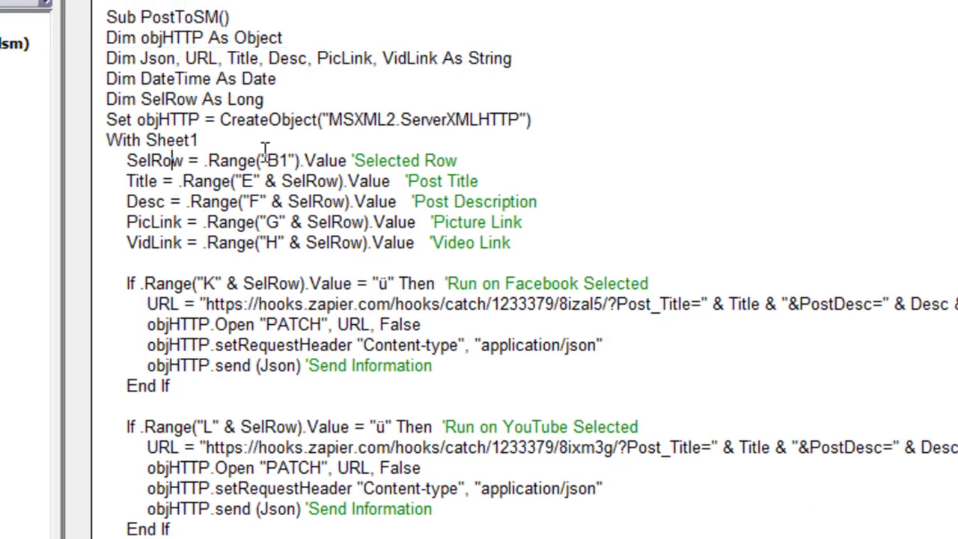
click(160, 180)
drag(276, 202, 297, 203)
click(214, 202)
drag(126, 160, 552, 234)
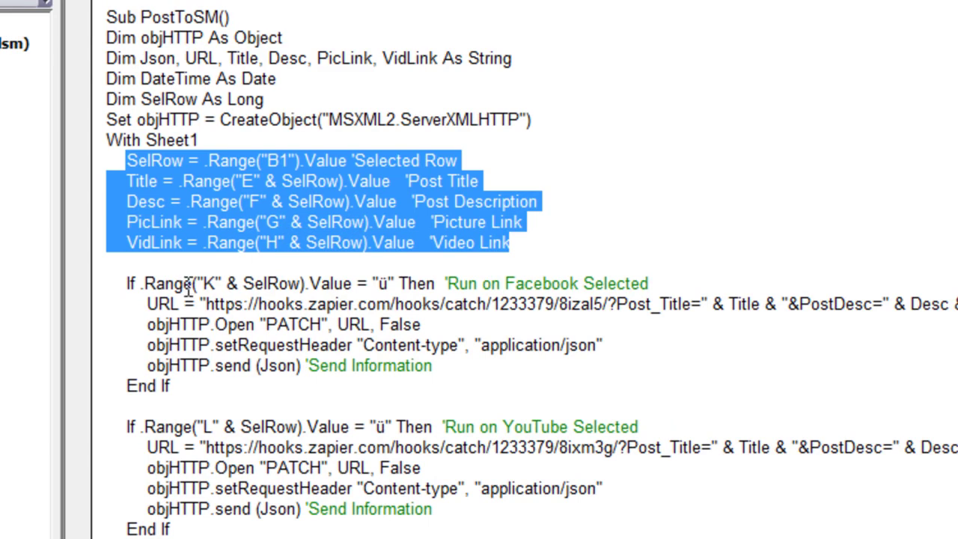
click(187, 246)
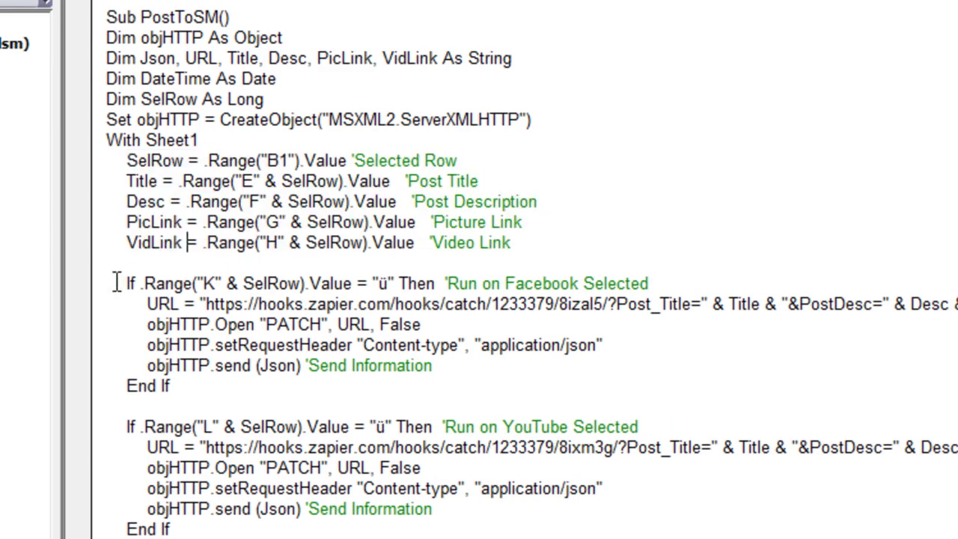
Highlight the Facebook If block and its ü check value.
drag(116, 282, 219, 384)
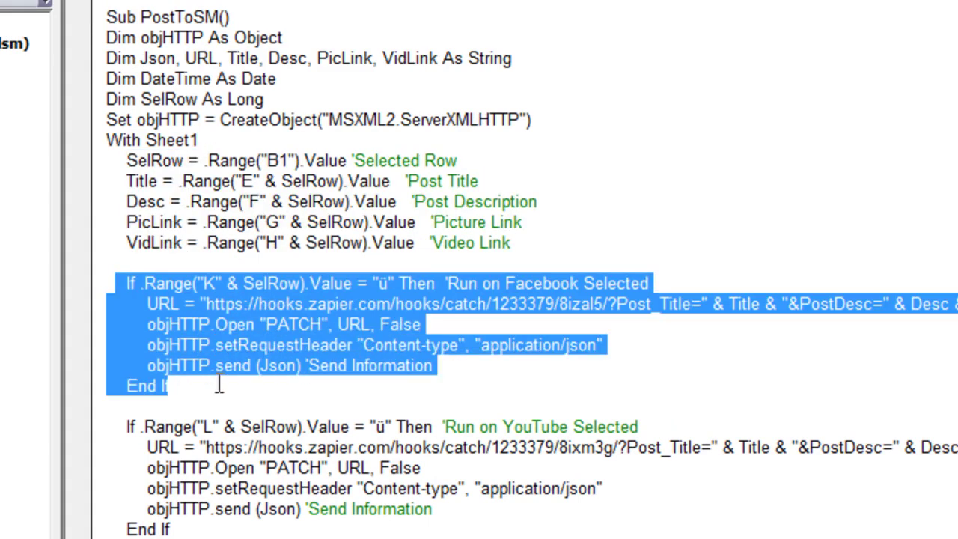
click(215, 277)
drag(392, 277, 378, 279)
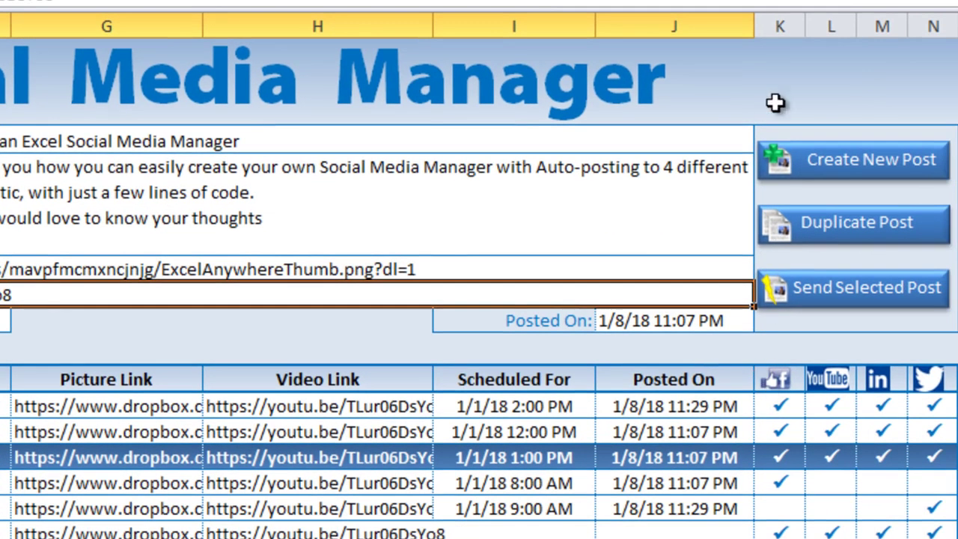
Toggle the 2:00 PM post's Facebook check, then load the 8:00 AM post.
click(710, 408)
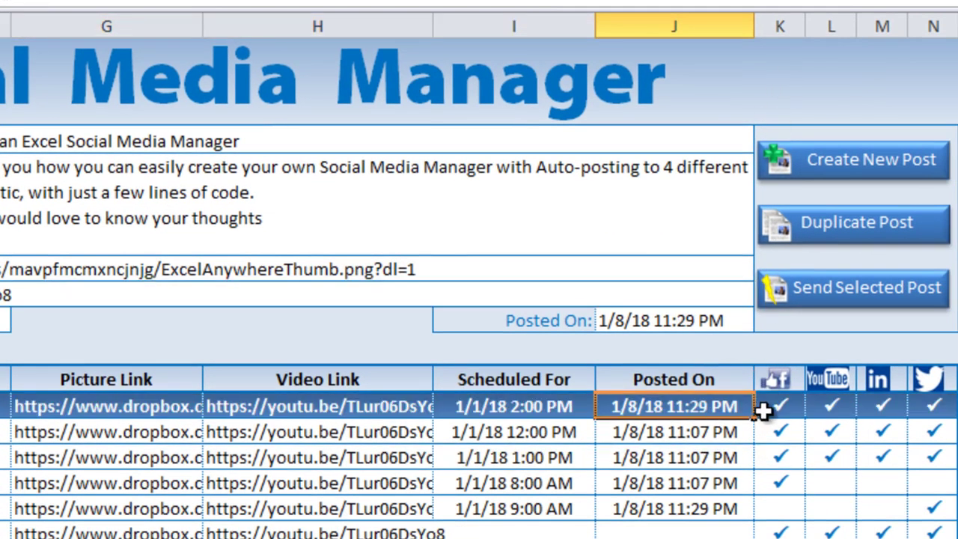
click(782, 404)
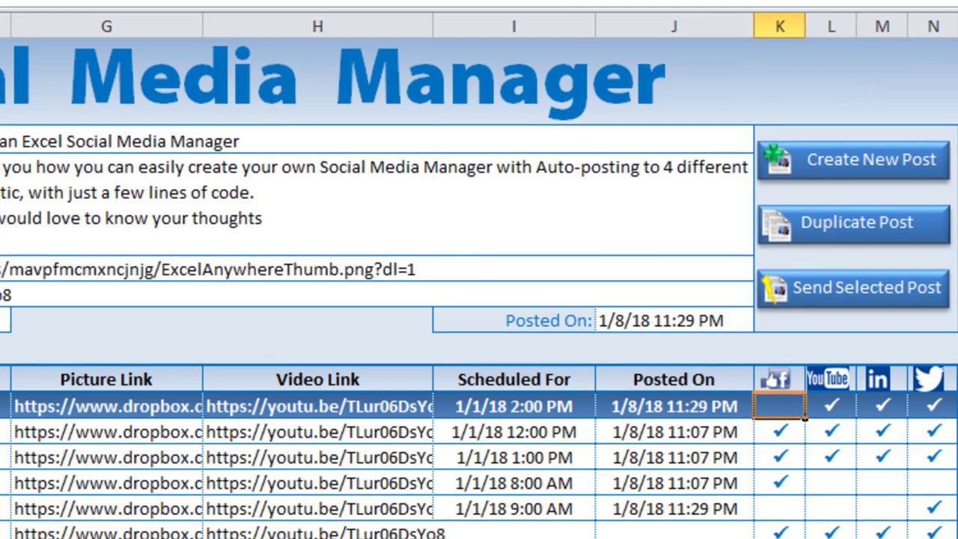
click(555, 482)
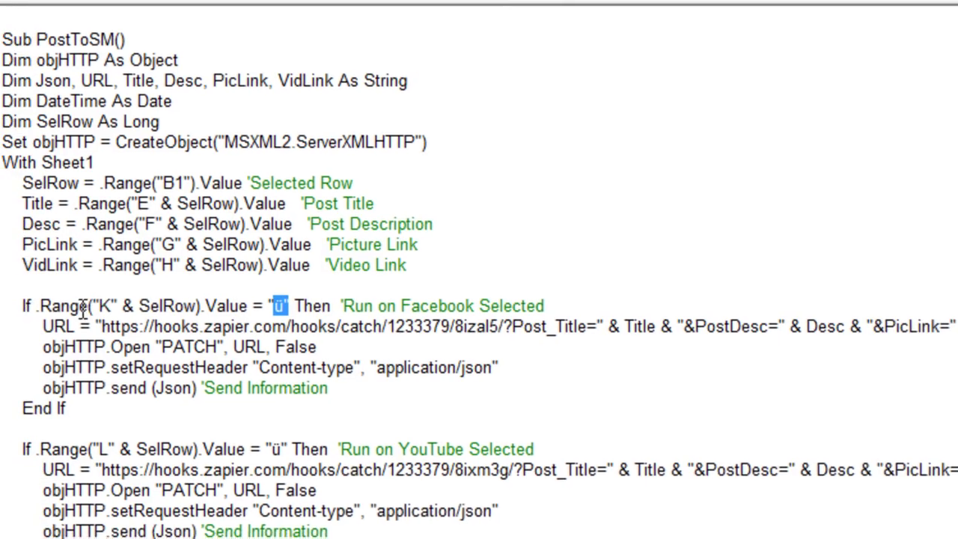
Highlight the Facebook test's column K reference, its comment, and the four request-sending lines.
drag(138, 302, 245, 303)
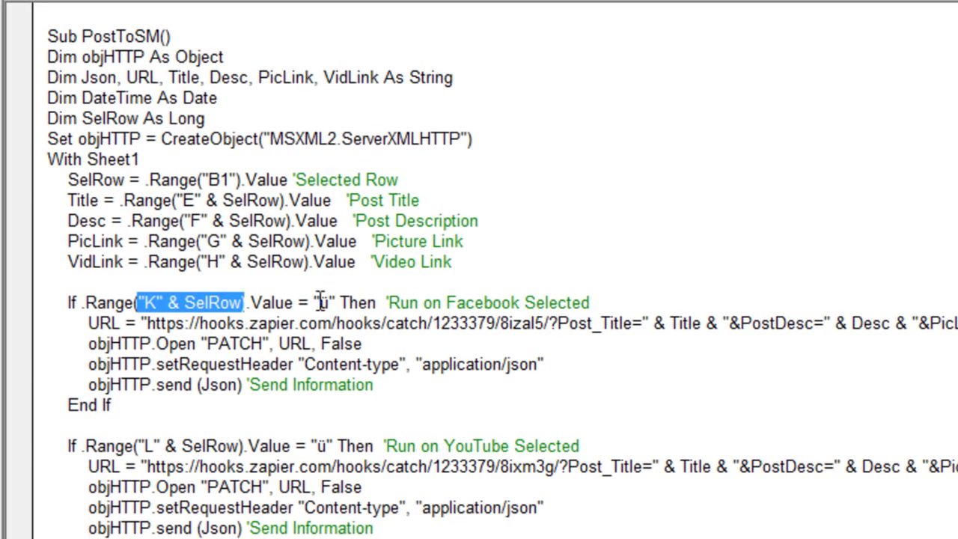
click(334, 303)
drag(424, 302, 607, 302)
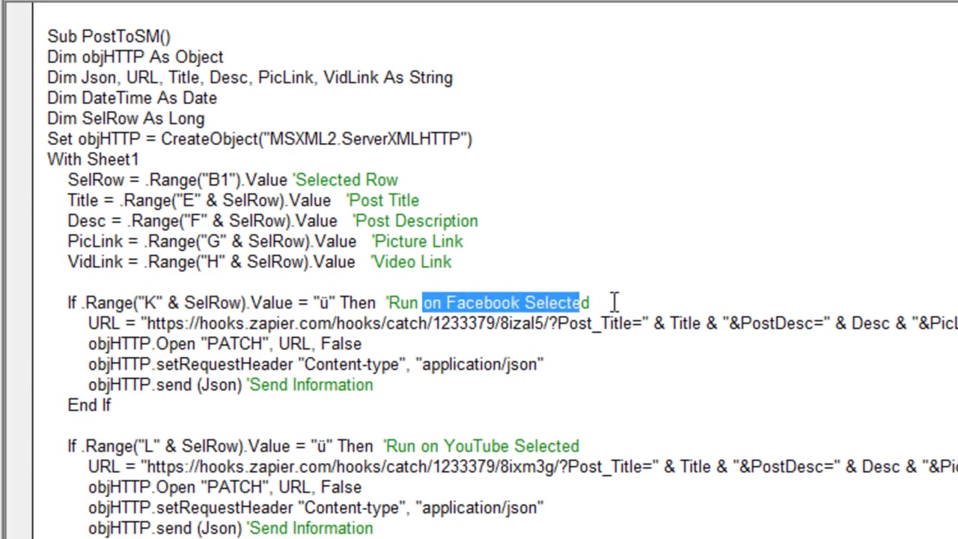
click(607, 302)
drag(90, 324, 414, 388)
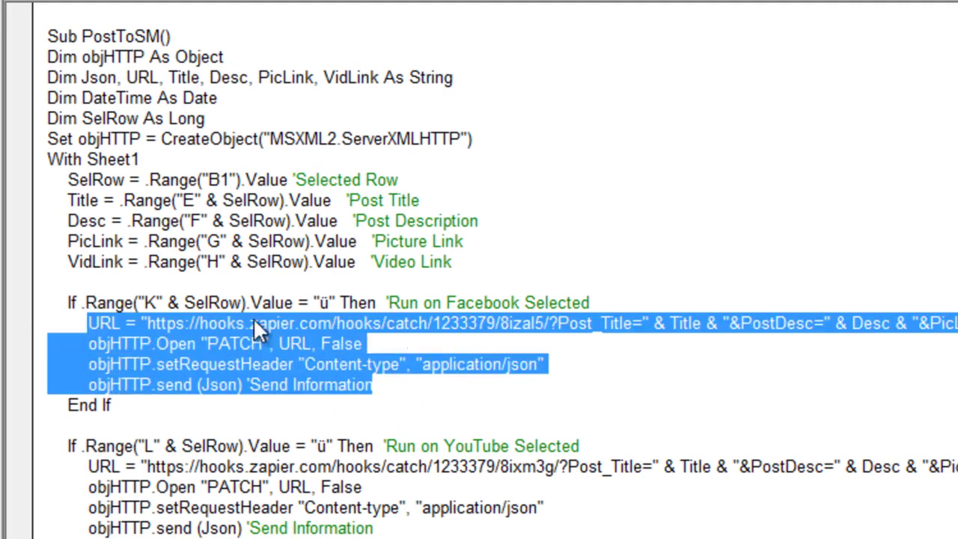
click(217, 317)
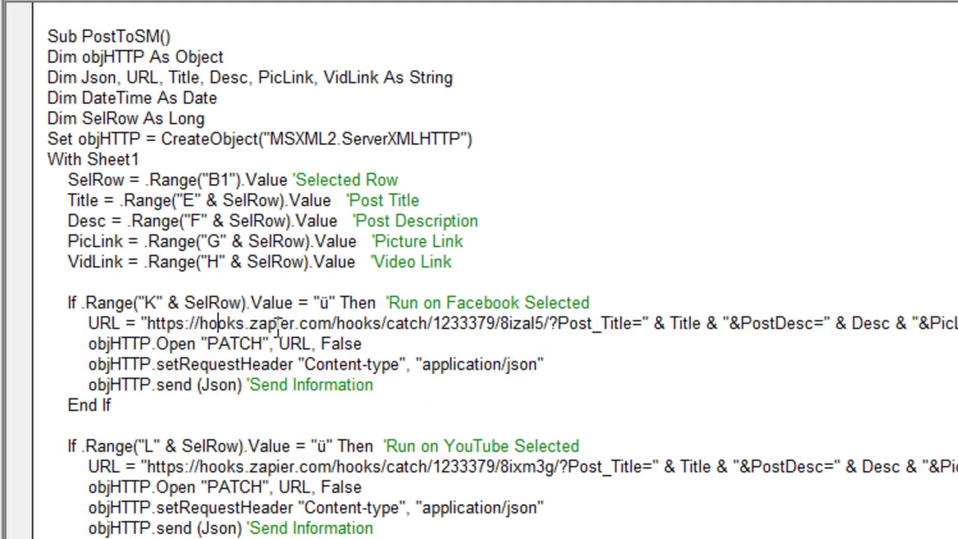
Compare the shared webhook base URL on the Facebook and YouTube lines, then highlight the Facebook hook ID.
click(500, 324)
drag(500, 324, 148, 321)
click(227, 465)
drag(500, 467, 147, 466)
key(Right)
drag(549, 323, 500, 323)
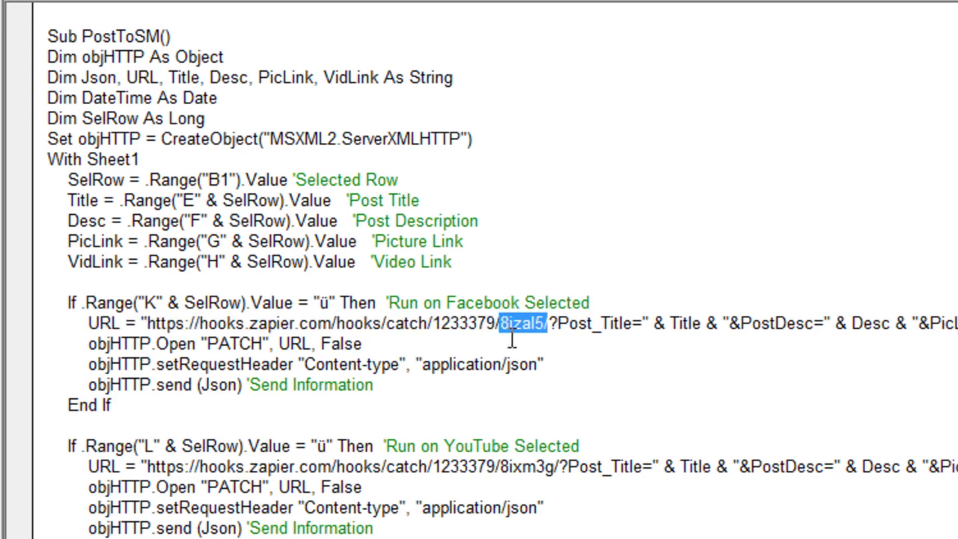
click(522, 324)
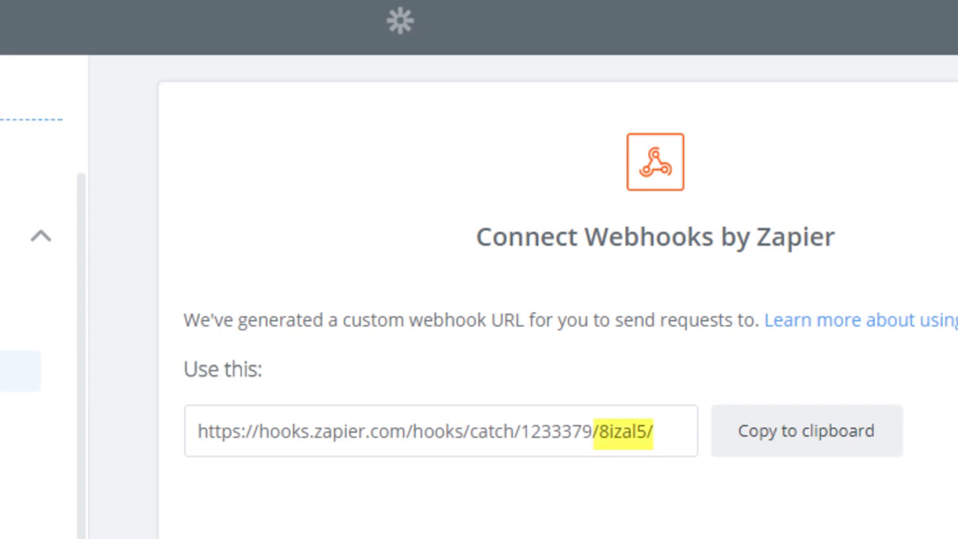
click(644, 431)
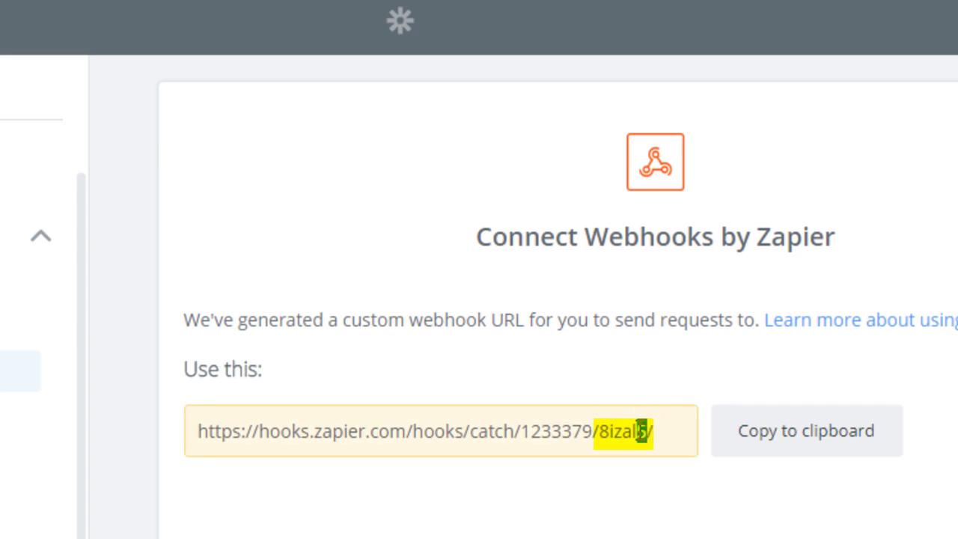
drag(649, 430, 598, 431)
drag(607, 459, 607, 455)
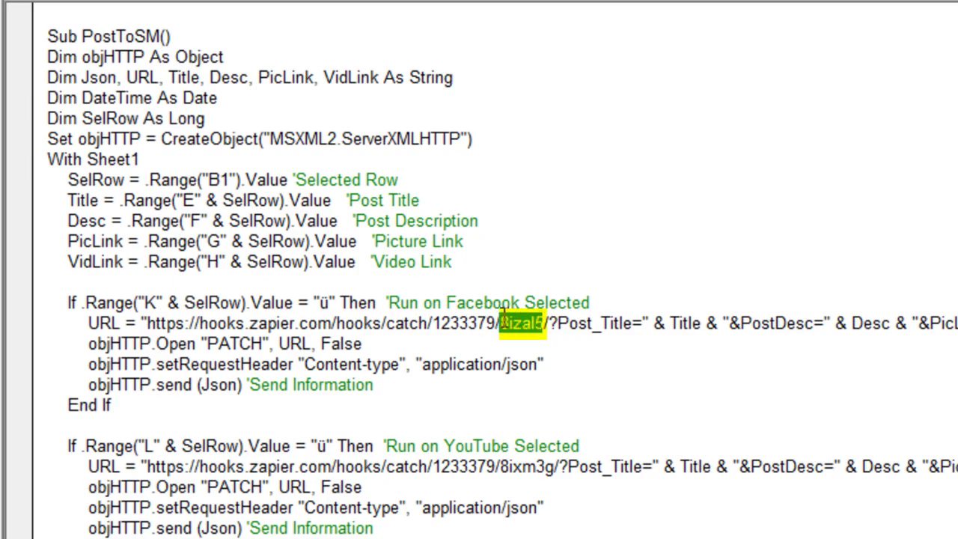
Review the Facebook URL's post parameters, including PicLink and VidLink, then continue past Zapier's webhook URL step.
click(544, 348)
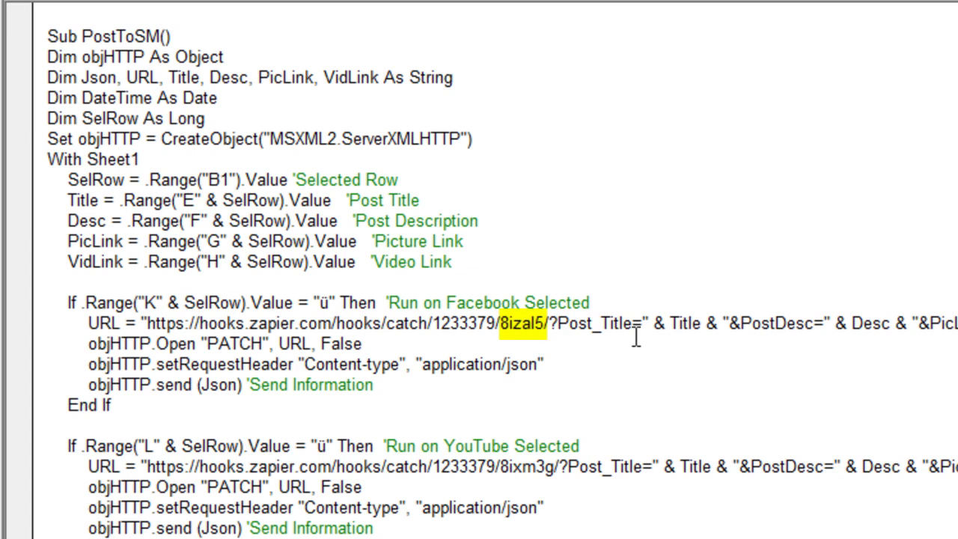
drag(592, 323, 955, 329)
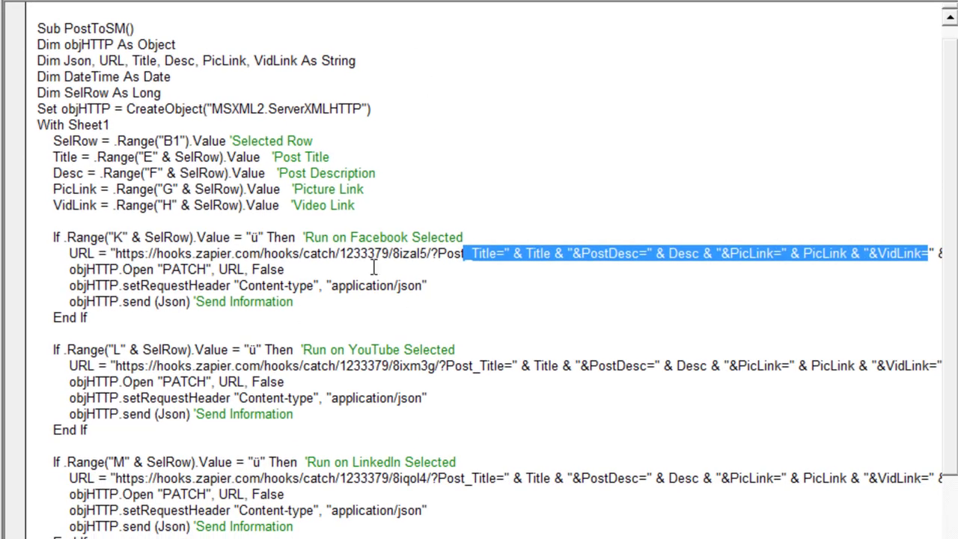
scroll(487, 284, right, 5)
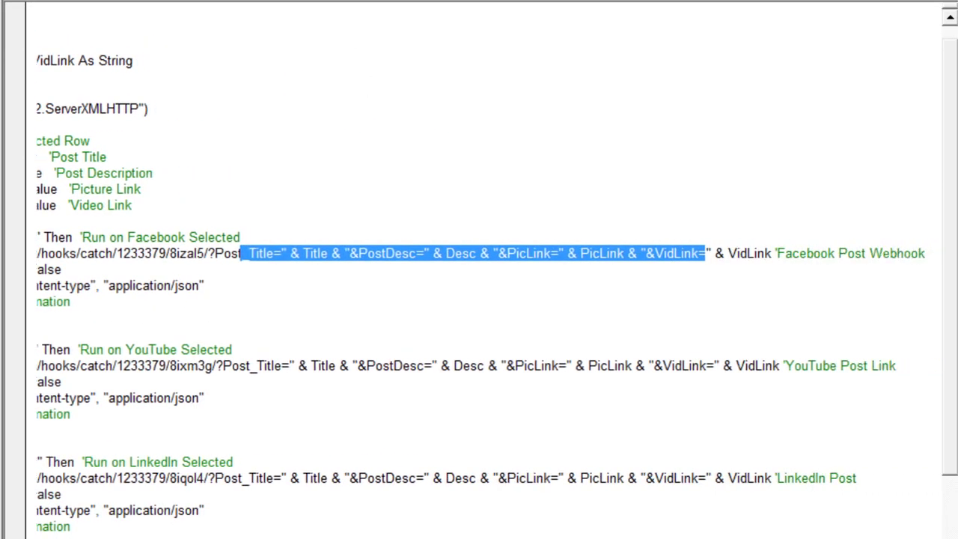
click(329, 279)
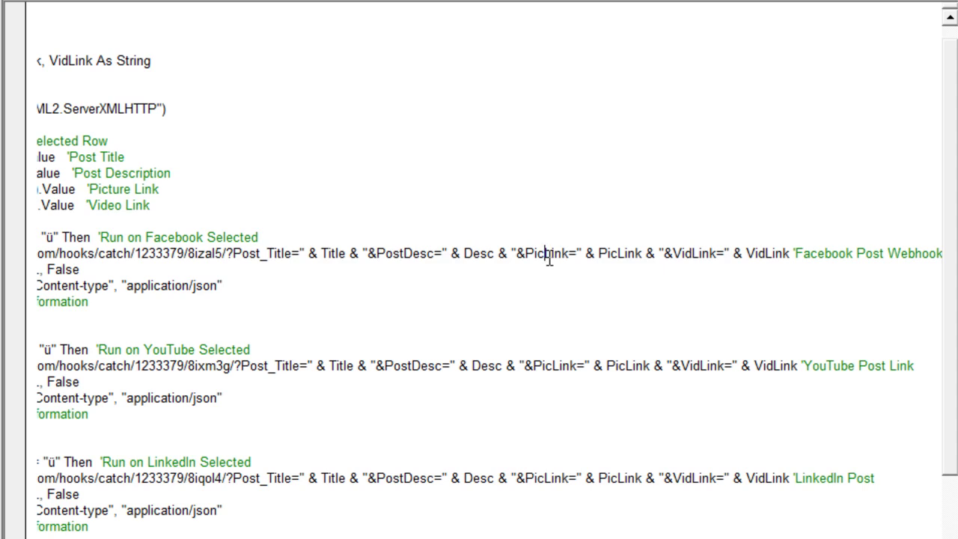
drag(545, 256, 577, 256)
drag(709, 255, 685, 256)
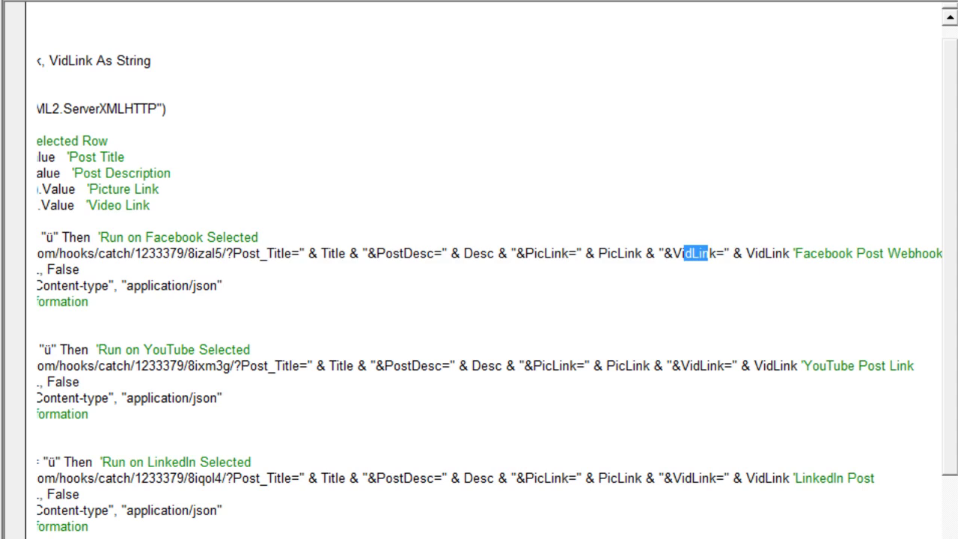
scroll(479, 269, left, 5)
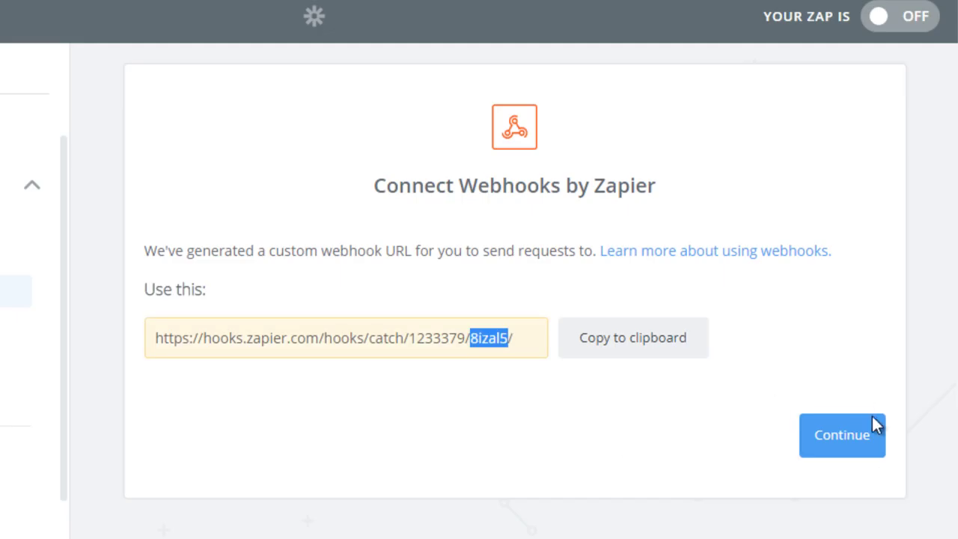
click(862, 437)
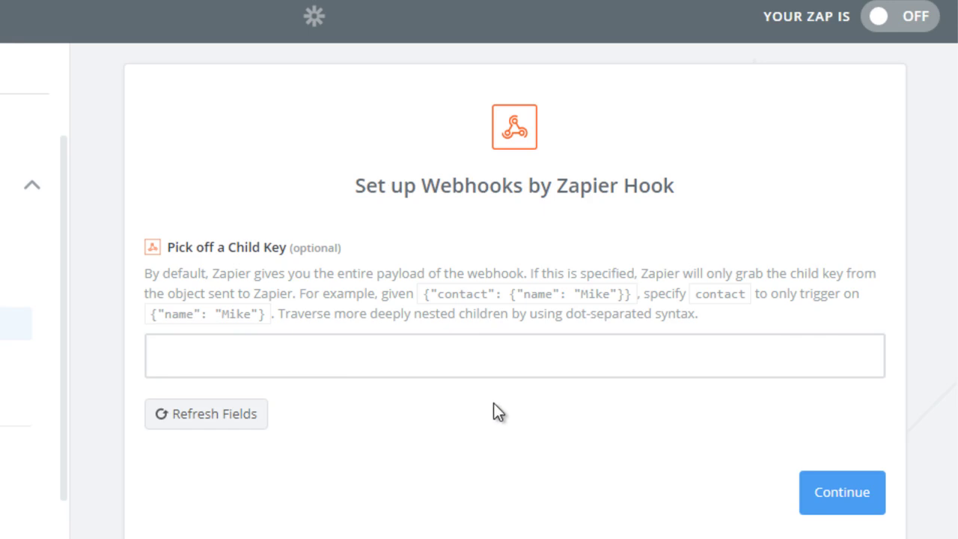
Continue past the optional child key, then untick YouTube and LinkedIn for the first post.
click(865, 497)
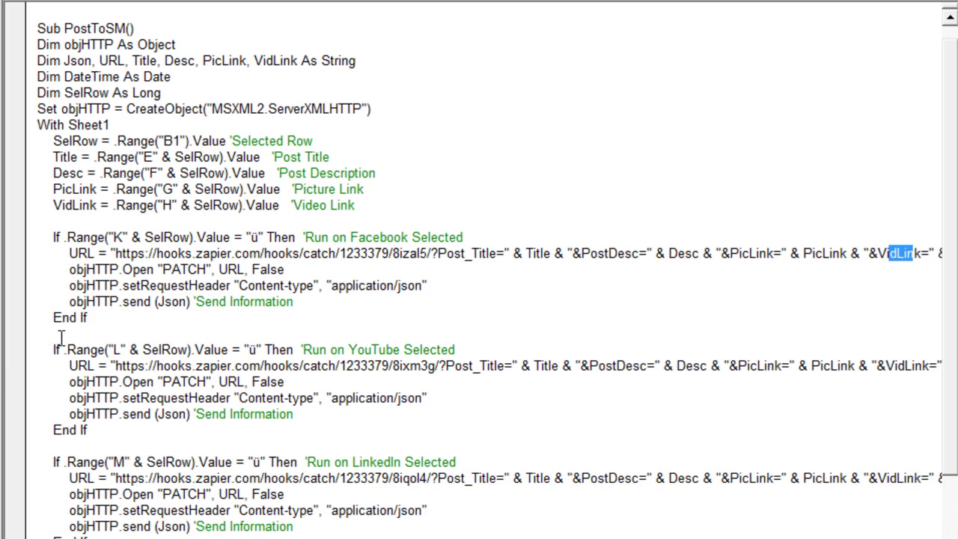
scroll(62, 339, down, 1)
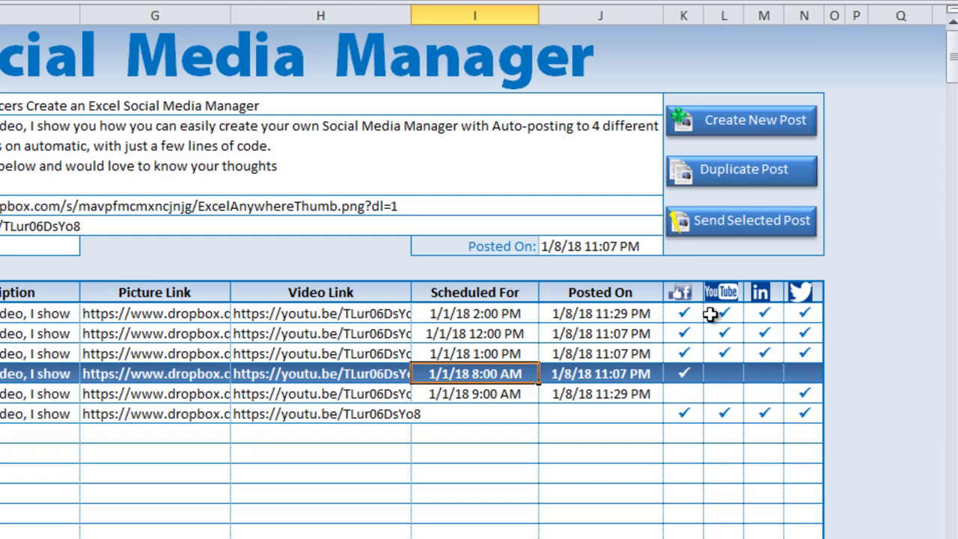
click(720, 314)
click(762, 314)
Untick Twitter for the 2:00 PM post in row 13, select it and send it.
click(807, 316)
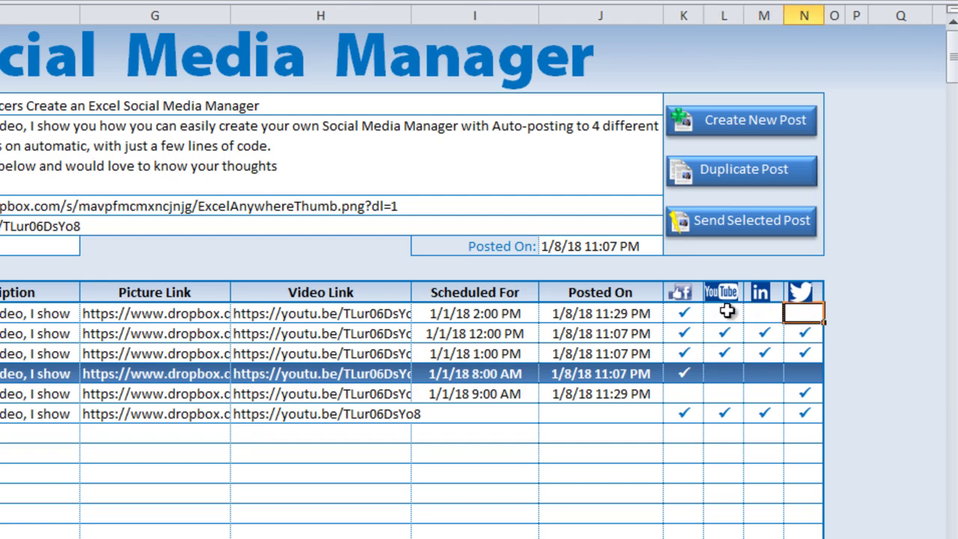
click(521, 312)
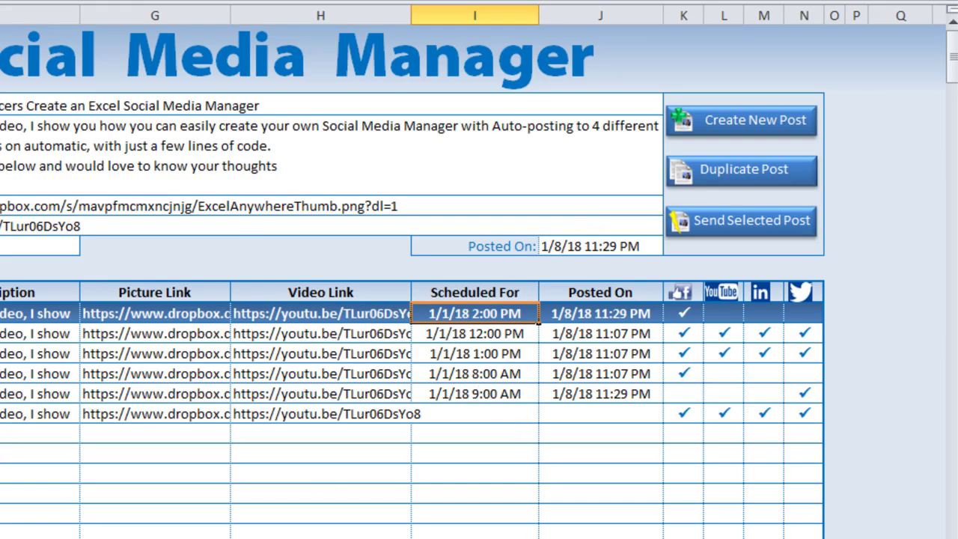
click(751, 223)
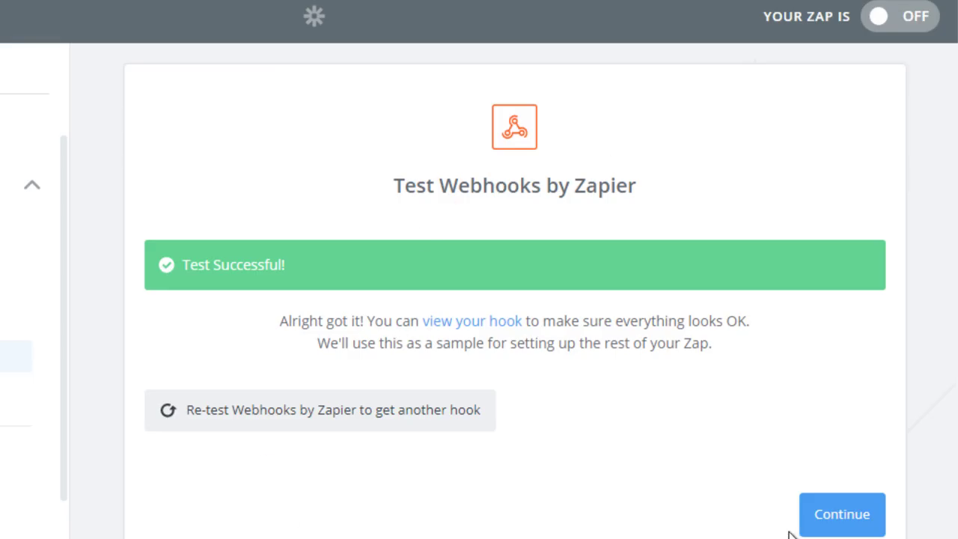
Switch the Zap on and continue through the webhook steps to the received hook data.
click(840, 517)
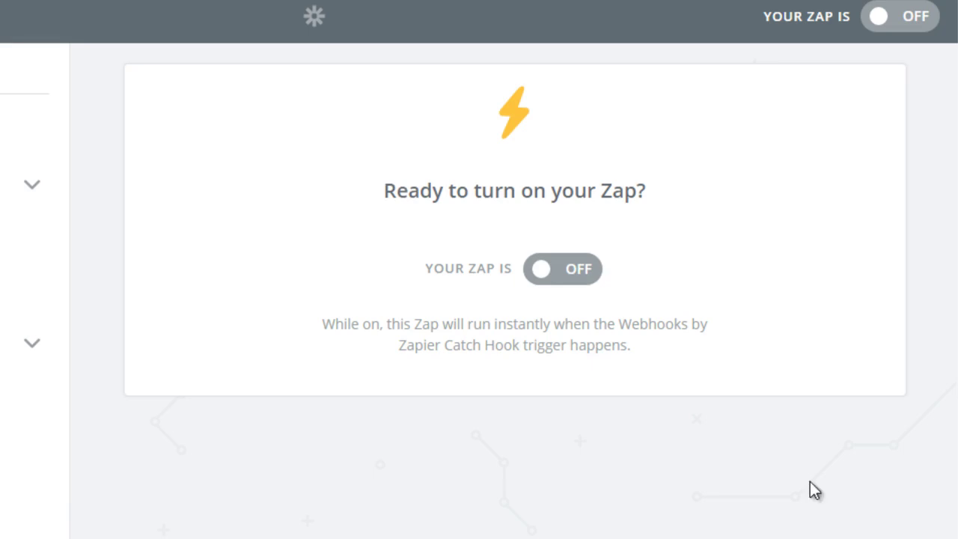
click(577, 271)
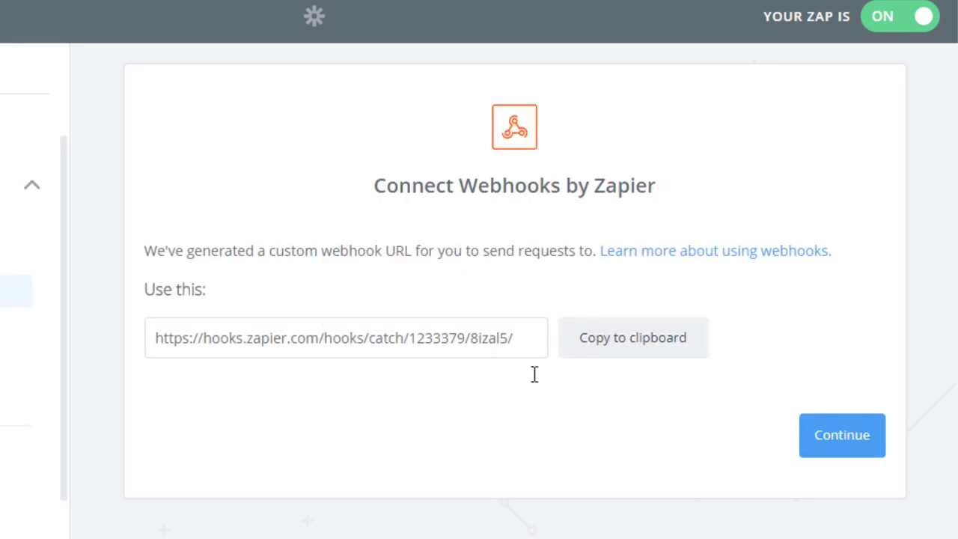
click(851, 449)
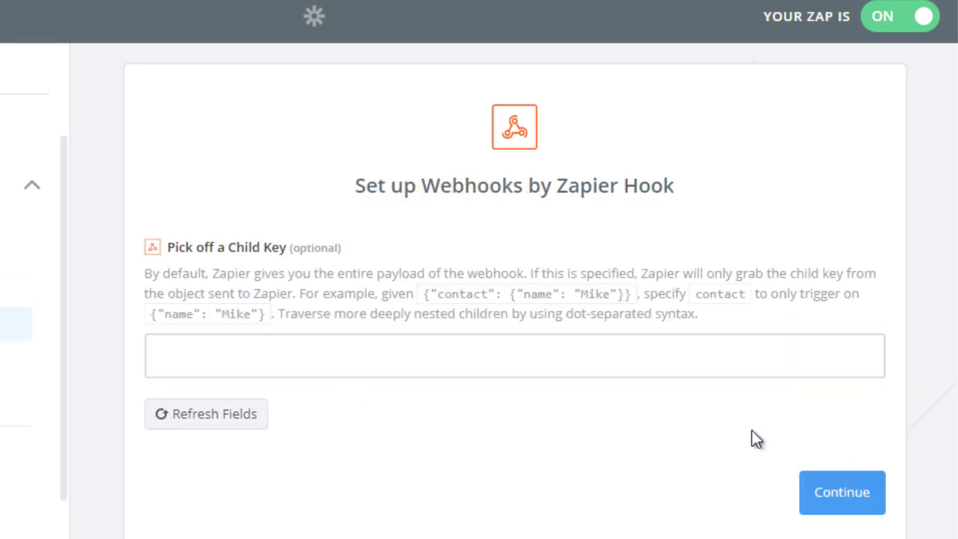
click(846, 493)
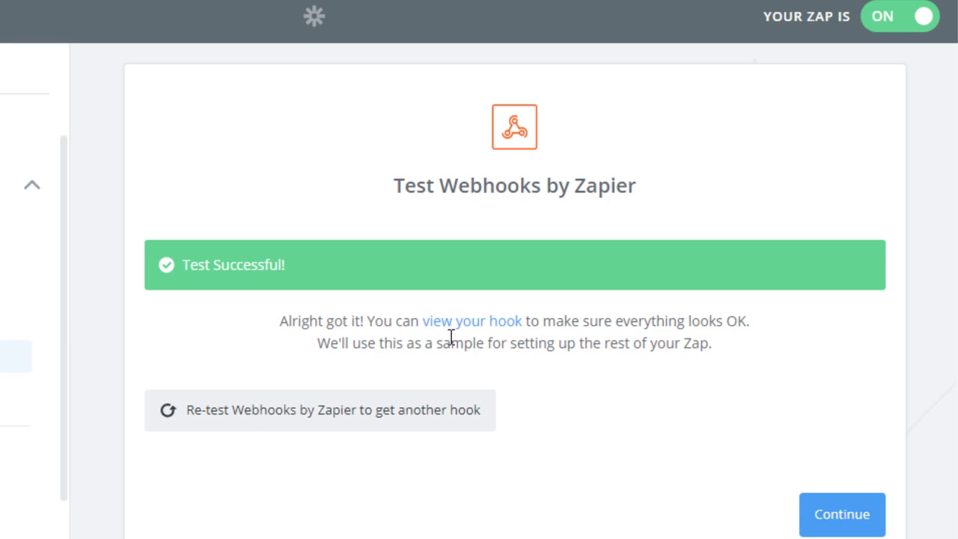
click(494, 324)
scroll(419, 404, down, 3)
Highlight the hook's received post description, video link and picture link, then switch to File Explorer.
drag(366, 362, 342, 391)
drag(549, 424, 329, 434)
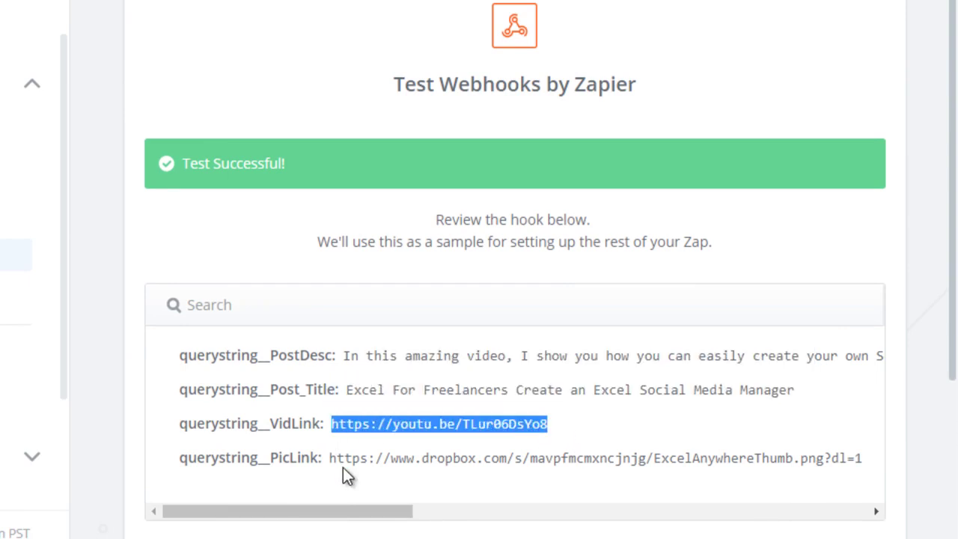
drag(329, 457, 854, 464)
drag(332, 517, 252, 509)
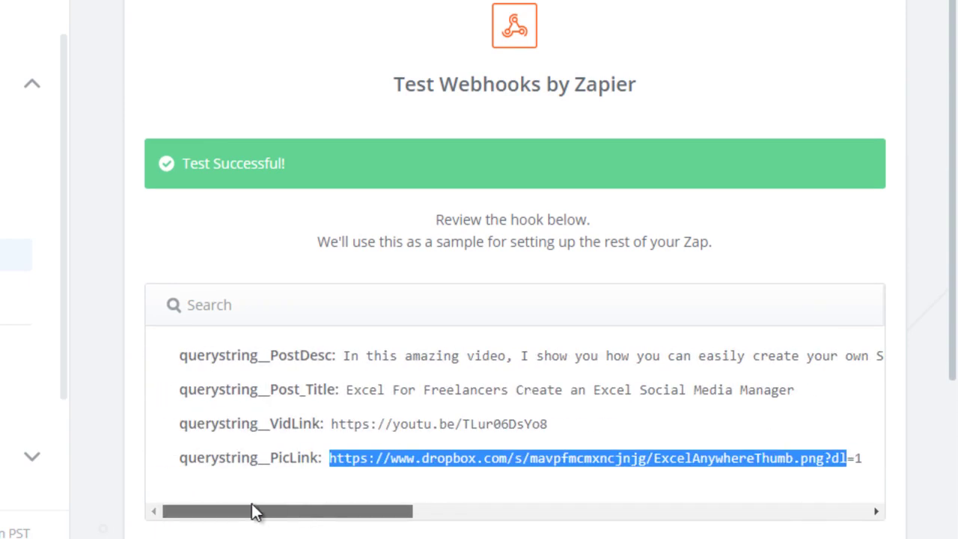
click(670, 469)
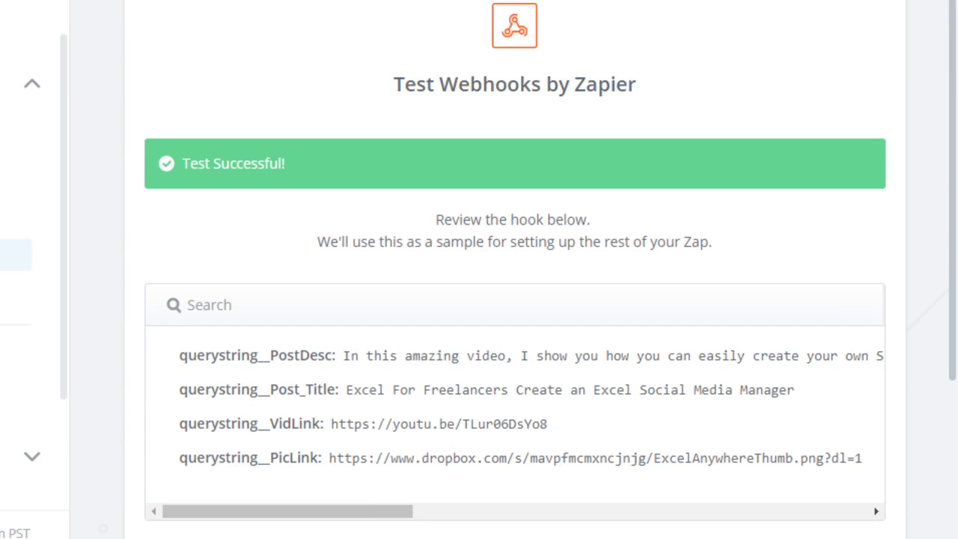
key(alt+Tab)
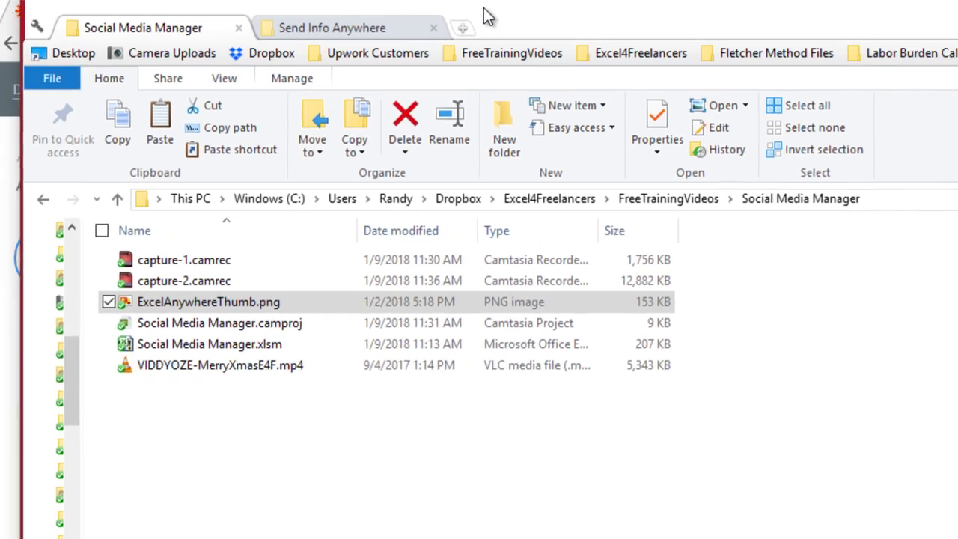
Display the Social Media Manager folder contents as Large icons.
click(146, 458)
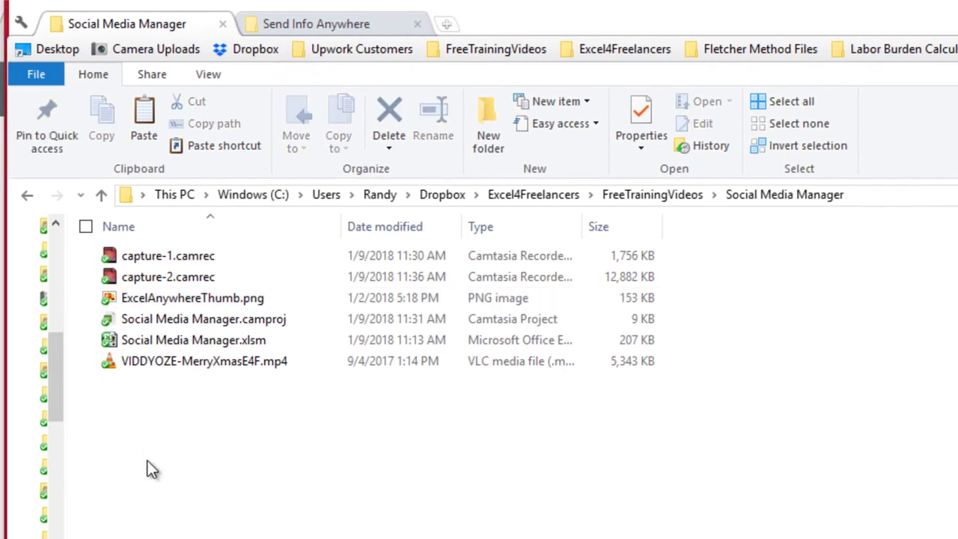
click(209, 303)
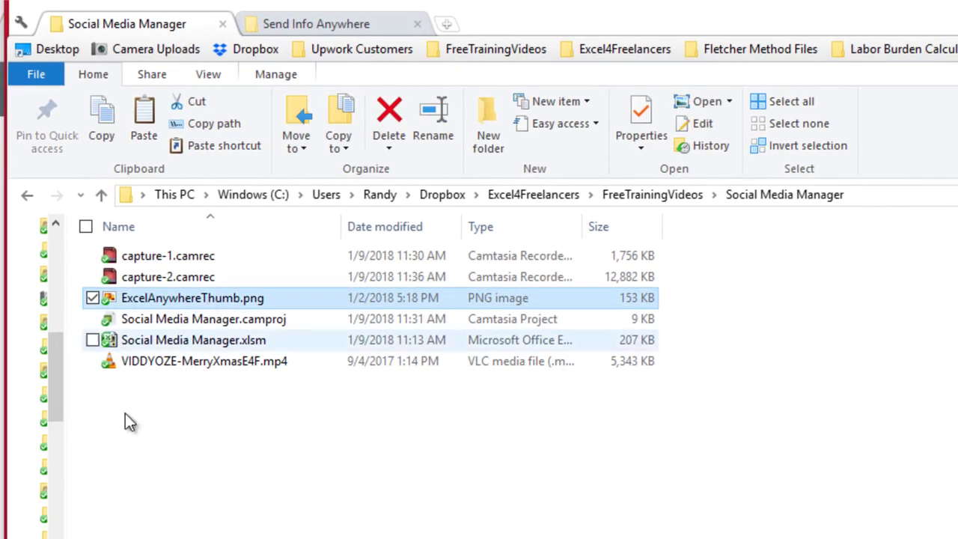
click(114, 457)
click(207, 75)
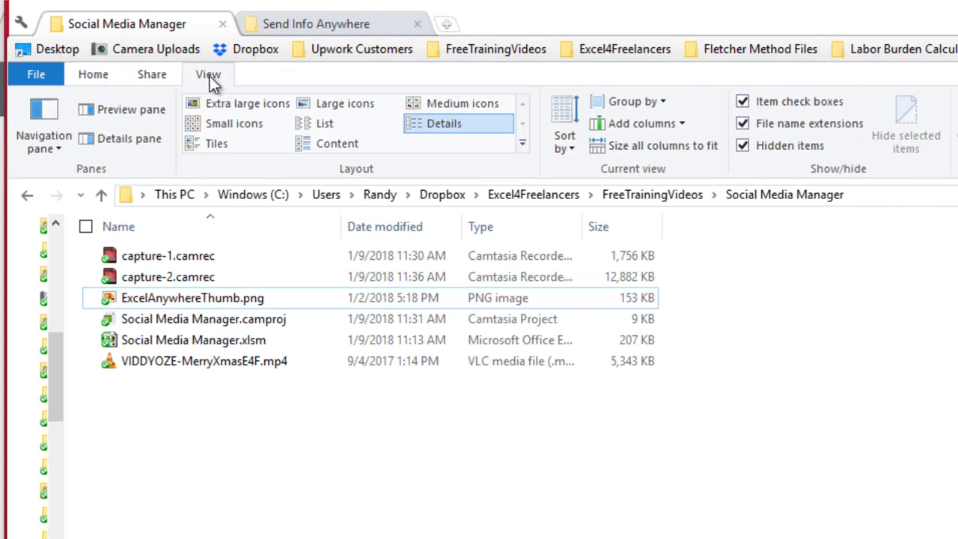
click(325, 104)
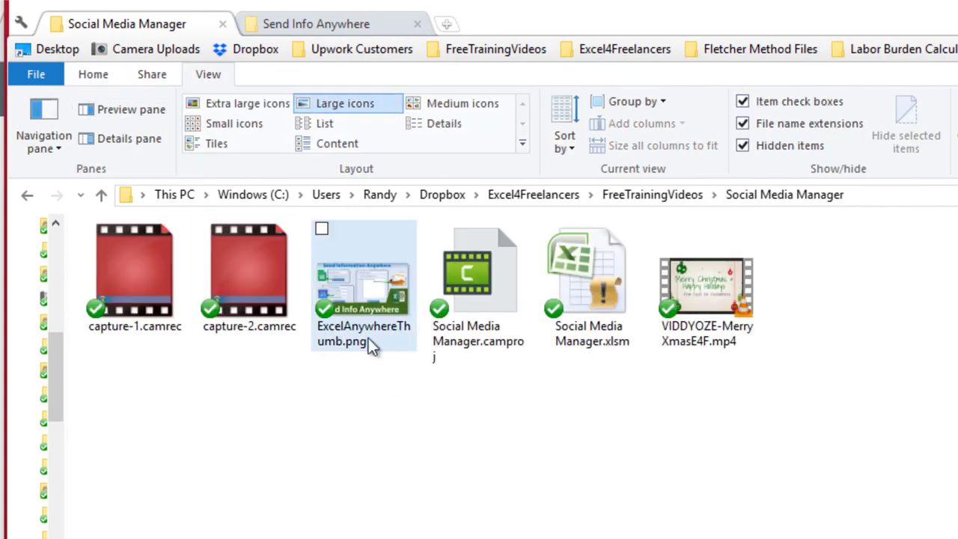
Copy the Dropbox link of ExcelAnywhereThumb.png and minimise File Explorer.
click(354, 293)
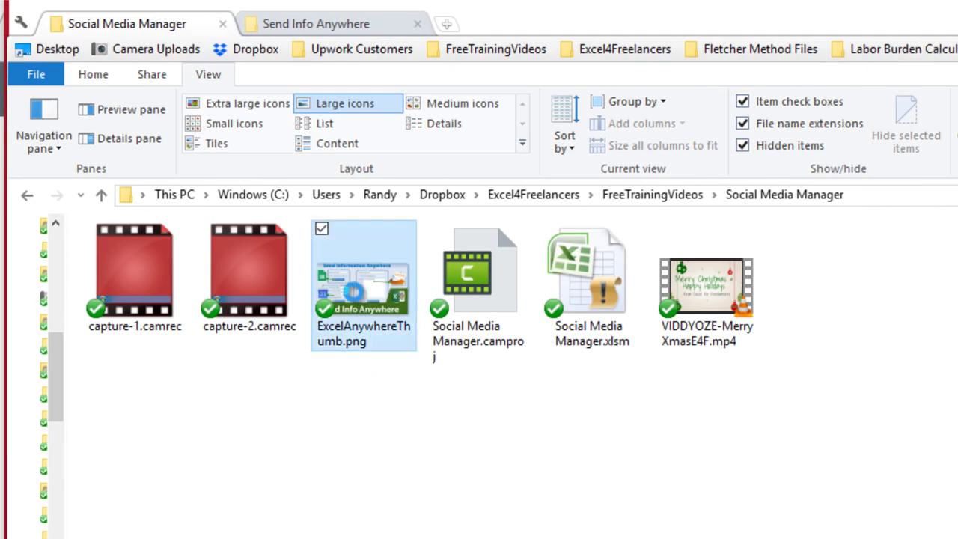
right_click(359, 284)
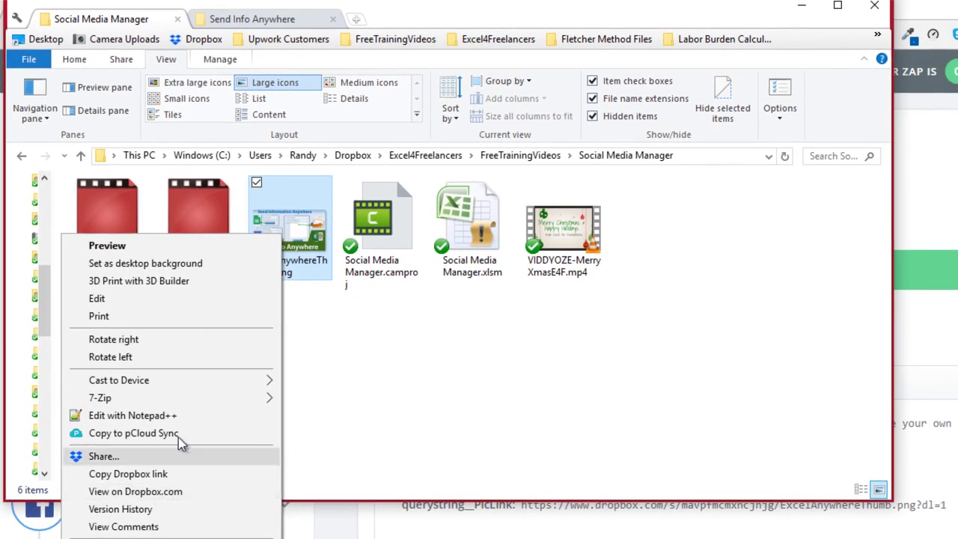
click(171, 473)
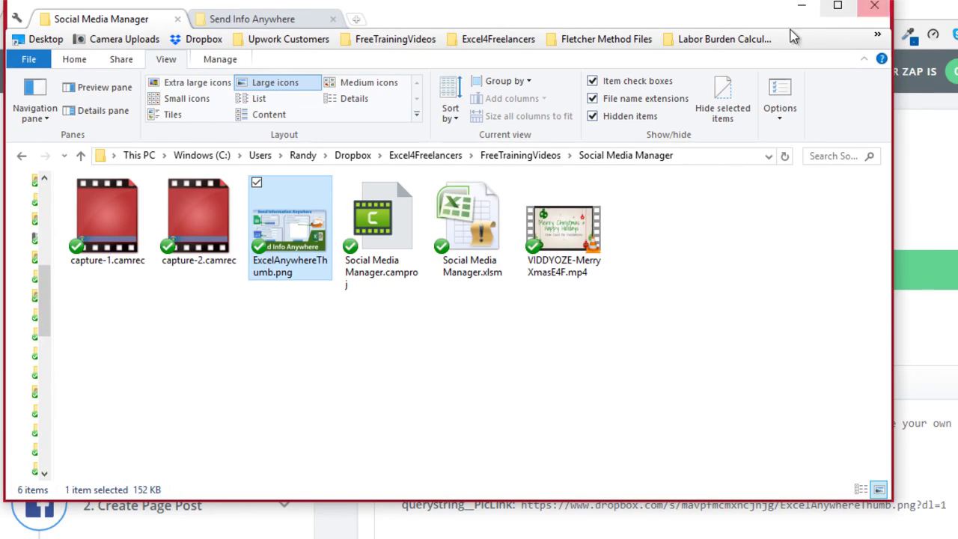
click(802, 6)
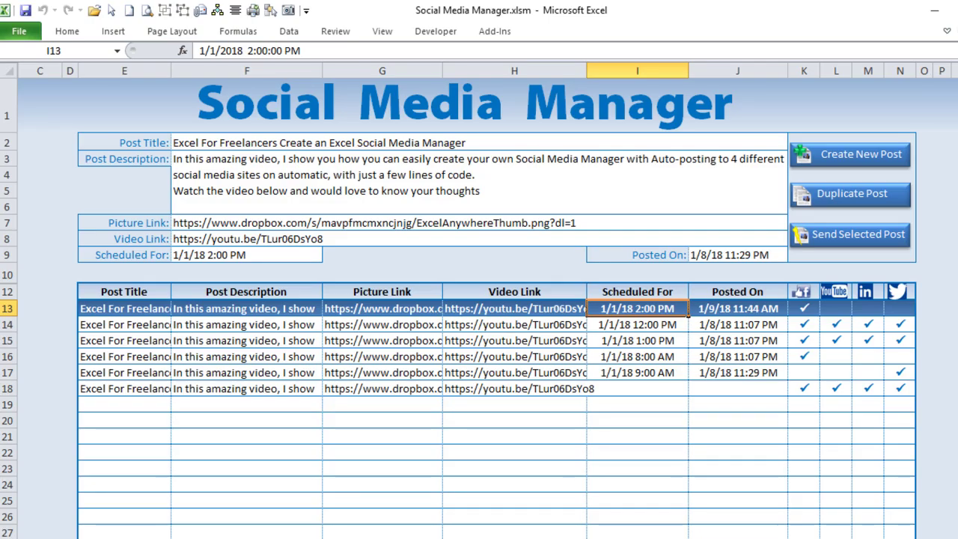
Paste the Dropbox link into Picture Link cell F7, changing its ending from dl=0 to dl=1.
click(468, 222)
double_click(468, 222)
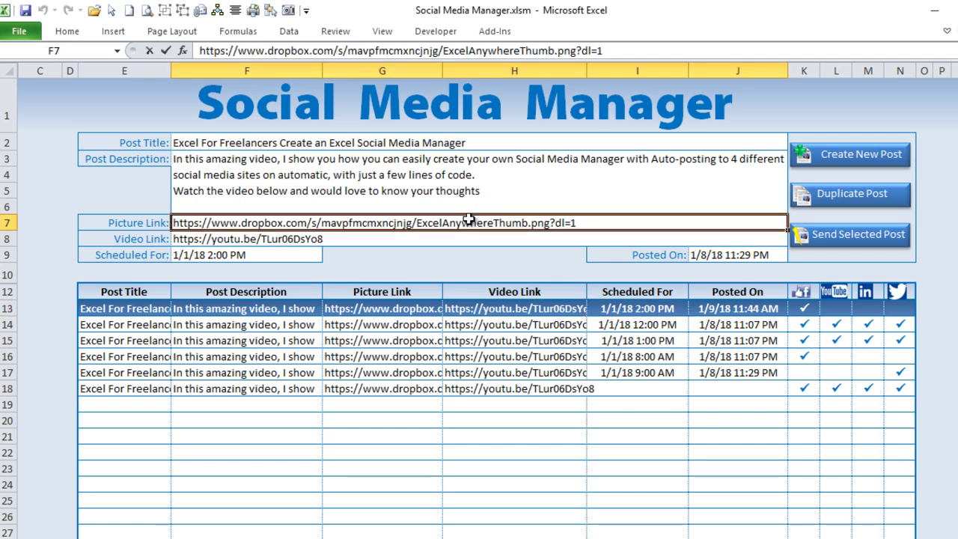
drag(613, 221, 155, 204)
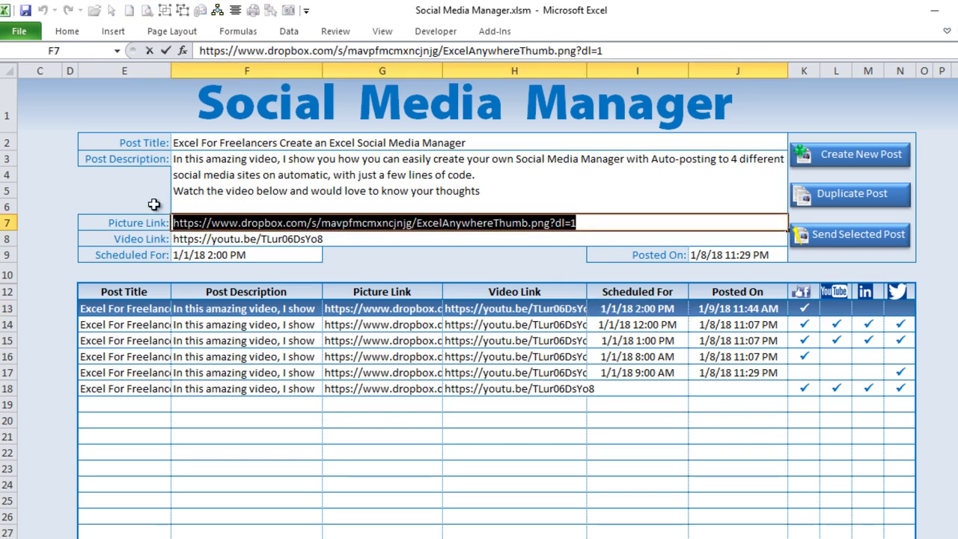
key(ctrl+v)
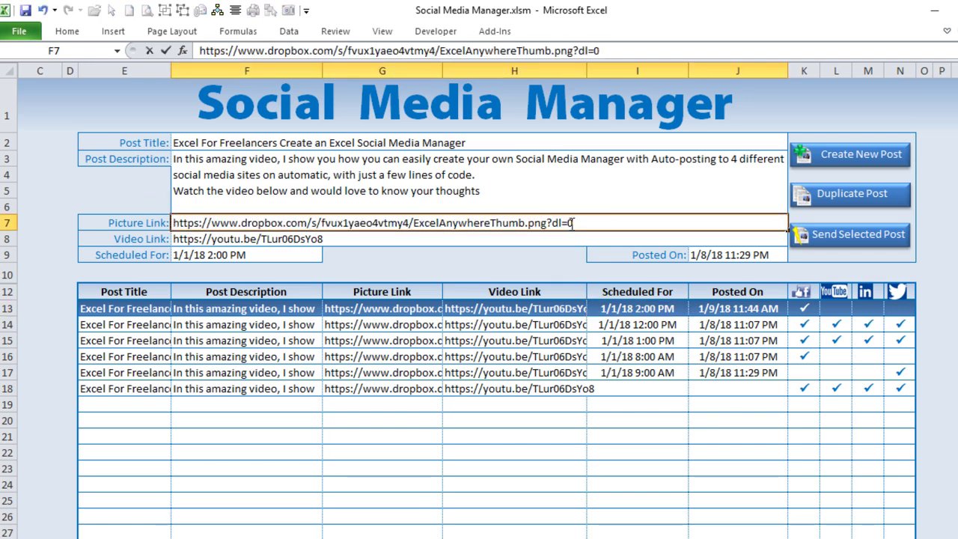
drag(566, 222, 599, 235)
text(1)
key(Return)
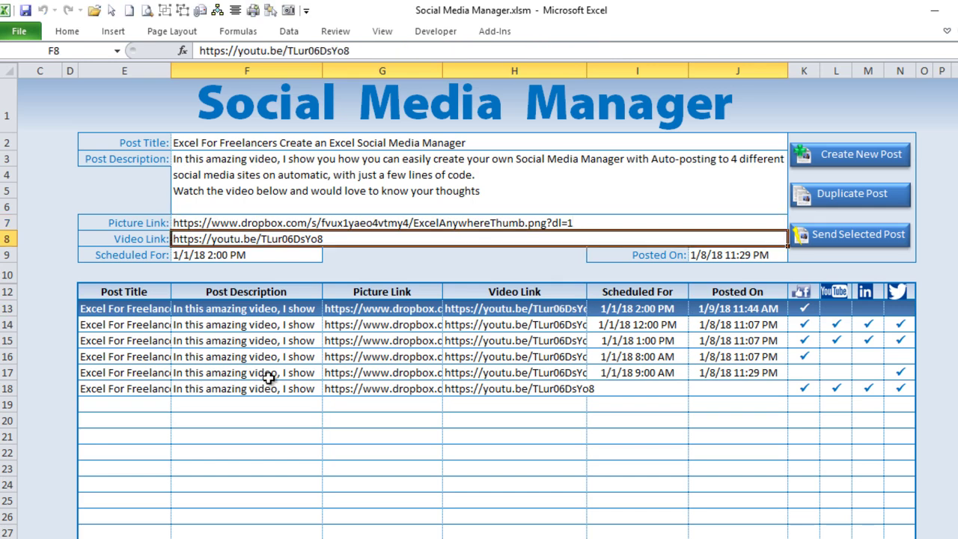
click(480, 225)
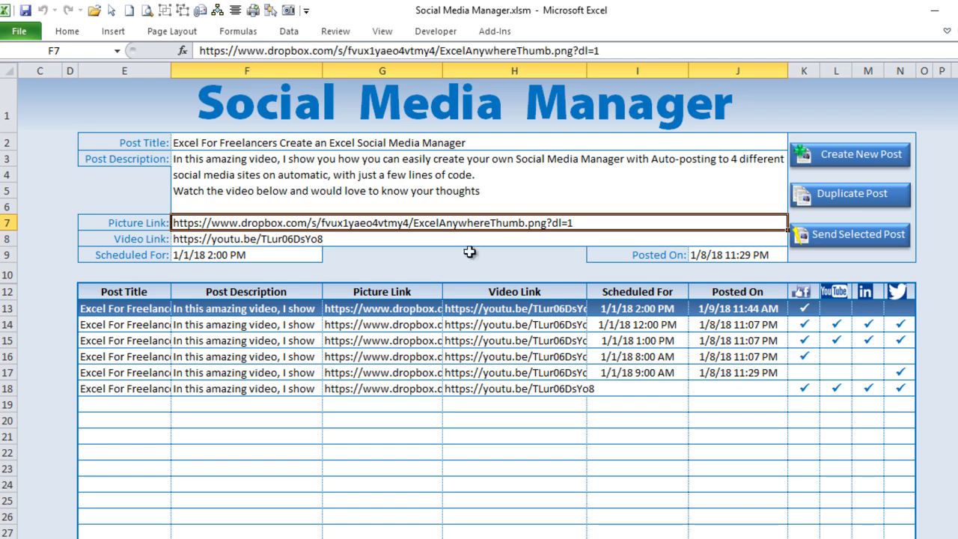
click(555, 238)
click(561, 224)
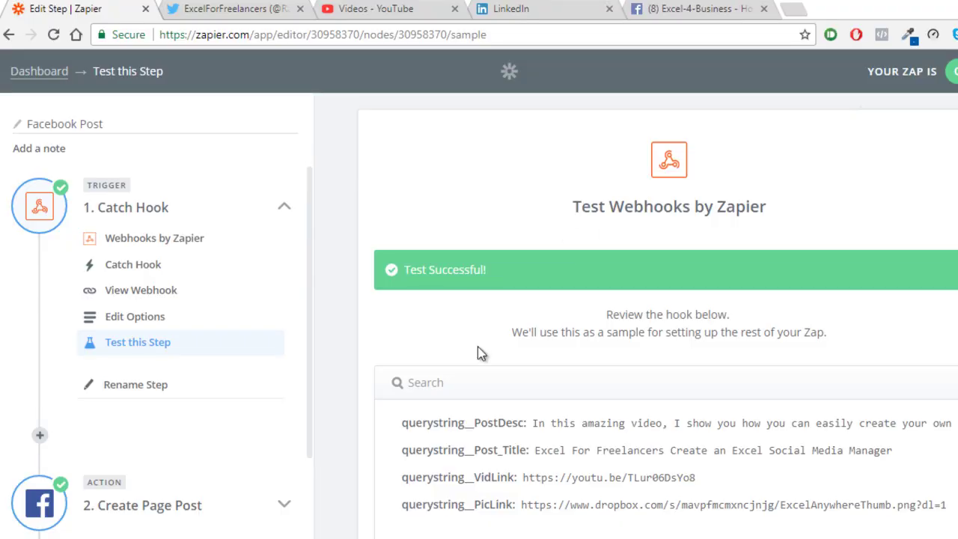
Complete the trigger test and open the app settings of 2. Create Page Post.
scroll(481, 351, down, 2)
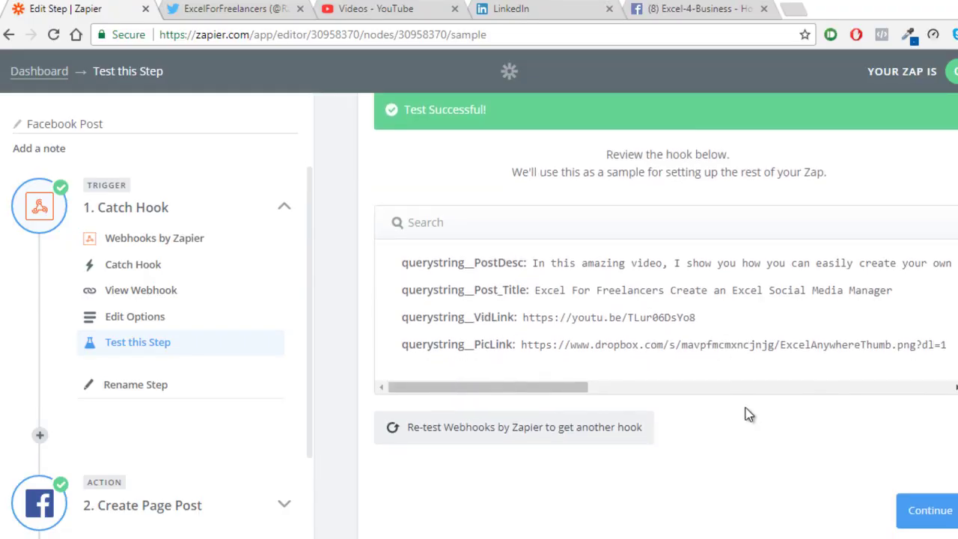
click(929, 511)
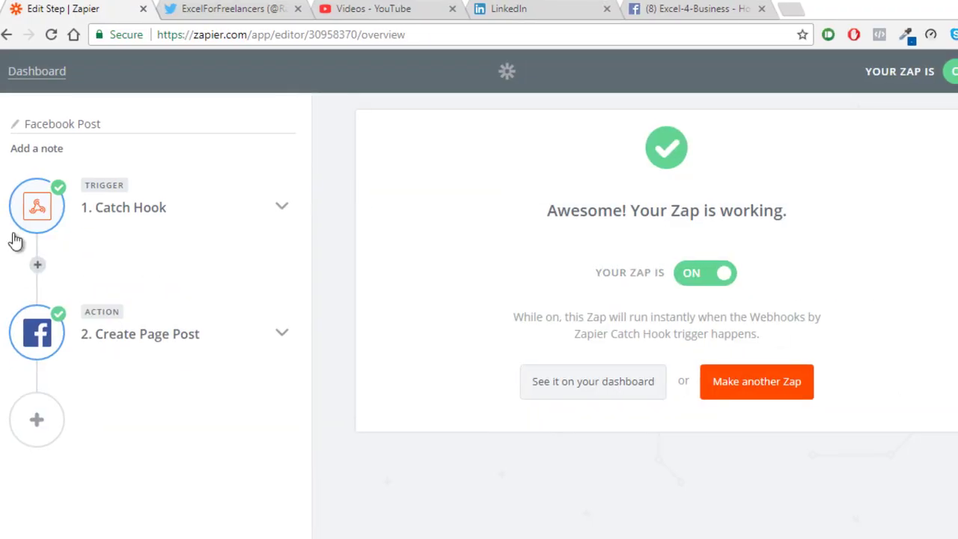
click(122, 338)
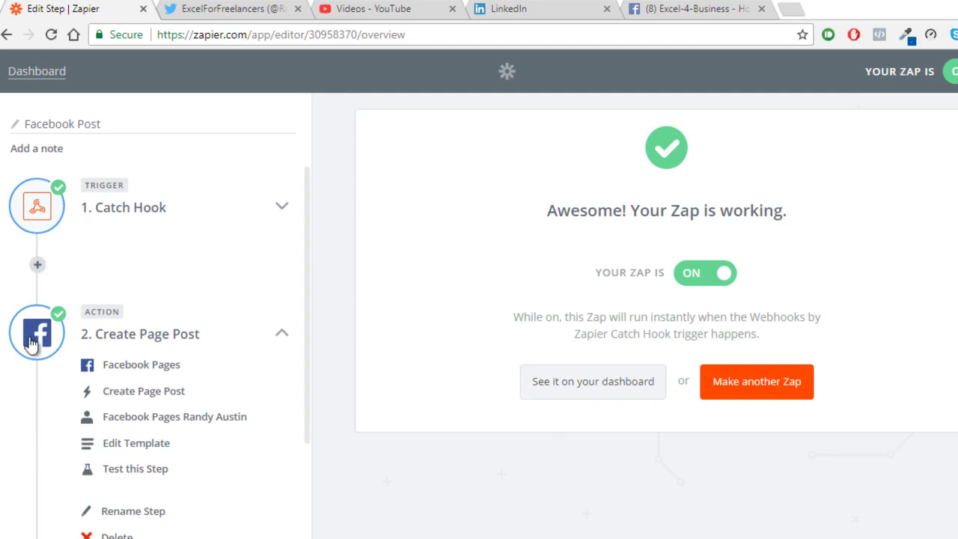
click(135, 366)
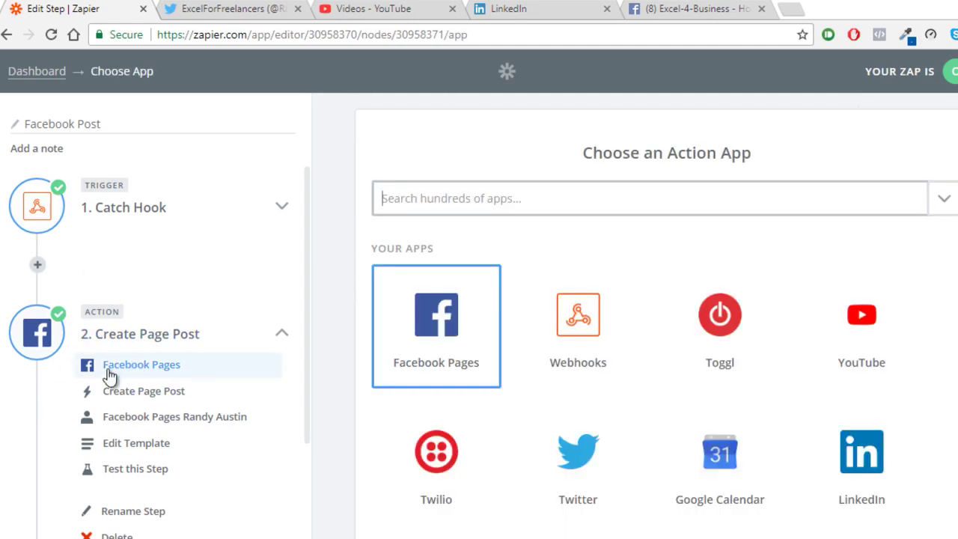
Choose Facebook Pages with the Create Page Post action on the connected Facebook account.
click(463, 323)
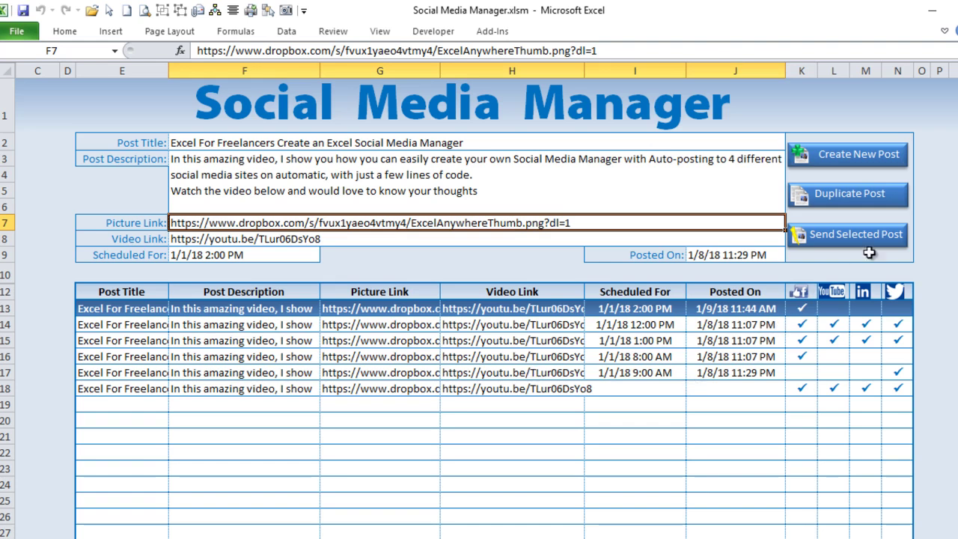
click(931, 10)
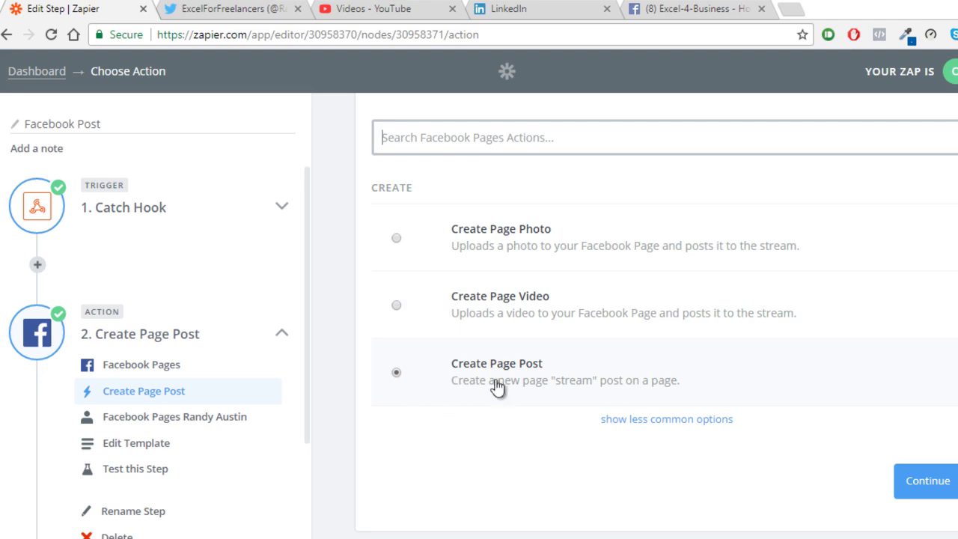
click(920, 486)
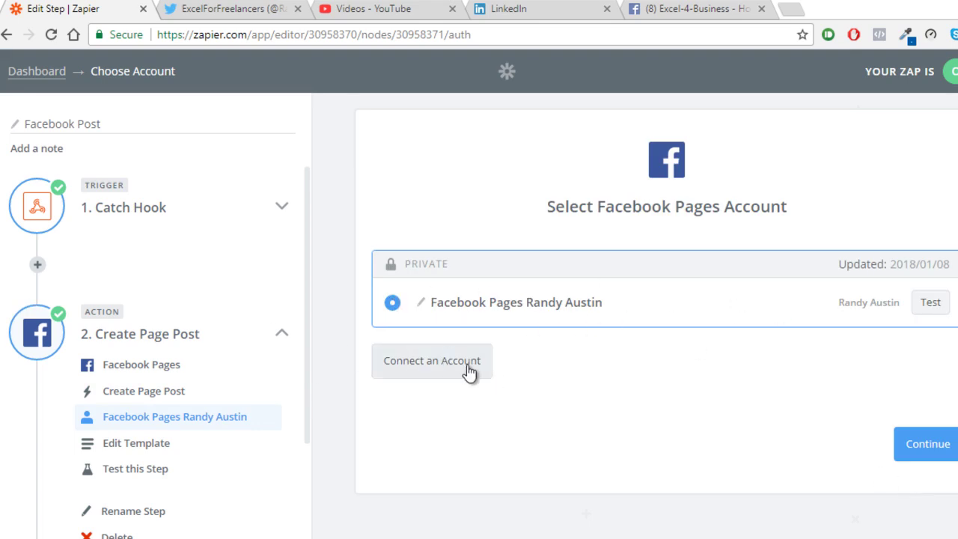
click(948, 444)
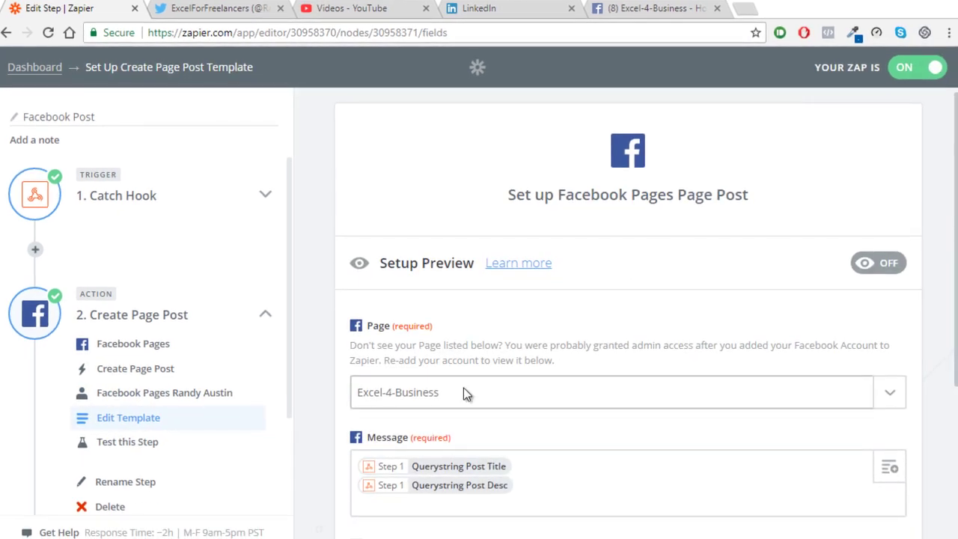
Keep Excel-4-Business selected as the target page in the Page dropdown.
click(466, 388)
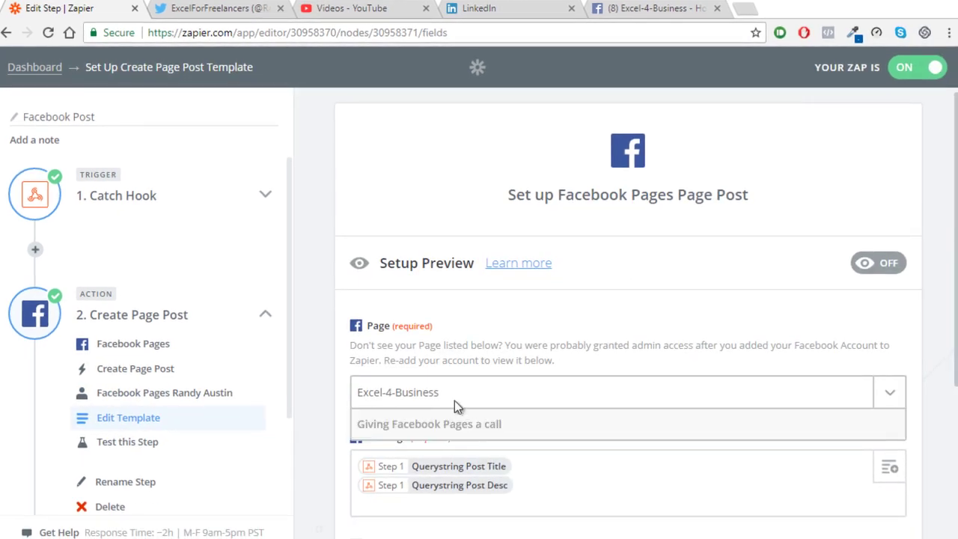
click(460, 384)
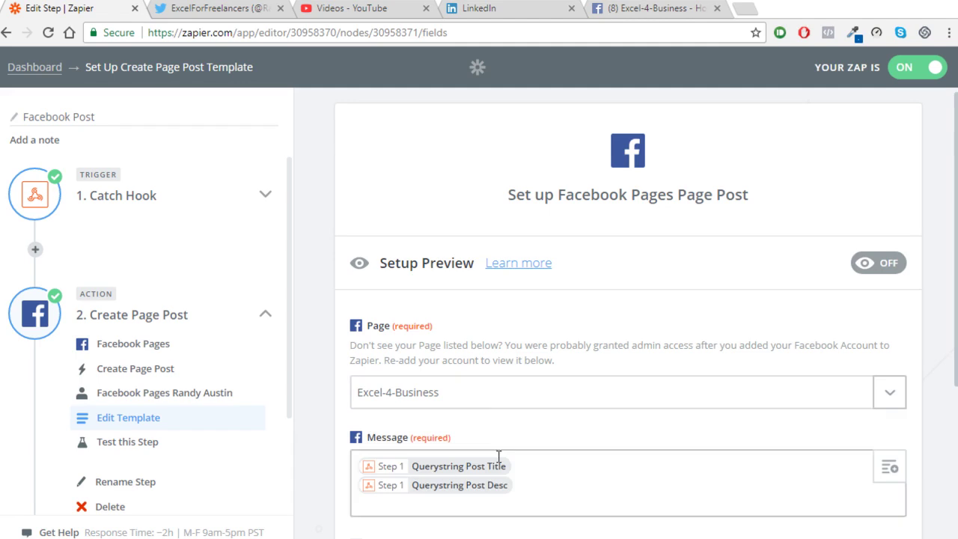
click(496, 399)
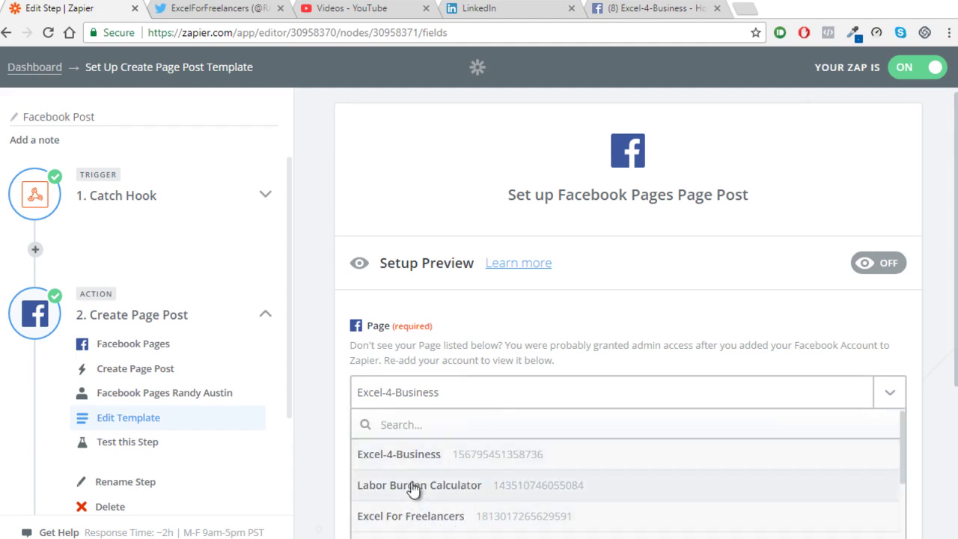
click(429, 454)
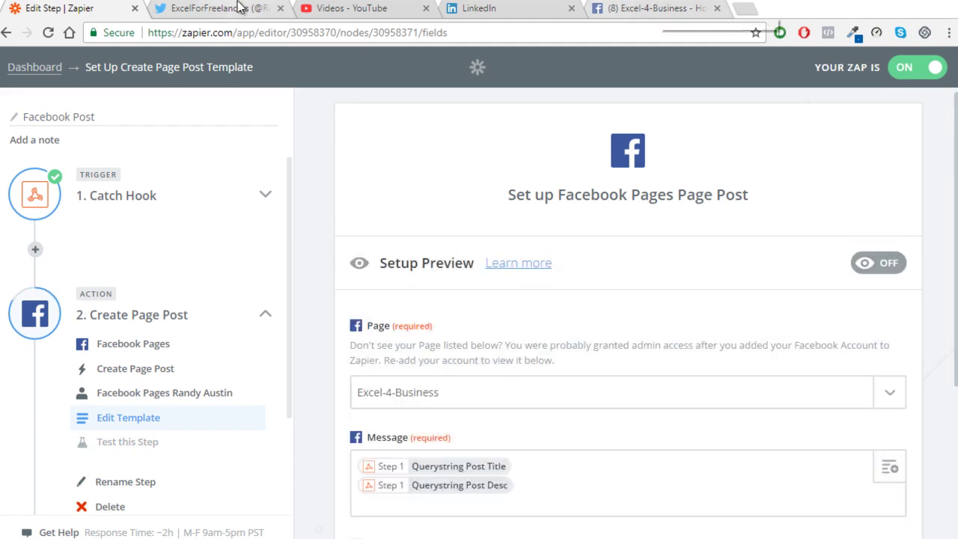
Reload the Excel-4-Business Facebook page and scroll through its recent posts.
click(641, 8)
scroll(226, 298, down, 10)
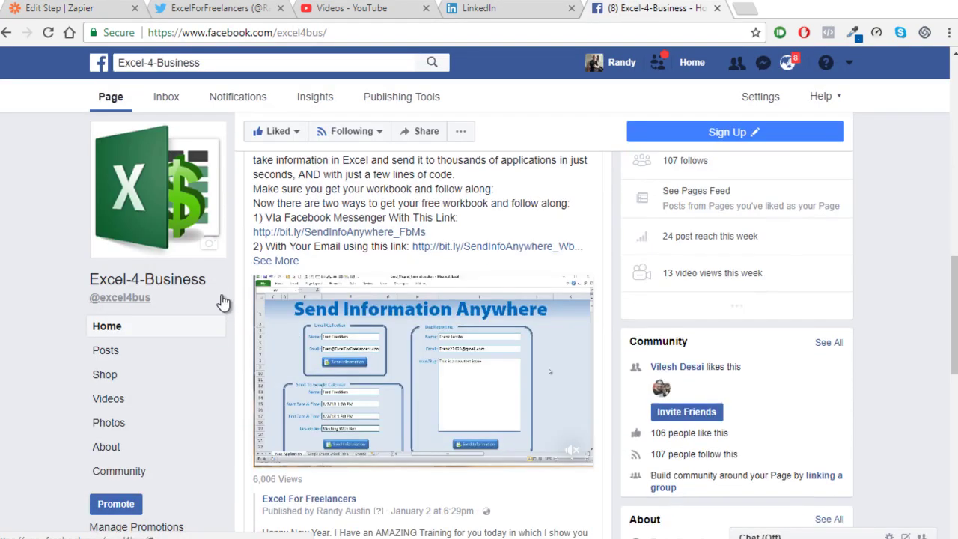
scroll(223, 302, up, 8)
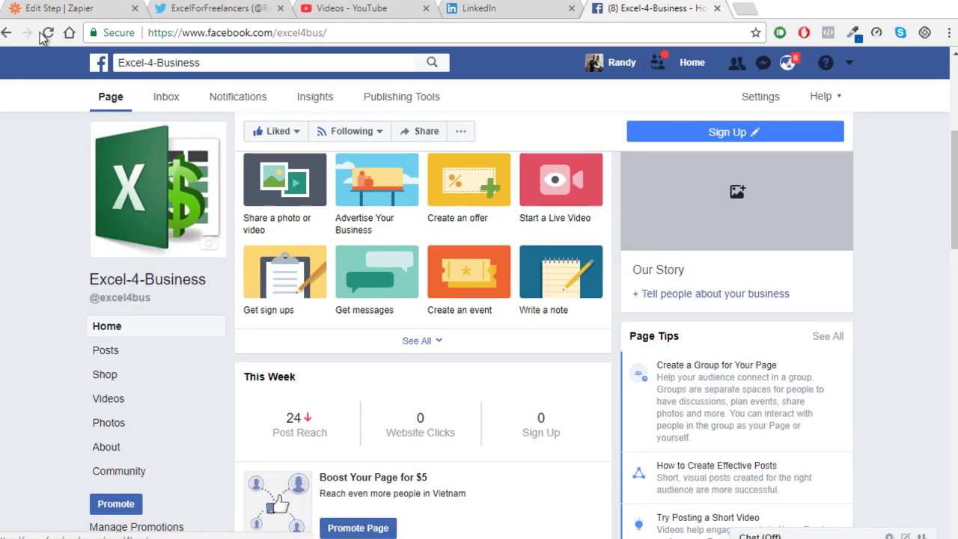
click(48, 34)
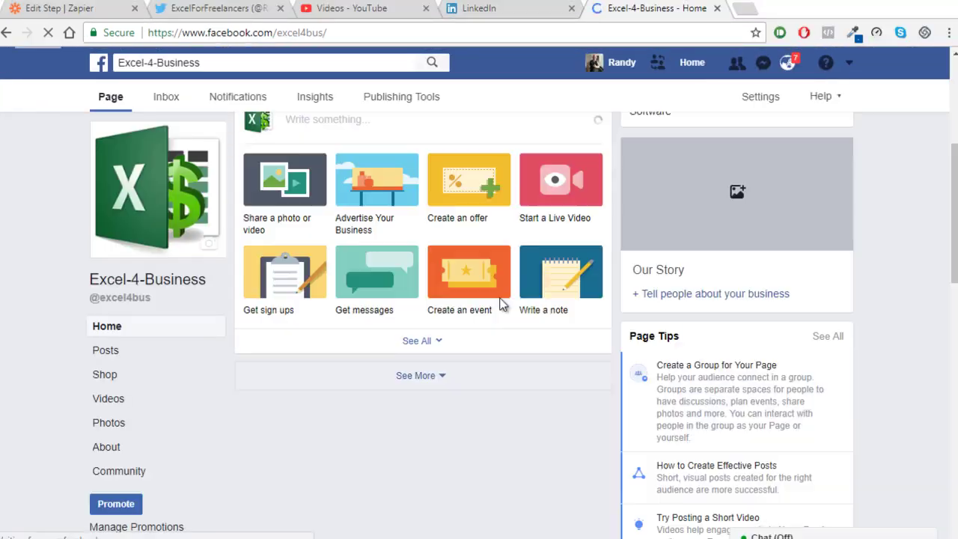
scroll(483, 305, down, 4)
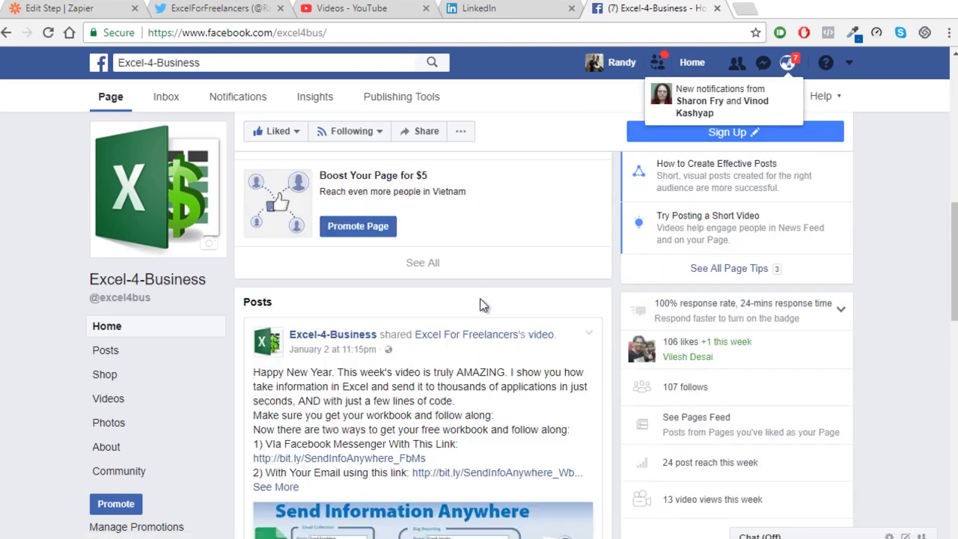
scroll(480, 298, down, 5)
scroll(478, 293, up, 8)
scroll(242, 342, down, 3)
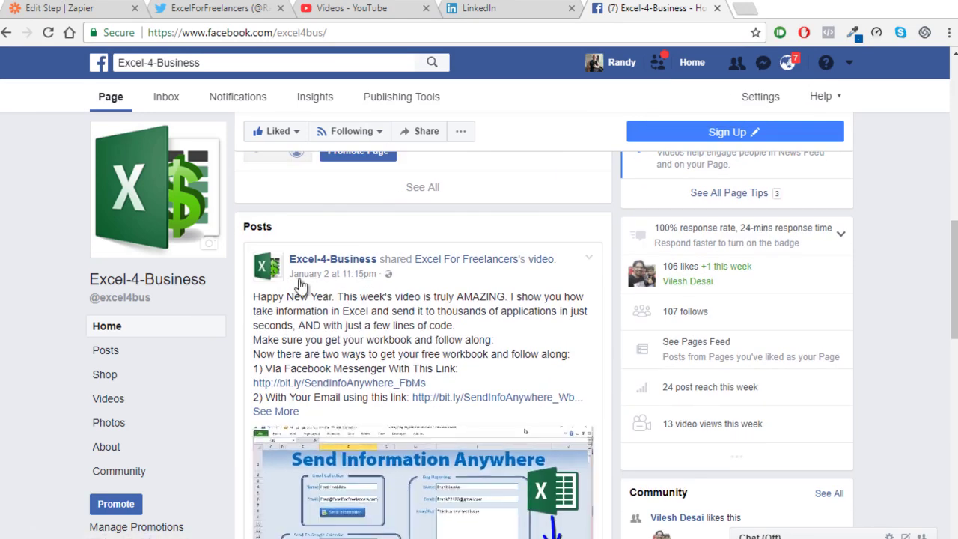
scroll(253, 329, up, 3)
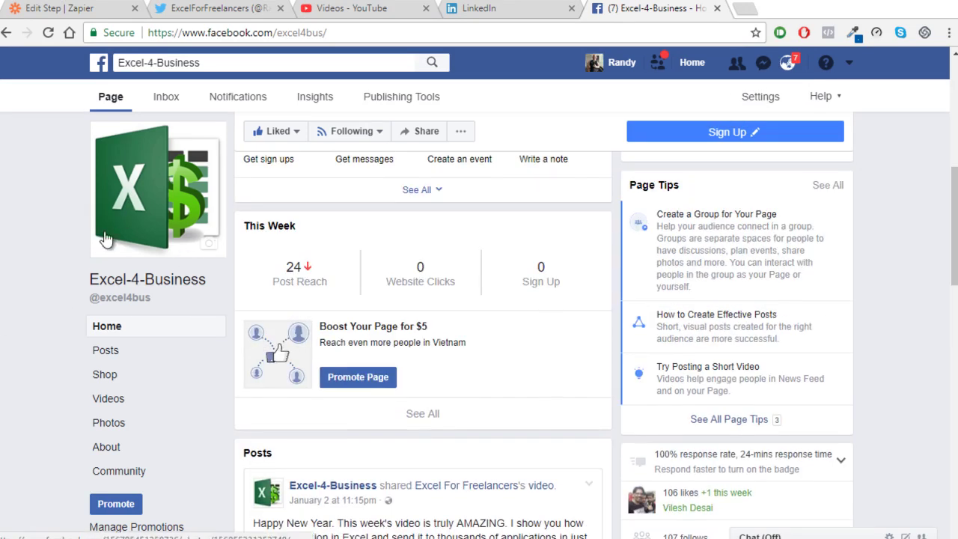
scroll(125, 225, up, 3)
scroll(54, 279, up, 3)
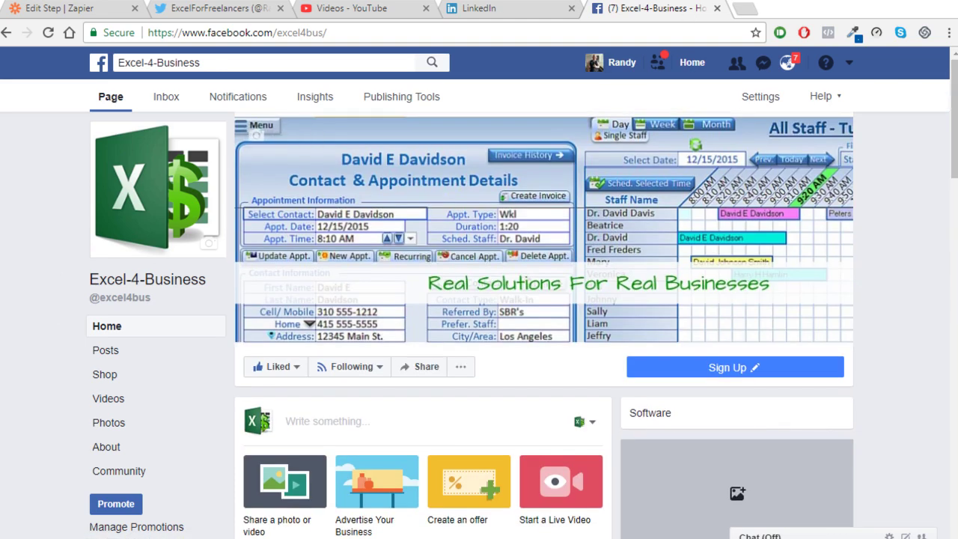
key(ctrl+shift+Tab)
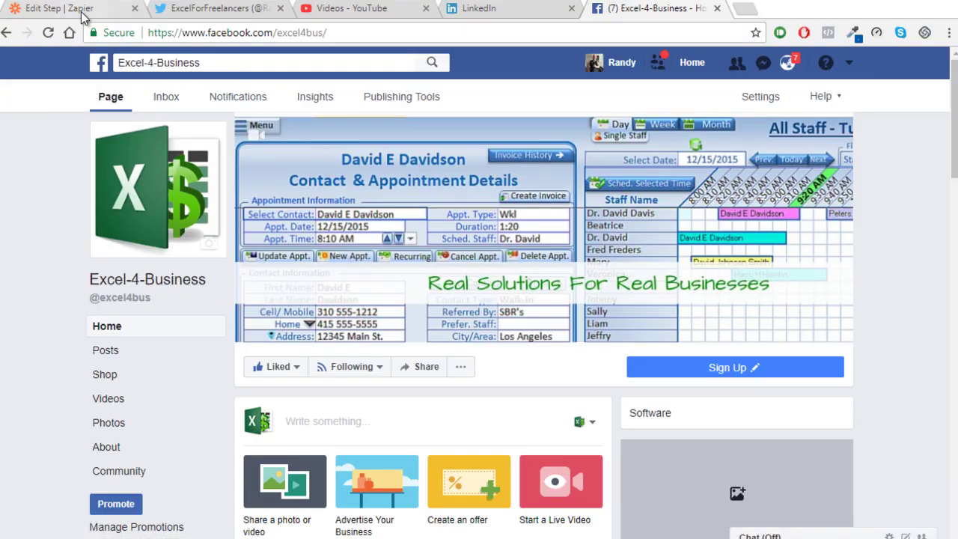
Look over the Catch Hook fields for the Message, leaving the Message unchanged.
click(60, 8)
scroll(534, 353, down, 2)
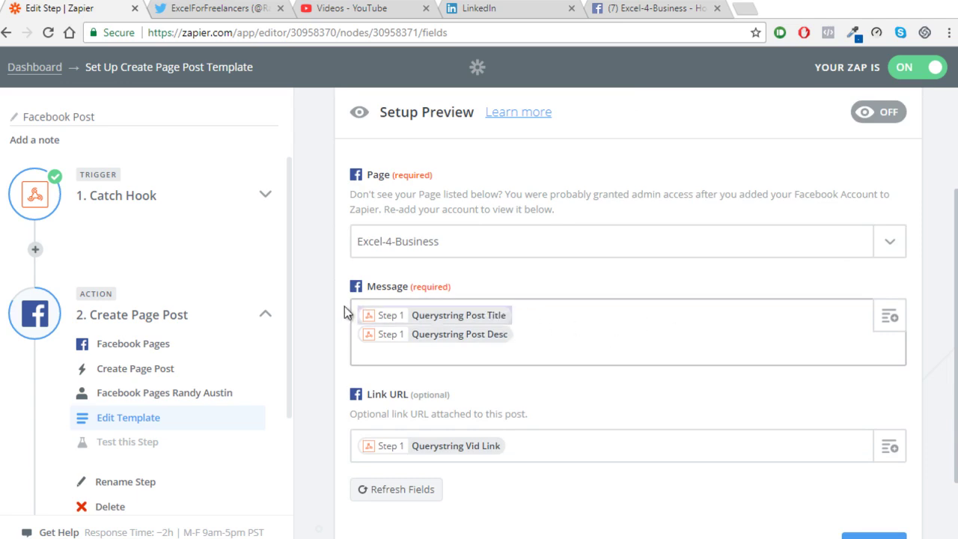
click(889, 317)
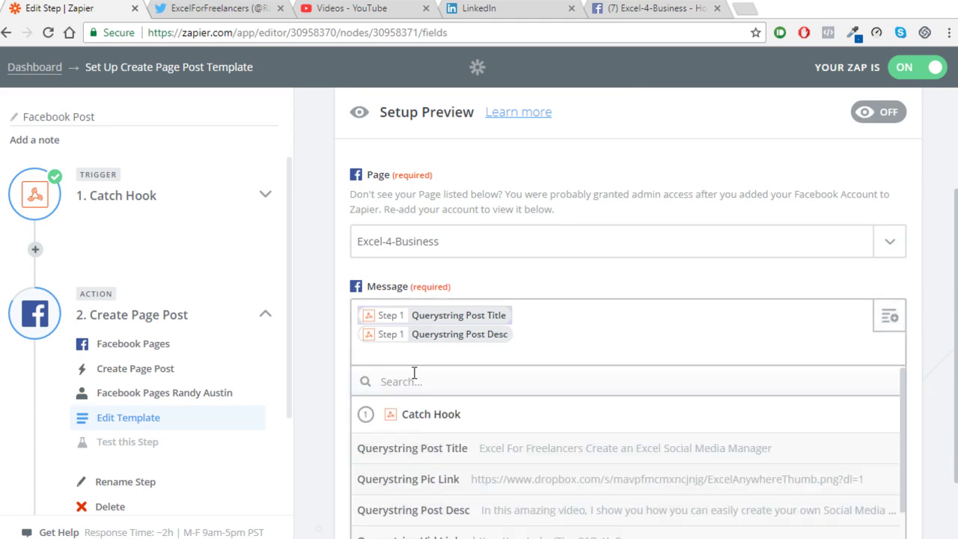
scroll(449, 442, down, 1)
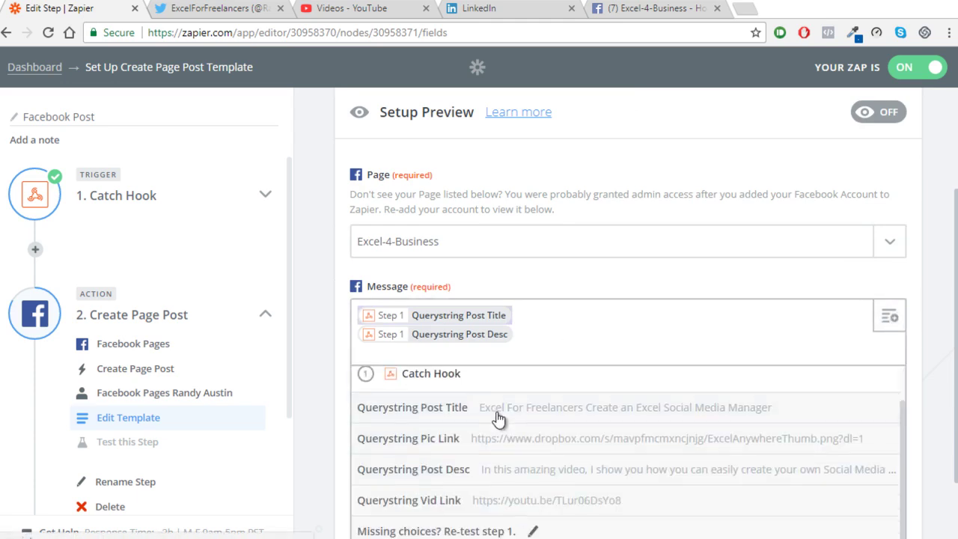
scroll(320, 412, down, 2)
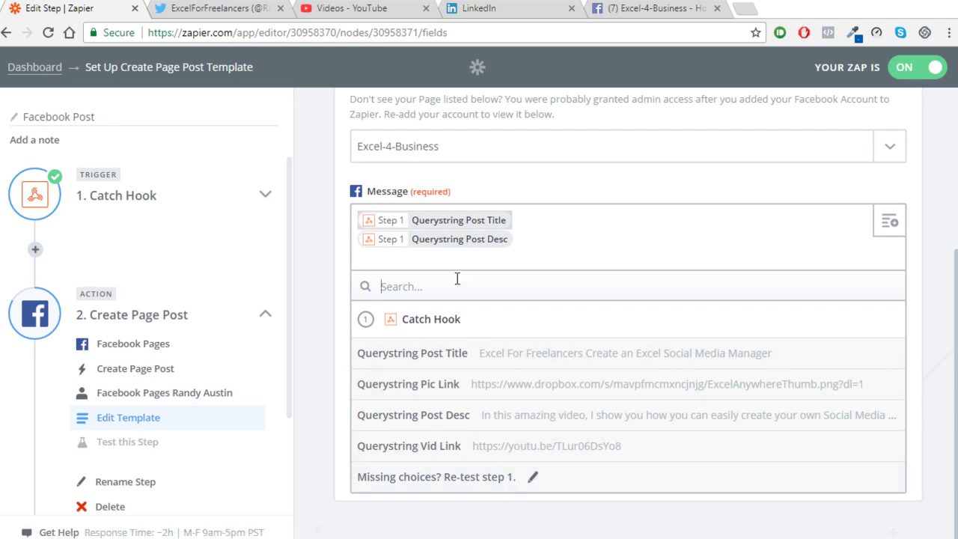
click(547, 220)
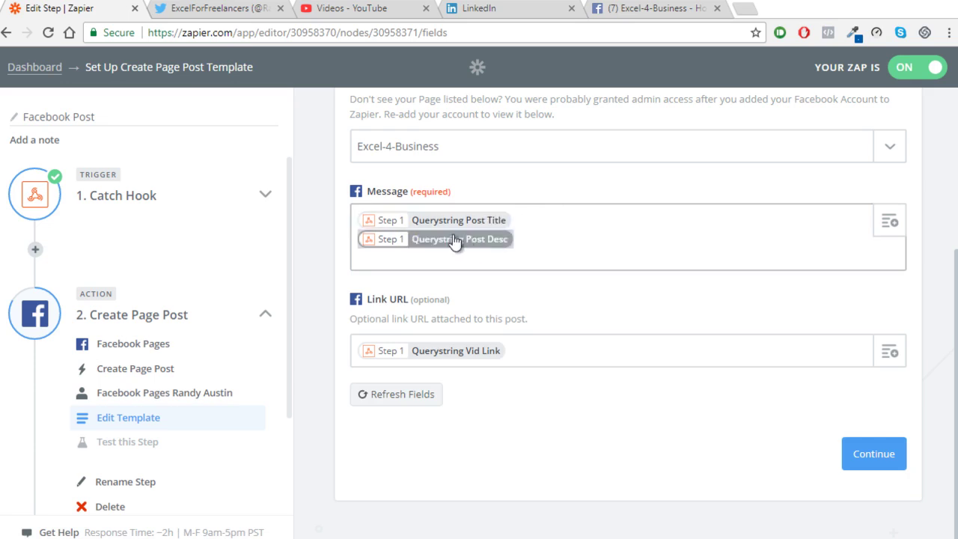
Replace the Link URL's Vid Link with the Querystring Pic Link and continue to testing.
click(540, 348)
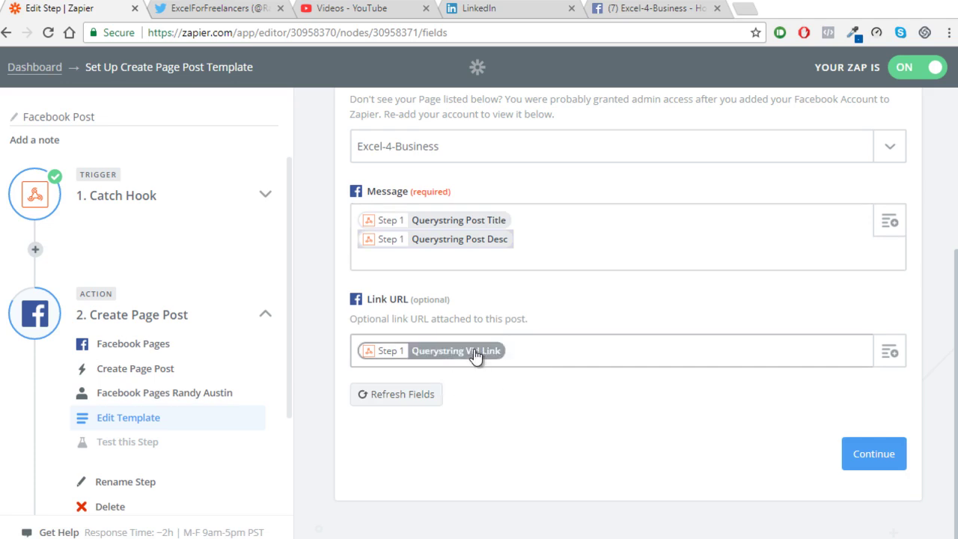
click(889, 353)
scroll(446, 482, down, 1)
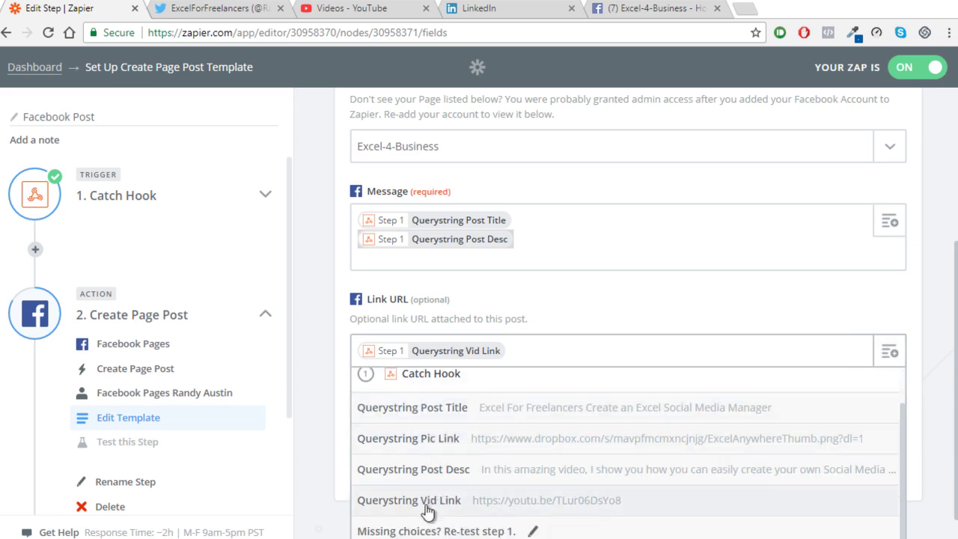
click(422, 444)
click(504, 352)
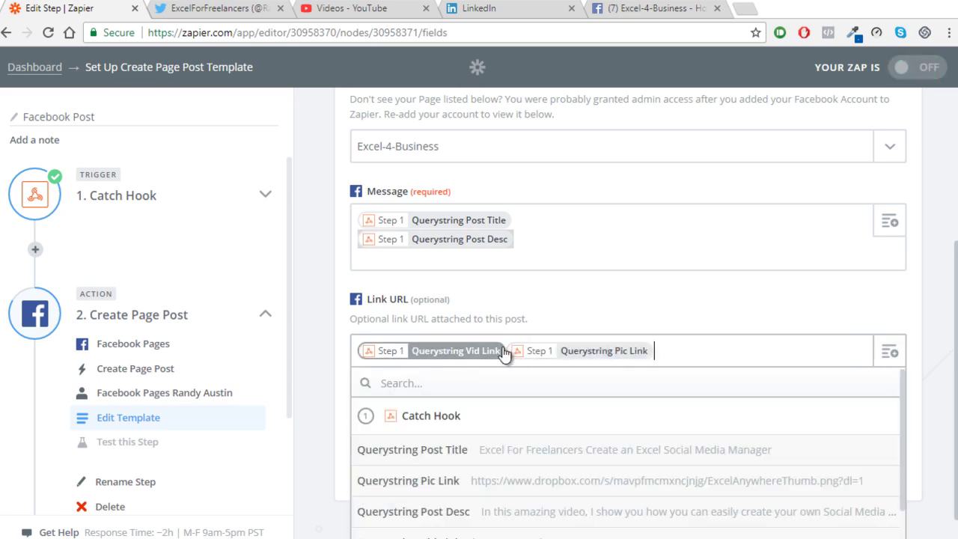
click(705, 343)
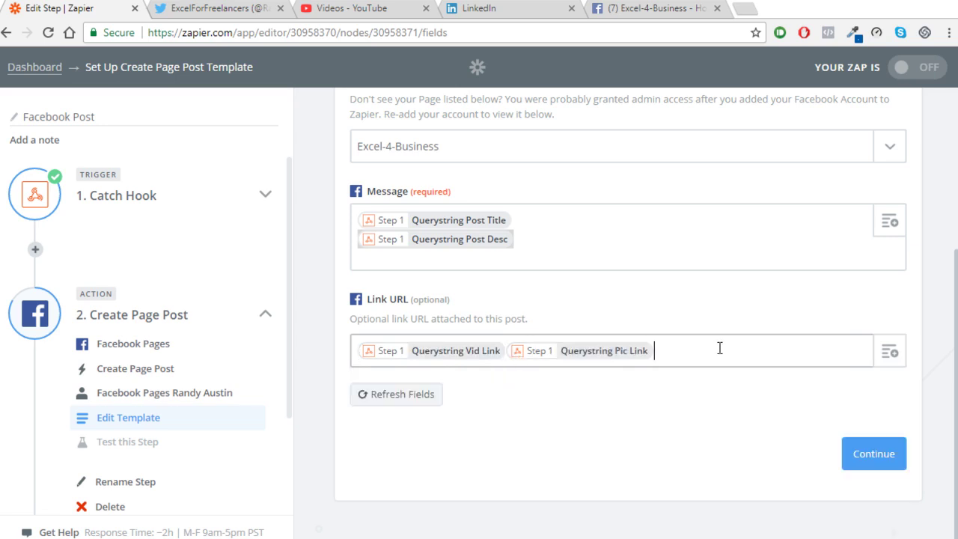
key(BackSpace)
key(BackSpace)
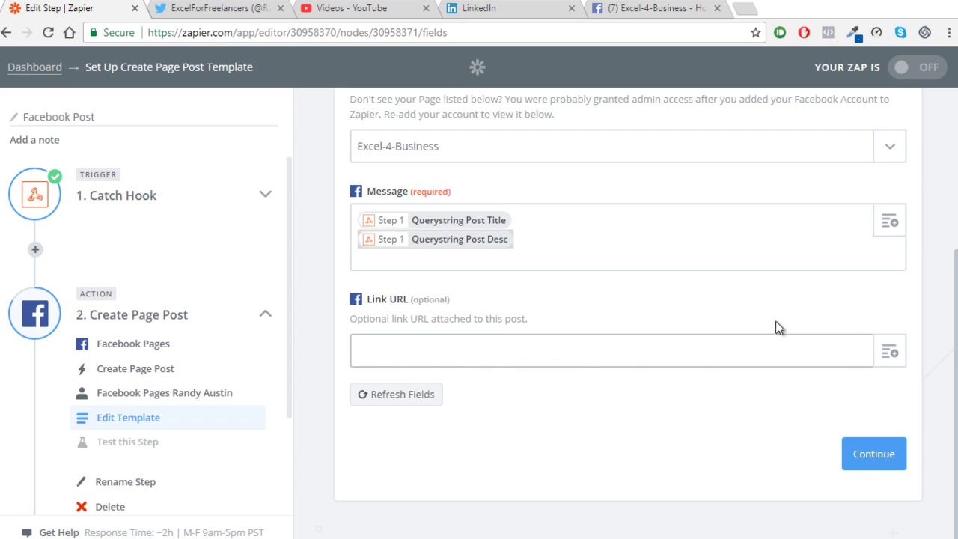
click(889, 350)
scroll(503, 470, down, 1)
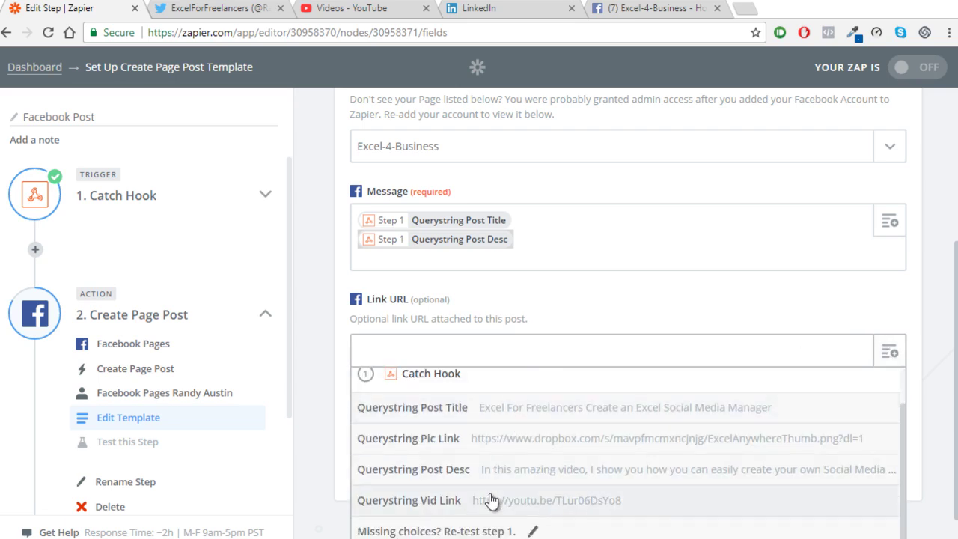
click(492, 438)
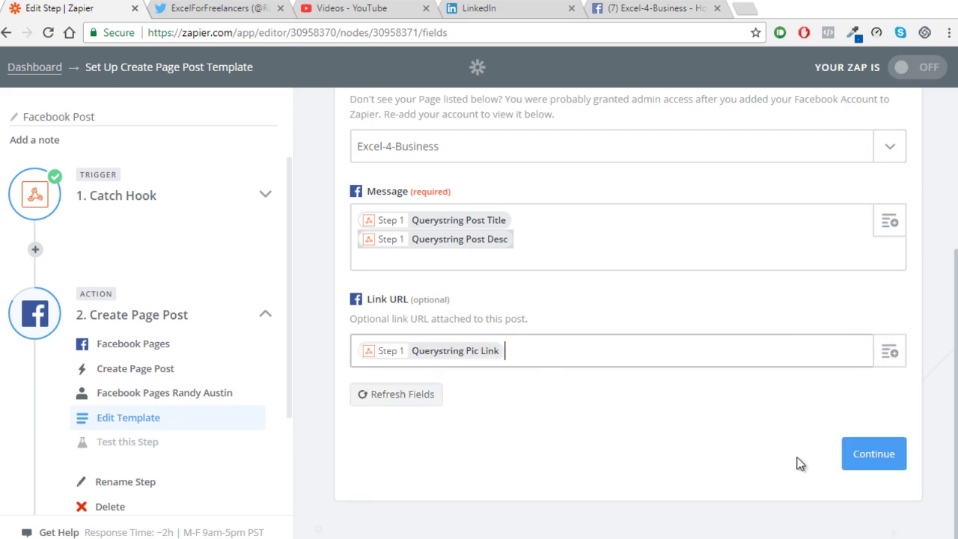
click(874, 454)
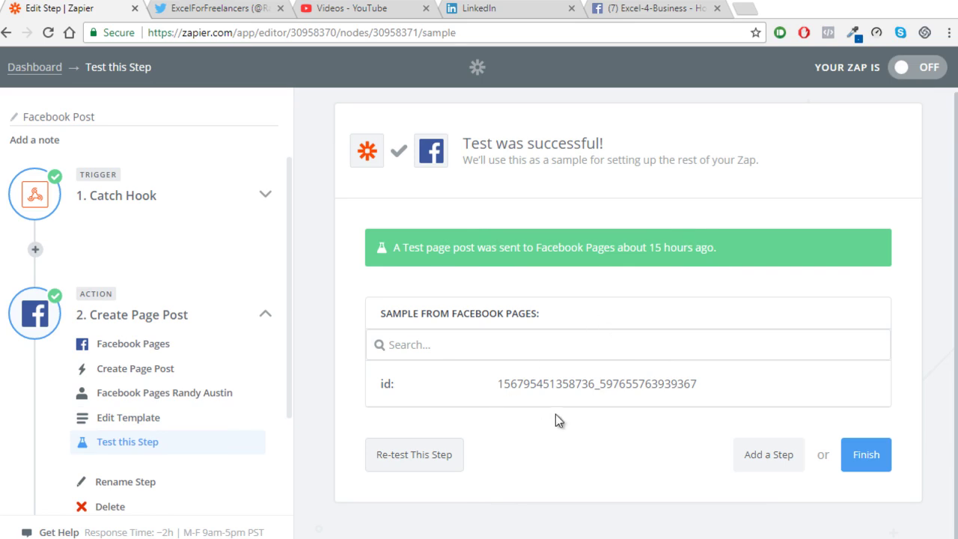
Finish the Facebook Post zap's action and switch that zap on.
click(876, 455)
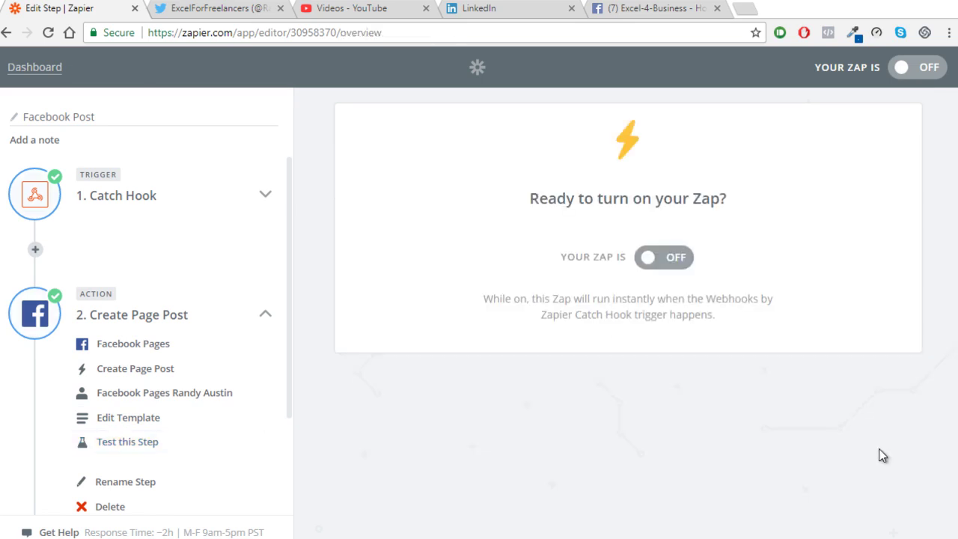
click(675, 262)
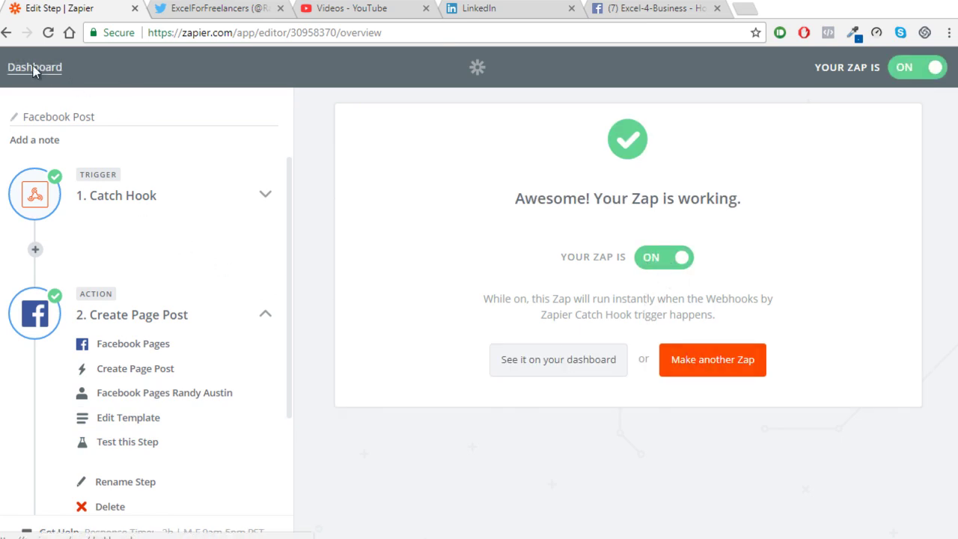
click(10, 68)
scroll(295, 407, up, 5)
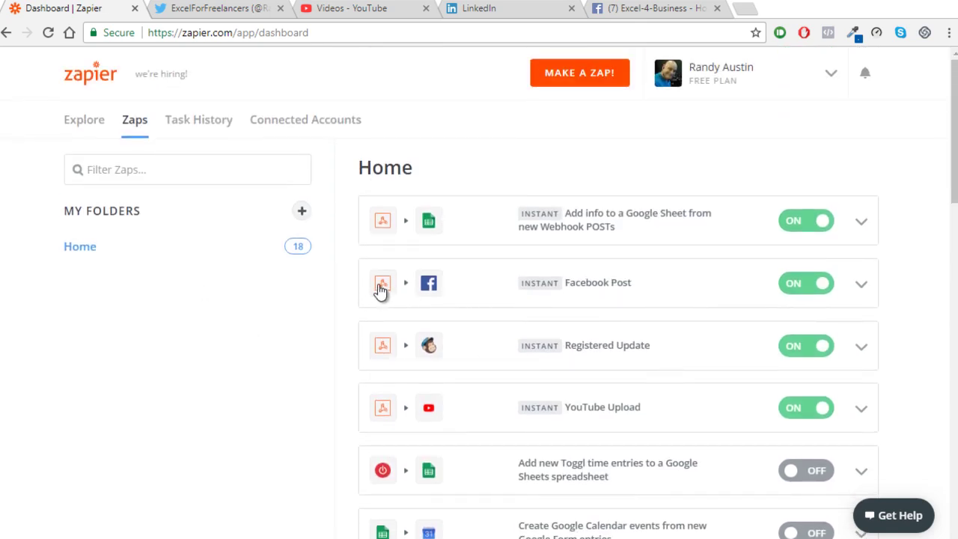
Switch off the Google Sheet webhook Zap and the Registered Update Zap.
click(795, 222)
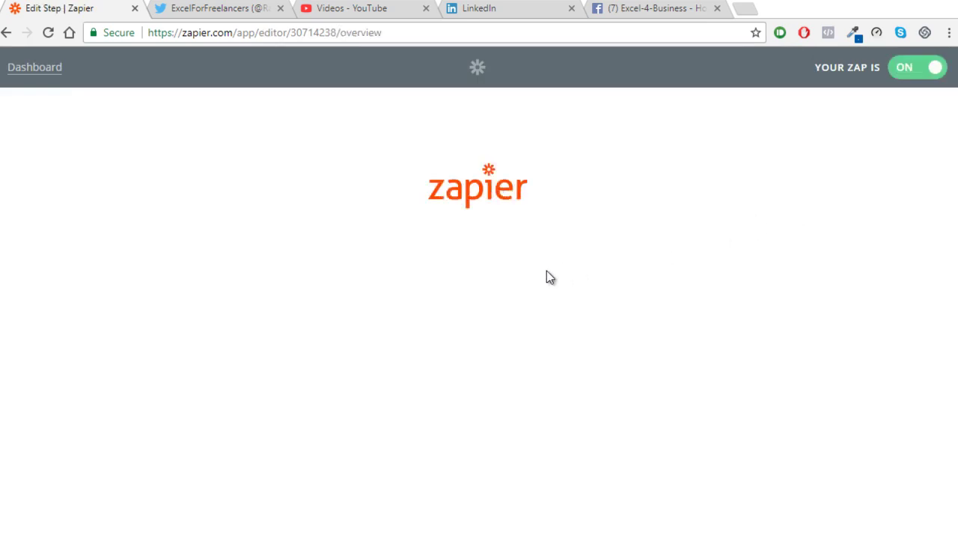
click(648, 257)
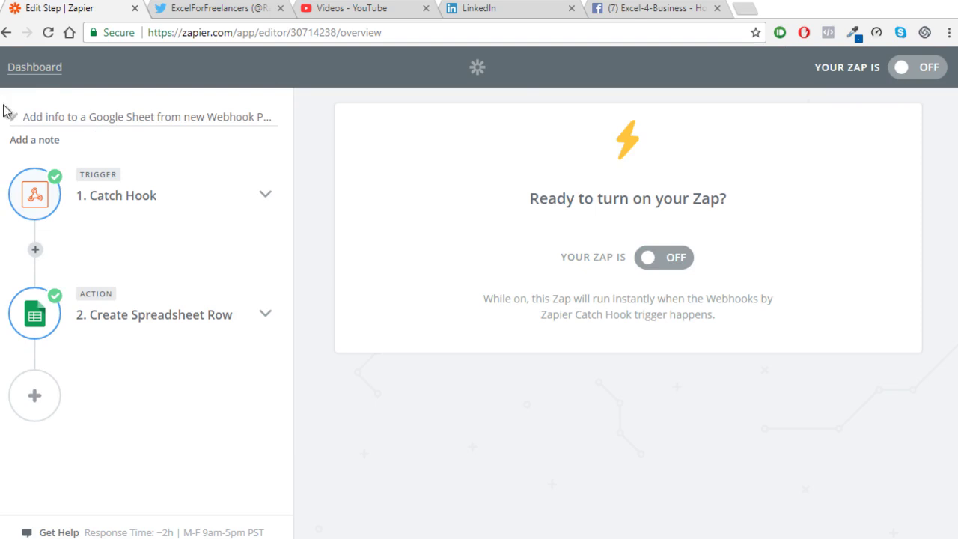
click(35, 69)
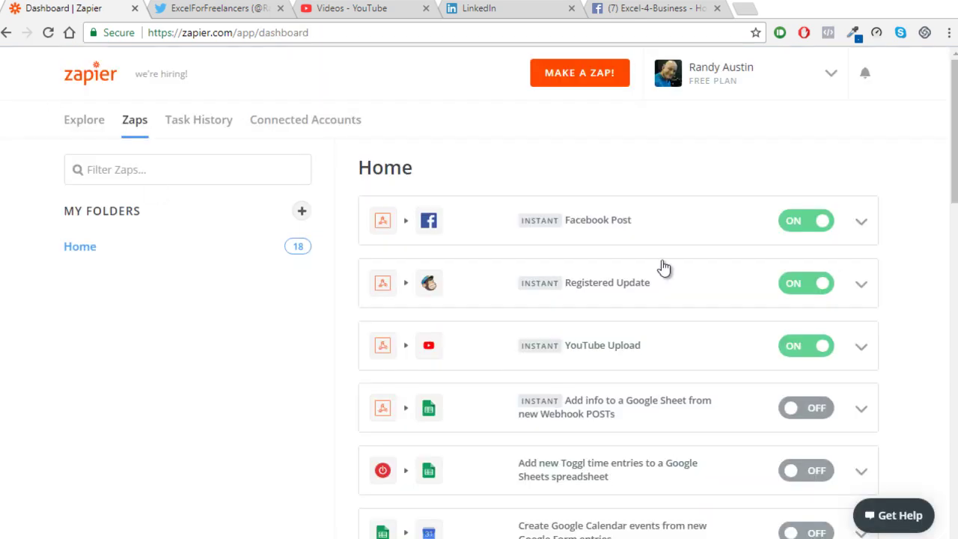
click(792, 292)
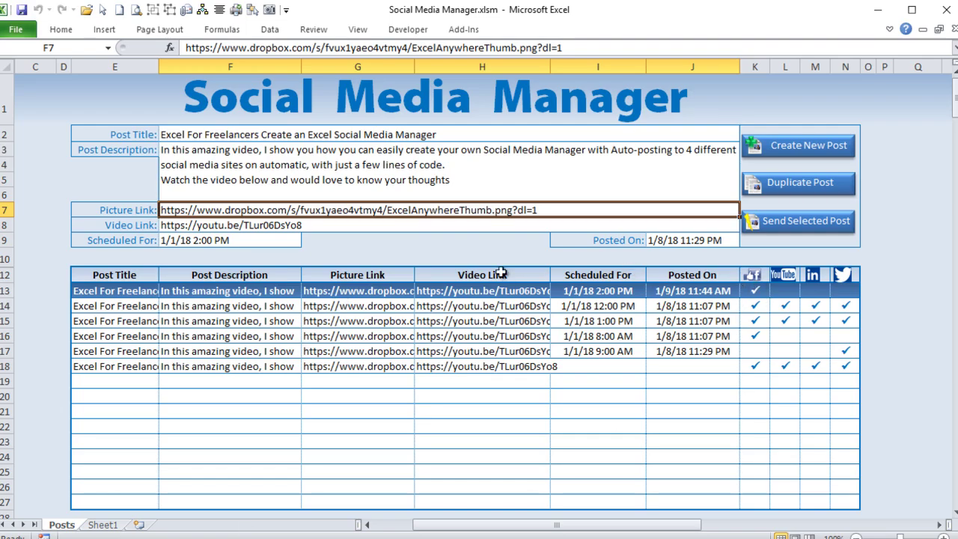
Send the row 13 post, confirm the Facebook Post task in Zapier Task History, then open Excel-4-Business.
click(819, 223)
key(alt+Tab)
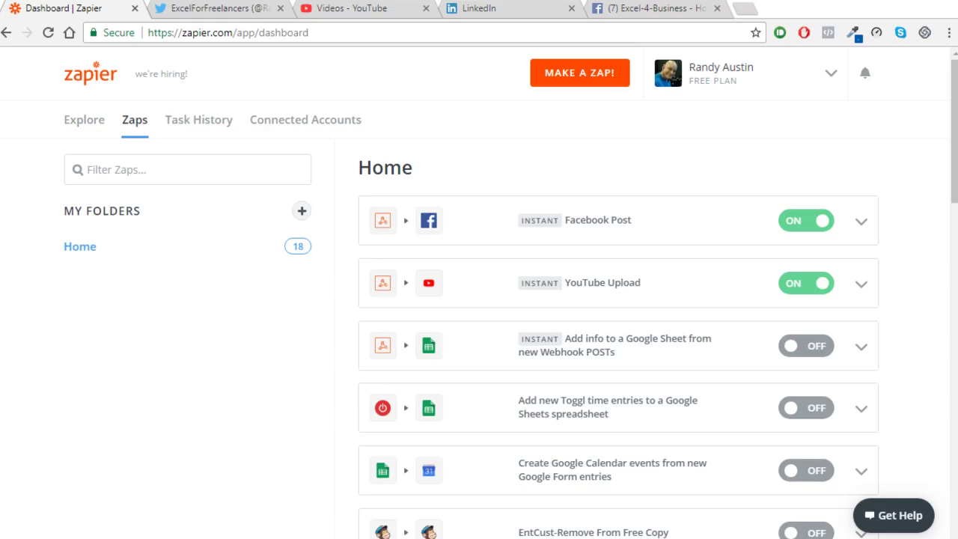
click(188, 124)
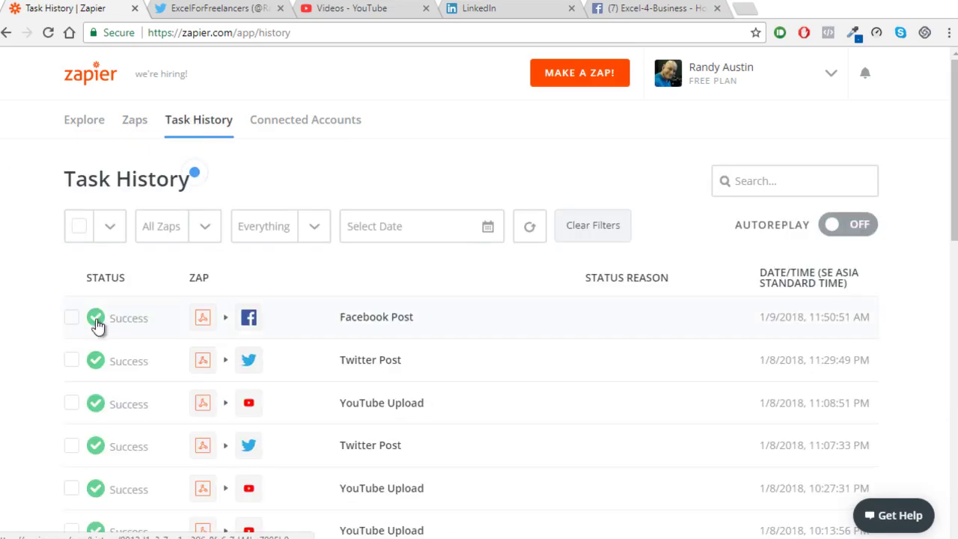
mouse_move(826, 326)
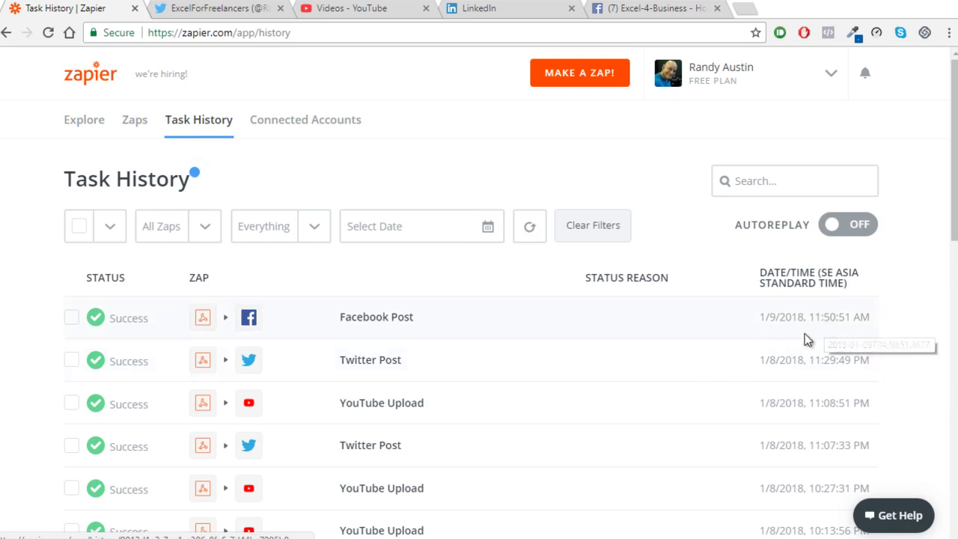
click(653, 9)
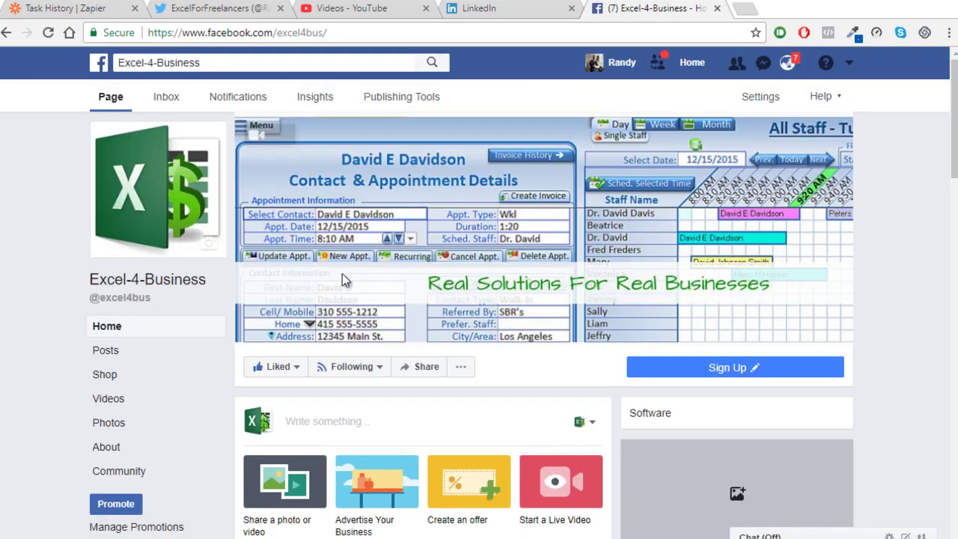
Reload the Excel-4-Business Facebook page to bring up the new Zapier-published post.
scroll(346, 299, down, 7)
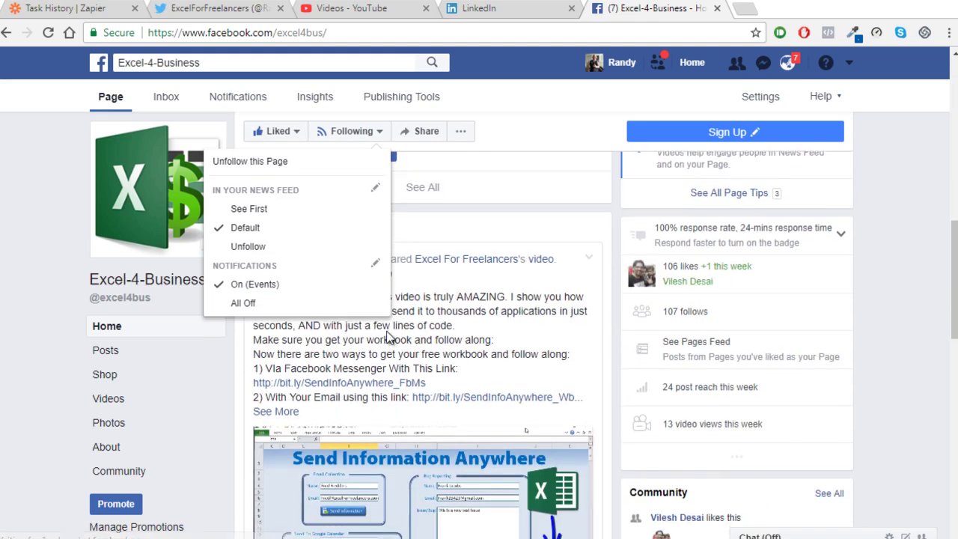
scroll(362, 338, down, 3)
scroll(361, 339, up, 2)
click(53, 30)
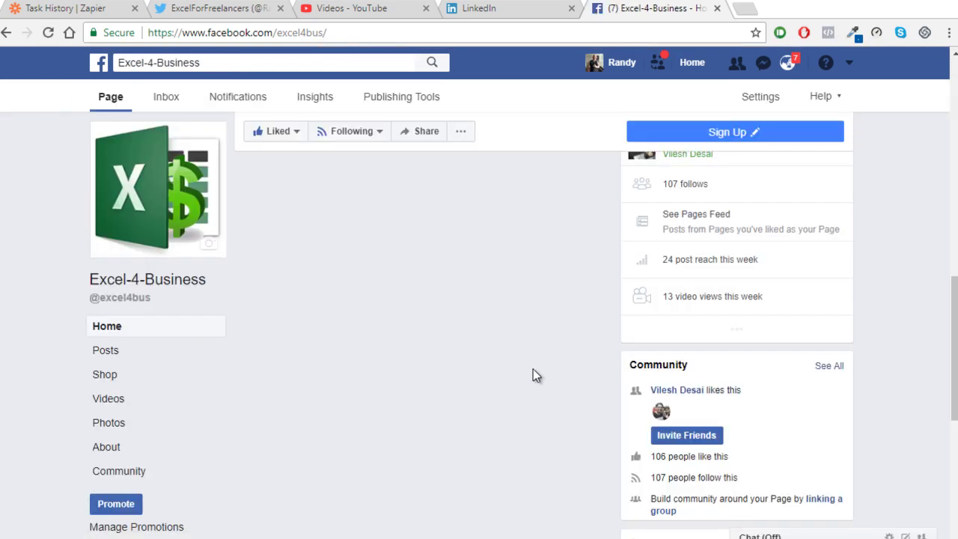
scroll(532, 369, down, 1)
scroll(449, 322, up, 1)
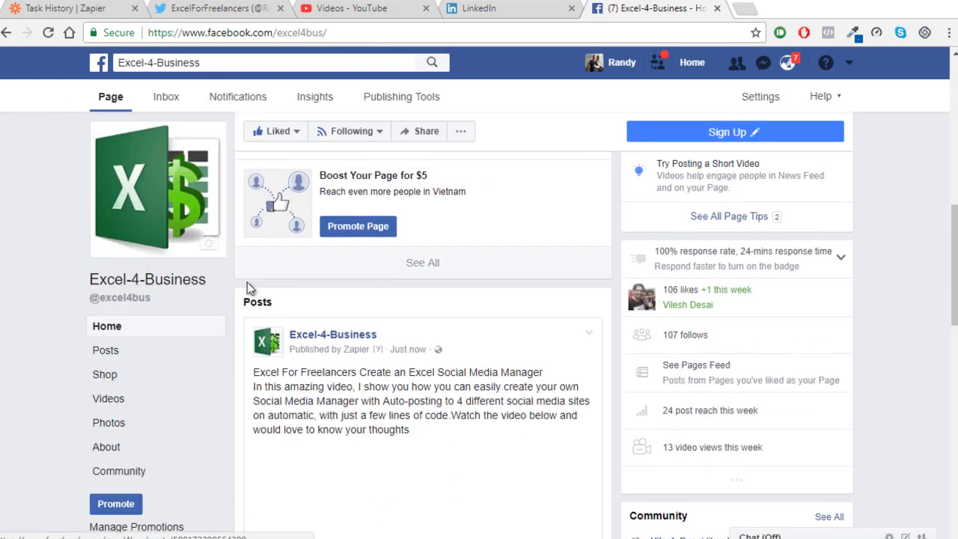
scroll(322, 337, down, 1)
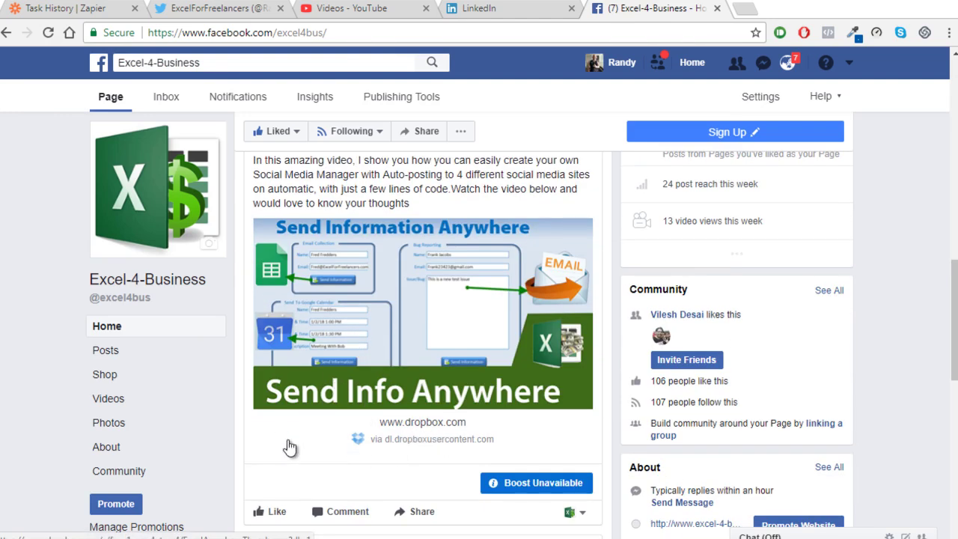
scroll(297, 449, up, 2)
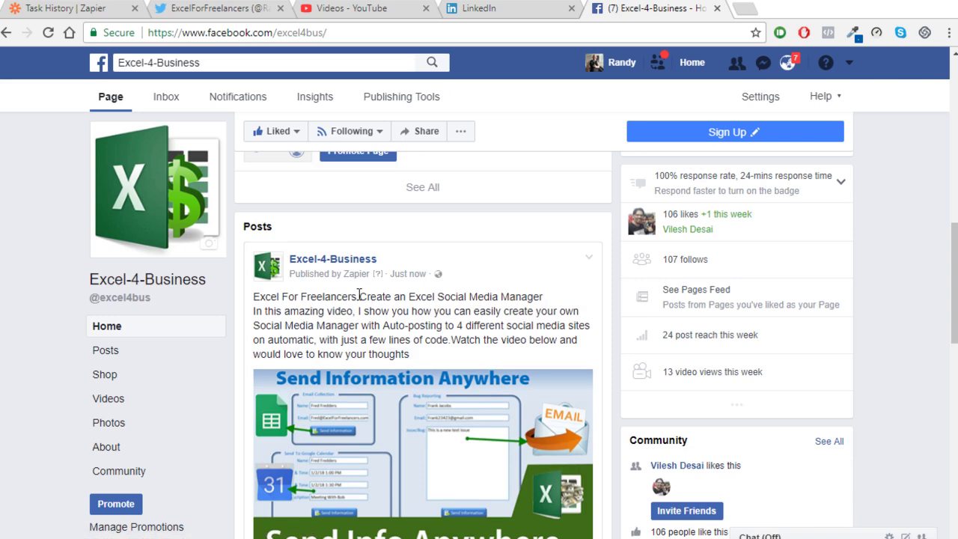
Select the new post's title and description, then return to Excel's Post Title cell F2.
drag(546, 298, 264, 300)
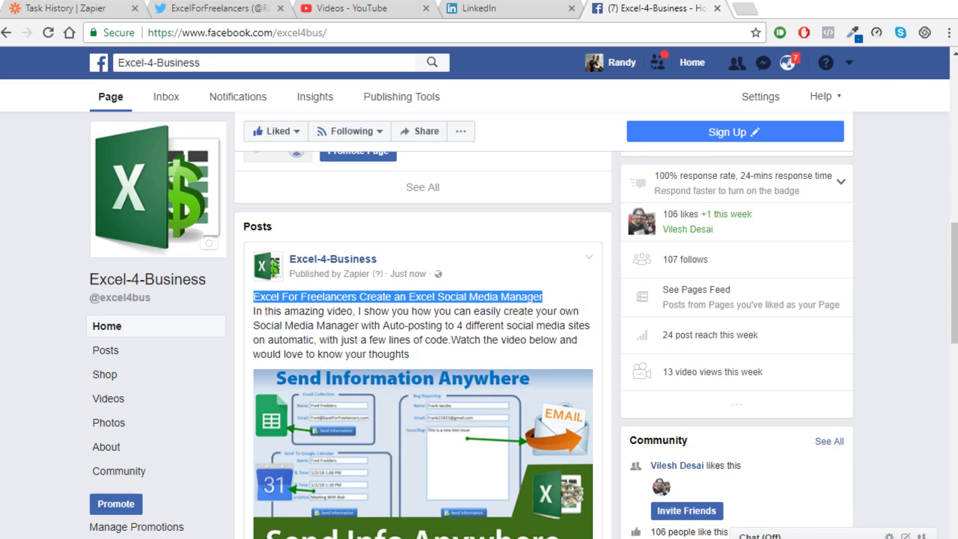
drag(257, 311, 351, 353)
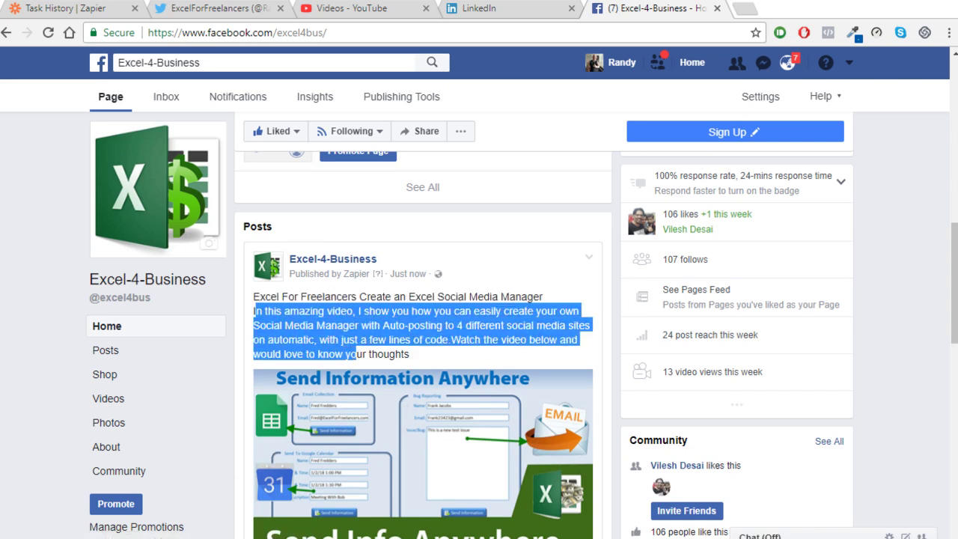
key(alt+Tab)
click(262, 132)
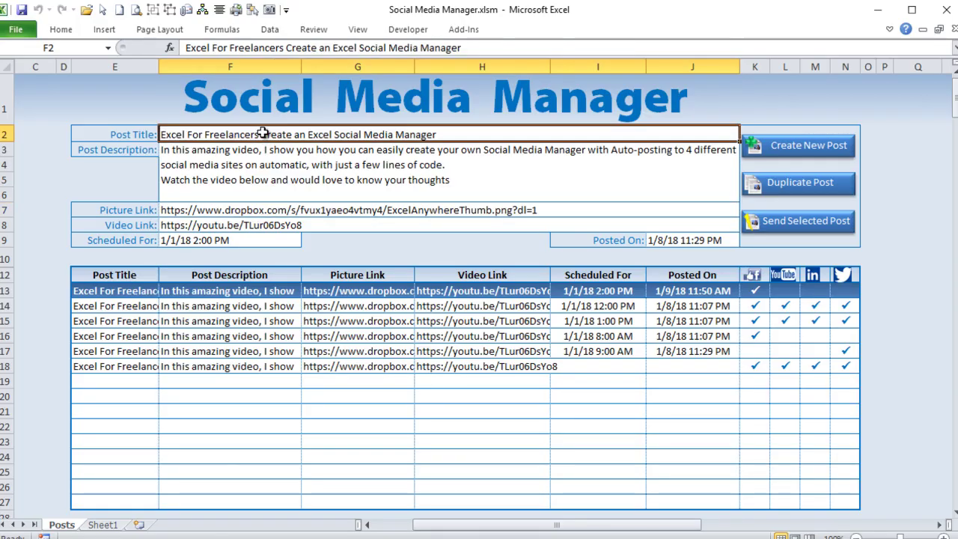
Browse the posts in the form, then load the row 15 post and select its Video Link cell F8.
click(262, 165)
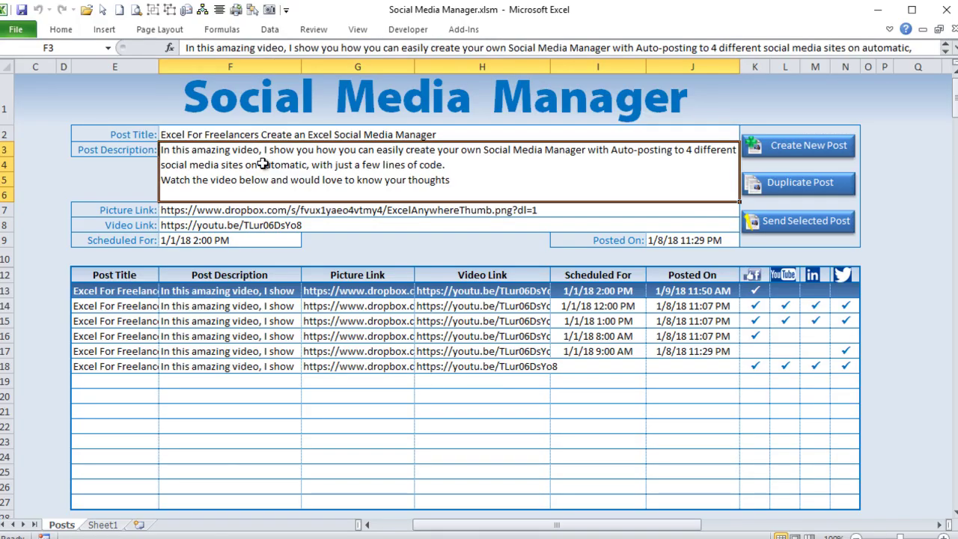
click(244, 213)
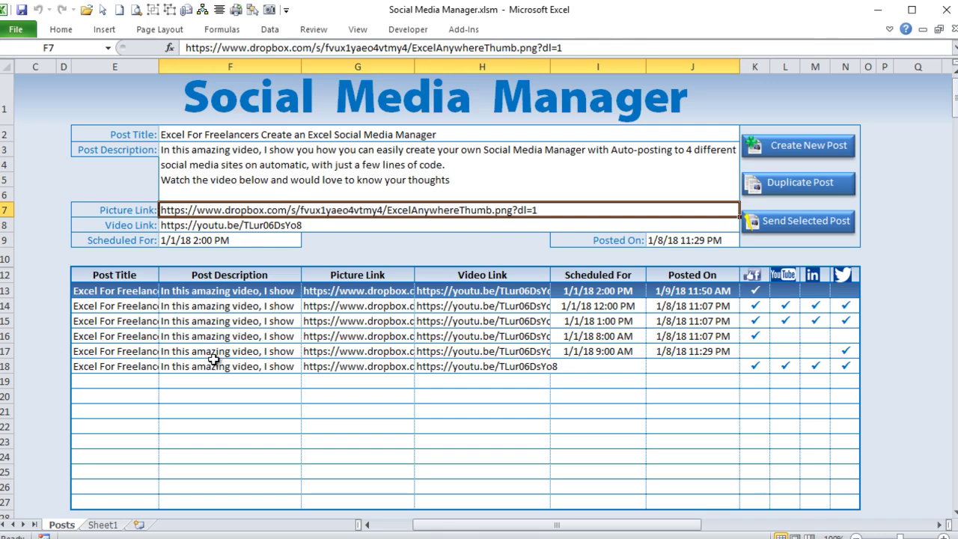
click(451, 335)
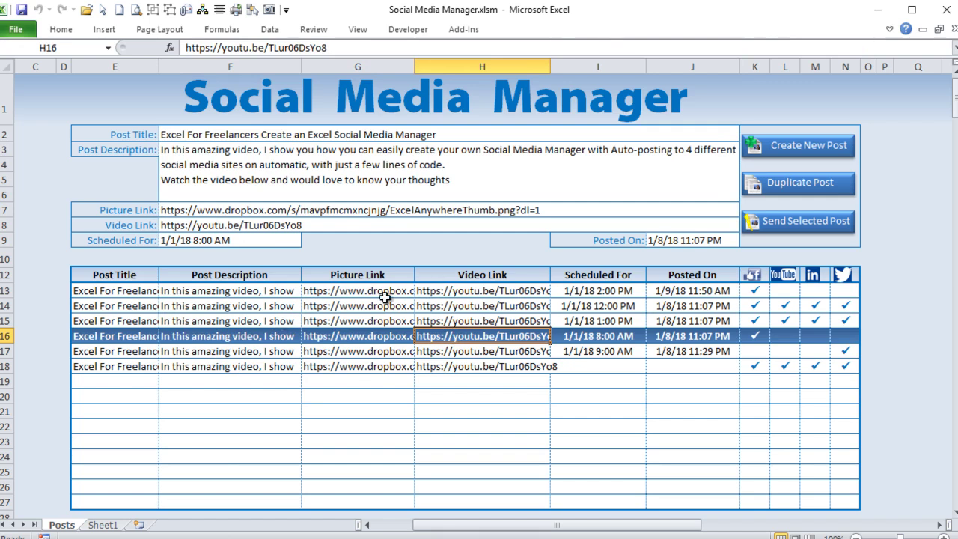
click(333, 321)
click(319, 294)
click(319, 323)
click(317, 351)
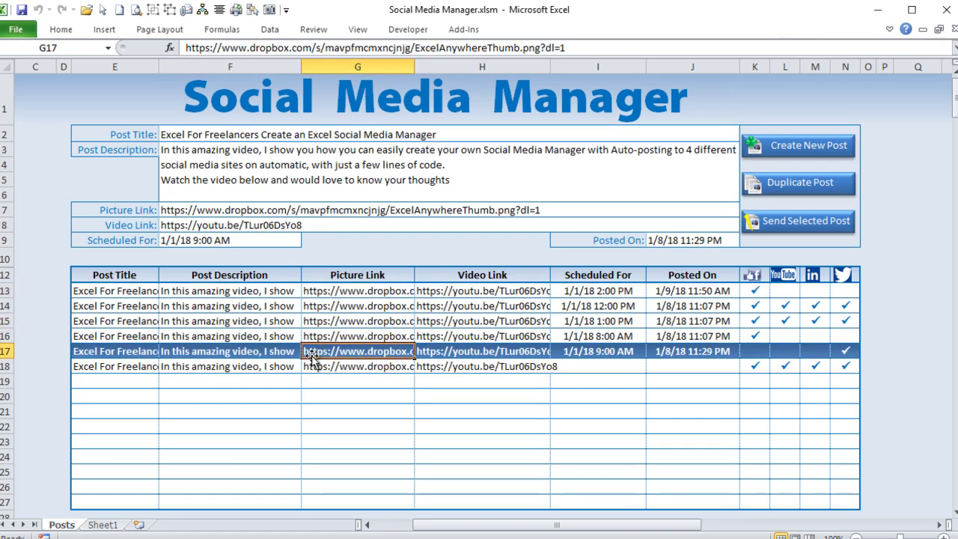
click(317, 365)
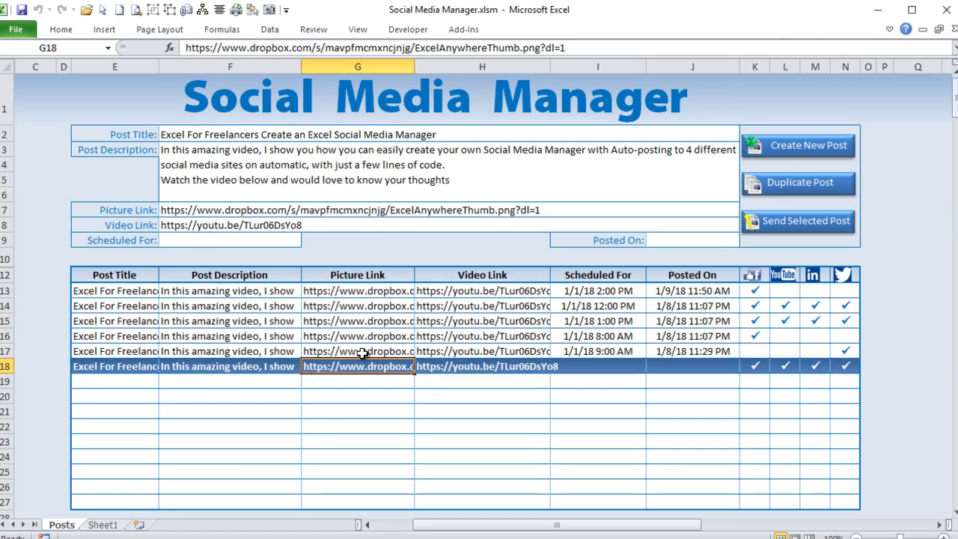
click(362, 351)
click(438, 321)
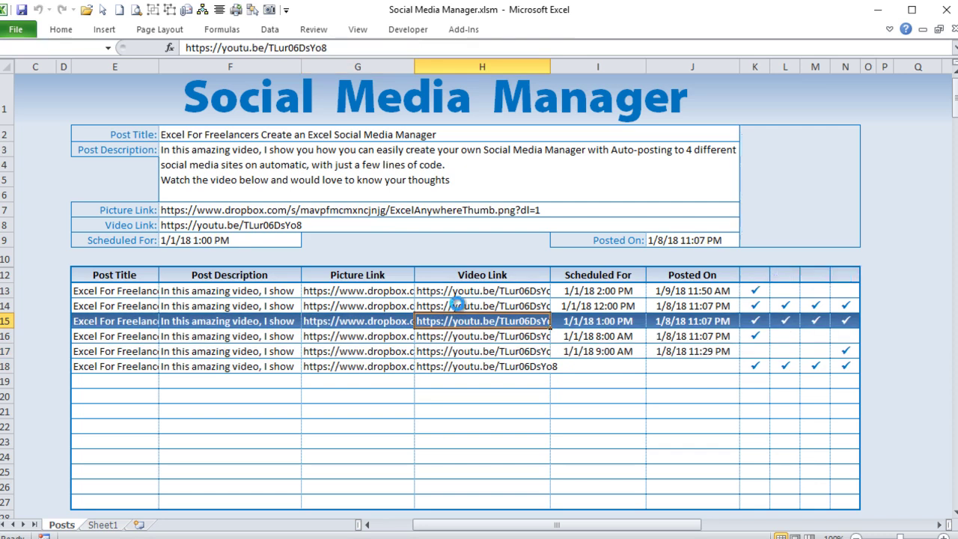
click(254, 226)
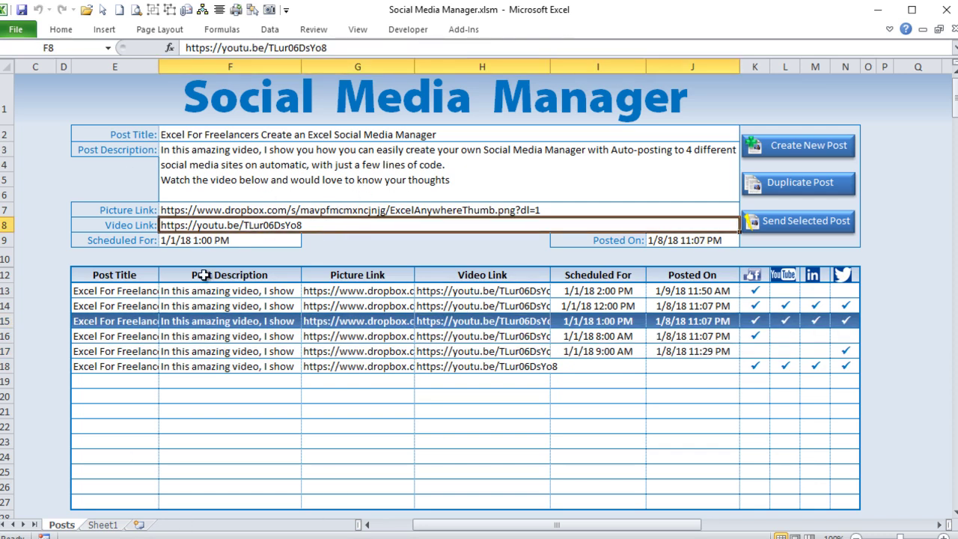
Leave only YouTube checked for row 15, clearing Facebook, LinkedIn and Twitter.
click(755, 320)
click(788, 320)
click(817, 321)
click(785, 320)
click(818, 321)
click(833, 320)
click(821, 320)
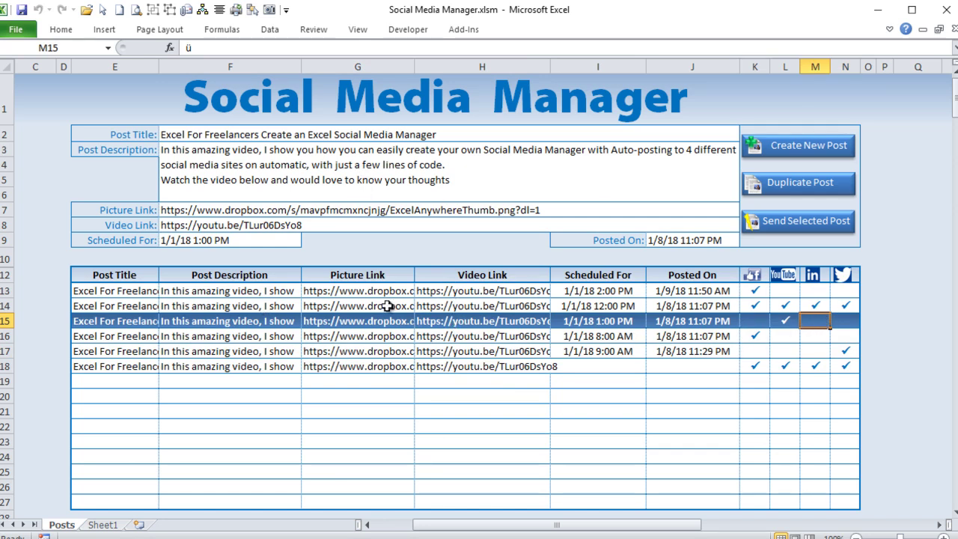
click(303, 226)
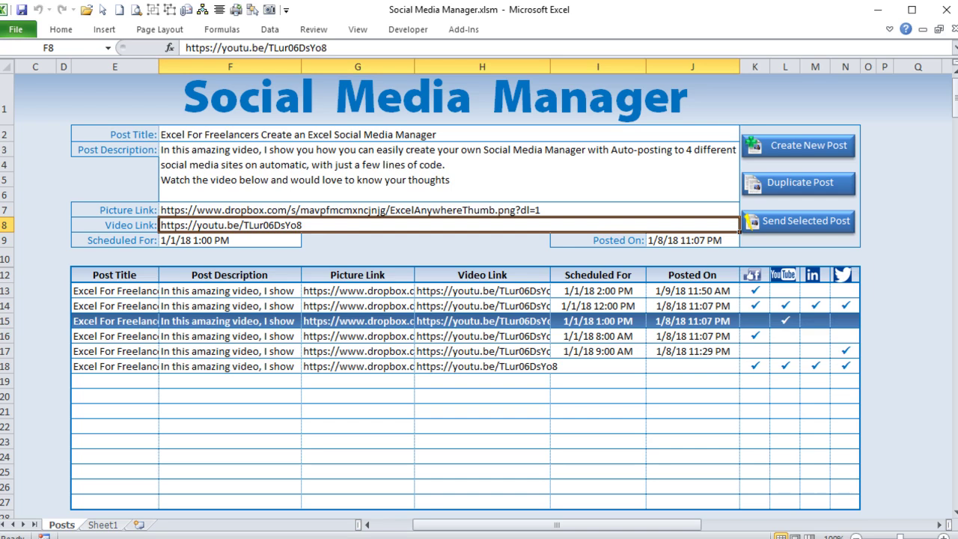
key(alt+Tab)
Copy the Dropbox link of VIDDYOZE-MerryXmasE4F.mp4 and minimize the Social Media Manager folder.
click(539, 249)
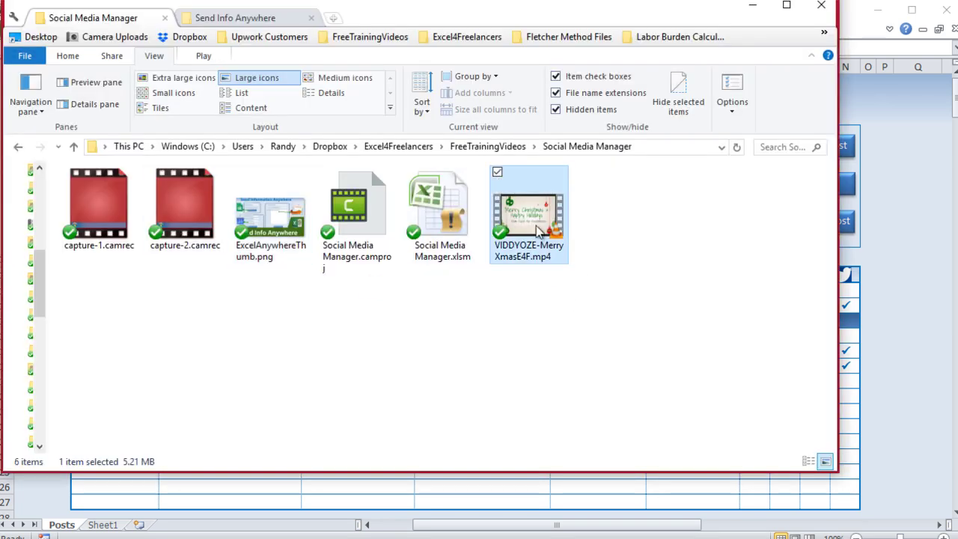
right_click(534, 228)
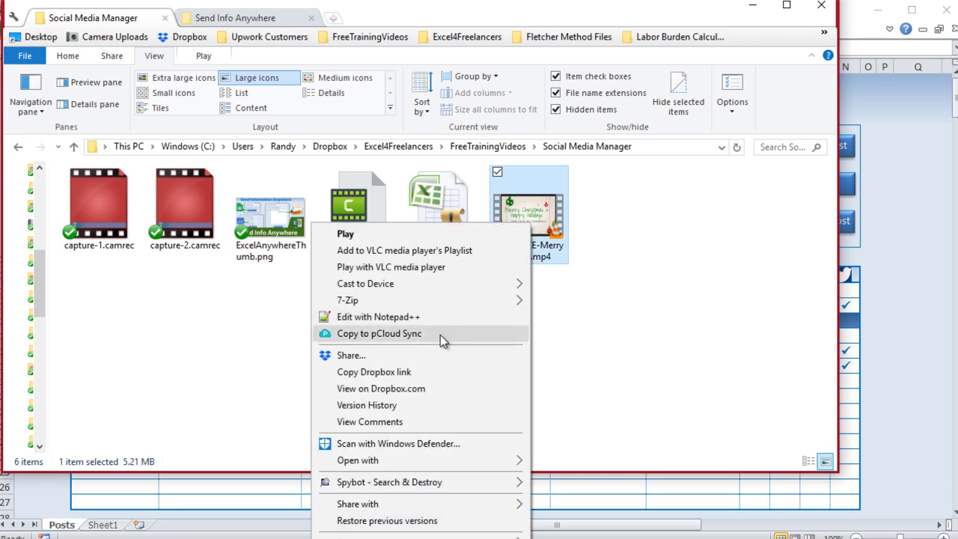
click(417, 372)
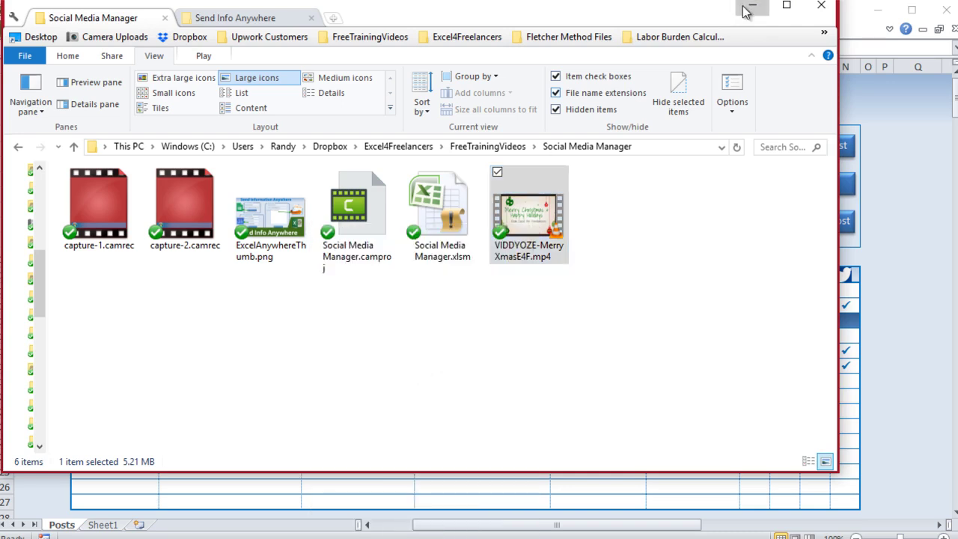
click(753, 6)
click(271, 223)
double_click(270, 223)
drag(328, 220, 136, 181)
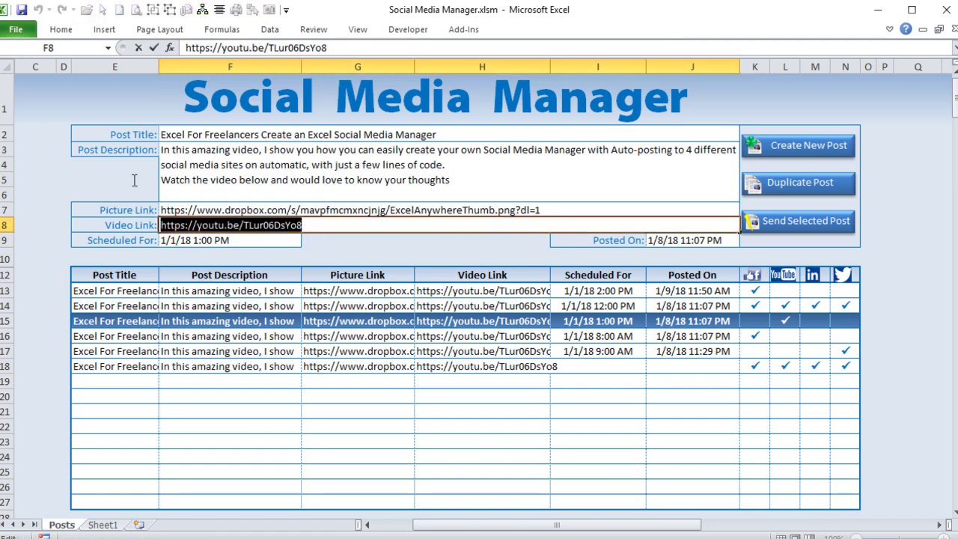
key(ctrl+v)
key(Return)
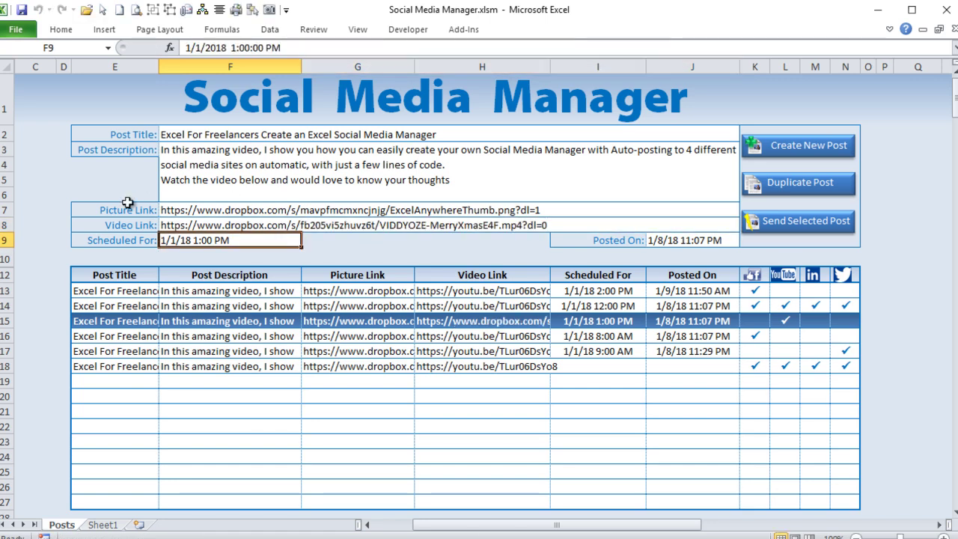
click(416, 223)
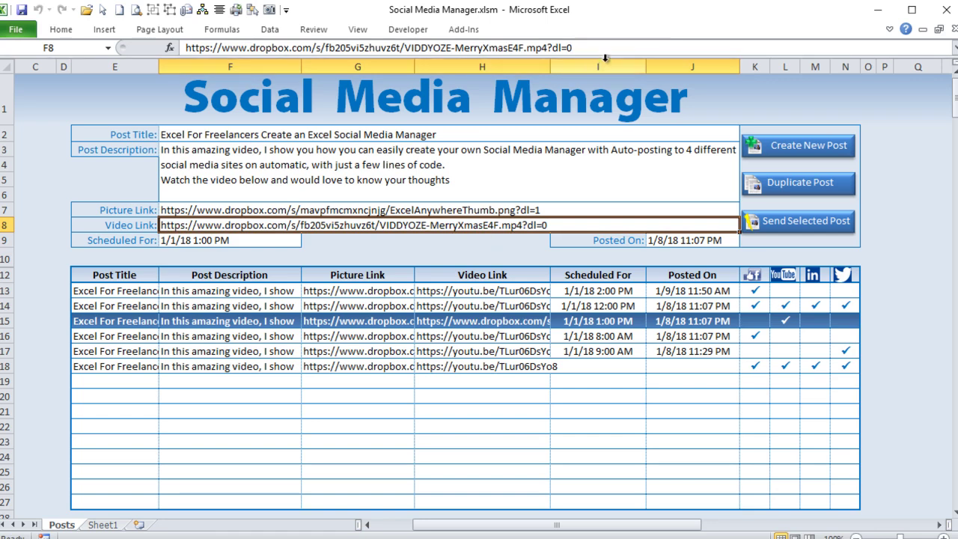
click(574, 48)
text(1)
key(Return)
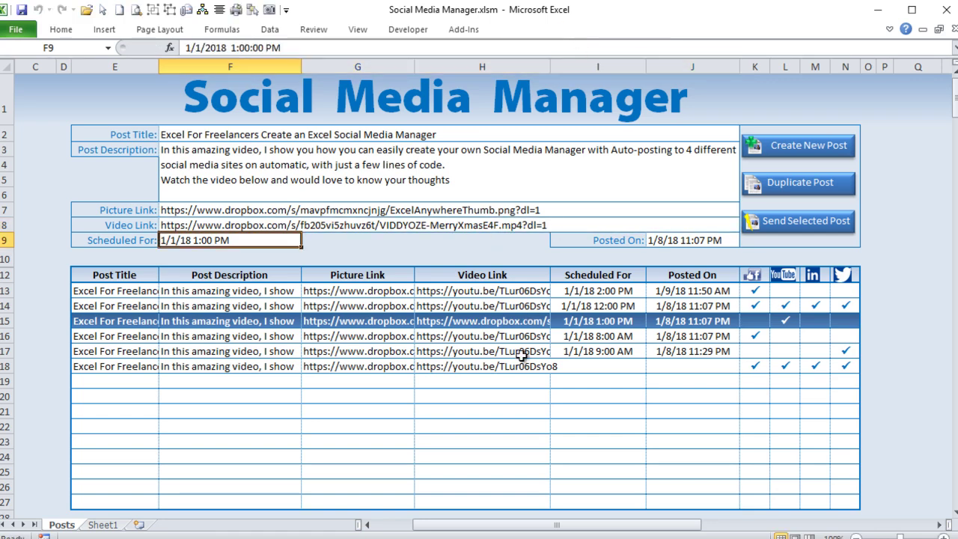
click(521, 350)
click(508, 322)
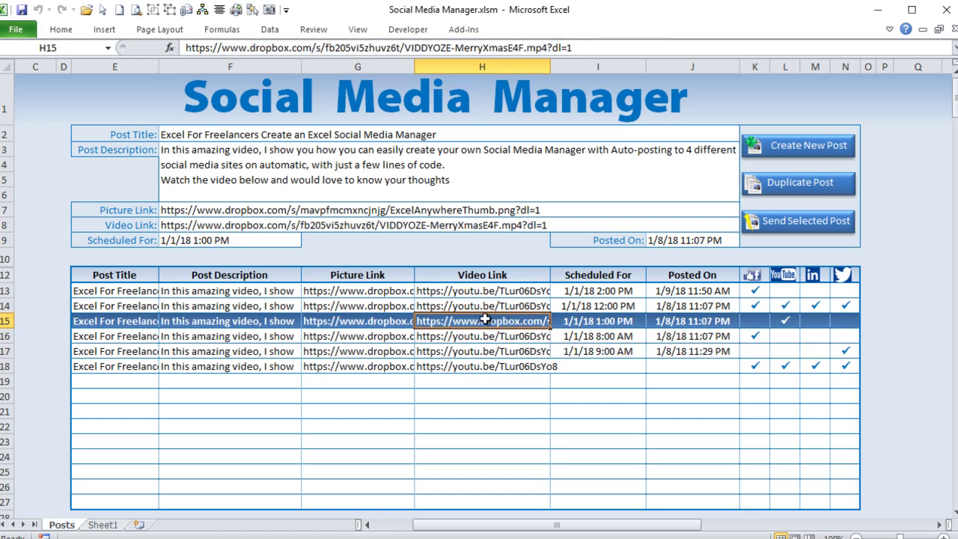
drag(550, 66, 655, 85)
key(ctrl+z)
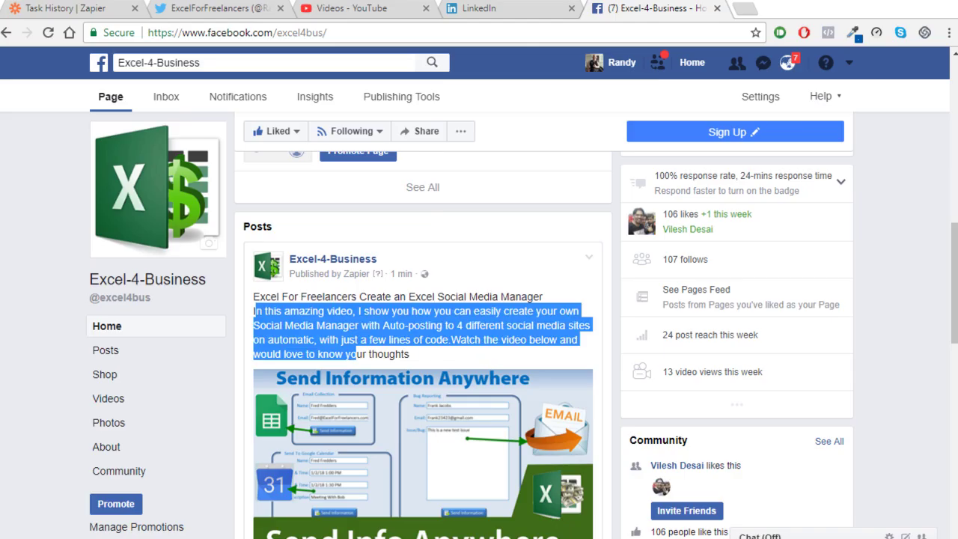
Show the webhook URL of the YouTube Upload zap's 1. Catch Hook trigger and select its hook ID.
click(60, 8)
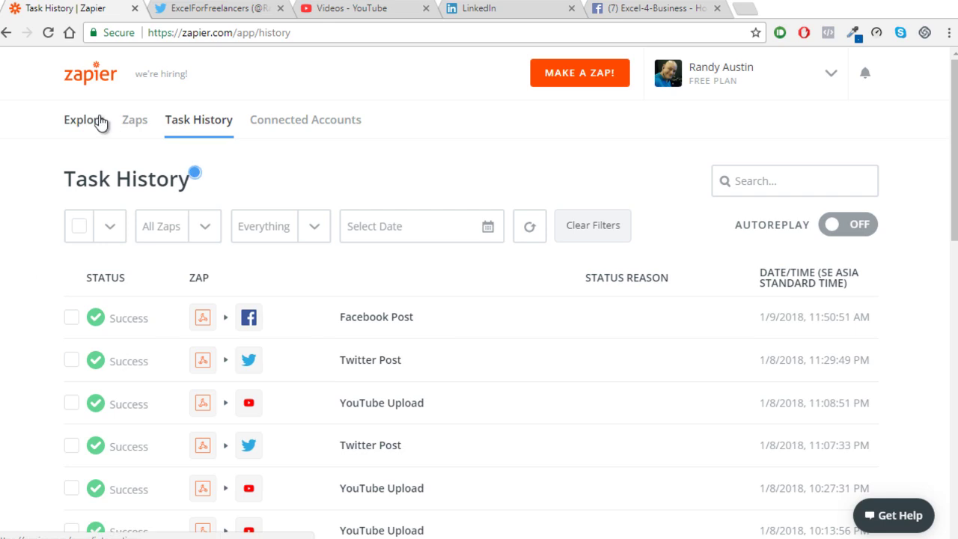
click(131, 125)
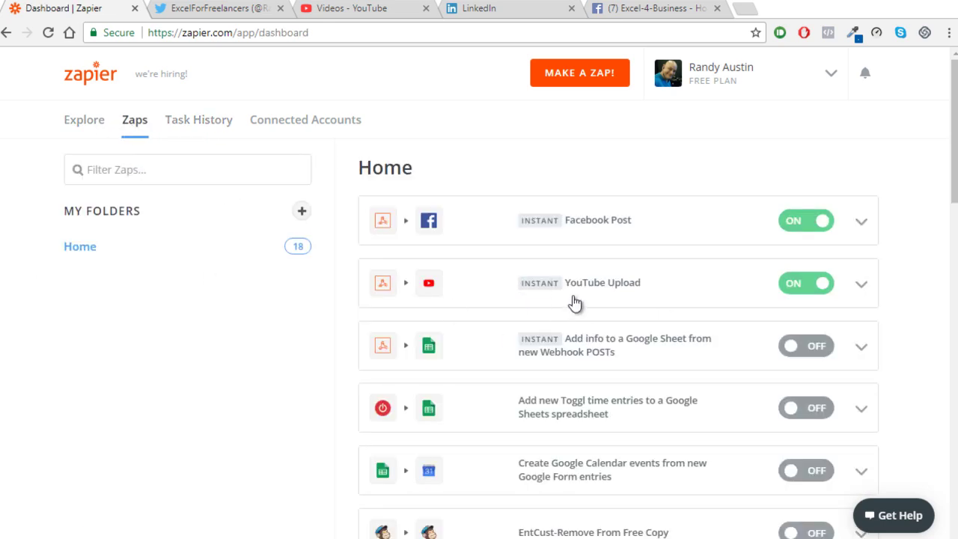
click(490, 291)
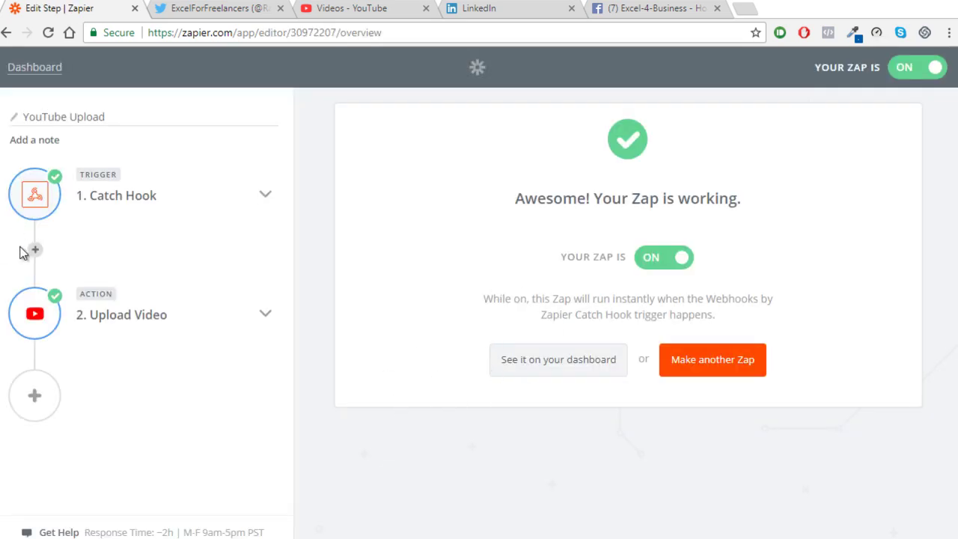
click(262, 198)
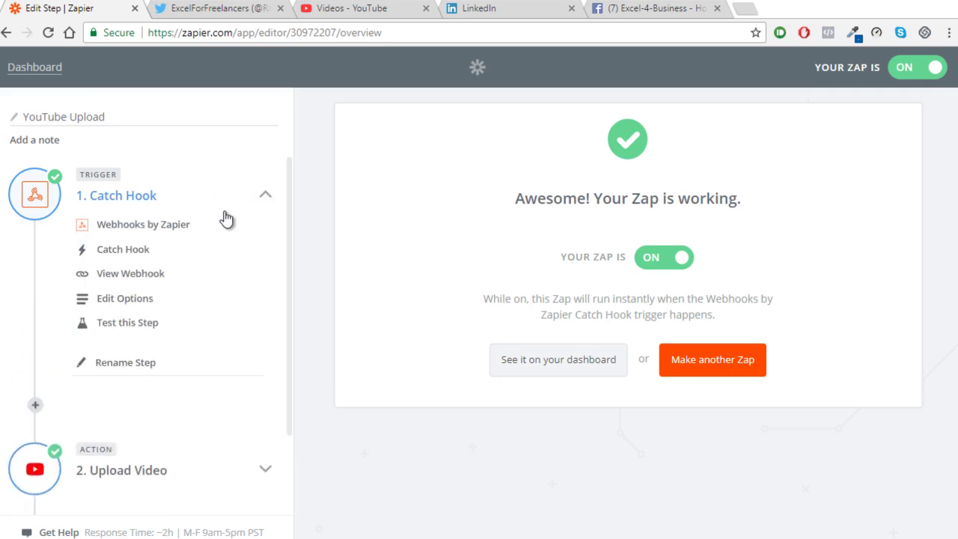
click(128, 281)
mouse_move(595, 309)
mouse_down()
mouse_move(619, 310)
mouse_move(602, 309)
mouse_up()
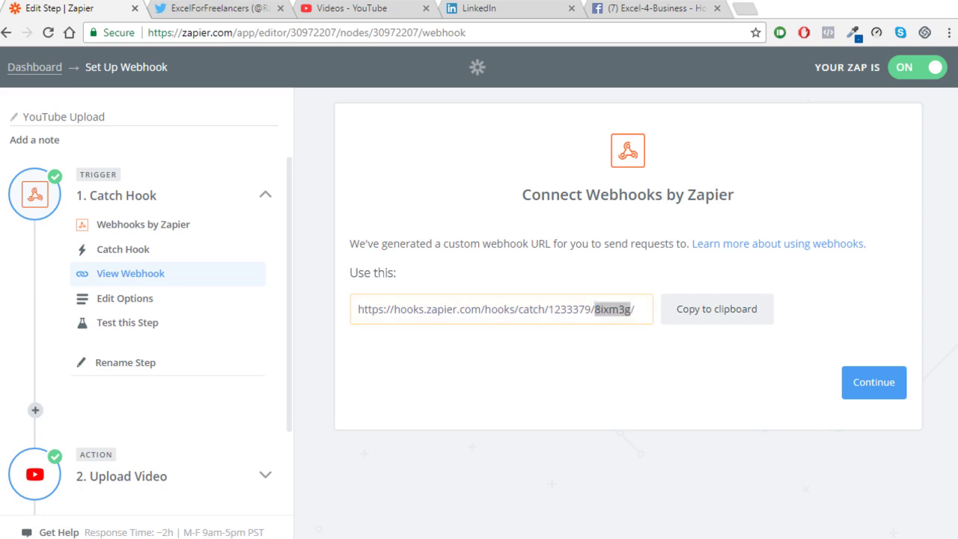
key(alt+Tab)
Match the hook ID 8ixm3g in PostToSM's YouTube URL against the zap's, then return to Zapier.
drag(410, 330, 339, 281)
key(Up)
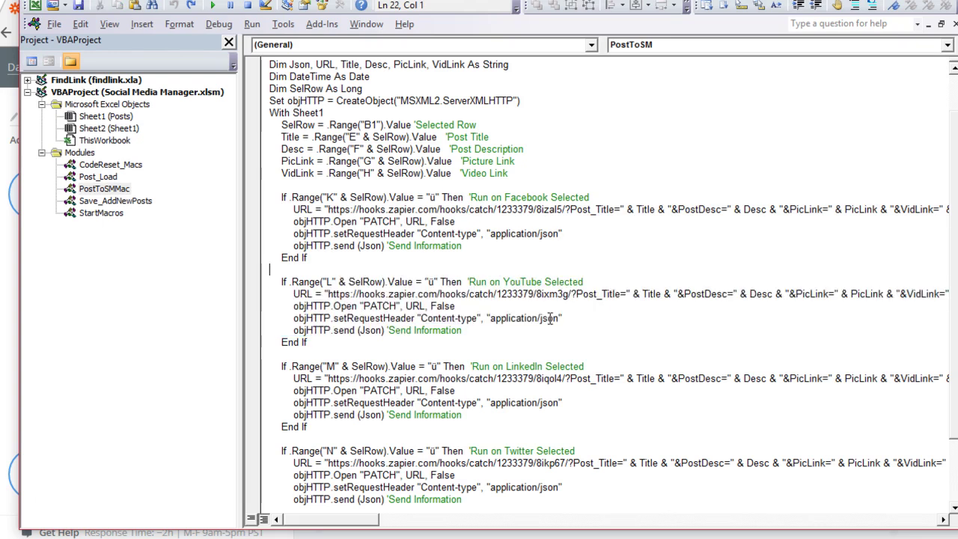
drag(568, 294, 534, 297)
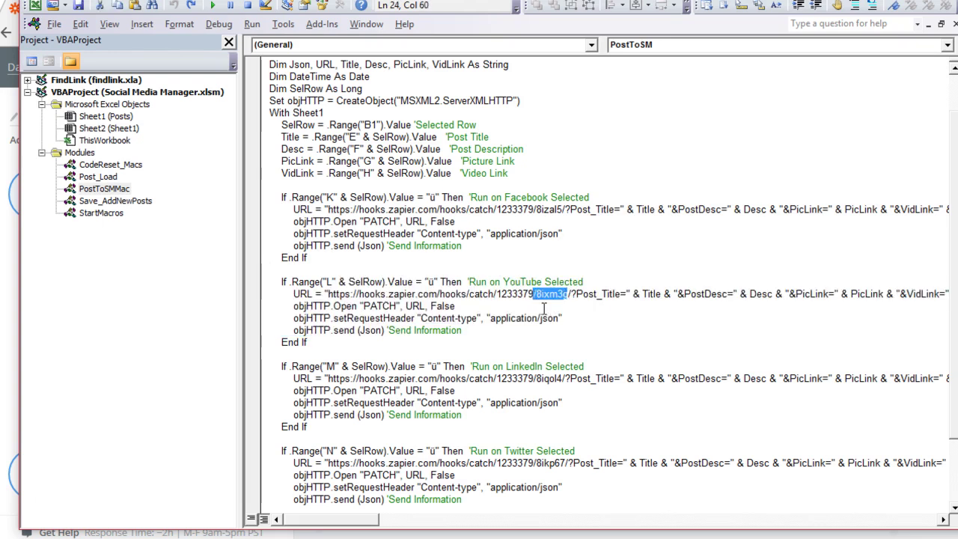
drag(631, 298, 942, 292)
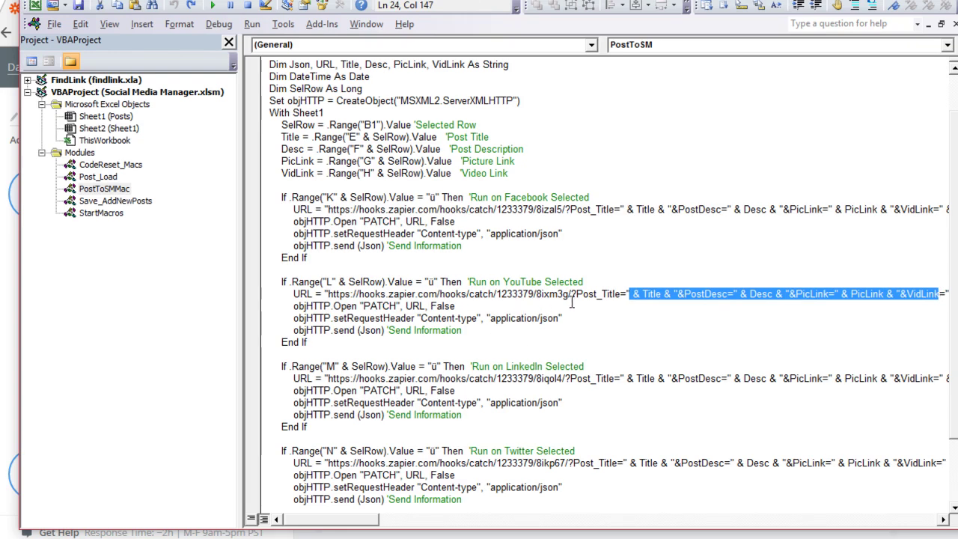
drag(571, 296, 549, 298)
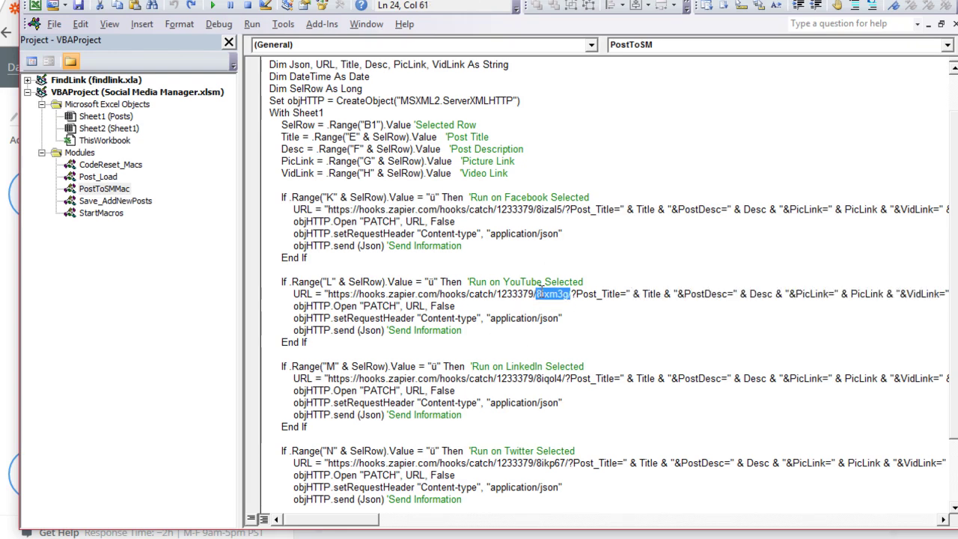
click(546, 297)
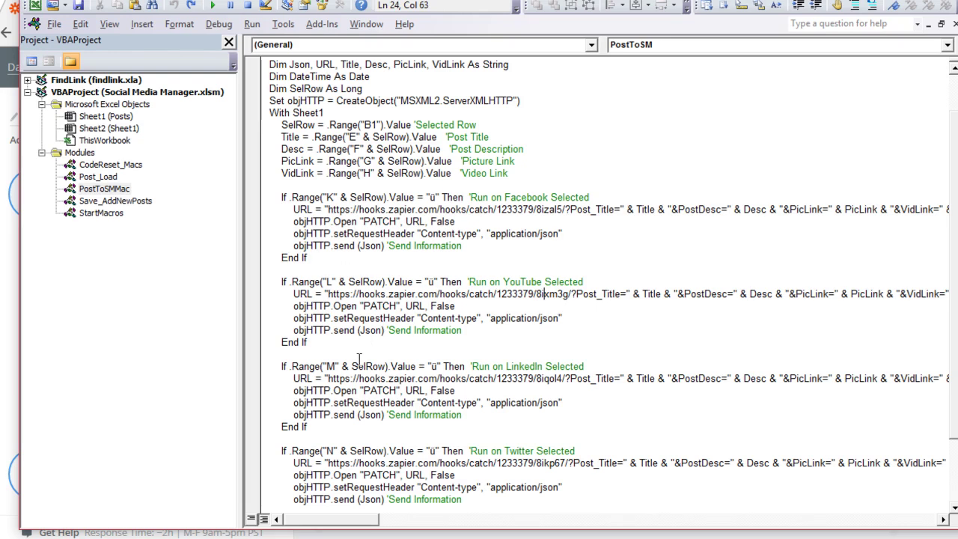
click(4, 266)
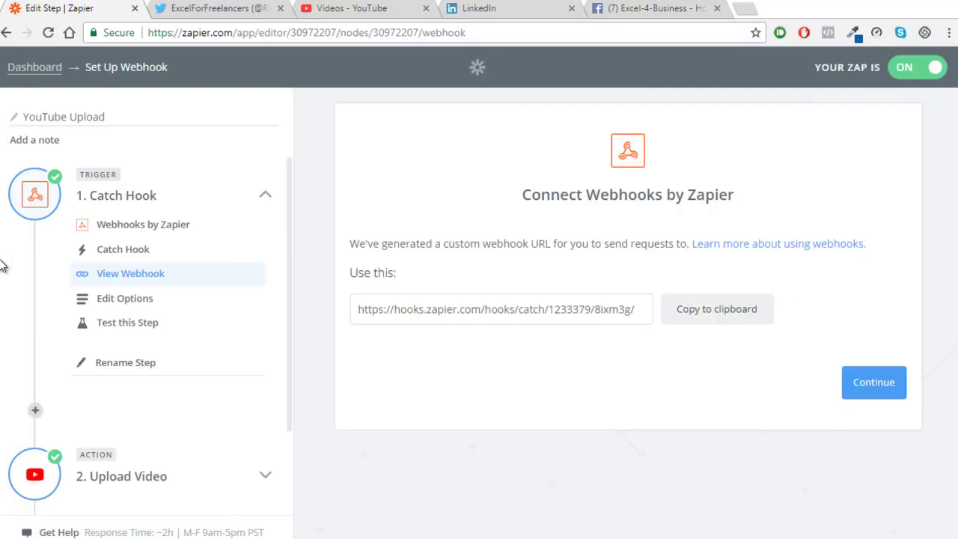
Open the template fields of the YouTube Upload zap's 2. Upload Video action.
click(24, 66)
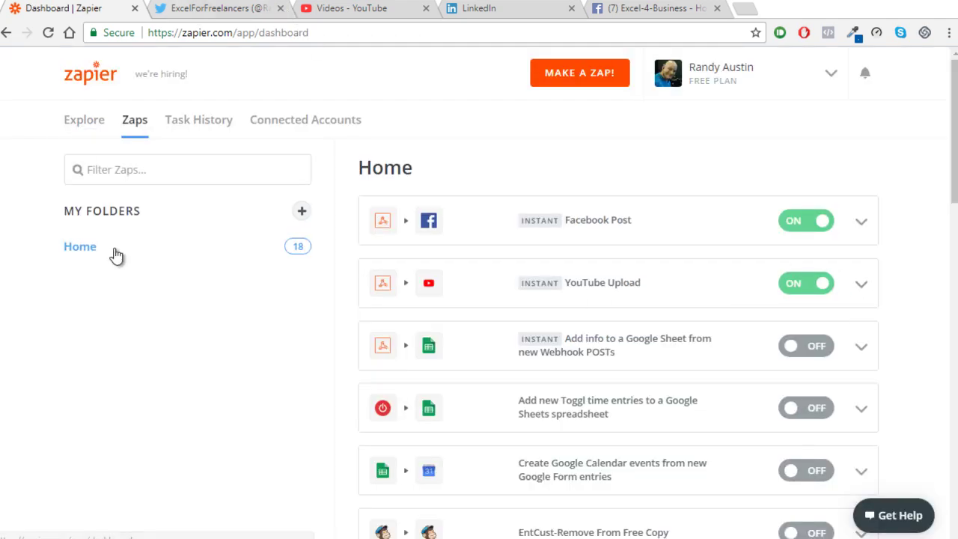
click(491, 296)
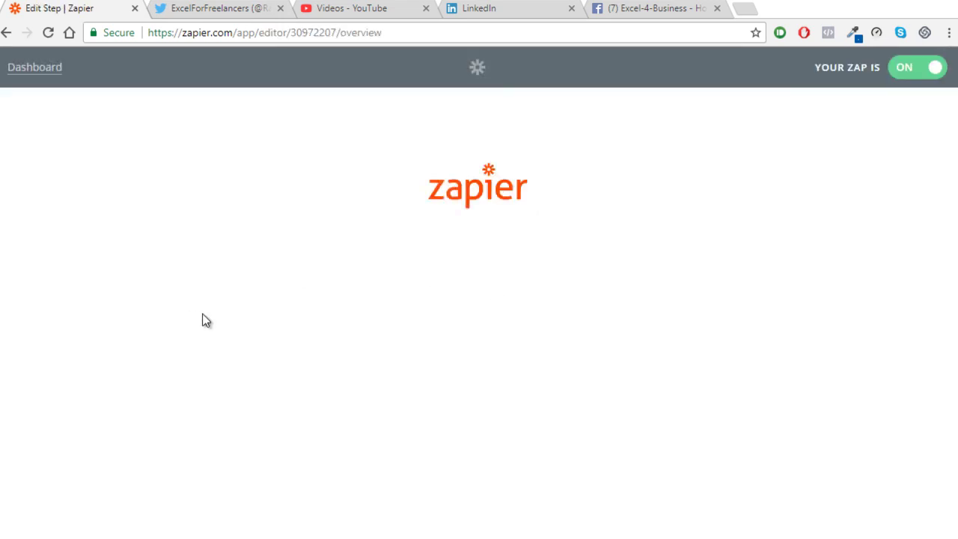
click(261, 314)
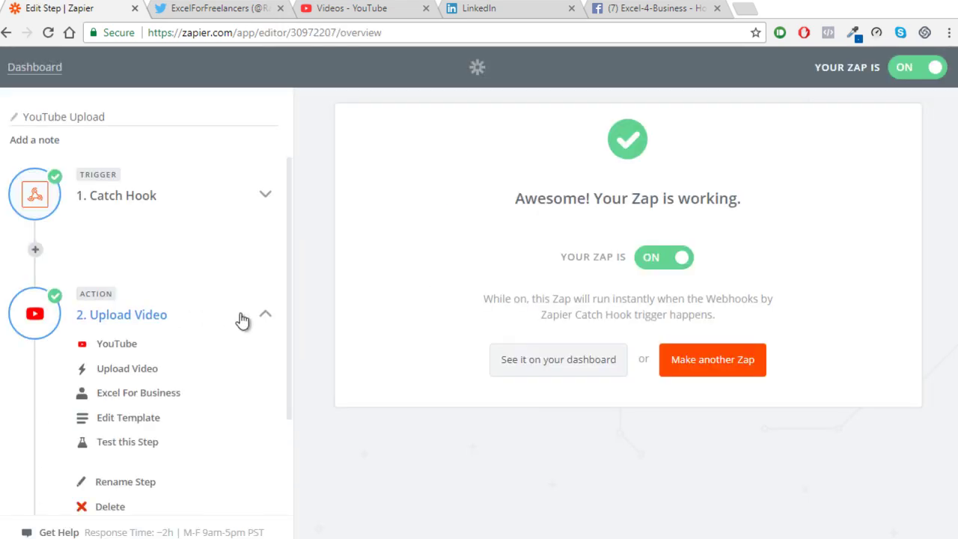
scroll(232, 322, down, 1)
click(128, 342)
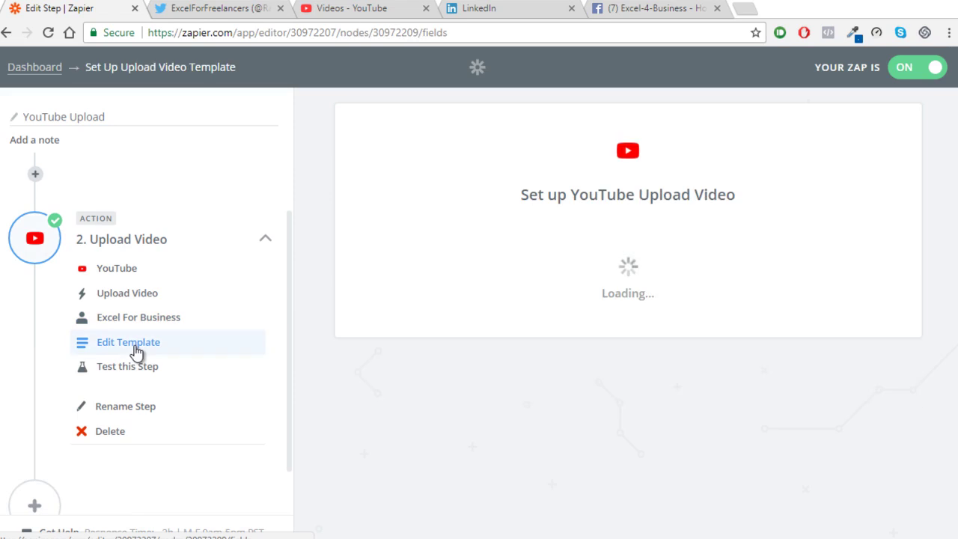
scroll(509, 269, down, 2)
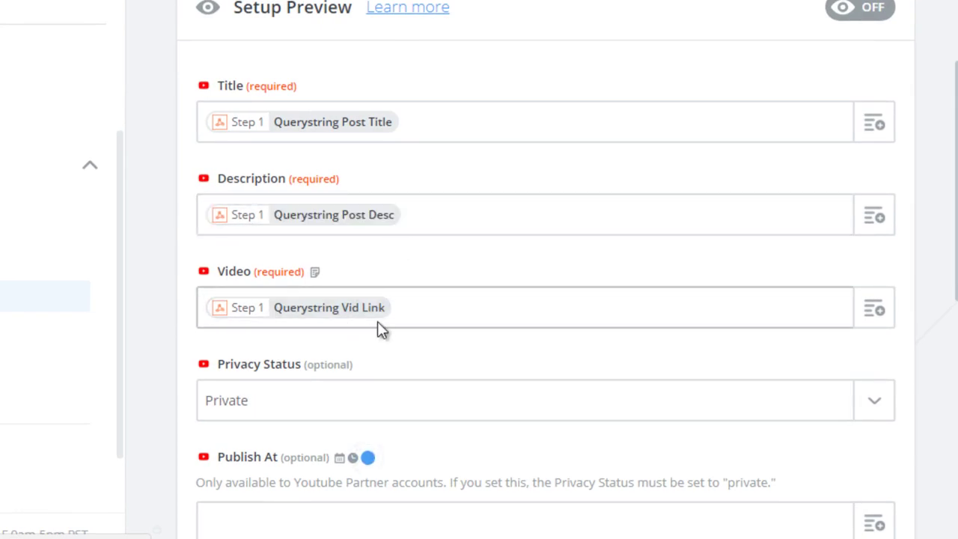
scroll(378, 327, down, 3)
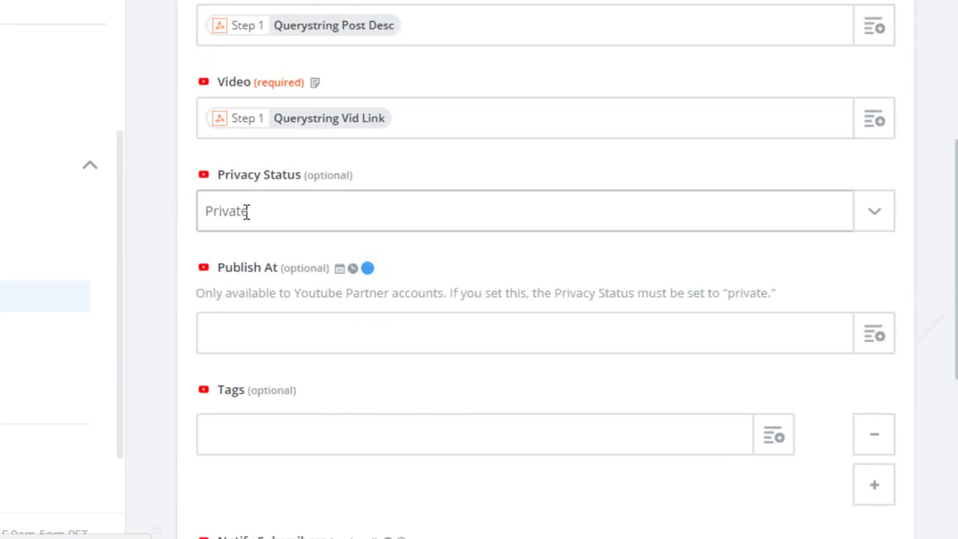
Keep Privacy Status Private and review the empty Publish At and Tags fields.
click(879, 207)
click(873, 209)
click(246, 340)
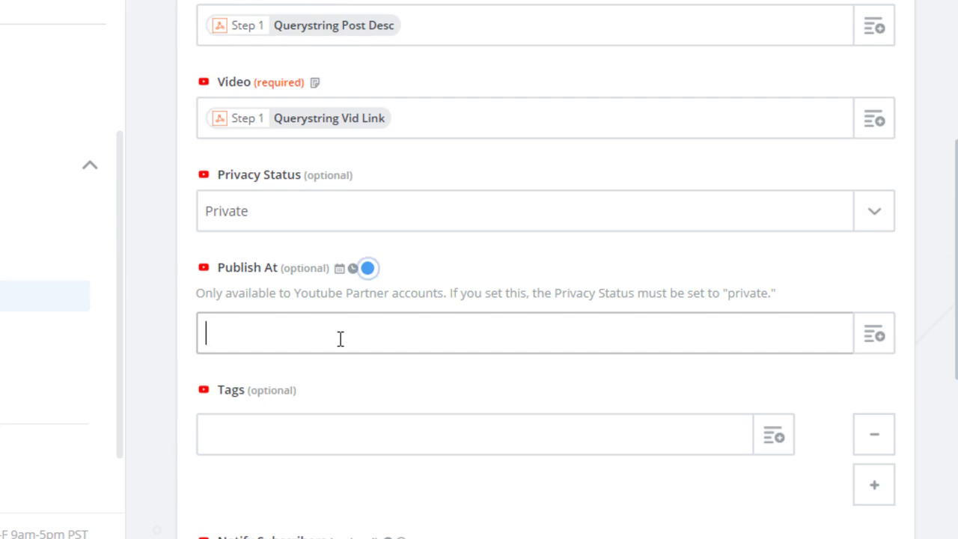
drag(461, 293, 479, 317)
click(422, 338)
scroll(362, 325, down, 1)
click(300, 354)
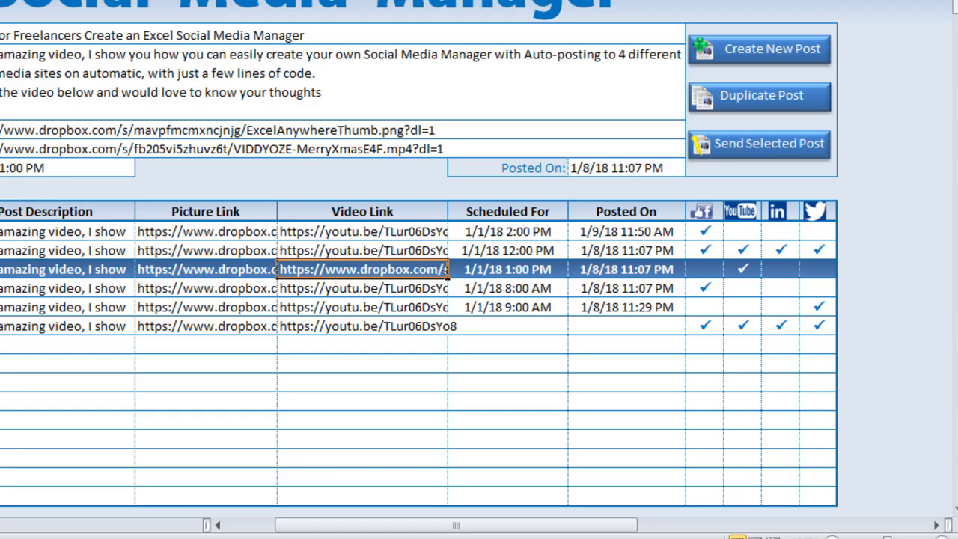
Review the Scheduled For and Video Link columns and the posts' link cells.
click(519, 212)
click(439, 208)
drag(176, 142, 259, 186)
click(322, 191)
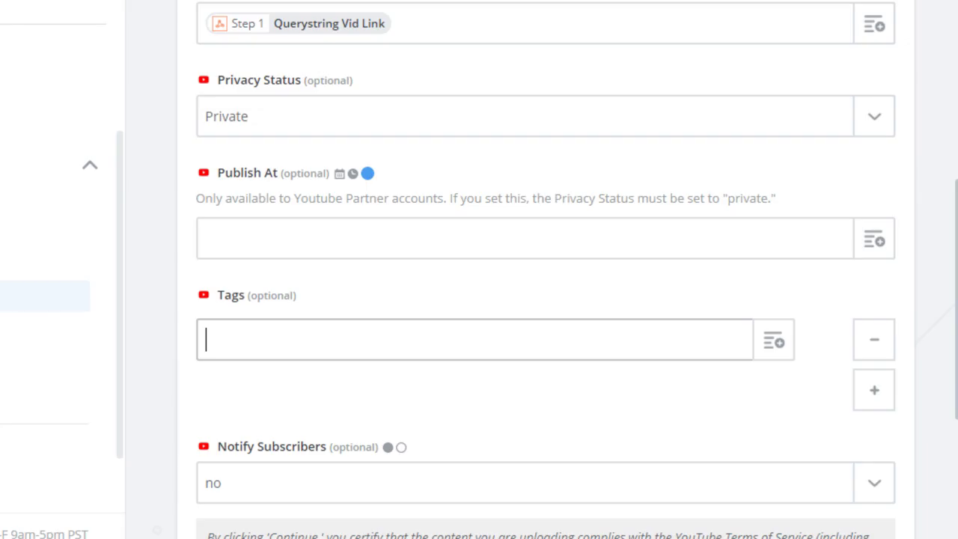
Keep Notify Subscribers at no, look over the template, then switch to YouTube's Video Manager.
scroll(379, 275, down, 3)
click(288, 293)
click(266, 297)
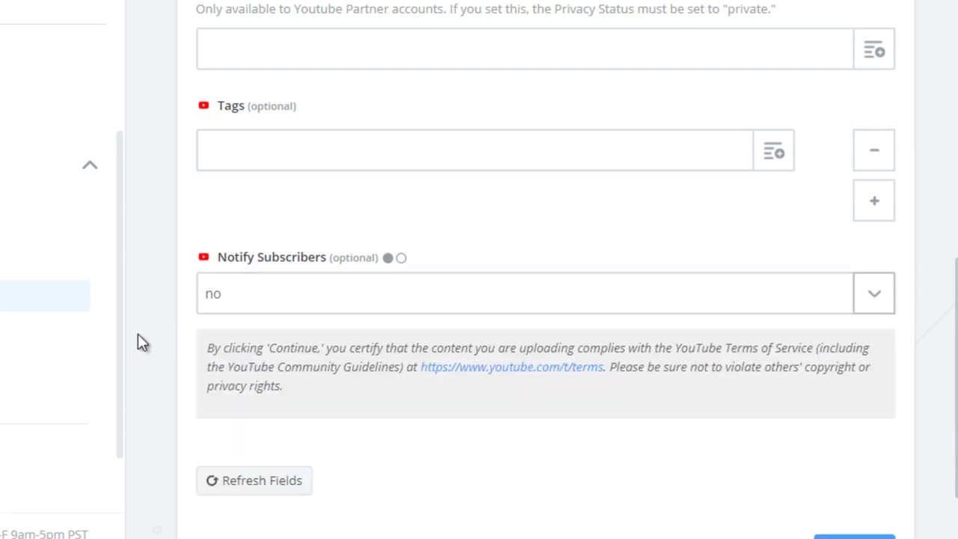
scroll(138, 343, down, 2)
scroll(192, 255, up, 2)
scroll(192, 255, down, 2)
scroll(193, 256, up, 10)
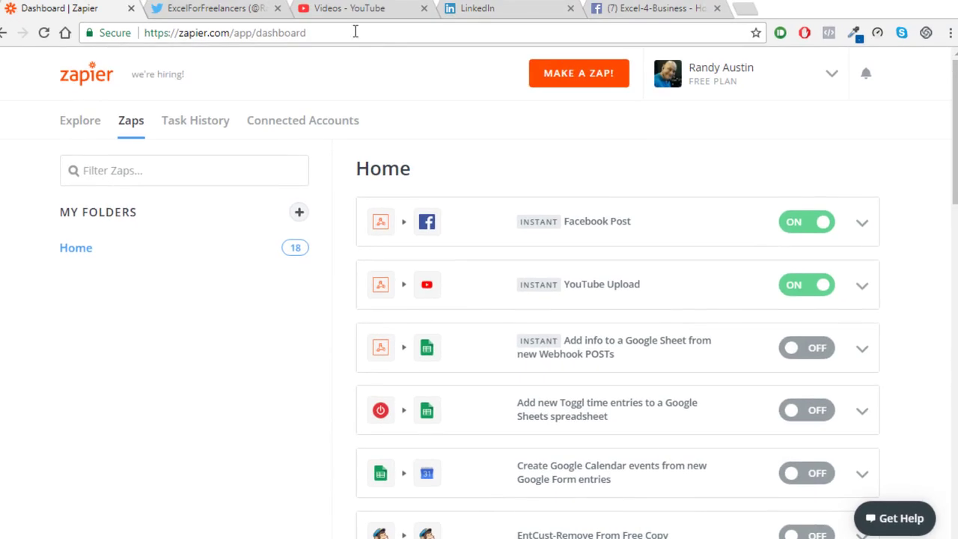
click(356, 10)
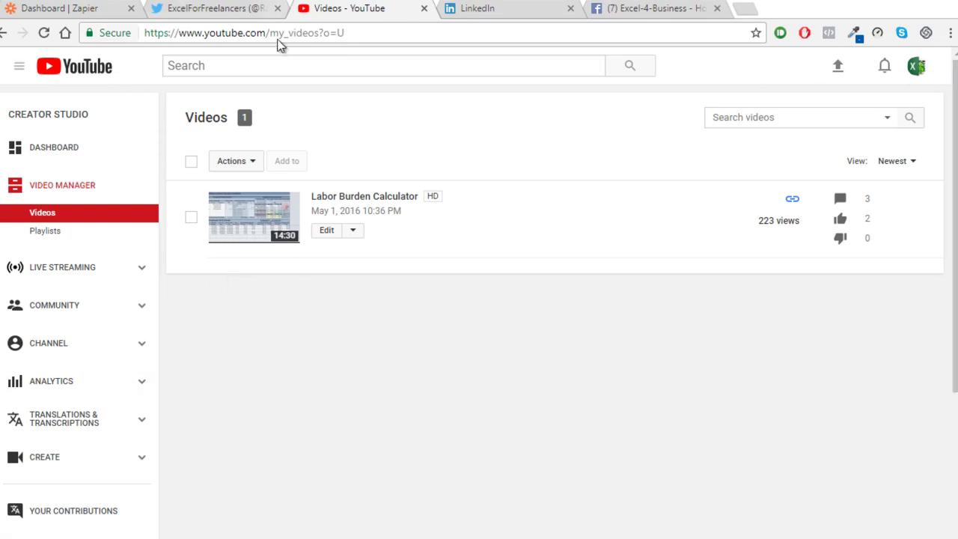
Reload the YouTube Studio video list to check for the new upload.
click(44, 33)
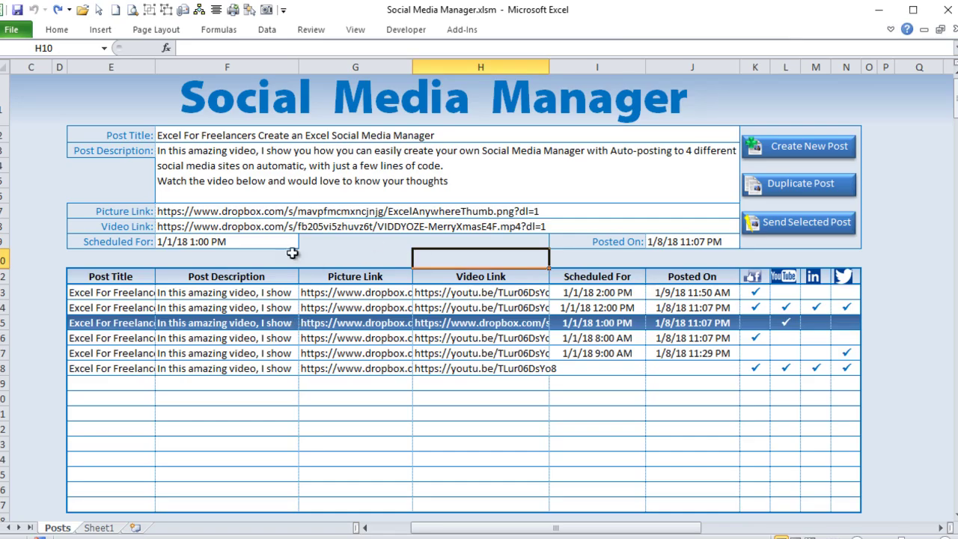
Load the 1/1/18 1:00 PM post from row 15 and send it to YouTube.
click(292, 338)
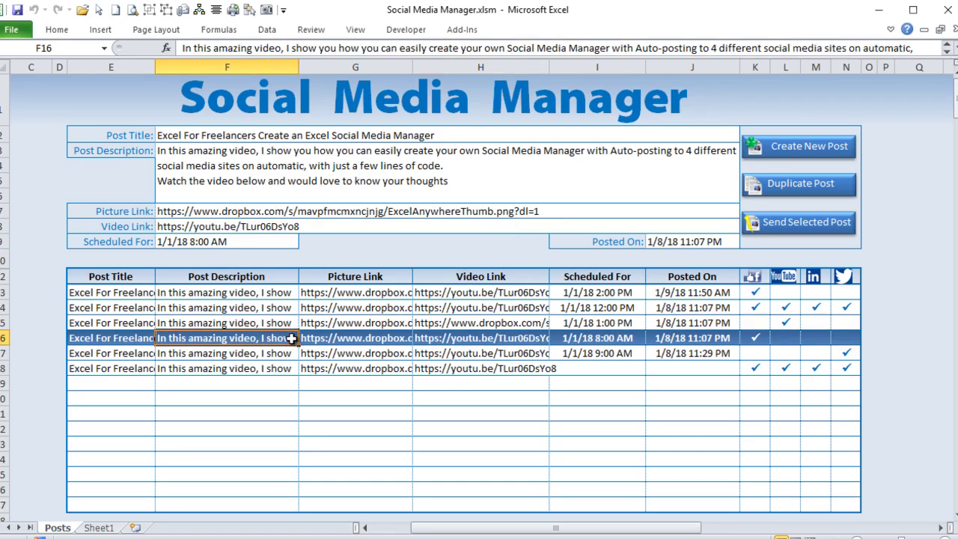
click(278, 323)
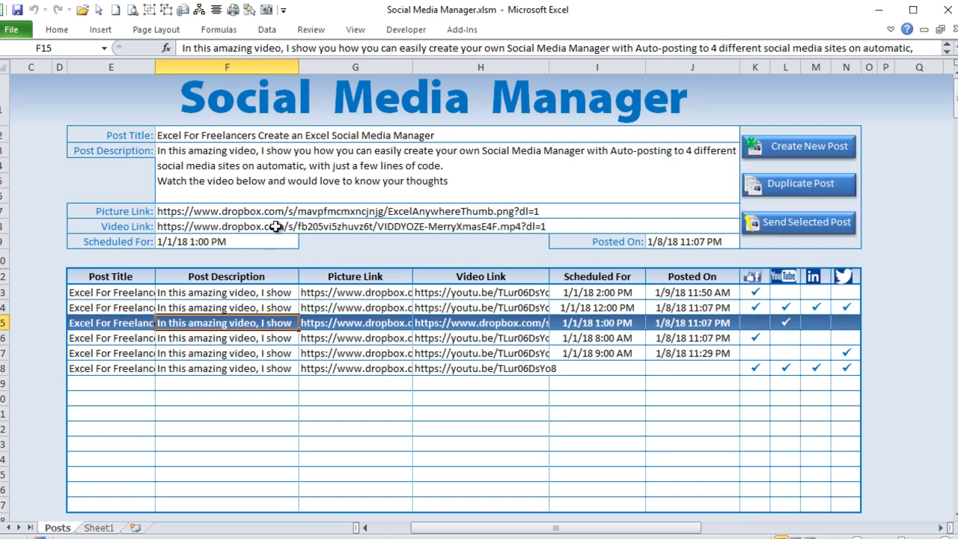
click(821, 224)
Minimize Excel and reload the YouTube Video Manager list to check the upload.
click(877, 10)
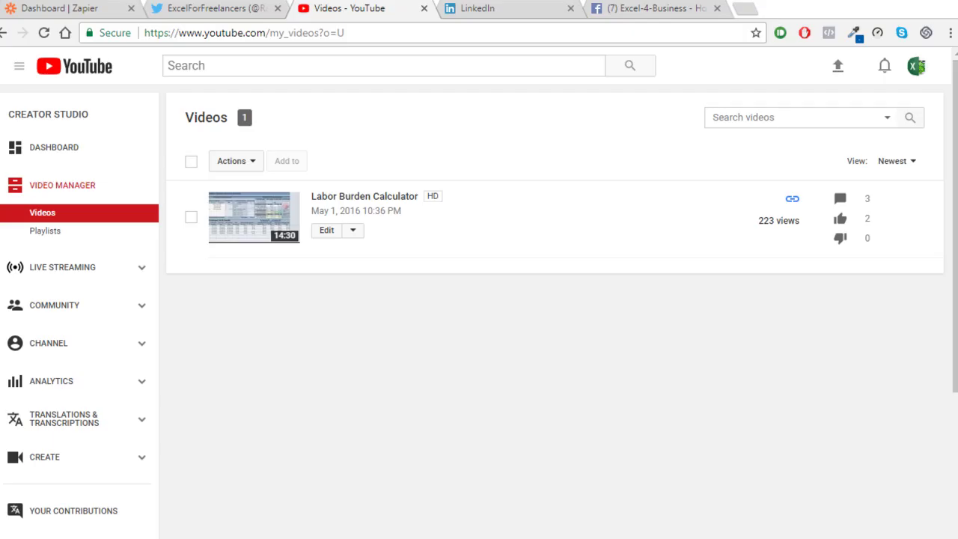
click(47, 38)
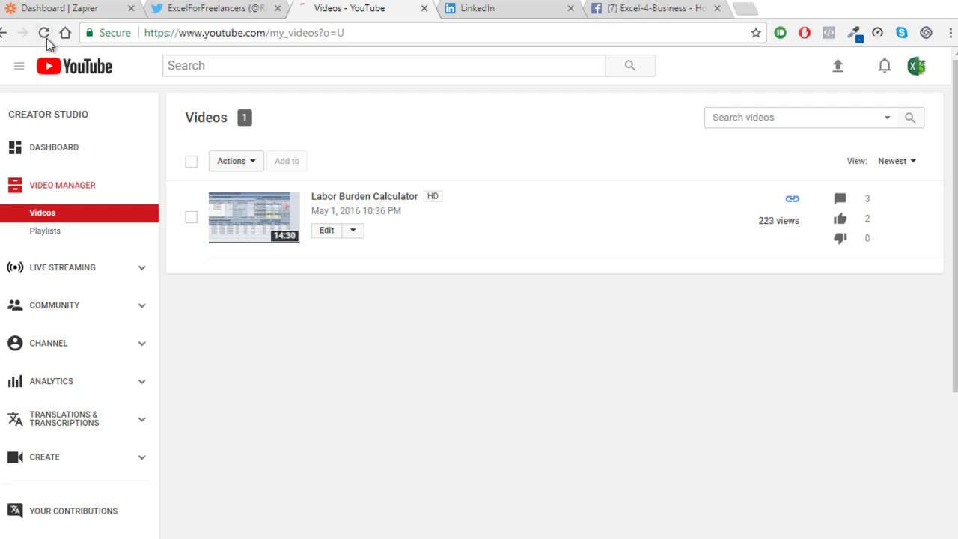
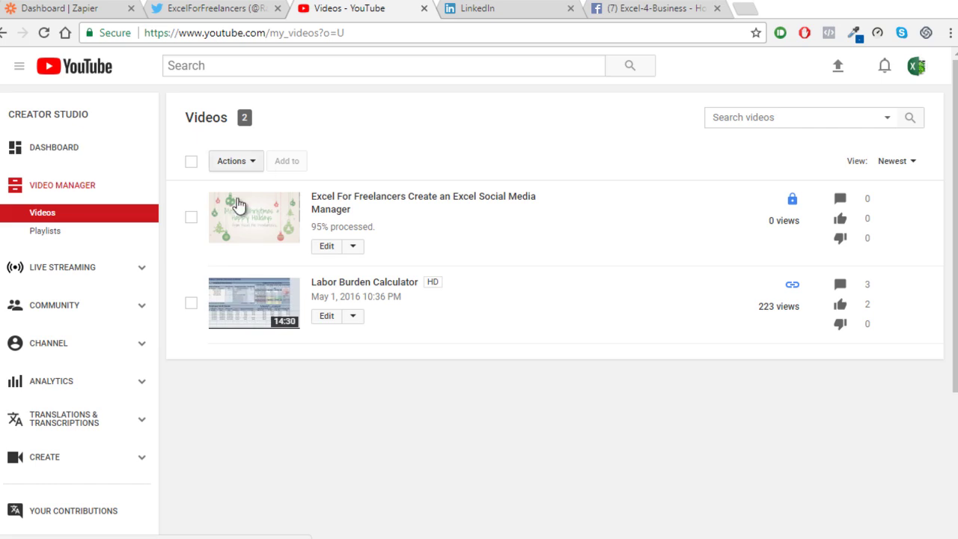
Open the 'Excel For Freelancers Create an Excel Social Media Manager' video's edit page and play, then pause, its preview.
click(314, 206)
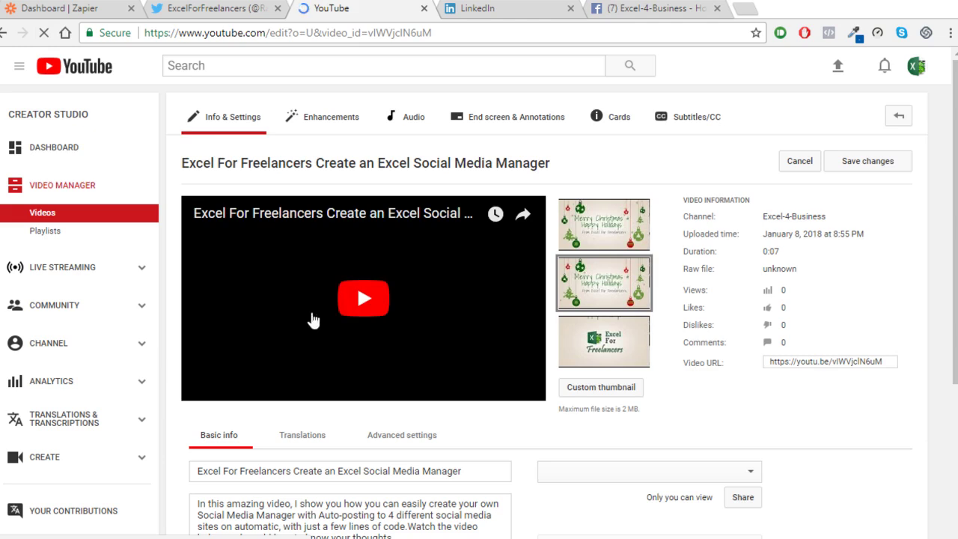
click(365, 302)
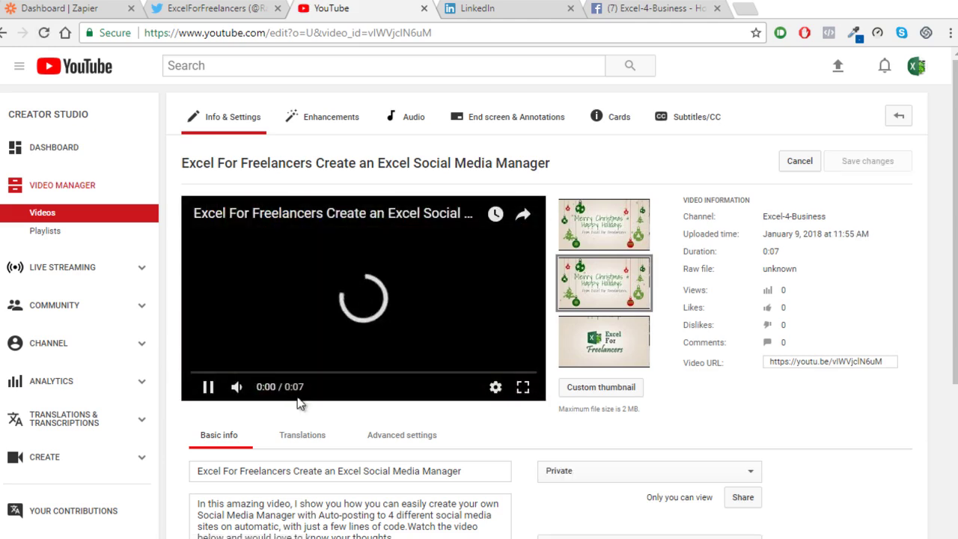
scroll(322, 479, down, 1)
drag(394, 460, 193, 381)
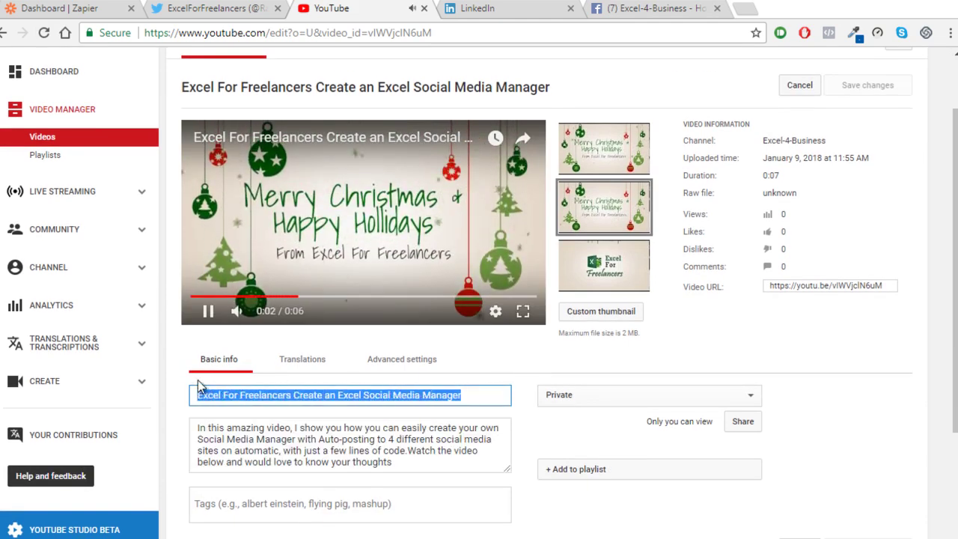
click(209, 311)
scroll(478, 376, up, 1)
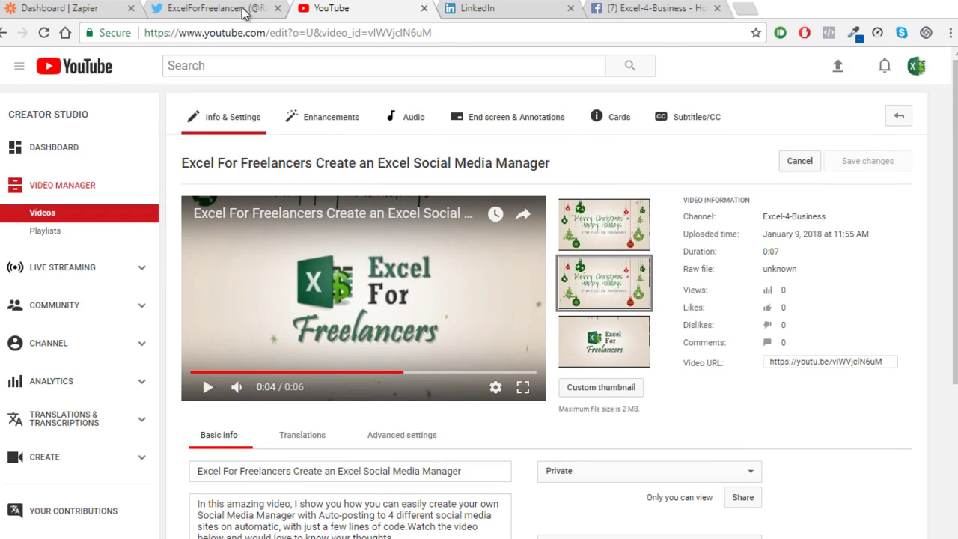
Move the YouTube tab after LinkedIn, glance at the LinkedIn and Twitter pages, then return to Excel.
click(205, 10)
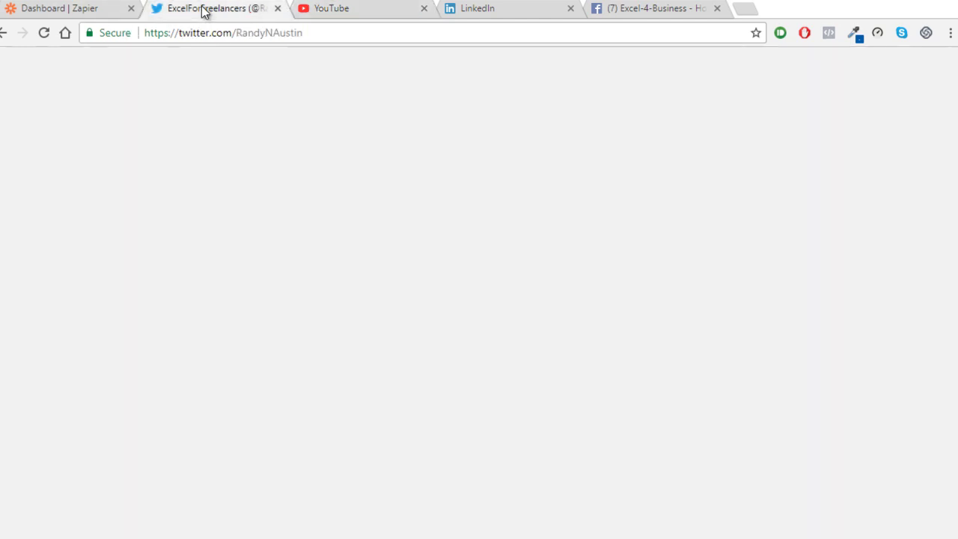
drag(400, 11, 493, 11)
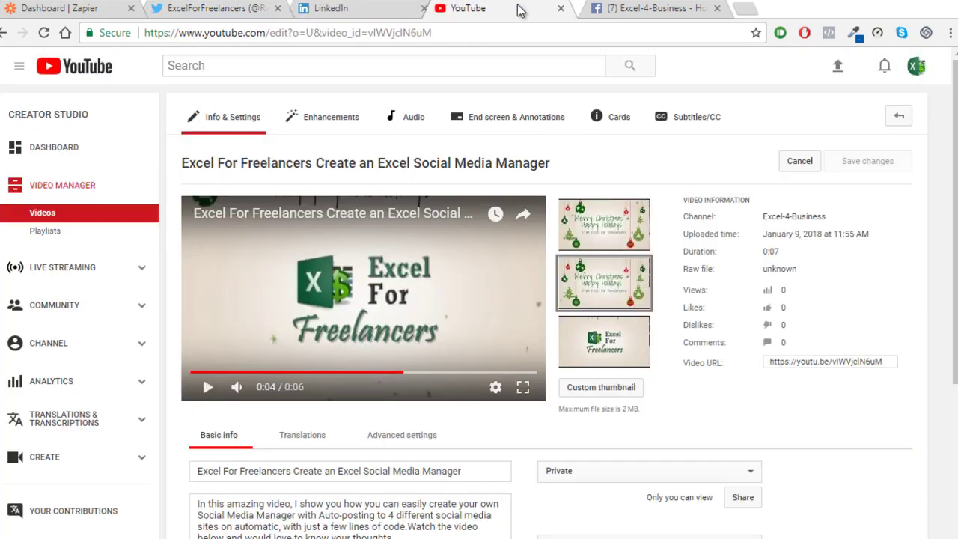
click(317, 12)
click(225, 9)
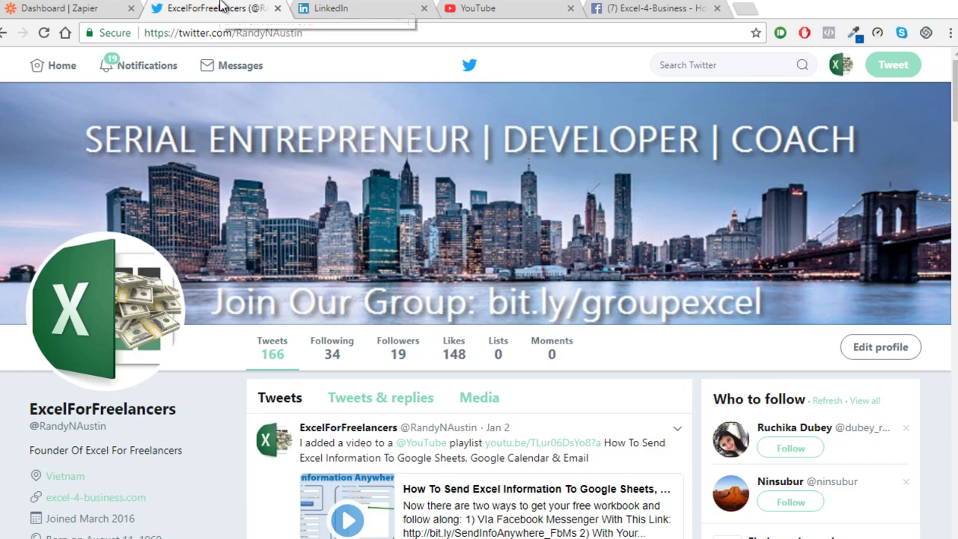
click(869, 5)
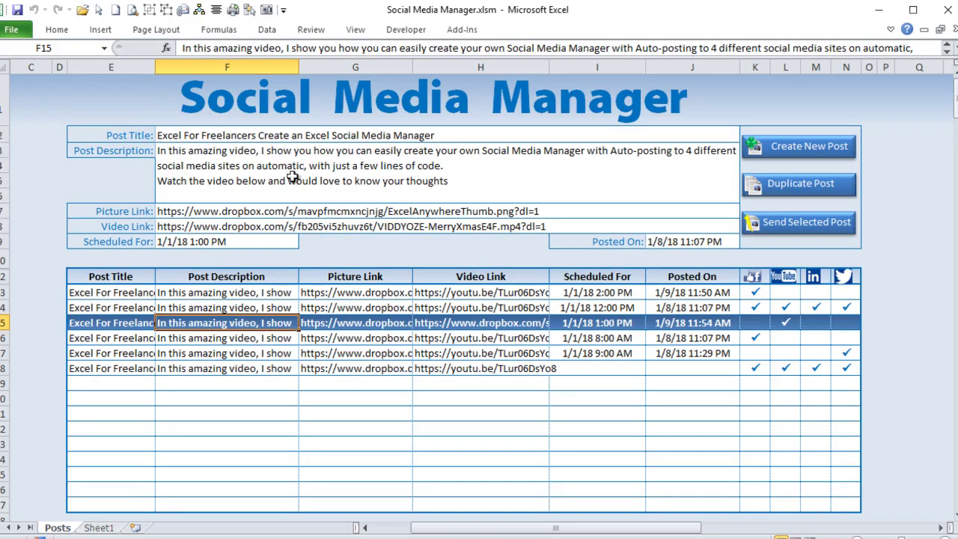
Load the row 14 post and clear its Facebook and YouTube check marks.
click(377, 196)
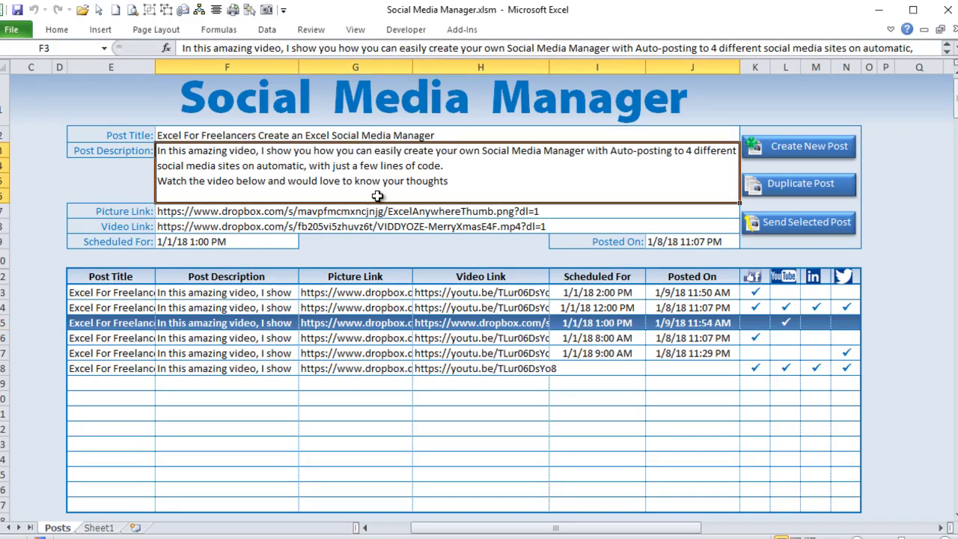
click(327, 305)
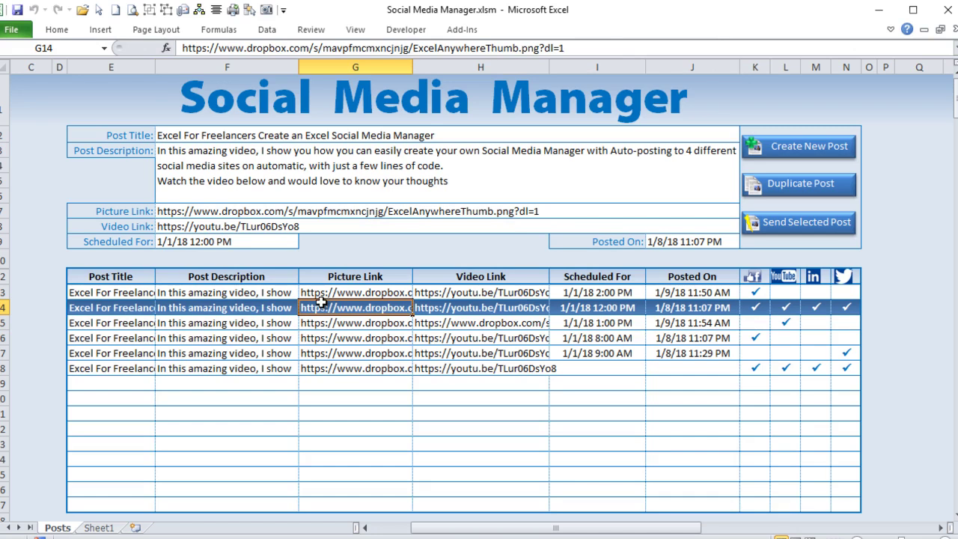
click(757, 309)
click(784, 310)
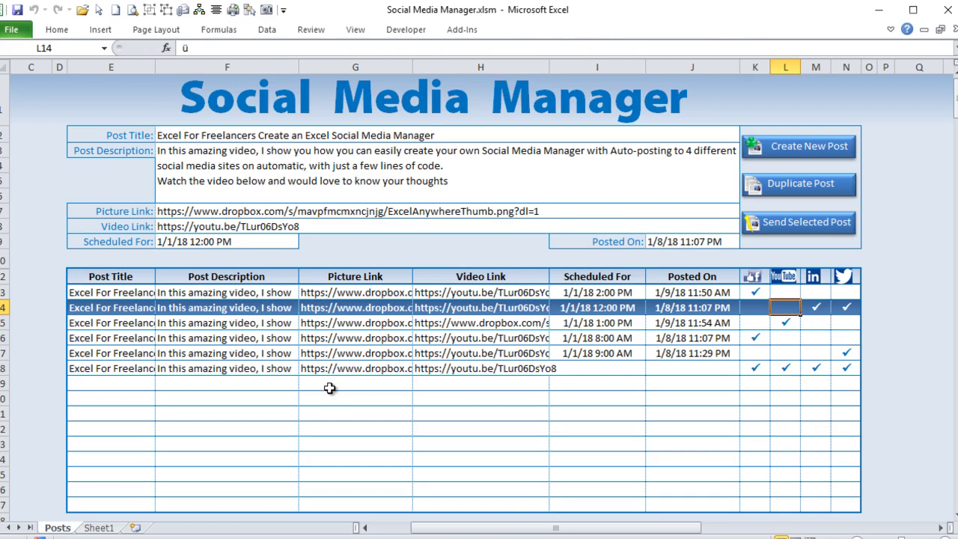
Review the post's title, description and picture link, and copy its youtu.be video link before loading row 15.
click(256, 134)
click(324, 177)
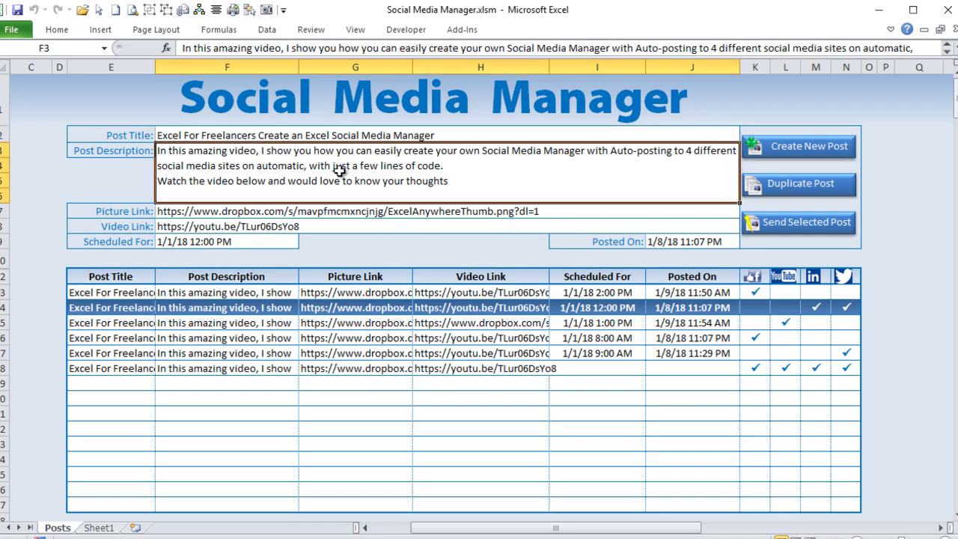
click(261, 214)
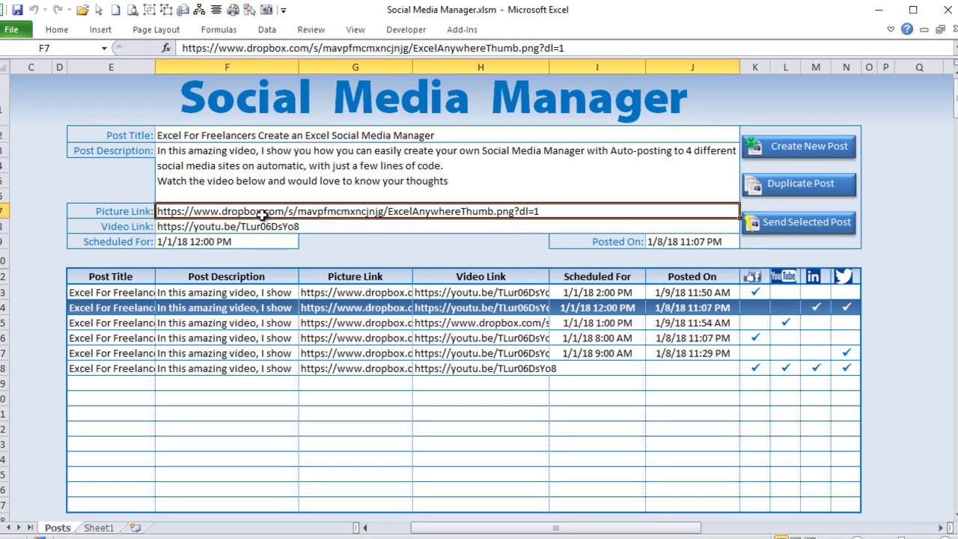
click(296, 228)
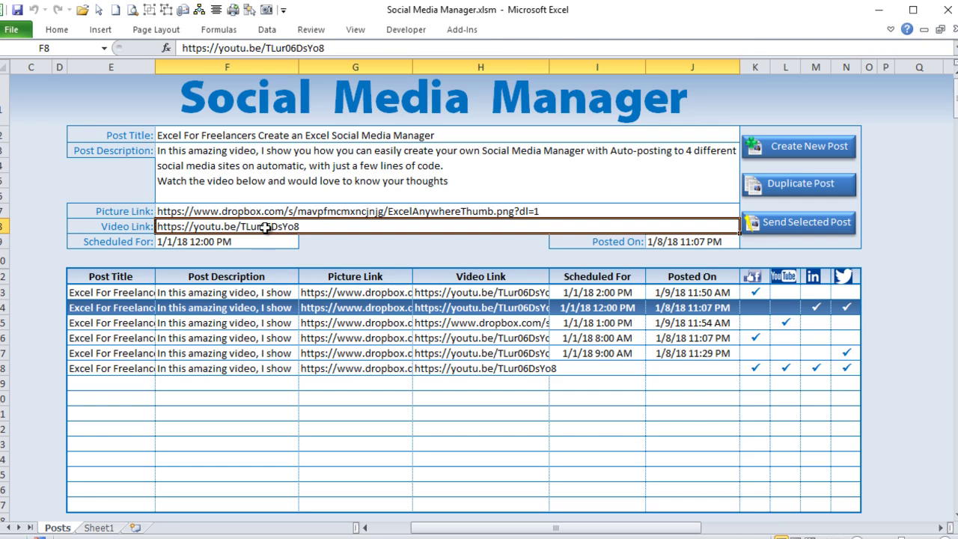
double_click(289, 226)
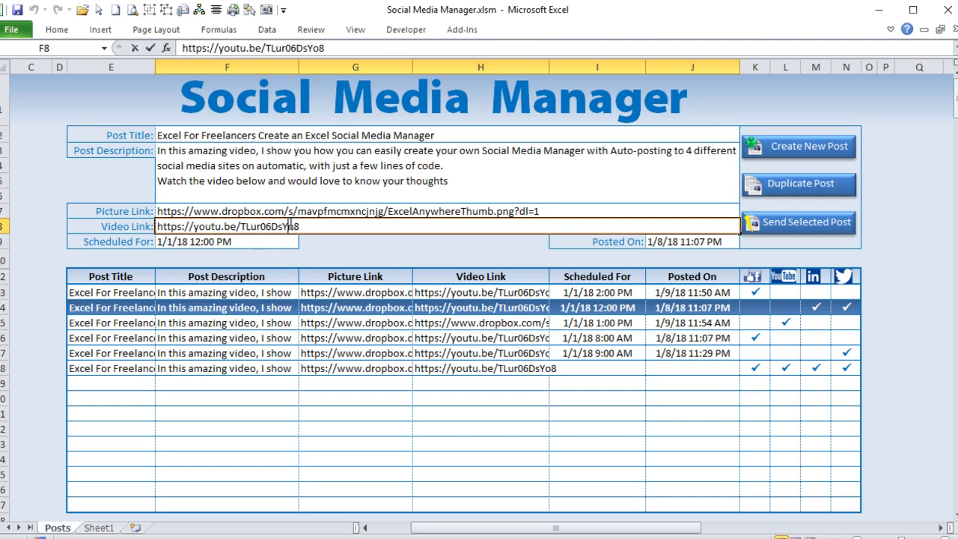
drag(330, 225, 99, 217)
key(ctrl+c)
click(173, 322)
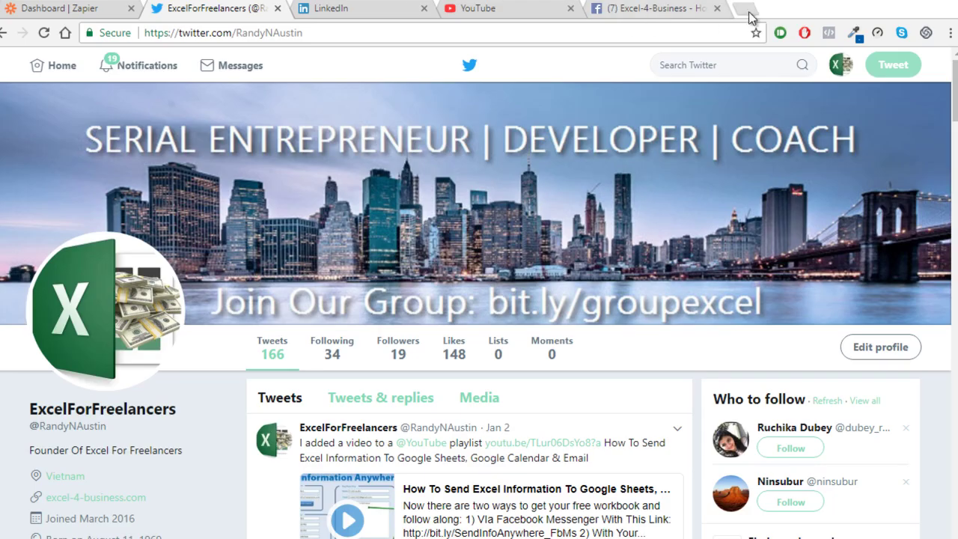
key(ctrl+t)
key(ctrl+v)
key(Return)
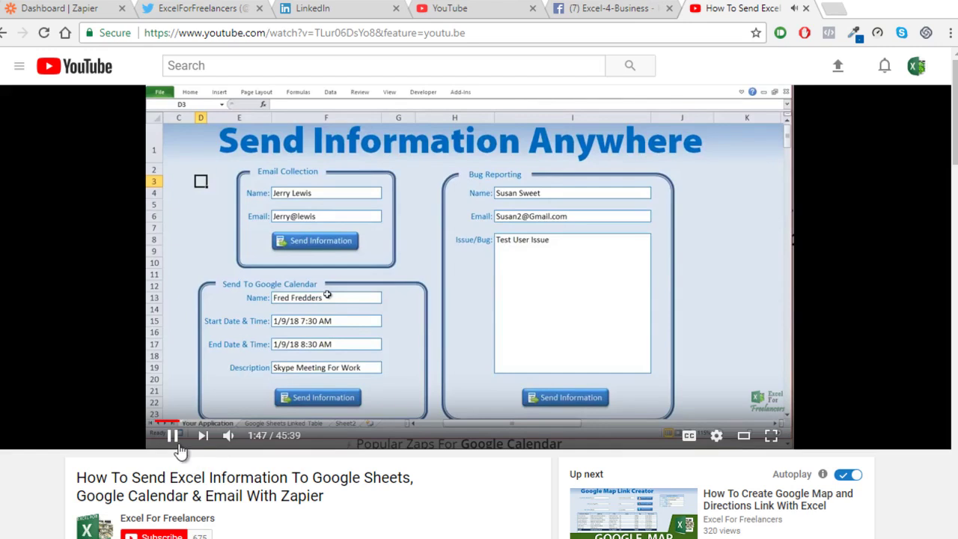
click(178, 443)
click(806, 8)
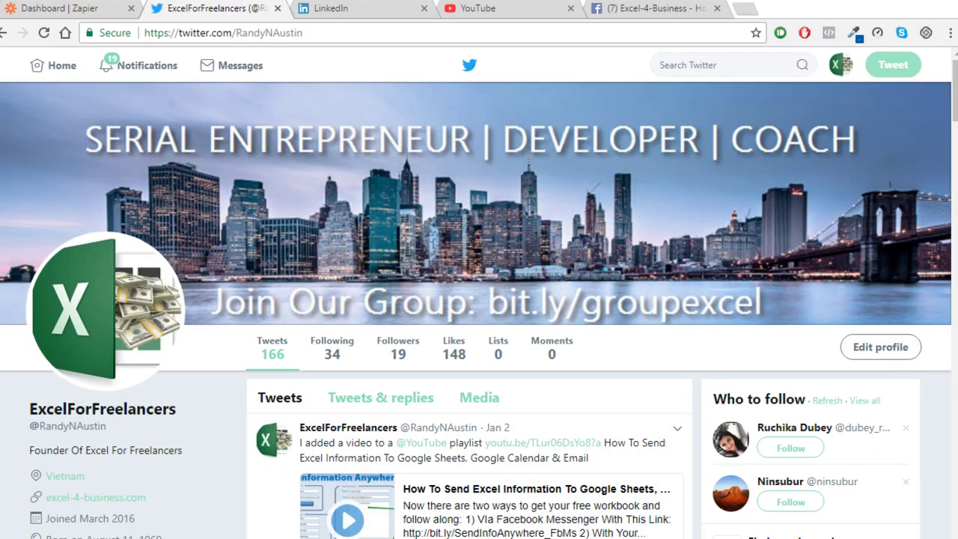
Back in Excel, load the row 14 post (1/1/18 12:00 PM) into the form via cell H14.
key(alt+Tab)
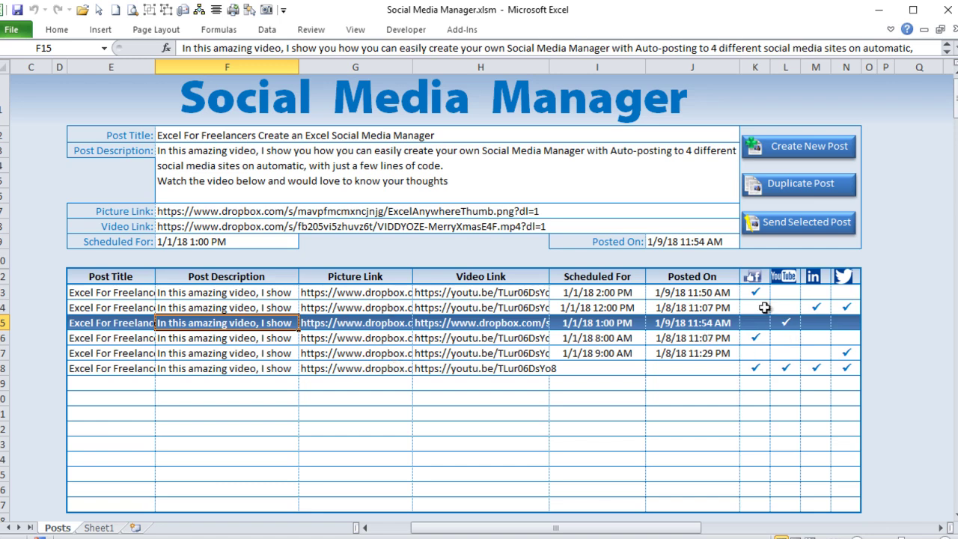
click(521, 309)
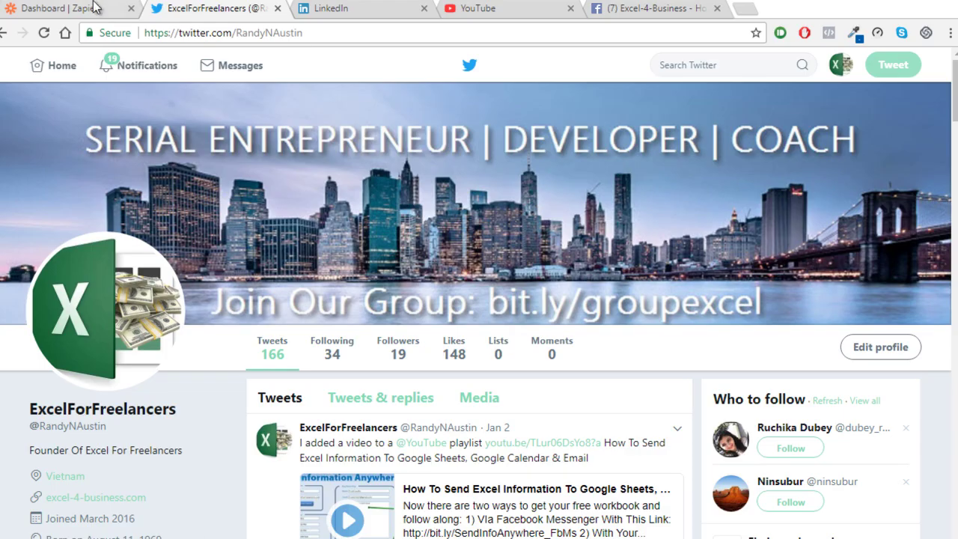
Switch on the Twitter Post zap from the Zapier dashboard.
click(95, 7)
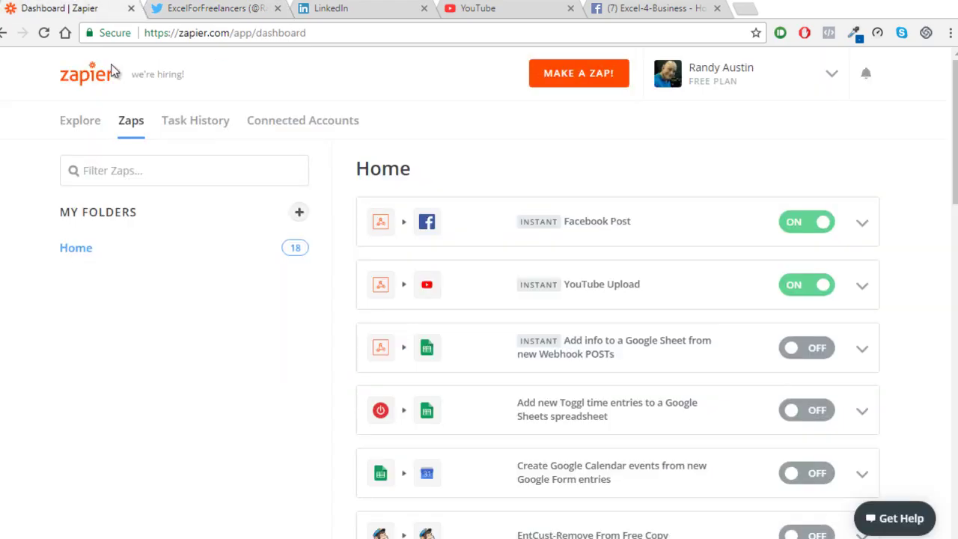
scroll(352, 374, down, 5)
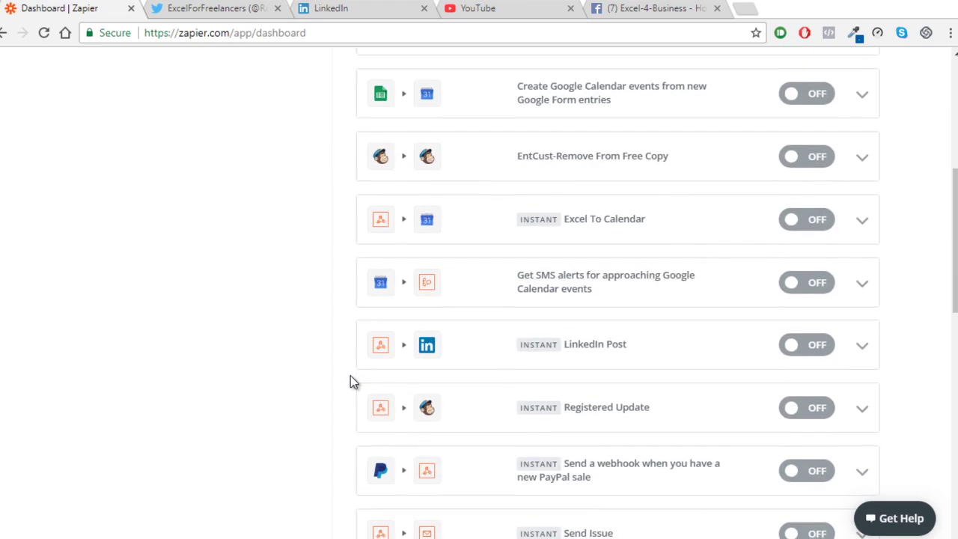
scroll(350, 376, down, 5)
scroll(341, 369, up, 1)
scroll(338, 378, down, 4)
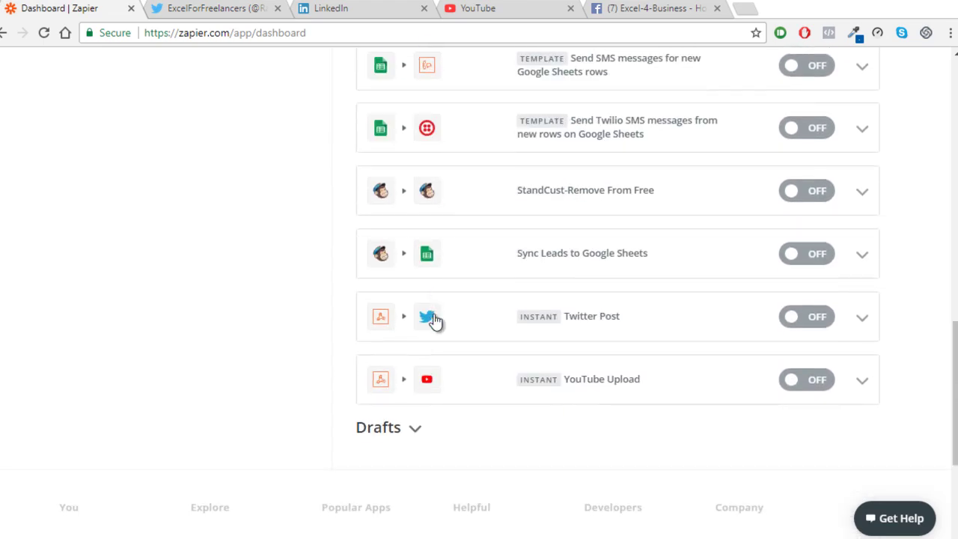
click(826, 318)
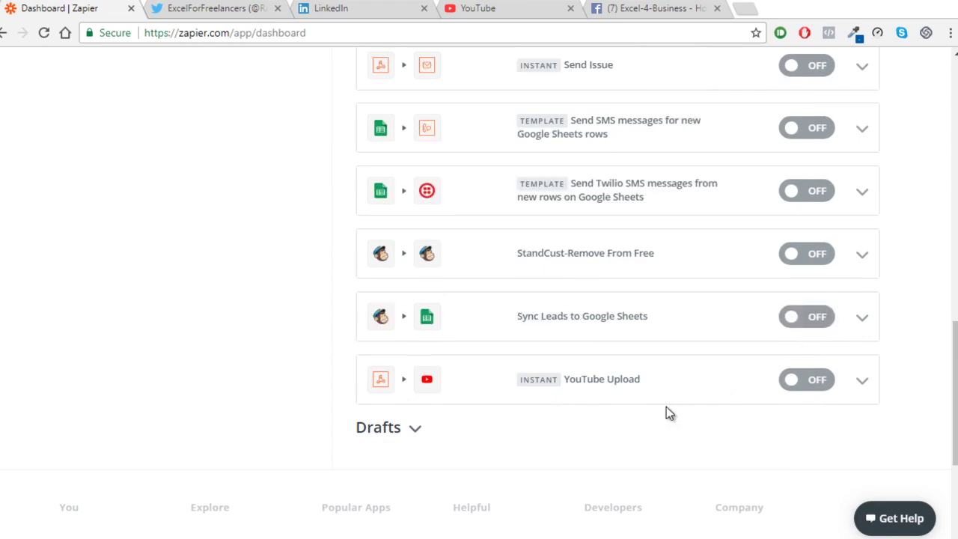
Switch on the LinkedIn Post zap and open it in the Zap editor.
scroll(643, 453, up, 6)
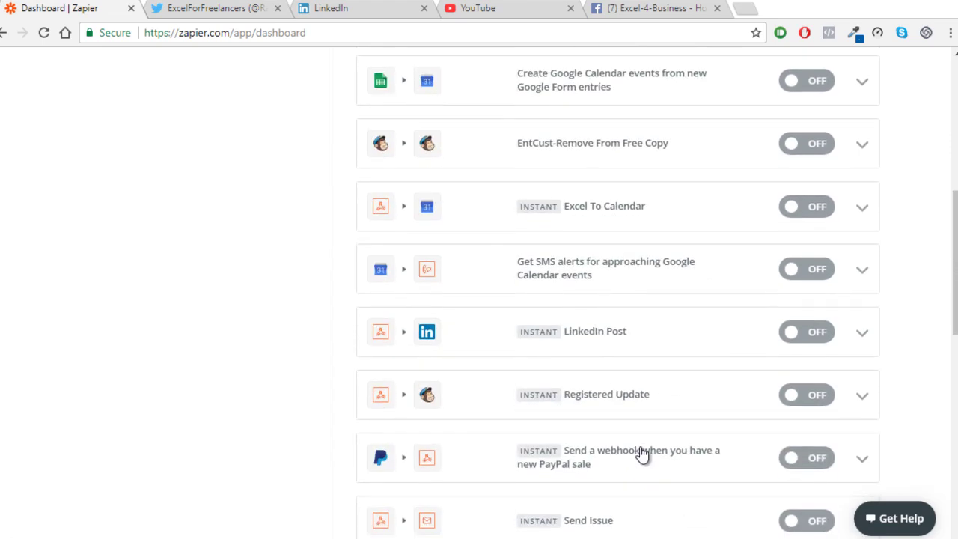
click(817, 335)
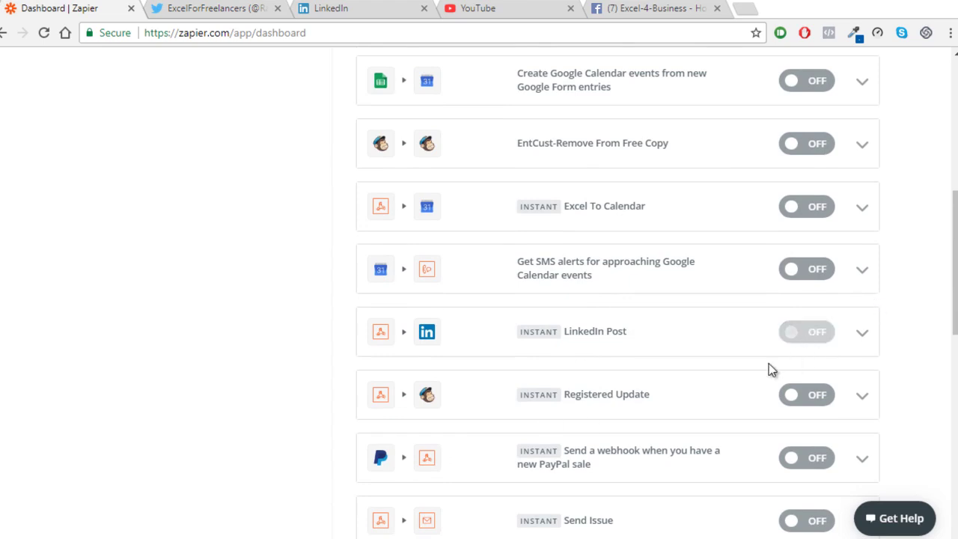
scroll(663, 419, up, 6)
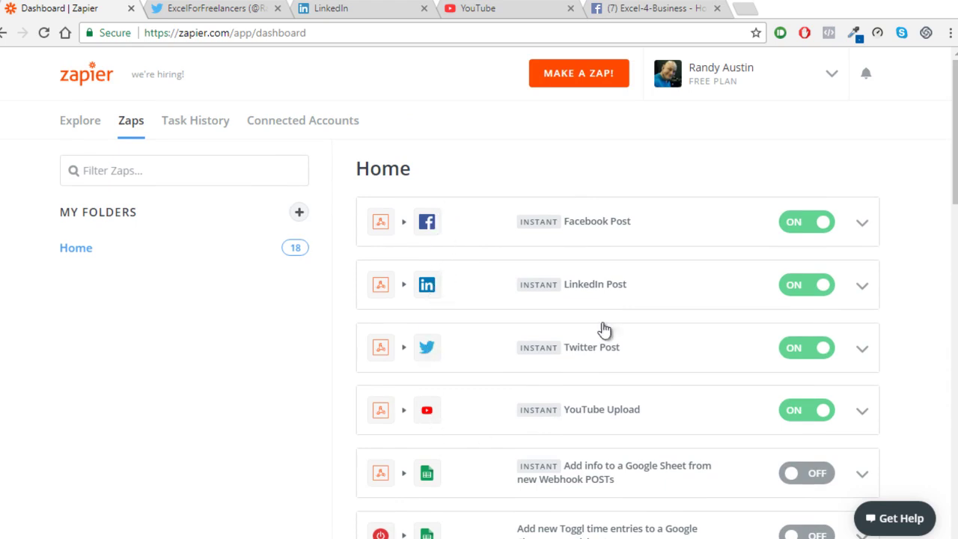
click(494, 286)
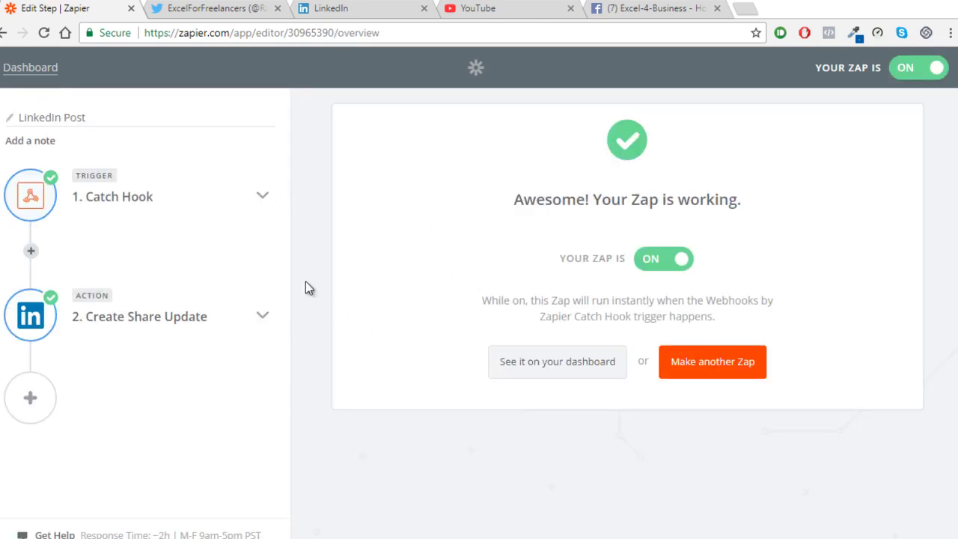
Reveal the LinkedIn zap's Catch Hook webhook URL and select its unique ending code.
click(263, 202)
click(136, 281)
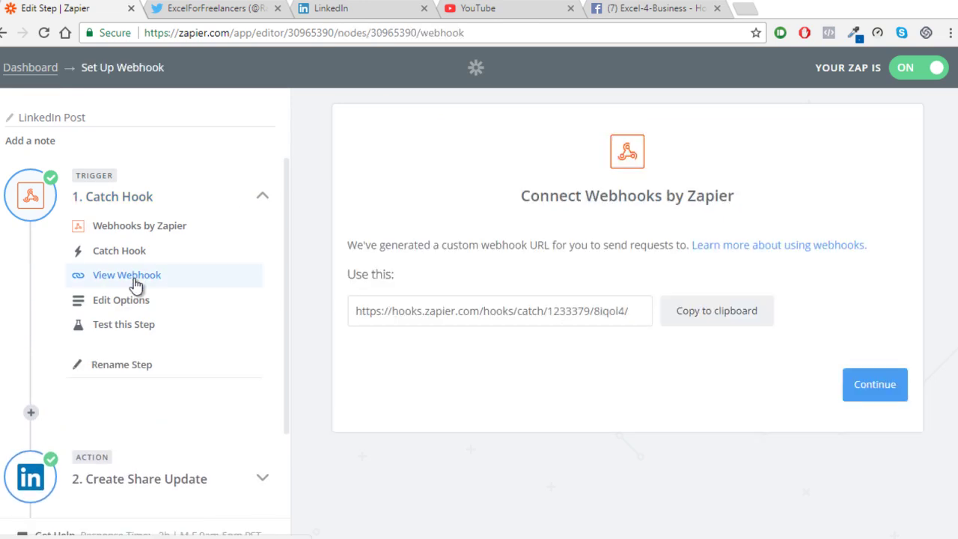
drag(621, 312, 594, 310)
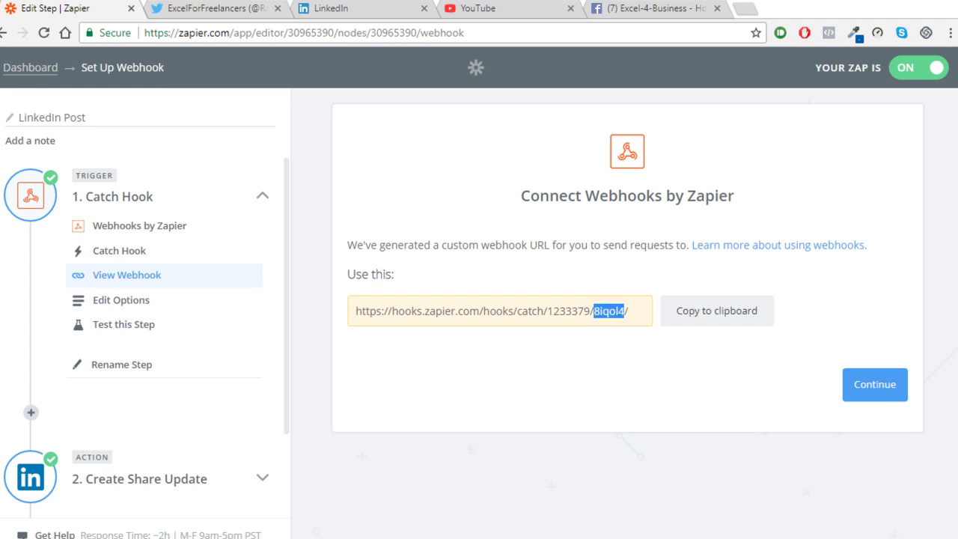
key(alt+Tab)
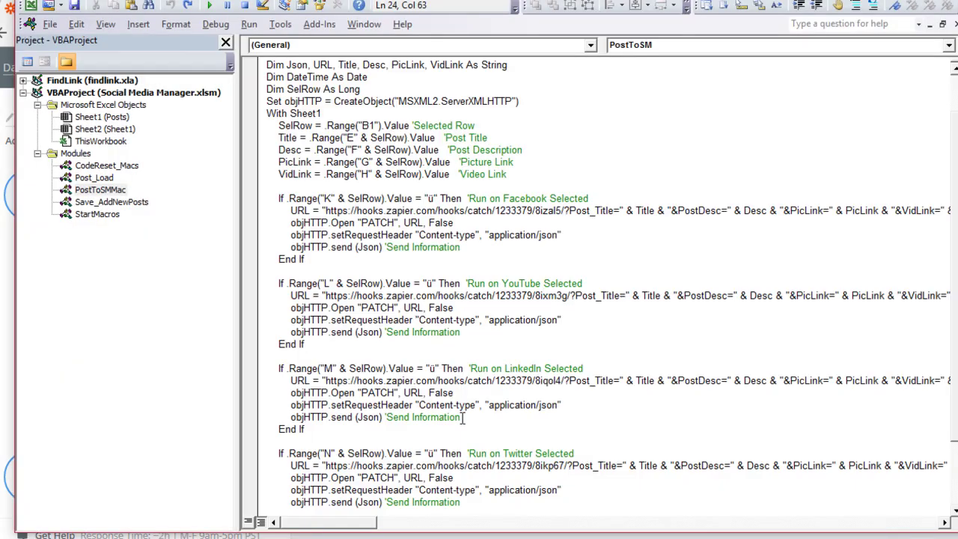
Confirm the LinkedIn URL line in the PostToSM macro contains the same webhook code.
drag(491, 368, 584, 368)
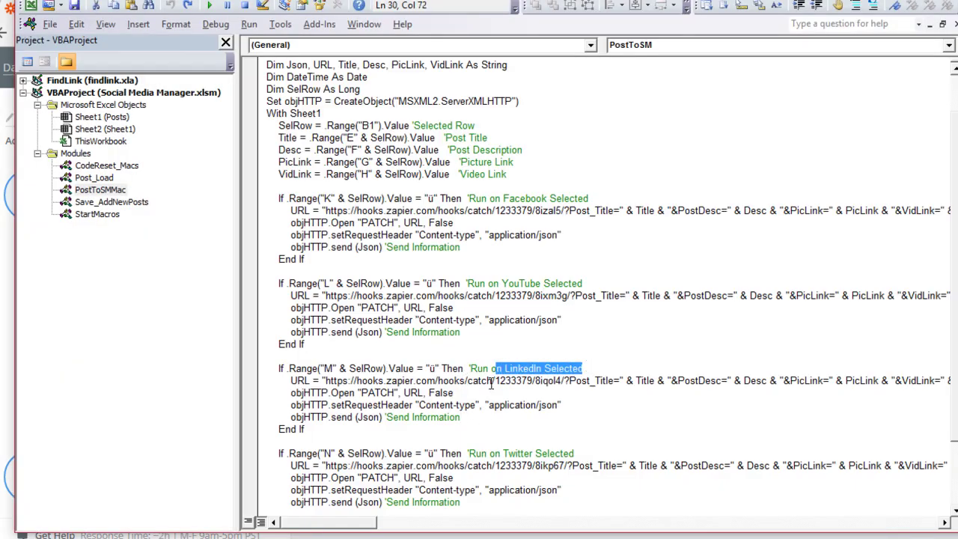
drag(562, 382, 537, 383)
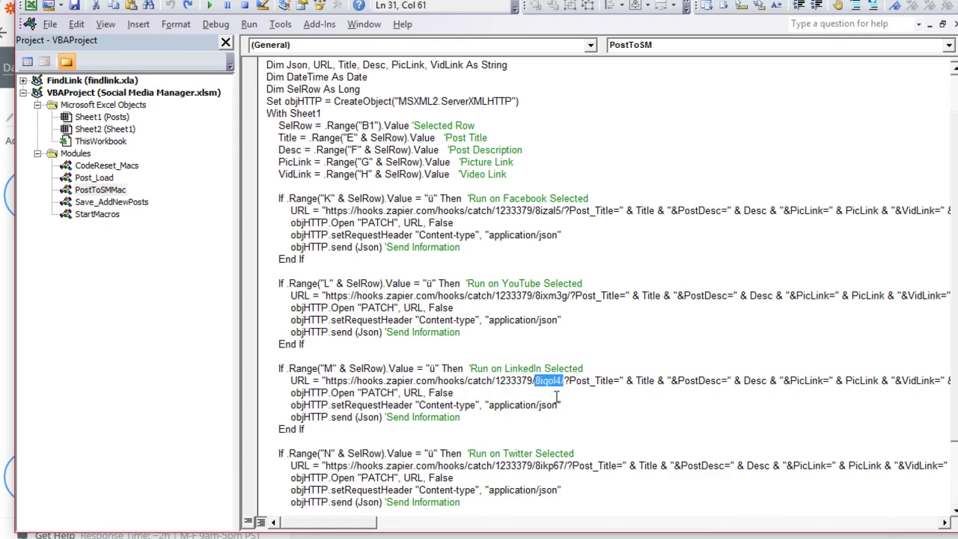
drag(634, 382, 766, 367)
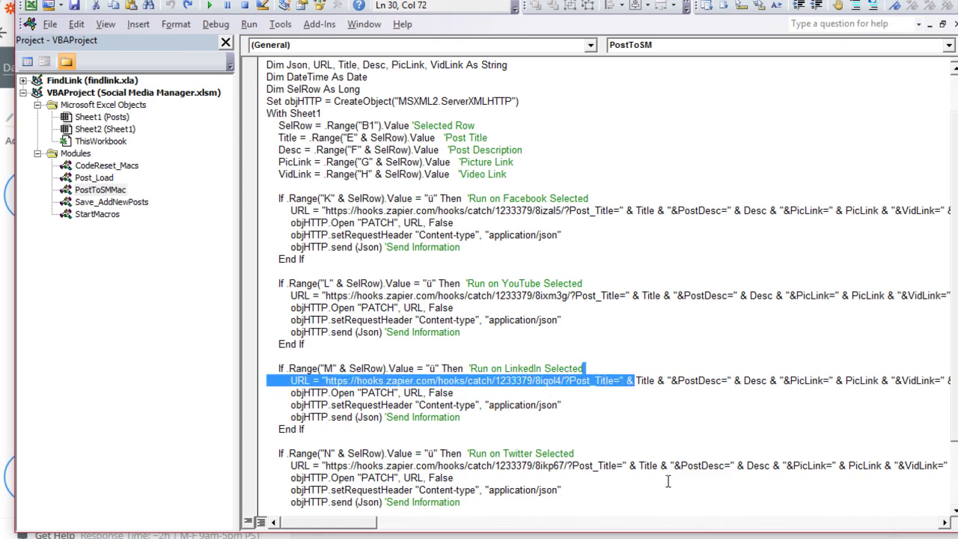
key(alt+Tab)
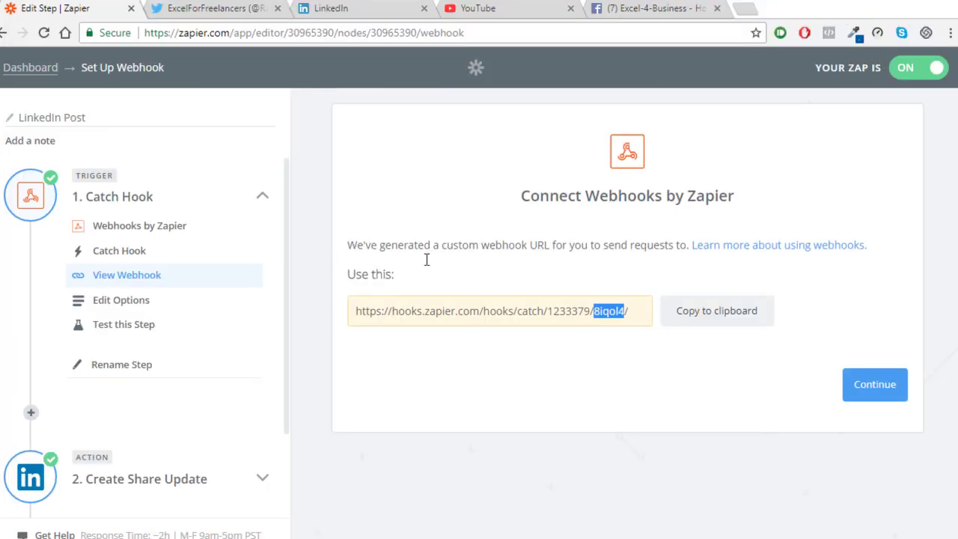
Open the Create Share Update field template and keep the Visible To setting on Anyone.
scroll(141, 339, down, 1)
scroll(141, 339, down, 1)
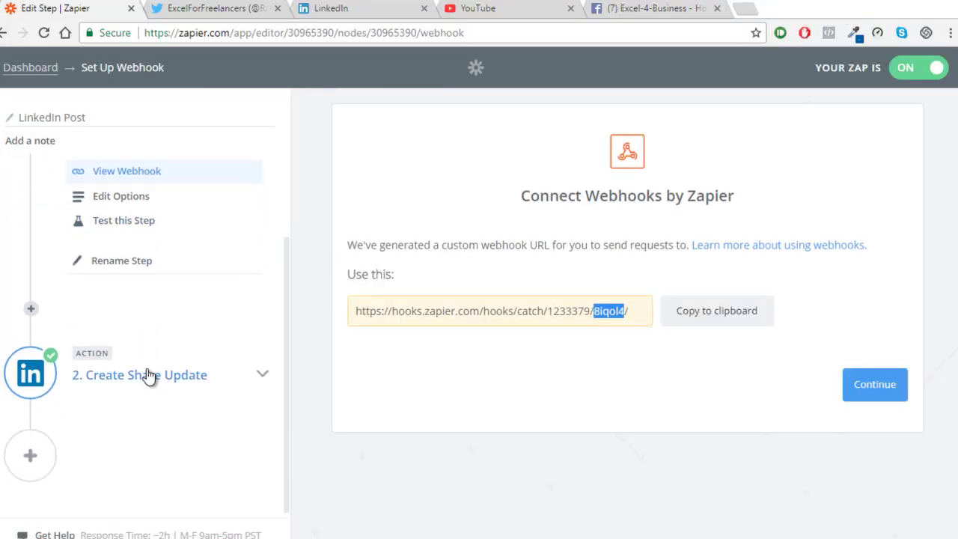
click(148, 374)
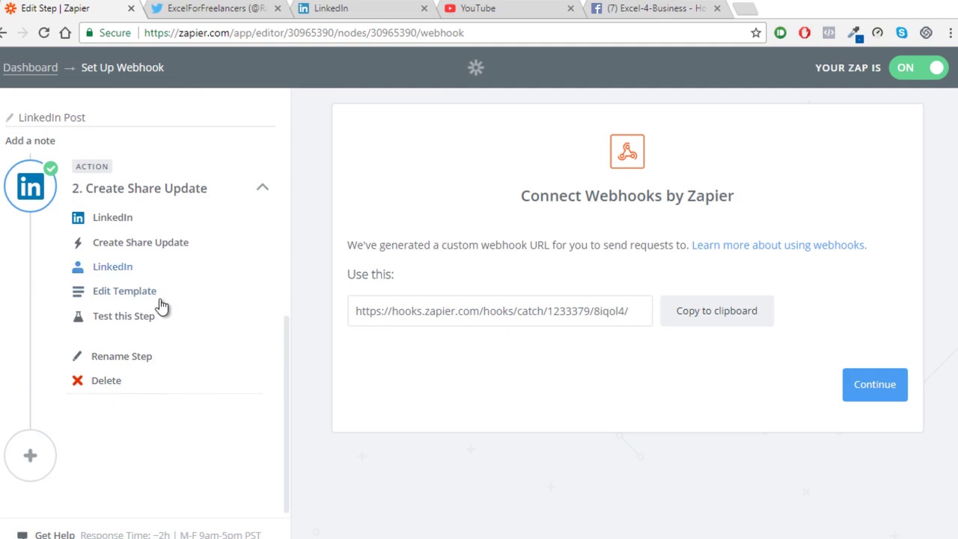
click(124, 291)
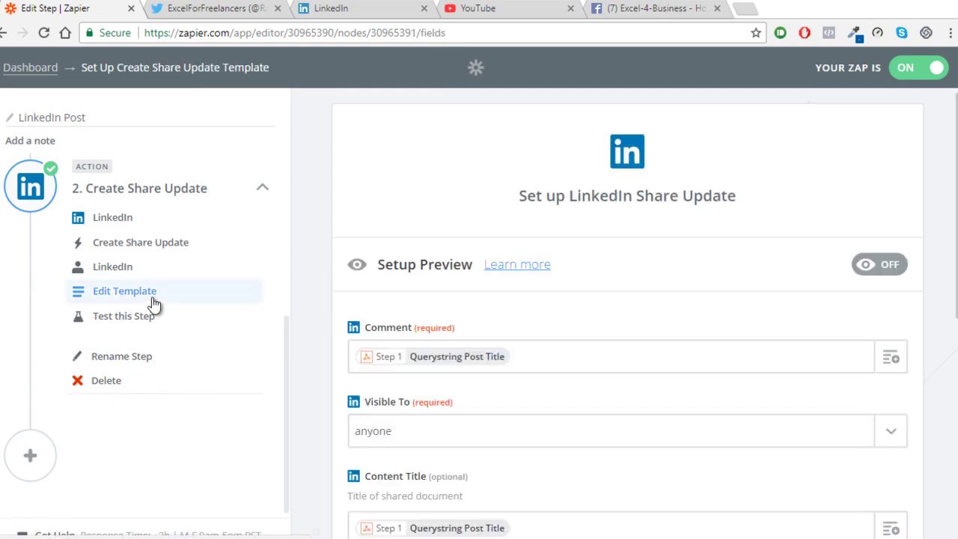
scroll(544, 343, down, 2)
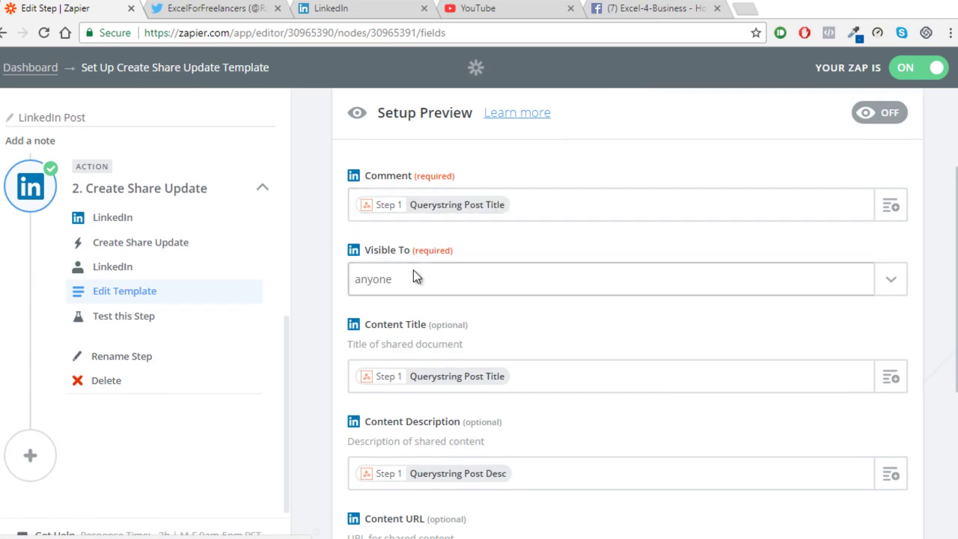
click(446, 279)
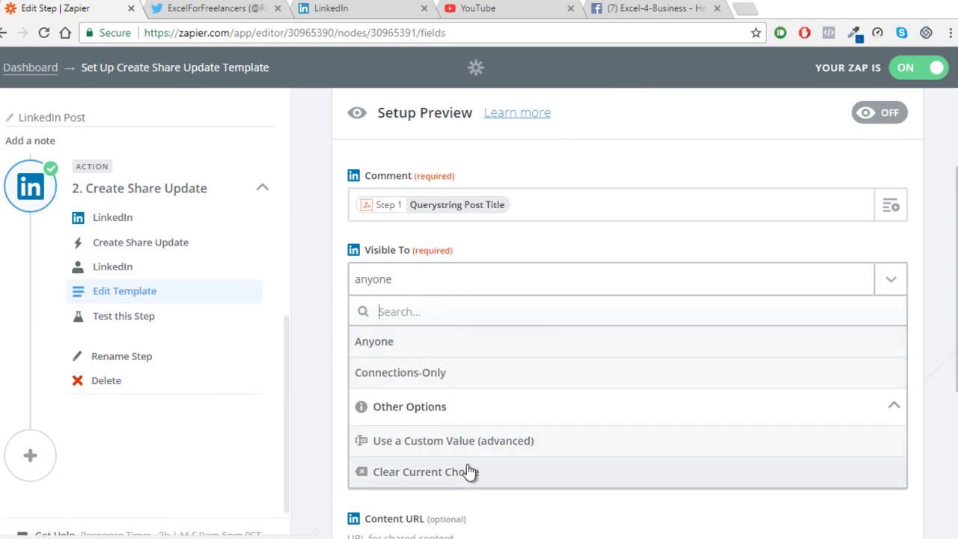
click(472, 278)
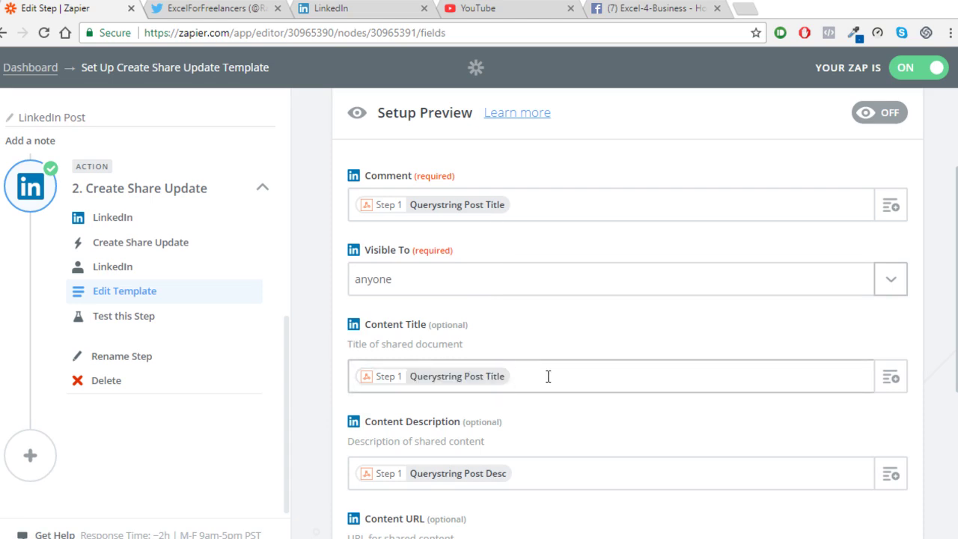
Inspect the Content URL field's video link mapping, then go back to the Zapier dashboard.
scroll(517, 419, down, 1)
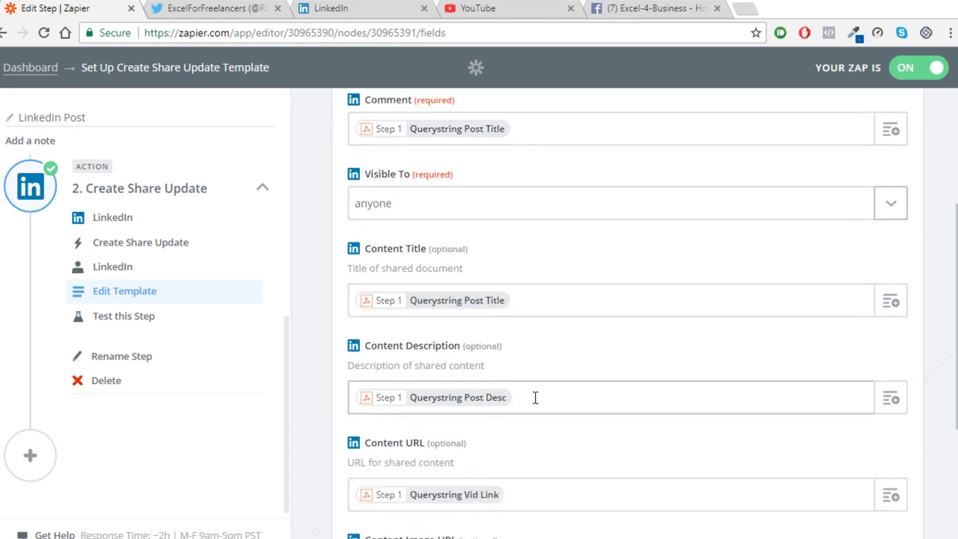
scroll(543, 461, down, 3)
click(398, 256)
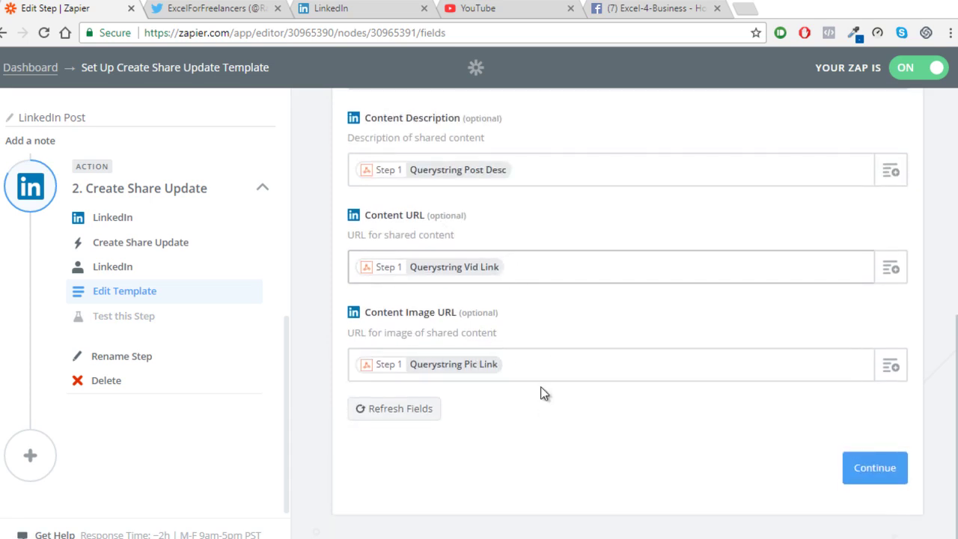
scroll(478, 431, up, 6)
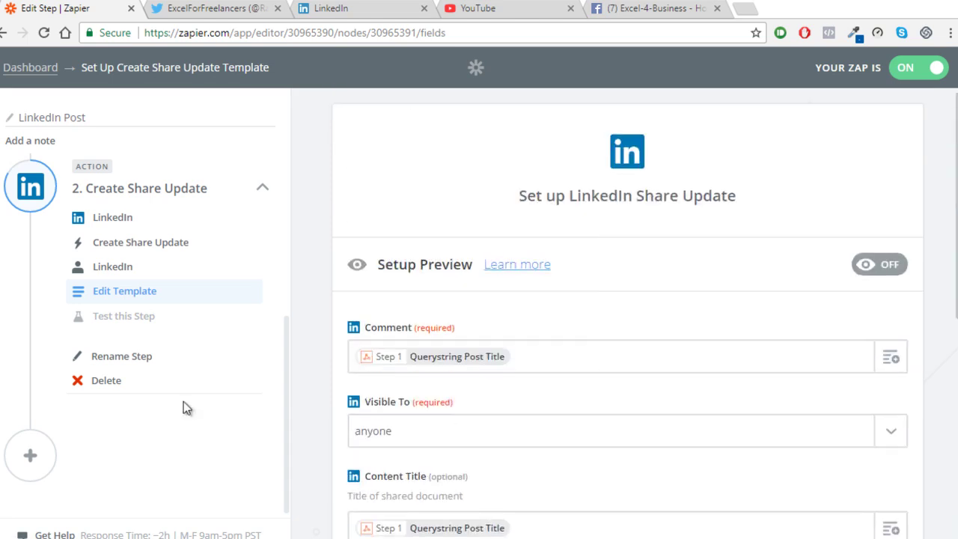
click(33, 69)
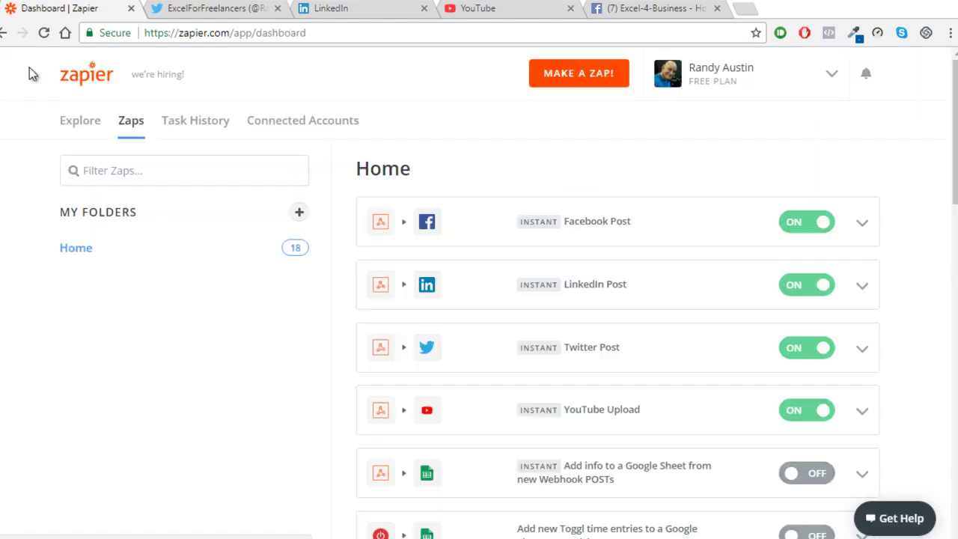
Open the Twitter Post zap, reveal its Catch Hook webhook URL and select its final characters.
click(596, 349)
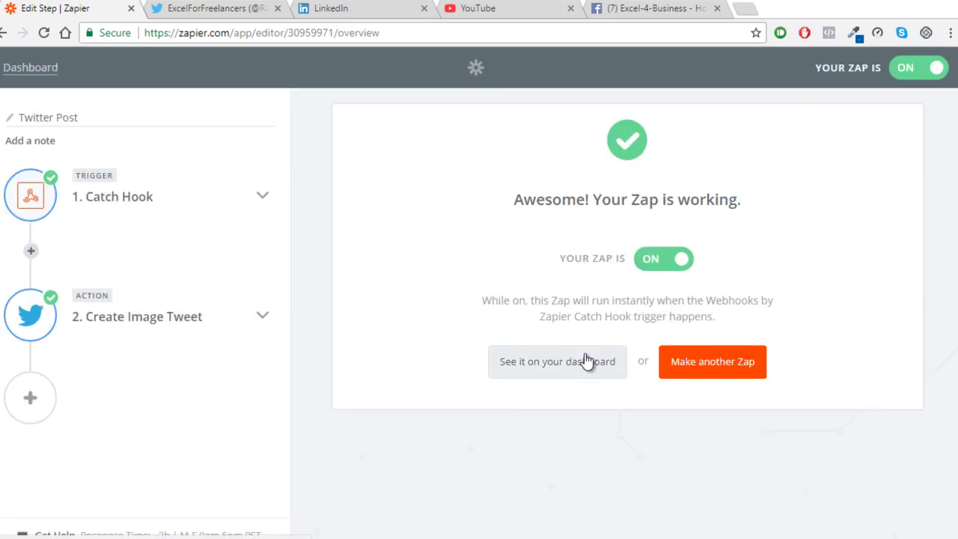
click(253, 198)
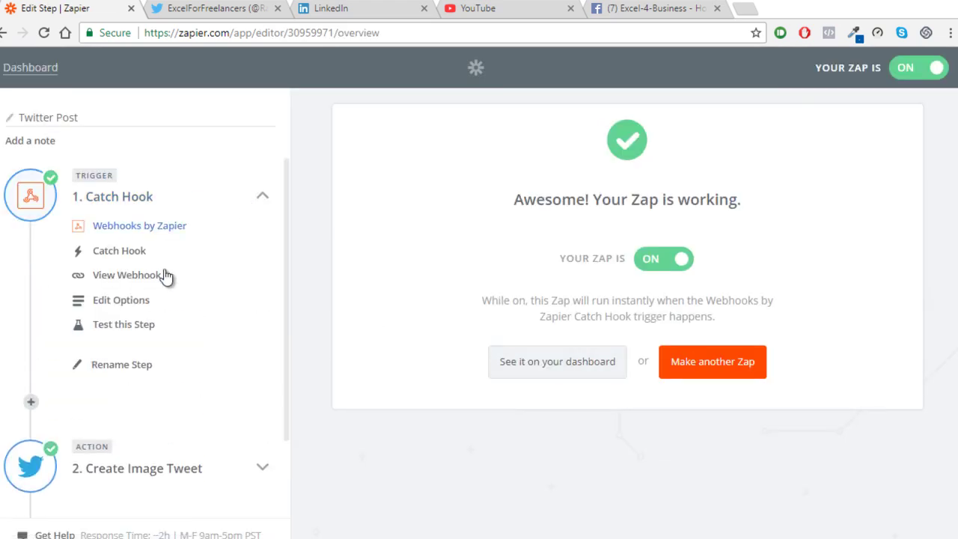
click(142, 276)
drag(633, 317, 616, 315)
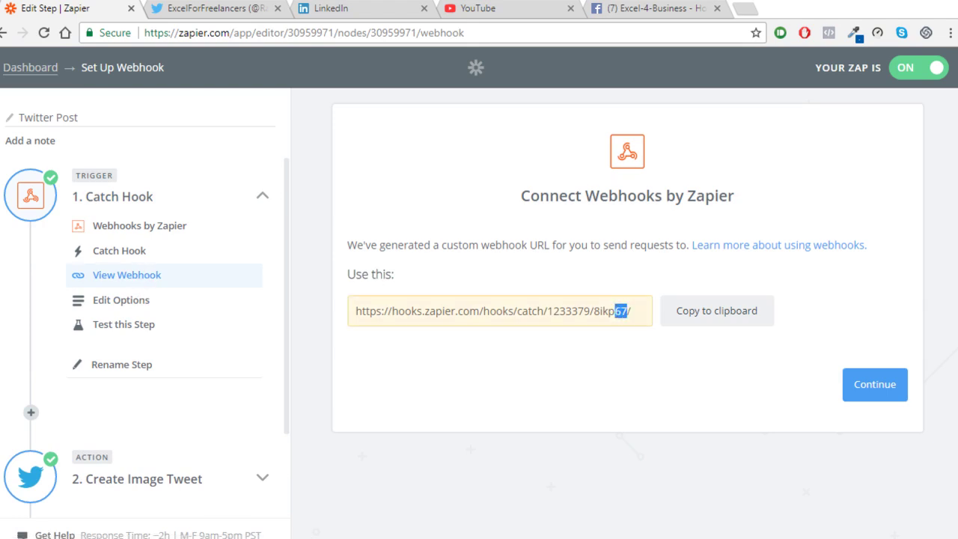
key(alt+Tab)
Match the Twitter URL code in PostToSM to the zap, reviewing the Facebook, YouTube and Twitter blocks.
scroll(480, 369, down, 2)
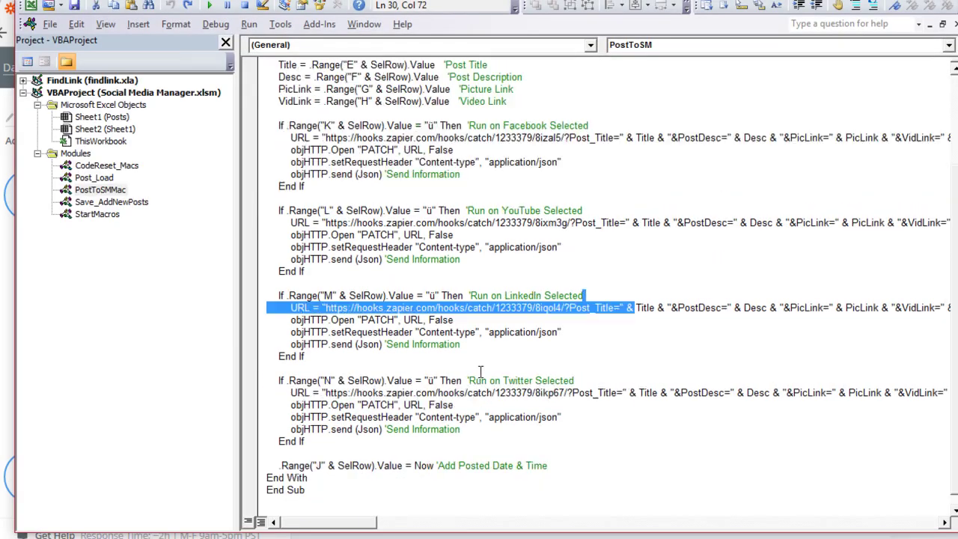
drag(561, 392, 500, 382)
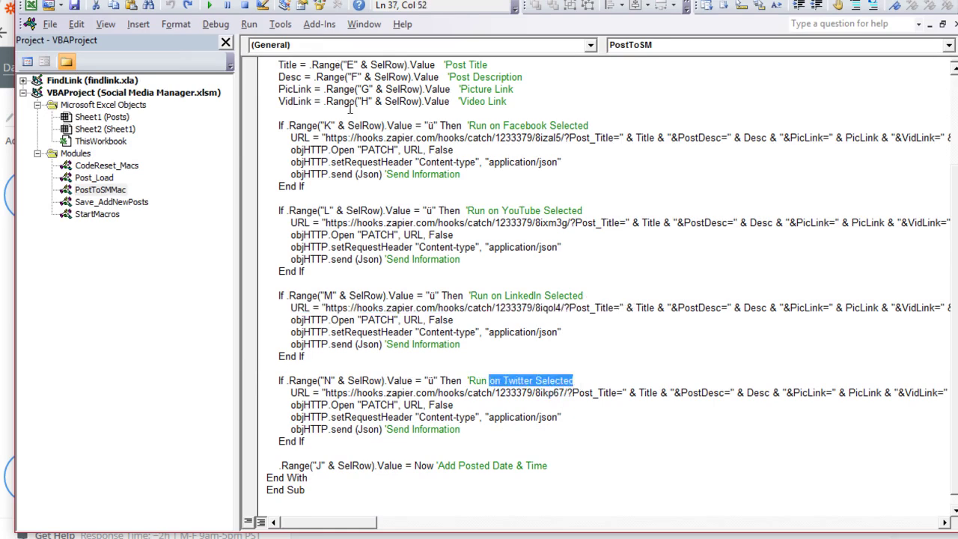
drag(275, 123, 334, 186)
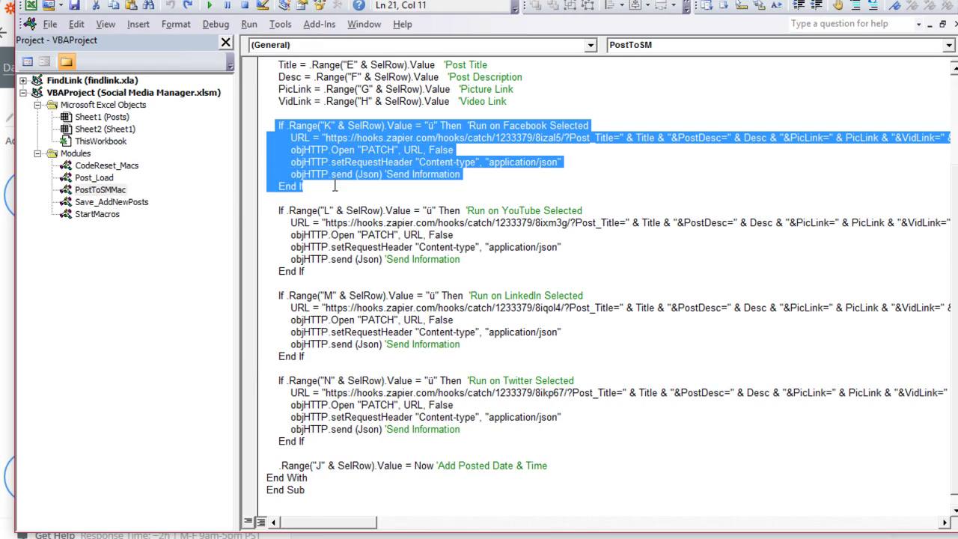
click(289, 213)
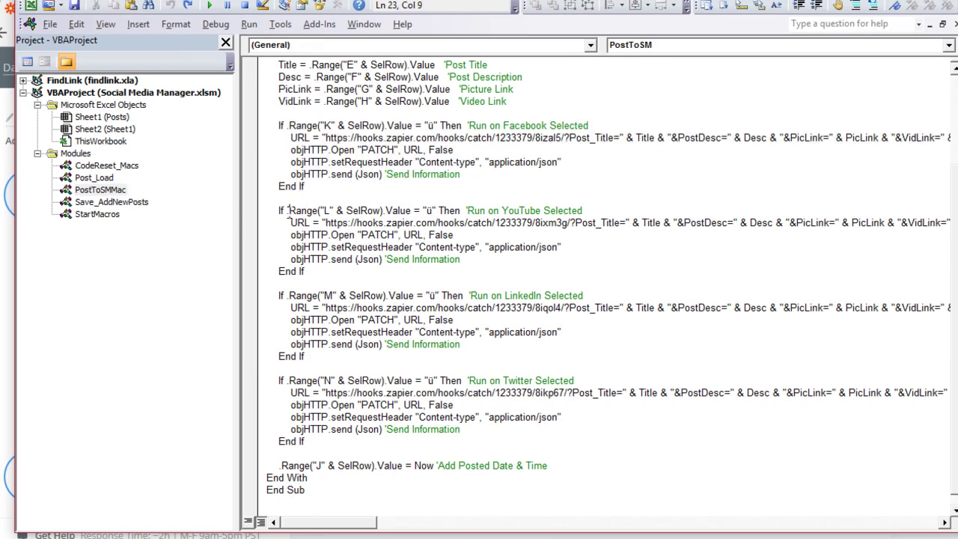
drag(297, 303, 306, 429)
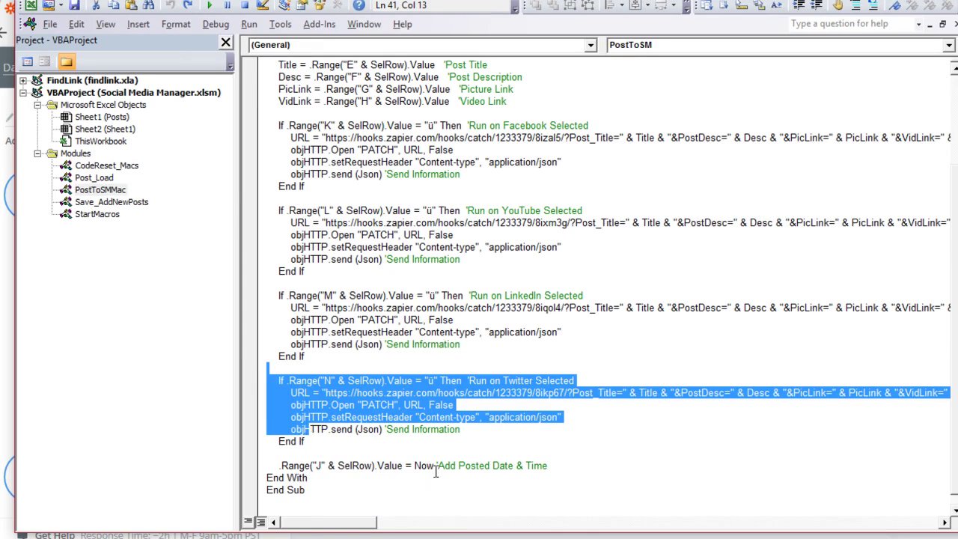
click(2, 436)
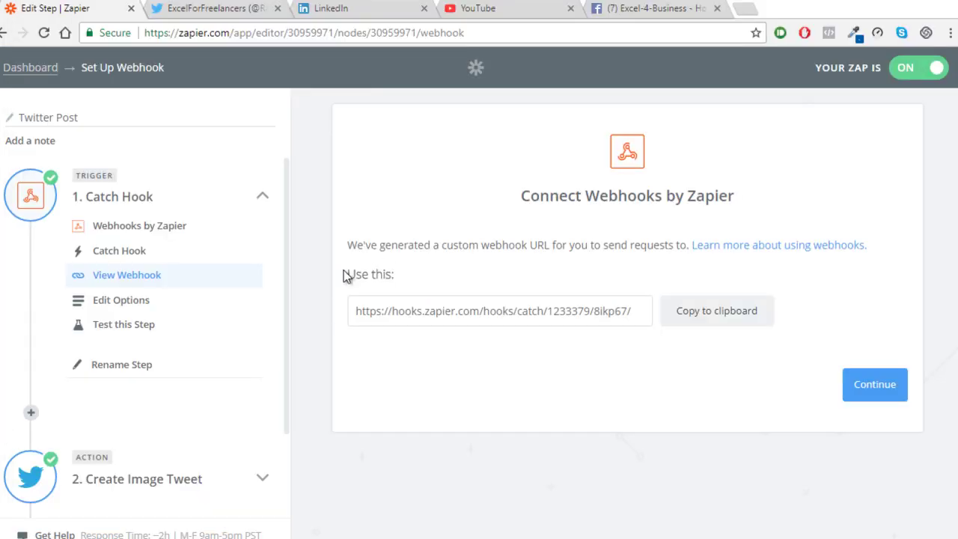
Open the Create Image Tweet template and check that Post Title fills the tweet text.
scroll(170, 456, down, 3)
click(261, 377)
scroll(230, 410, down, 2)
click(144, 328)
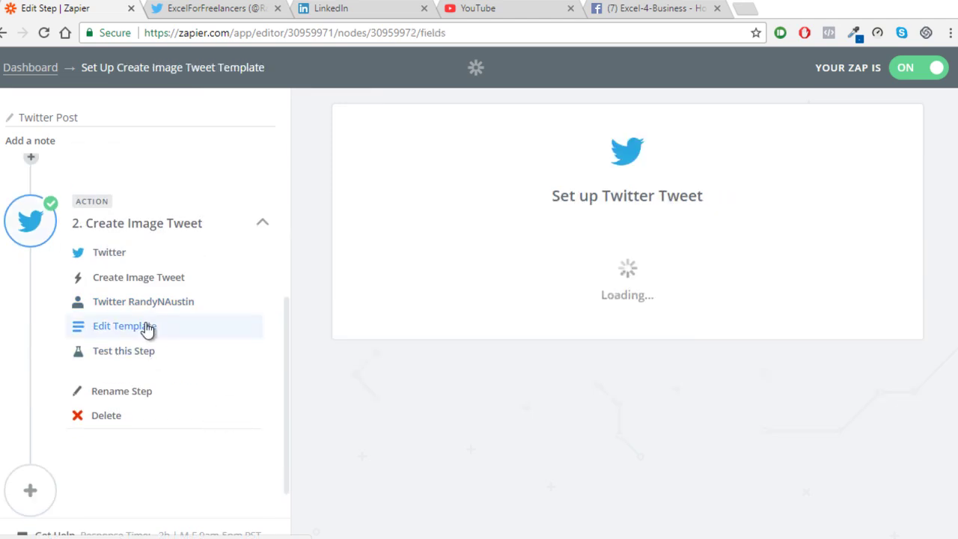
click(502, 375)
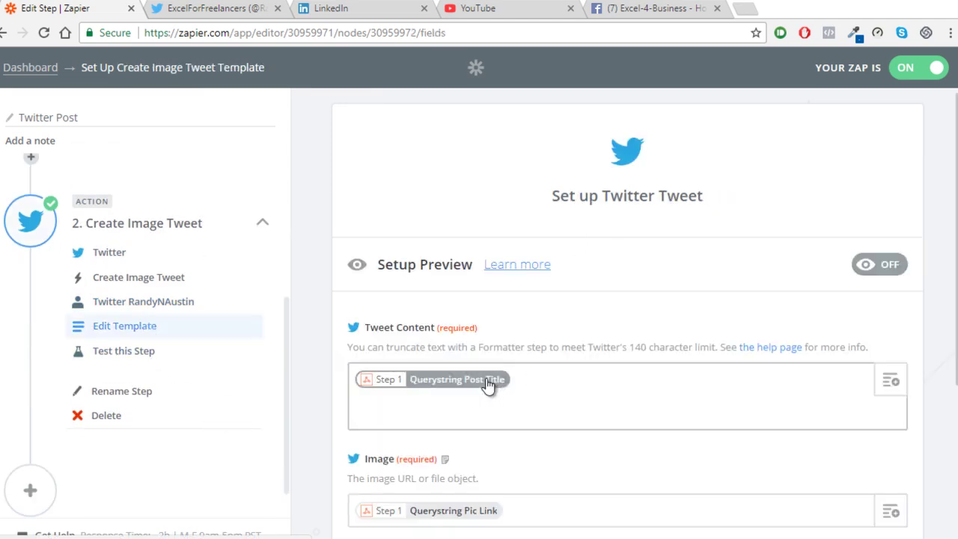
scroll(549, 392, down, 2)
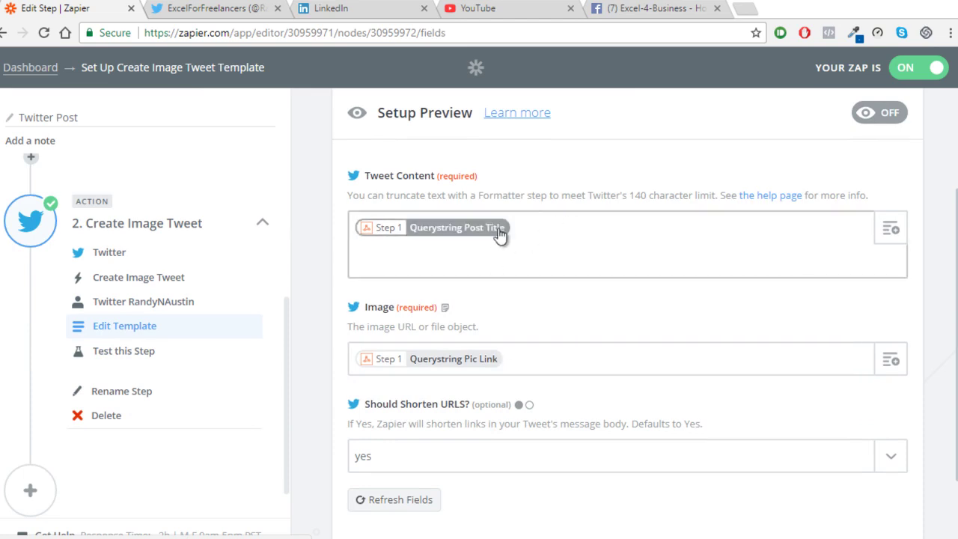
Confirm Pic Link supplies the tweet image, then open the YouTube Upload zap from the dashboard.
click(504, 354)
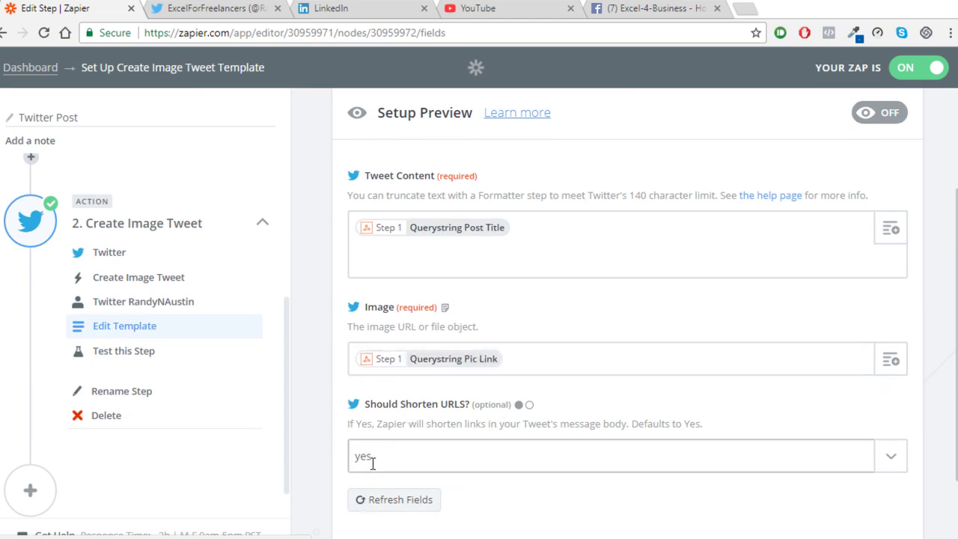
scroll(411, 437, down, 2)
scroll(419, 442, up, 2)
scroll(419, 438, down, 1)
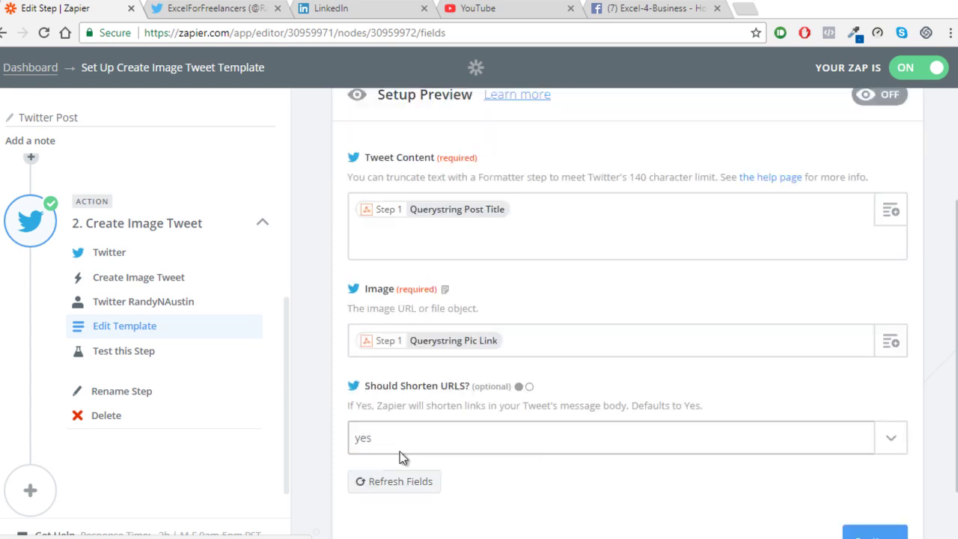
scroll(568, 458, up, 2)
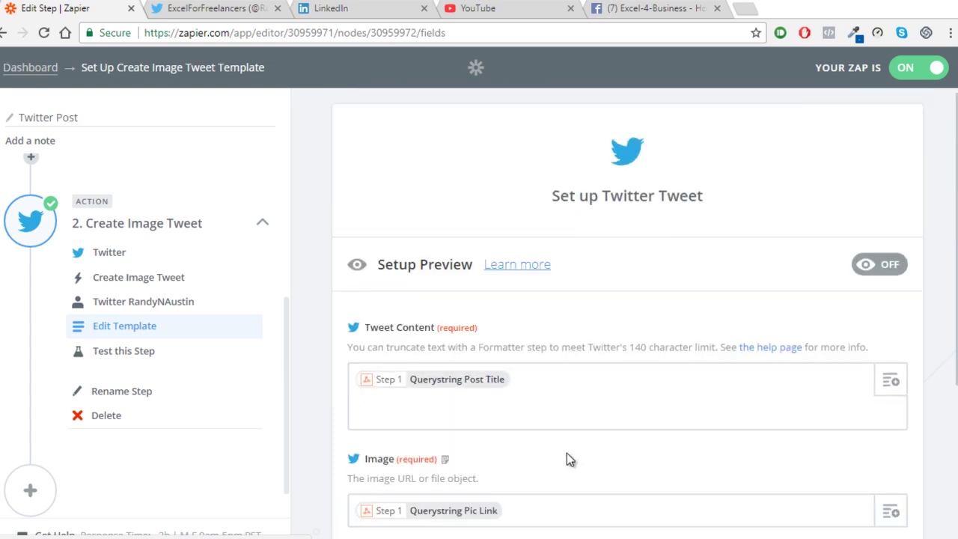
scroll(567, 452, down, 3)
scroll(503, 216, up, 1)
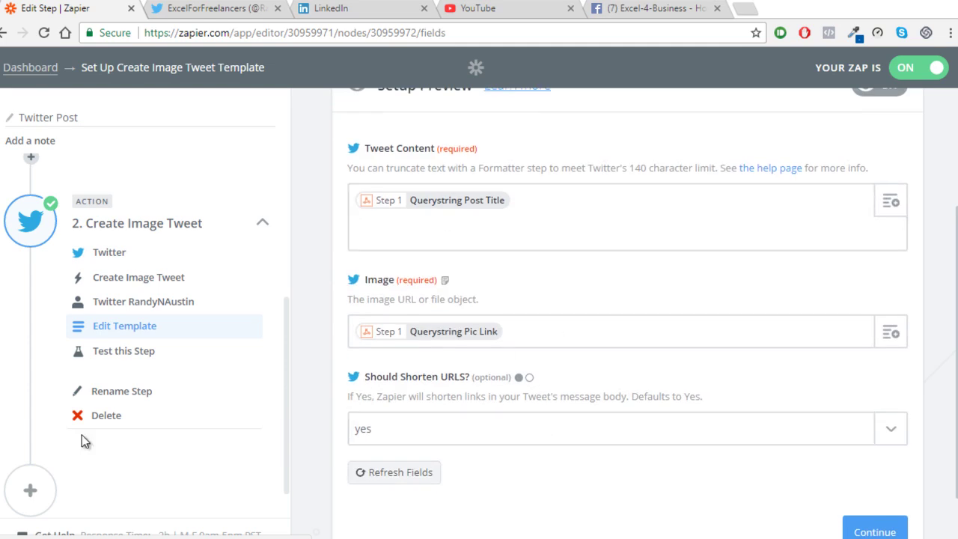
click(31, 69)
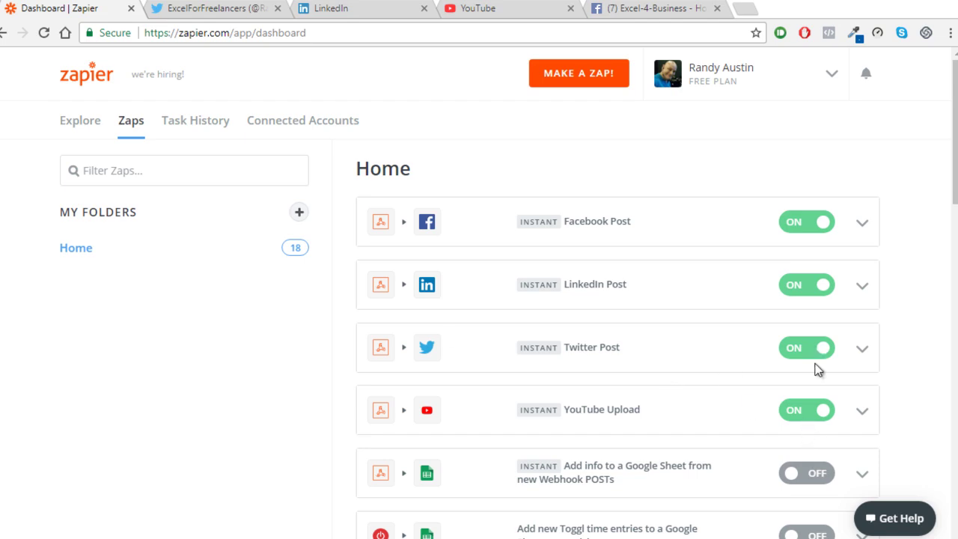
click(818, 383)
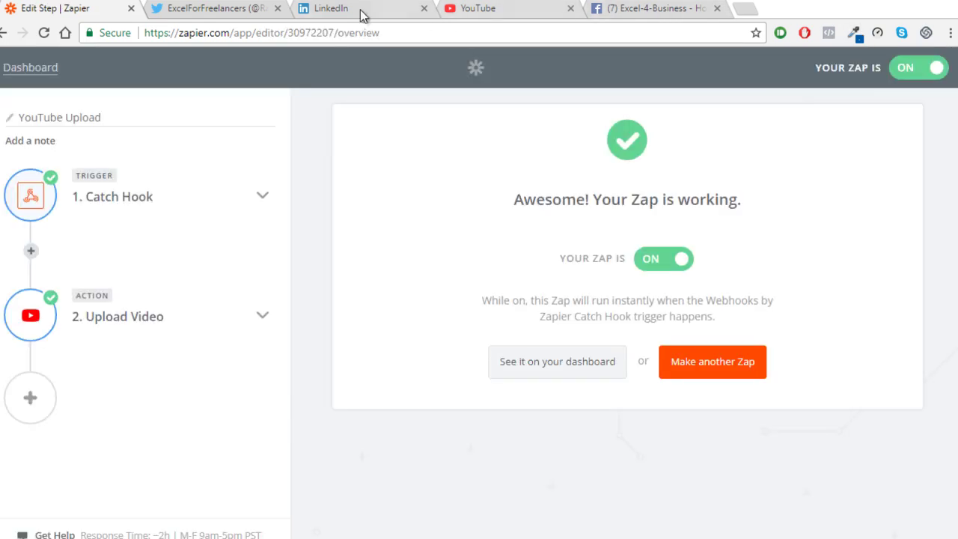
Browse the Twitter profile's Jan 2 YouTube-link tweets, then go to the LinkedIn home feed.
click(196, 9)
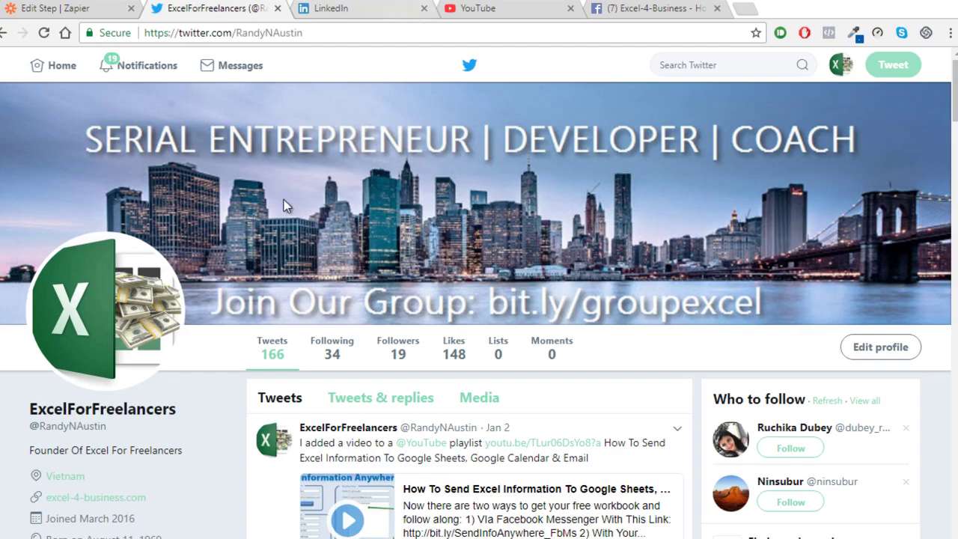
scroll(265, 237, down, 3)
scroll(267, 245, up, 3)
scroll(233, 357, down, 3)
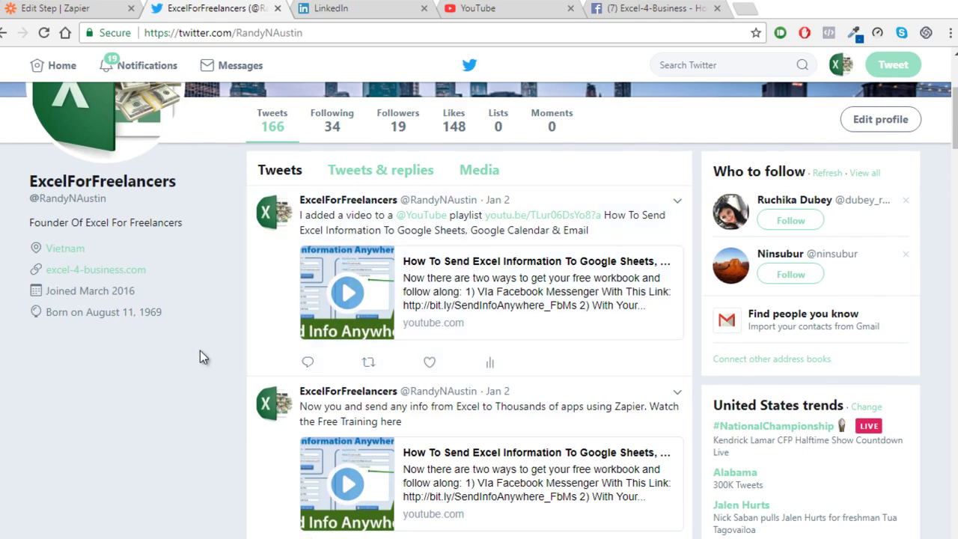
scroll(198, 351, up, 1)
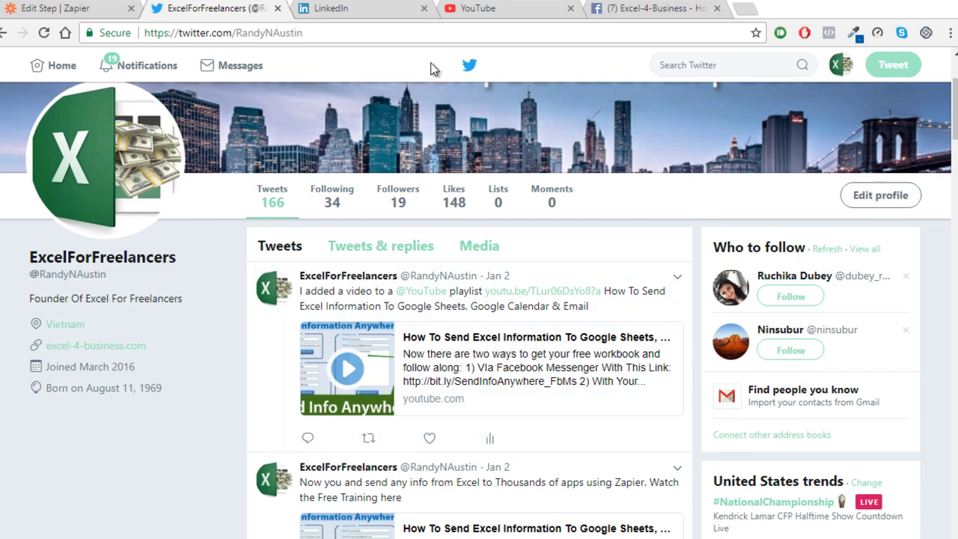
click(358, 13)
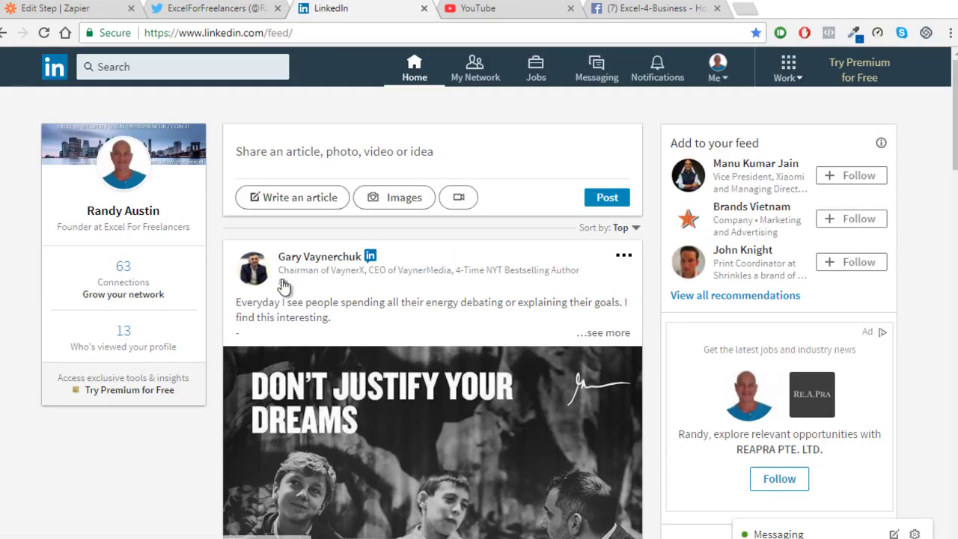
Visit the LinkedIn profile page and browse back through the home feed.
scroll(280, 280, down, 1)
scroll(254, 262, up, 1)
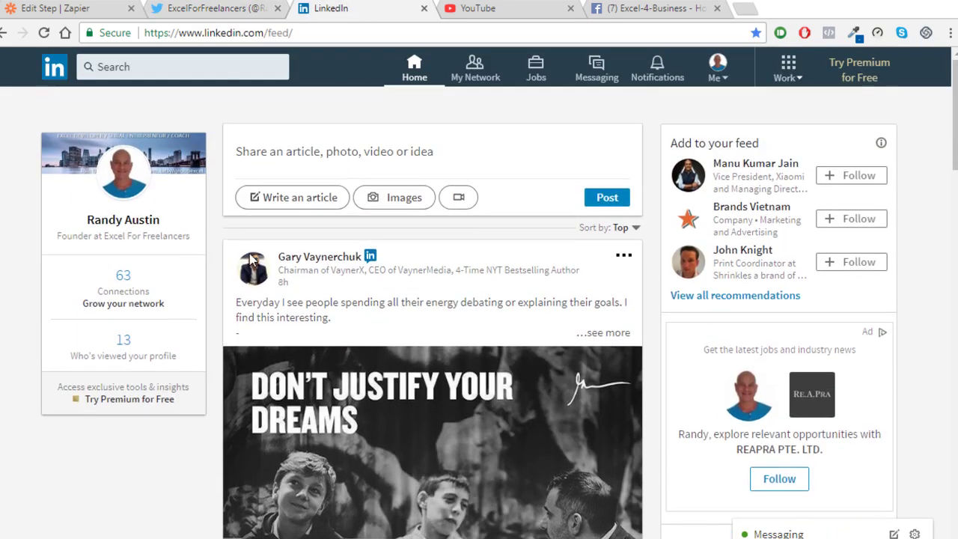
click(136, 162)
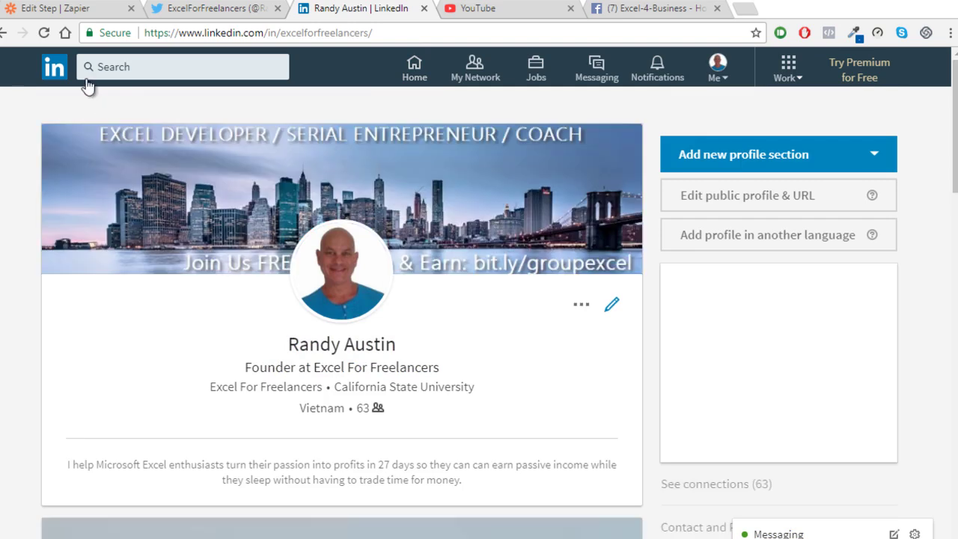
click(55, 69)
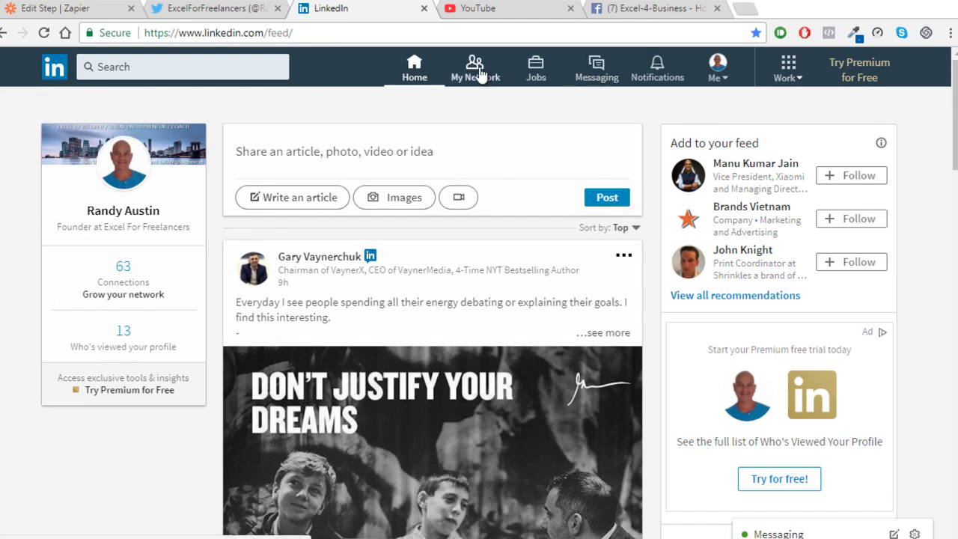
scroll(397, 199, down, 7)
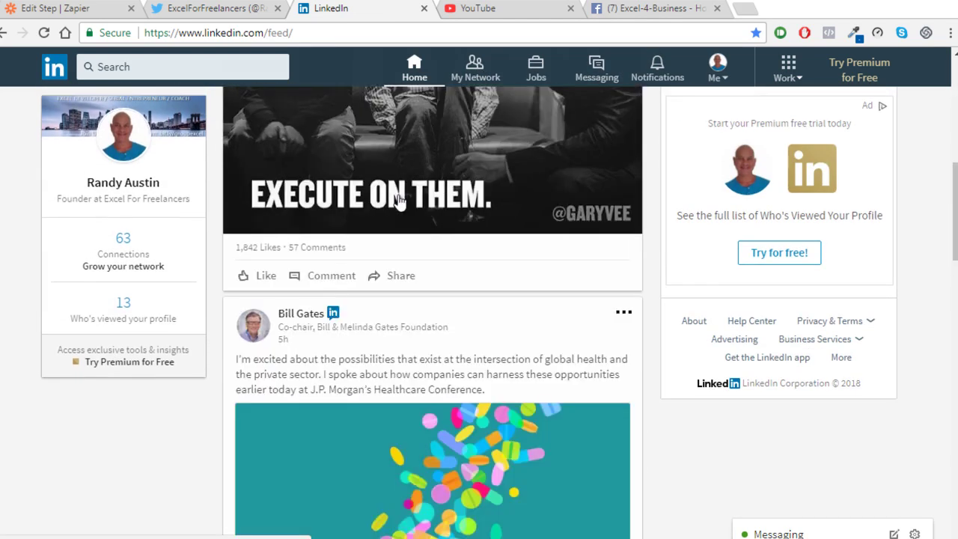
scroll(398, 199, down, 7)
scroll(288, 291, up, 8)
scroll(230, 203, up, 6)
Show the profile's recent activity filtered to shared Posts.
click(125, 135)
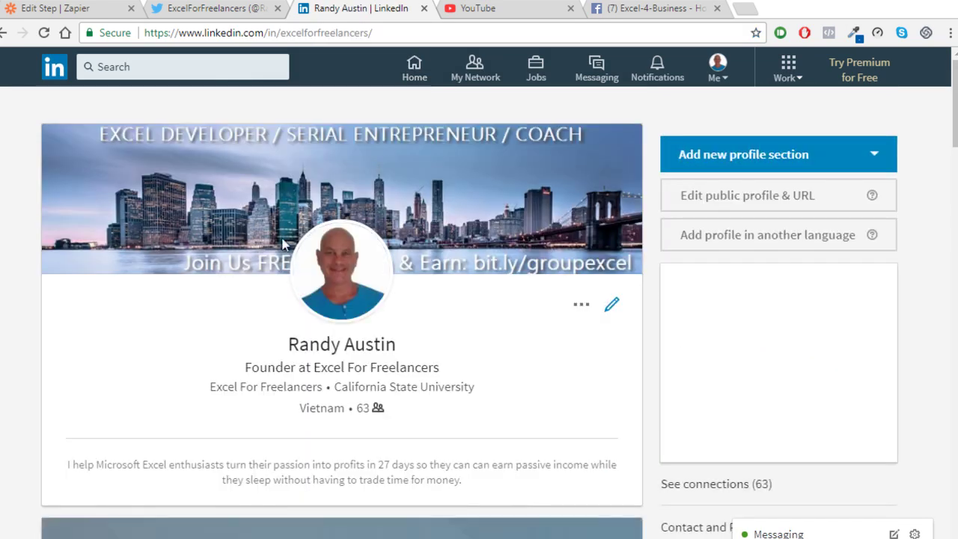
scroll(439, 295, down, 3)
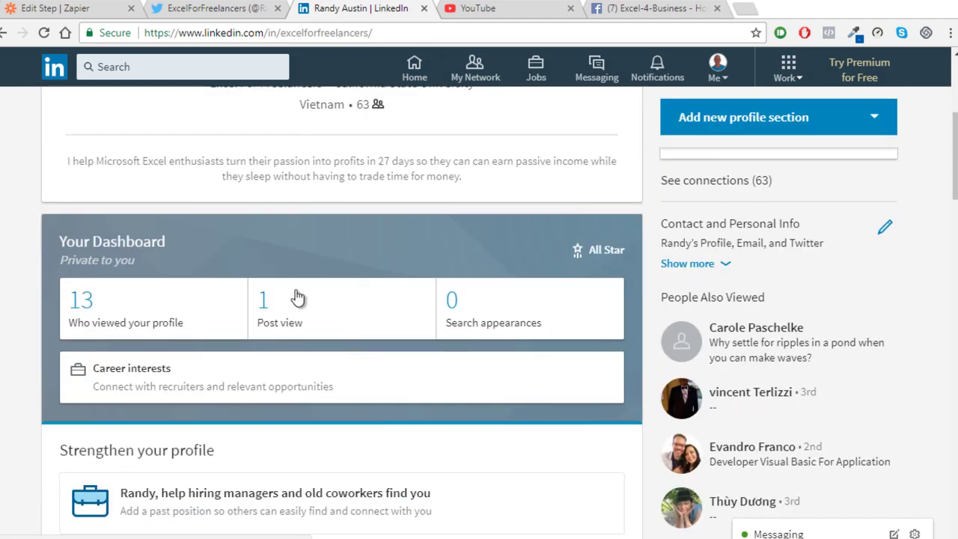
click(298, 297)
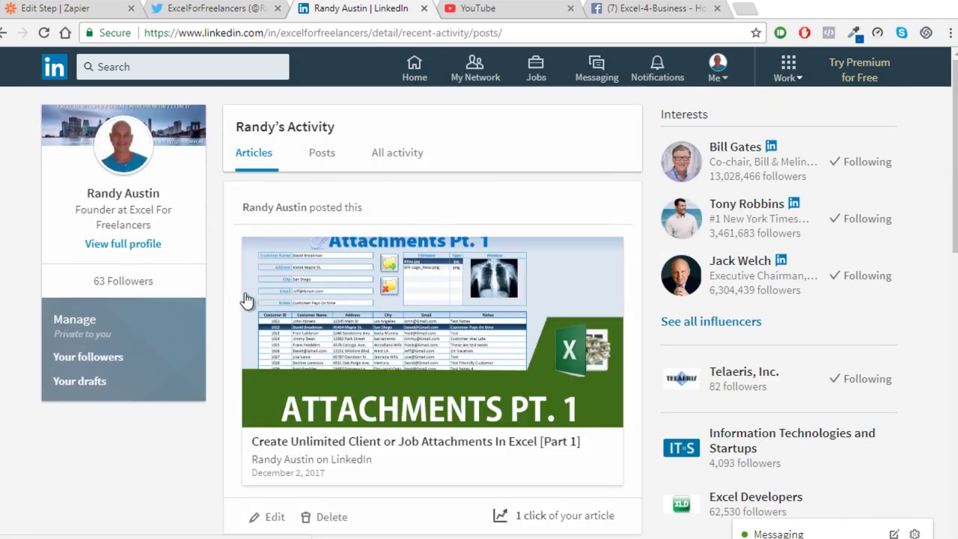
click(323, 153)
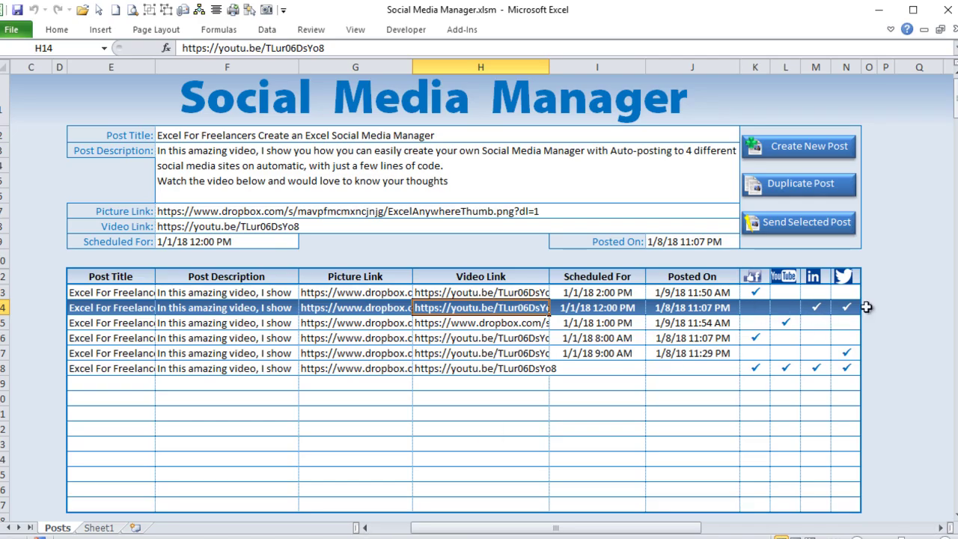
Send row 14's post with Send Selected Post, stamping Posted On 1/9/18 12:00 PM.
click(801, 226)
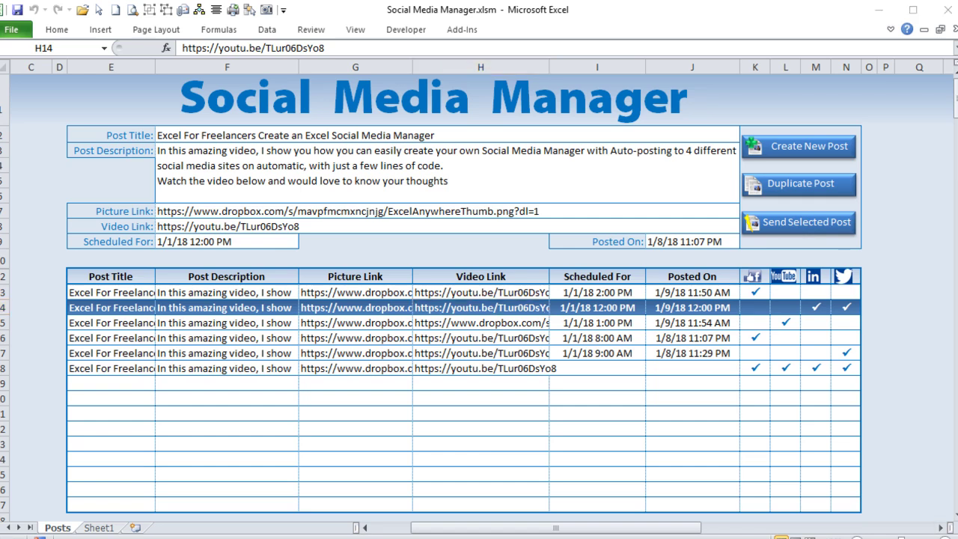
key(alt+Tab)
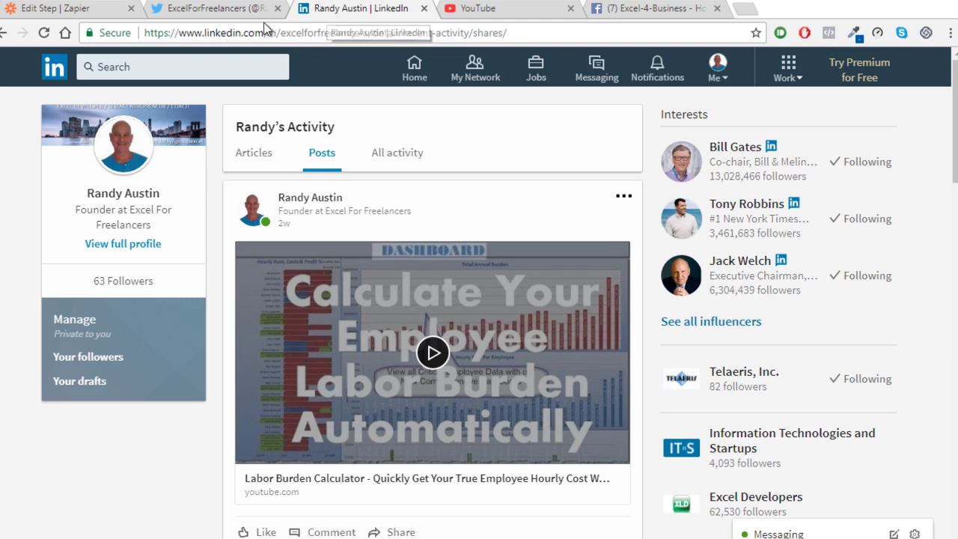
Reload Twitter and find the new image tweet 'Excel For Freelancers Create an Excel Social Media Manager'.
click(201, 12)
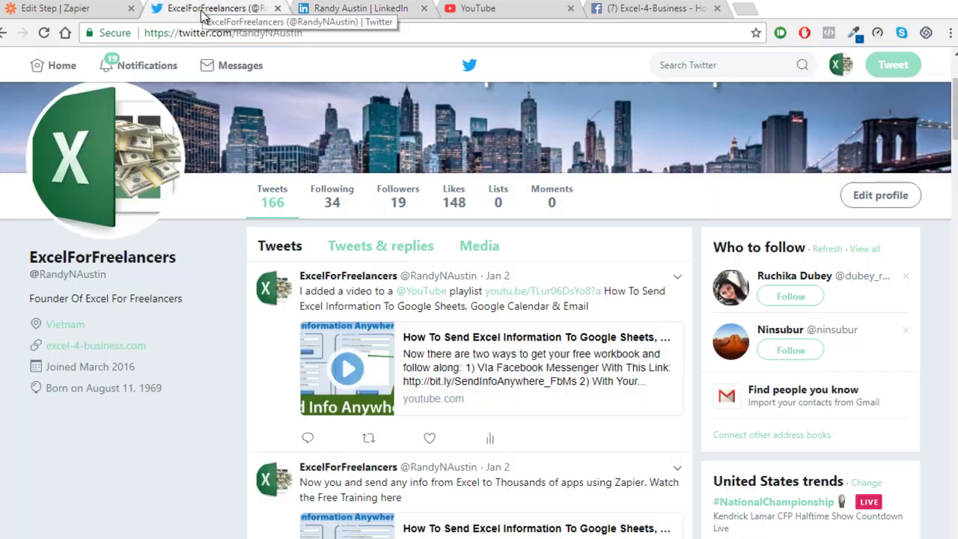
click(44, 33)
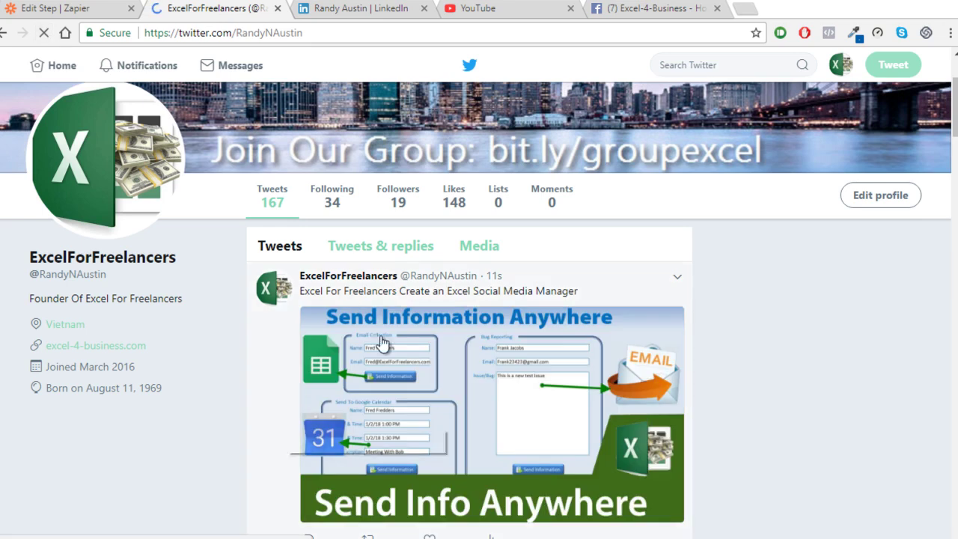
drag(593, 297, 309, 295)
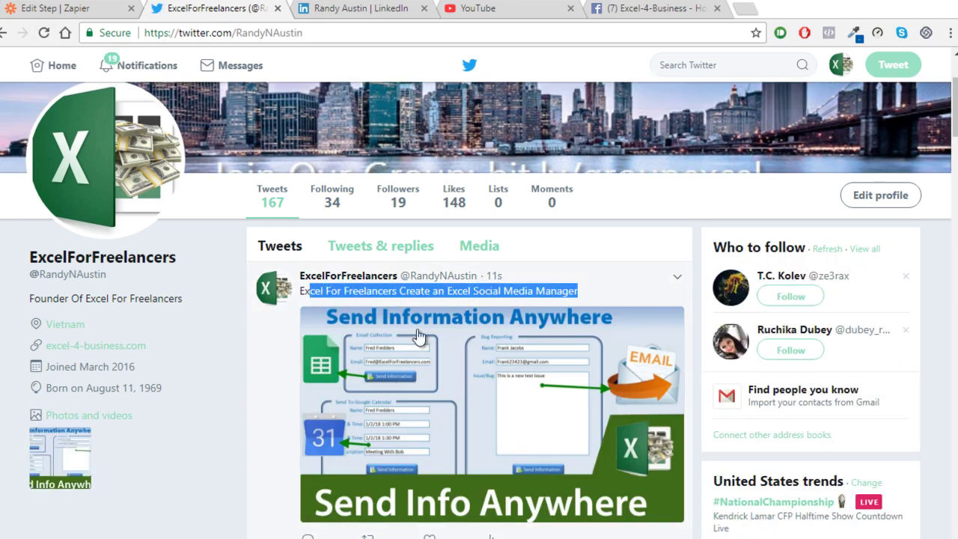
scroll(442, 404, down, 2)
scroll(441, 404, up, 2)
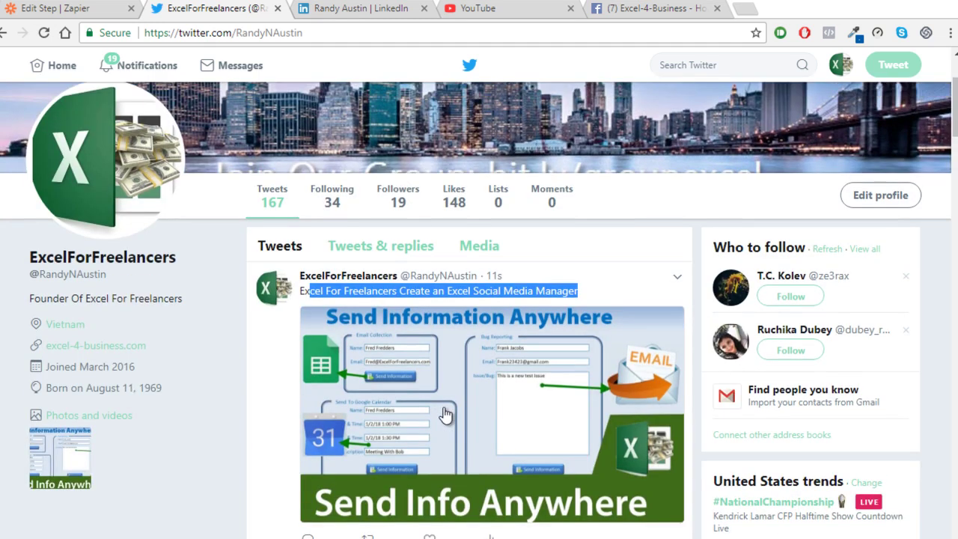
click(394, 11)
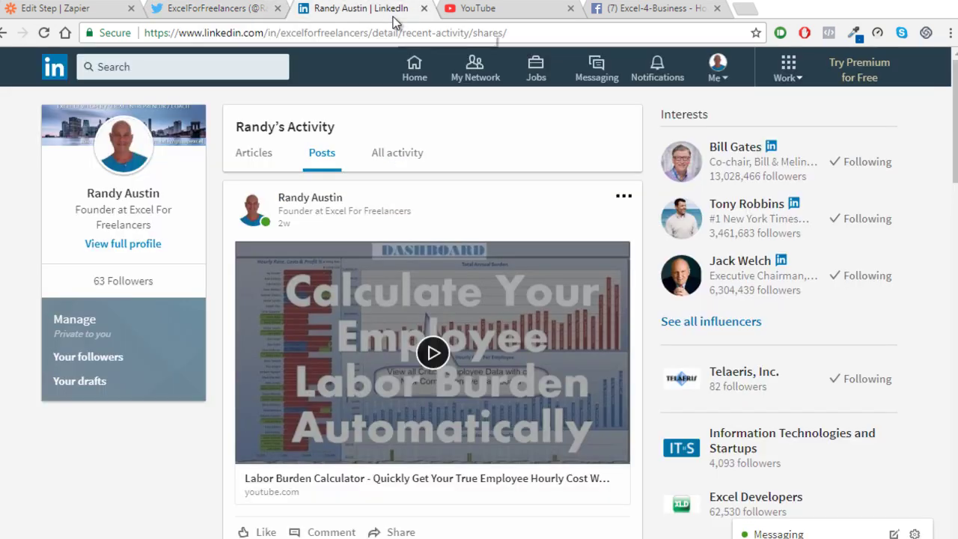
Reload LinkedIn, find the new Social Media Manager video share, and play it briefly.
click(43, 34)
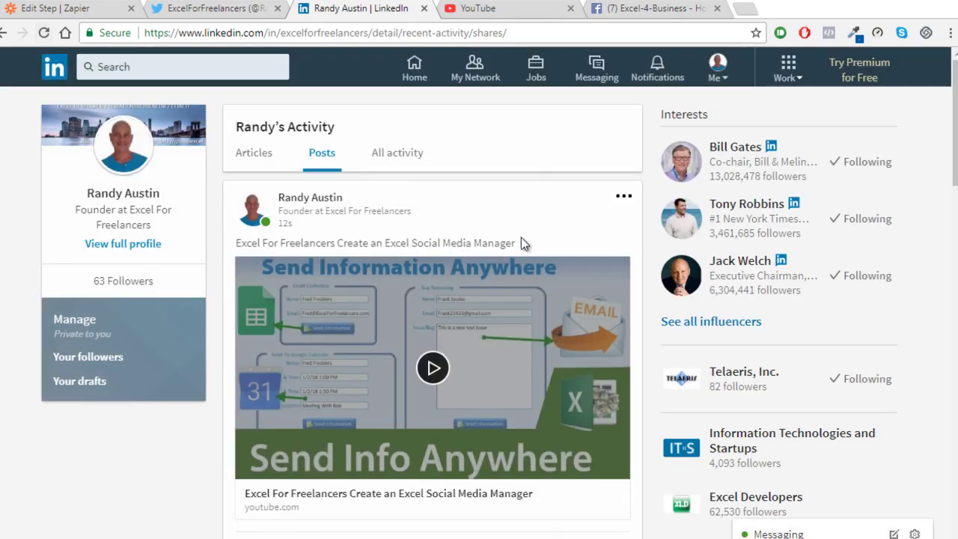
drag(515, 242, 252, 243)
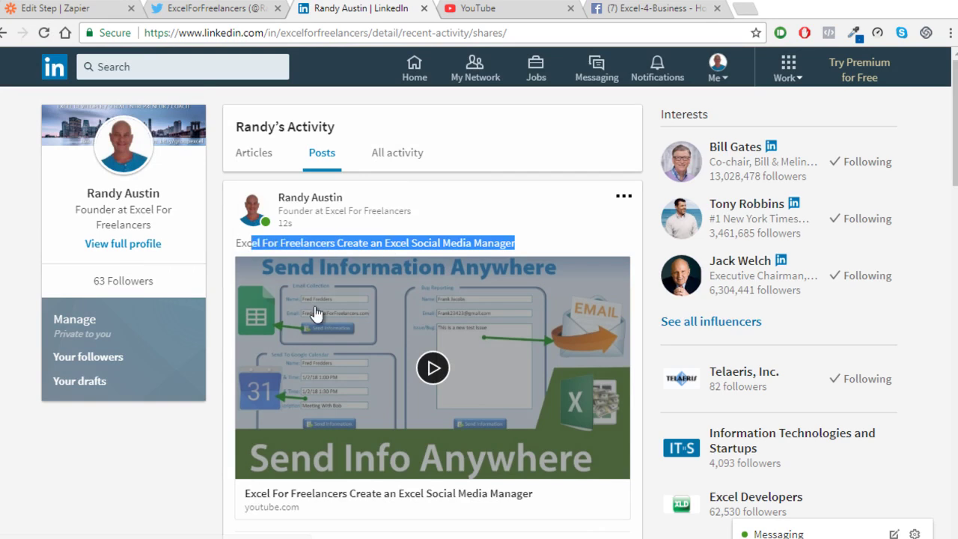
scroll(316, 313, down, 1)
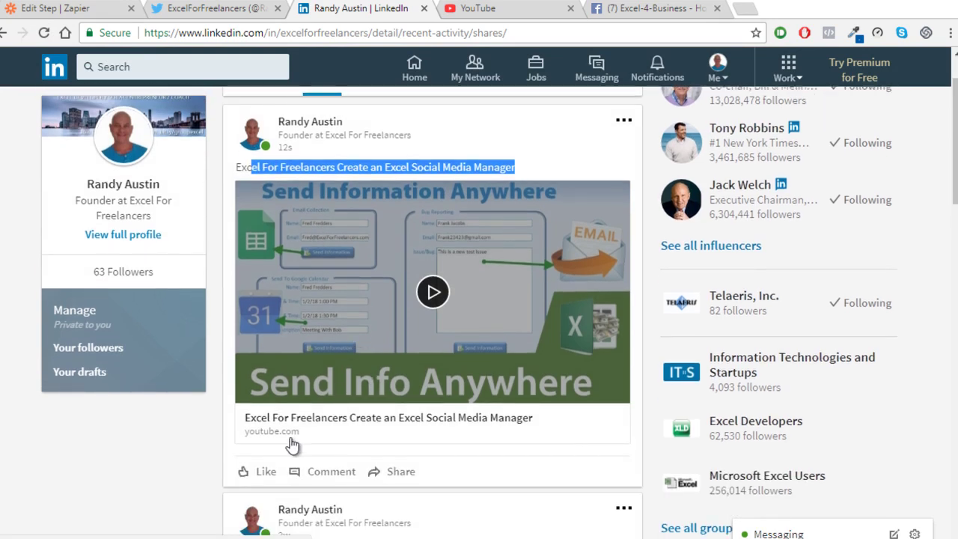
click(425, 303)
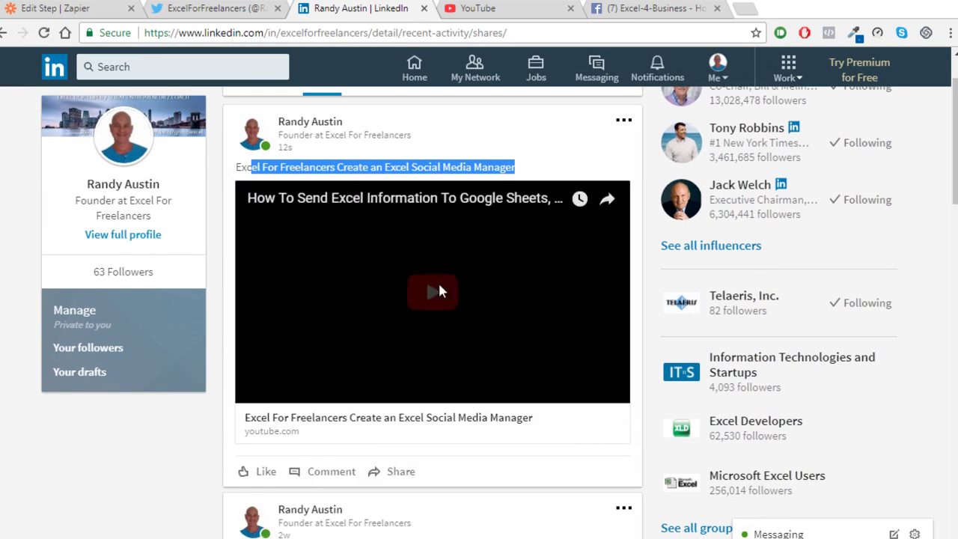
click(250, 374)
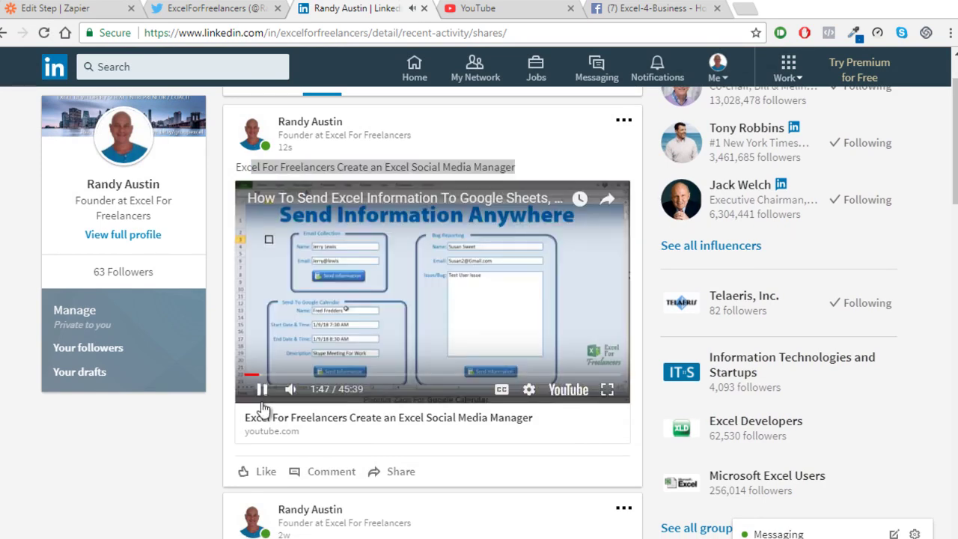
click(262, 400)
scroll(261, 439, down, 2)
scroll(261, 300, up, 2)
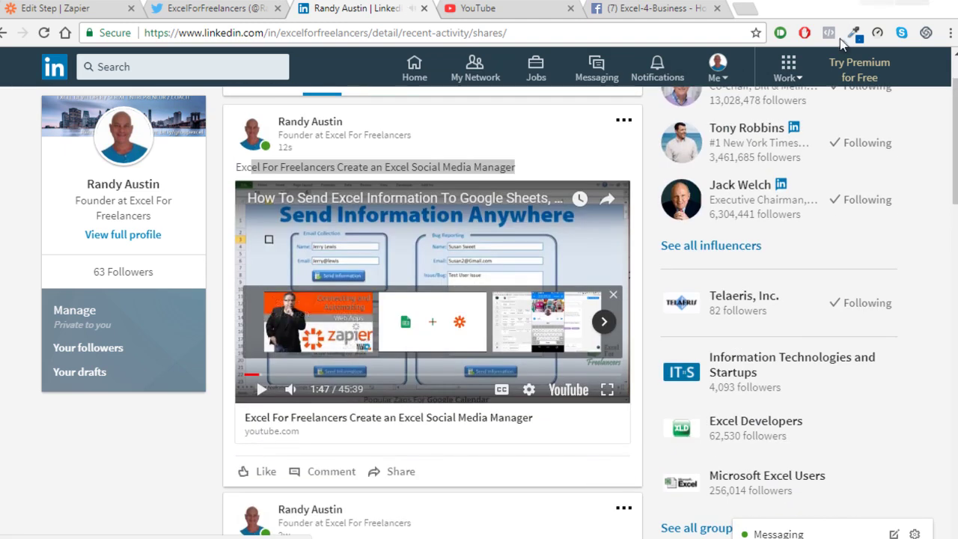
click(885, 8)
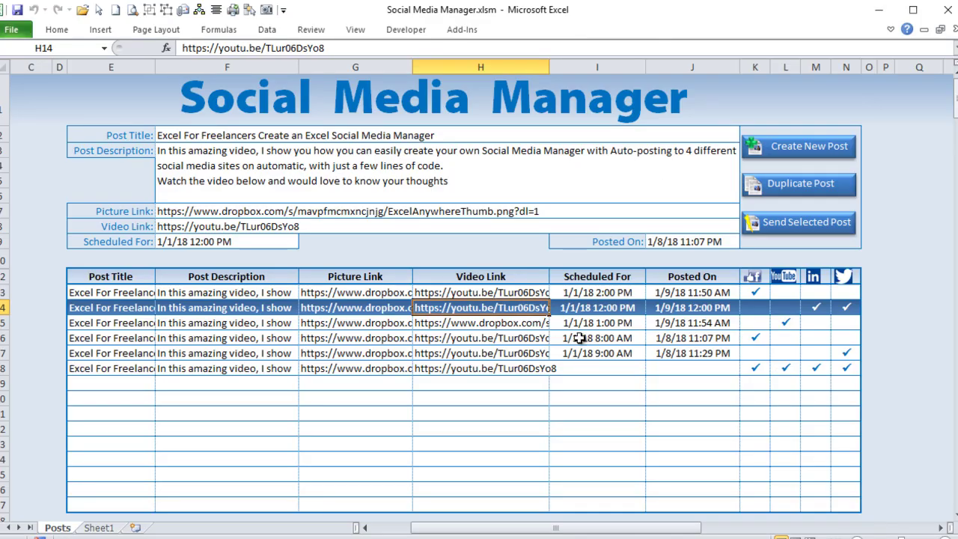
Review the Scheduled For dates I13:I17 and row 14's Posted On time.
drag(599, 291, 592, 353)
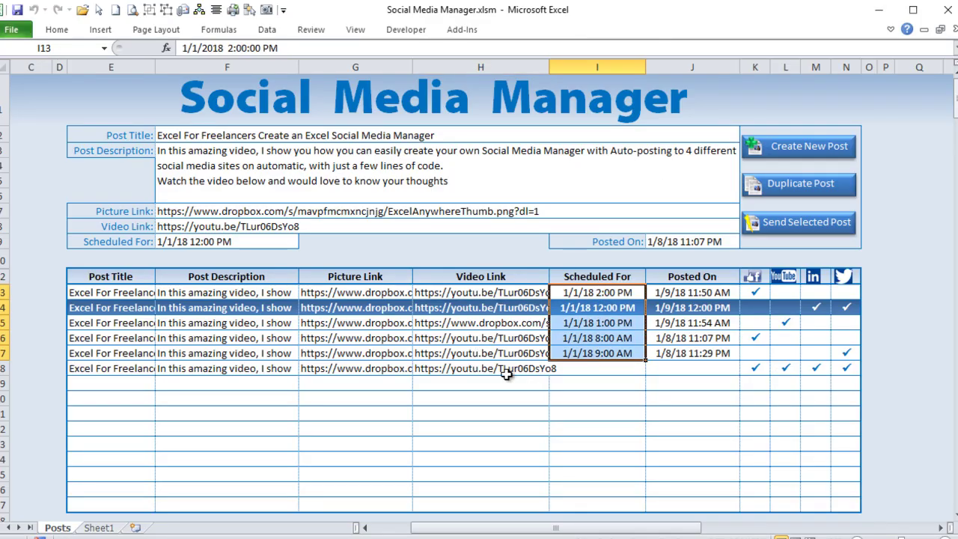
click(502, 309)
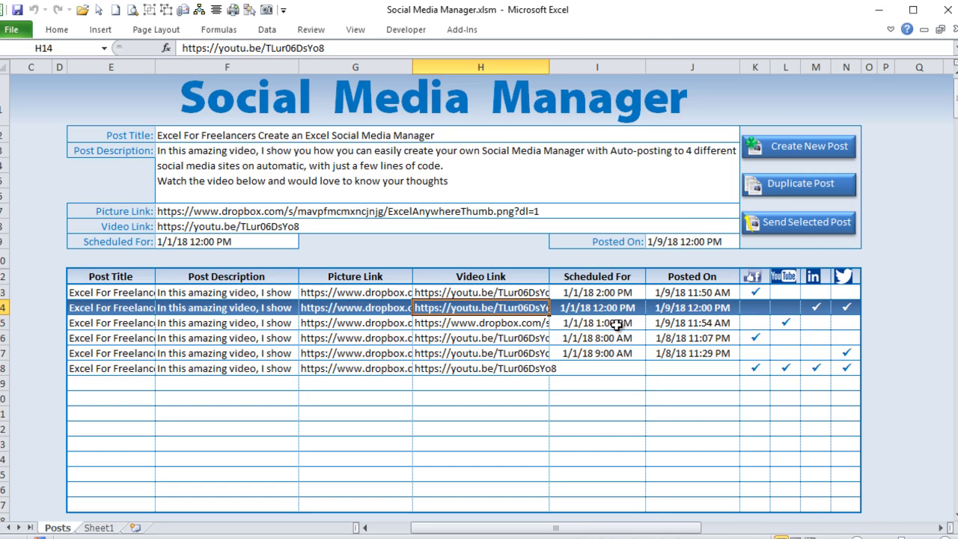
click(717, 313)
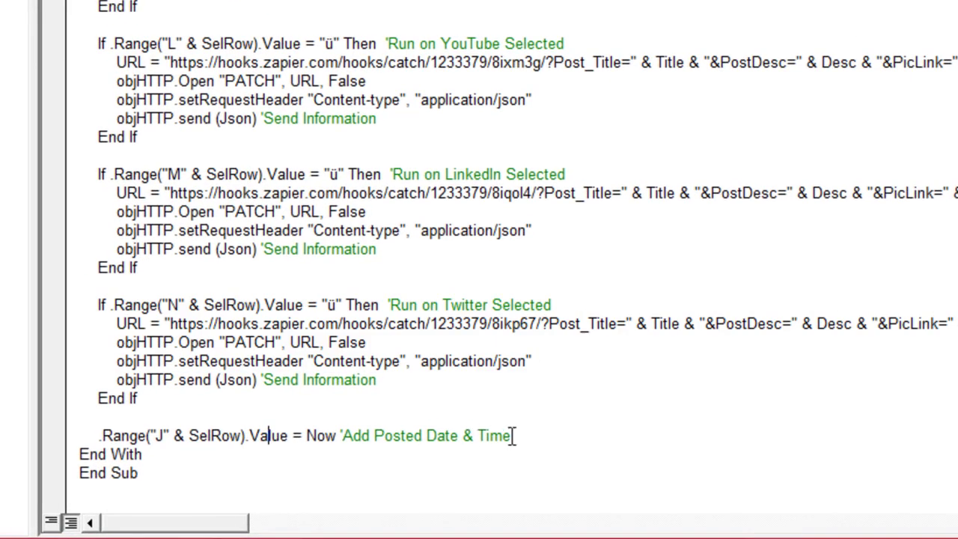
drag(514, 435, 101, 435)
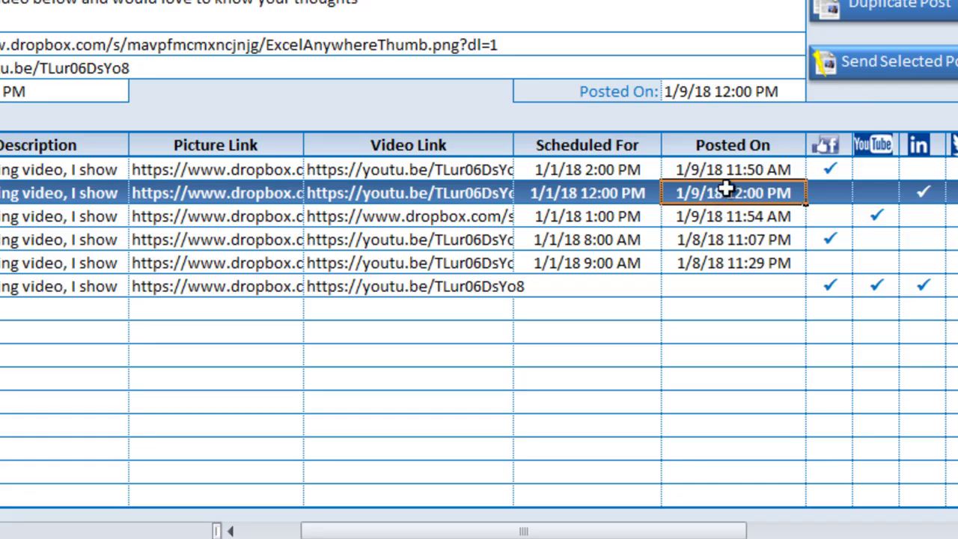
key(ctrl+space)
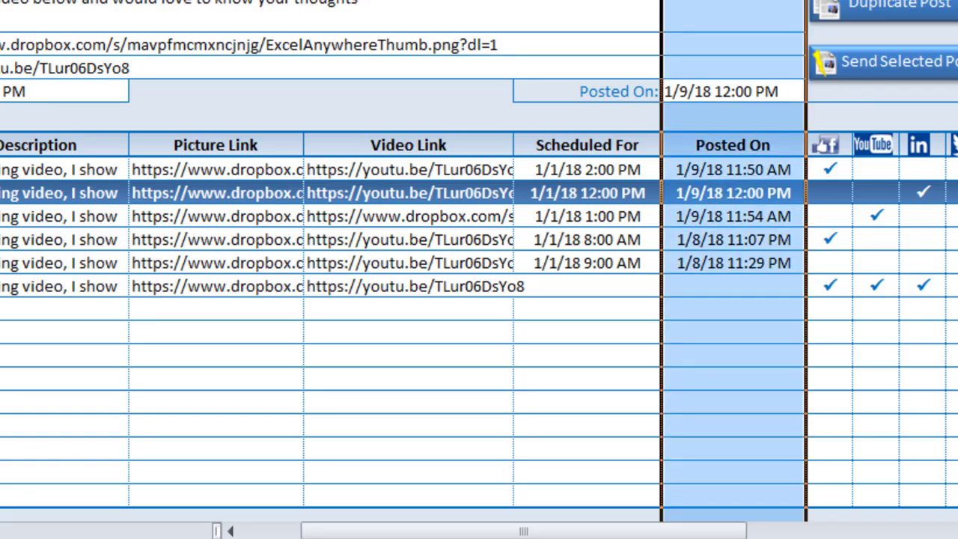
drag(622, 188, 743, 188)
click(754, 192)
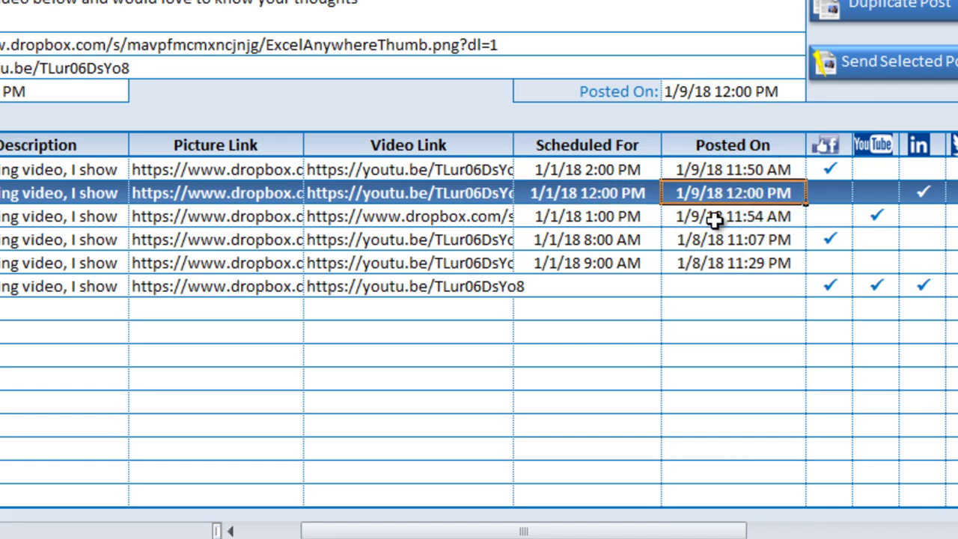
Compare the posts' 1:00 PM and 9:00 AM schedules and select the Video Link, Scheduled For, Posted On columns.
click(607, 278)
click(552, 215)
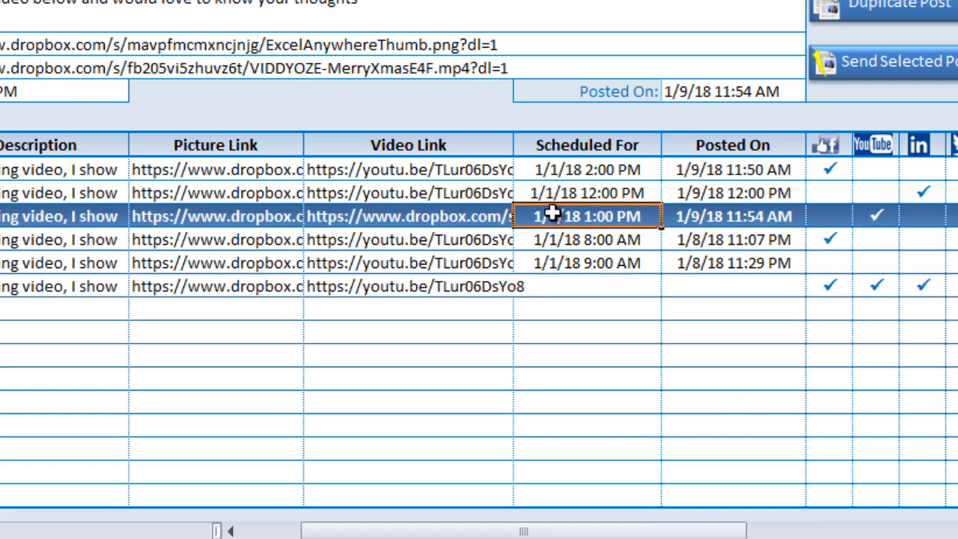
click(563, 257)
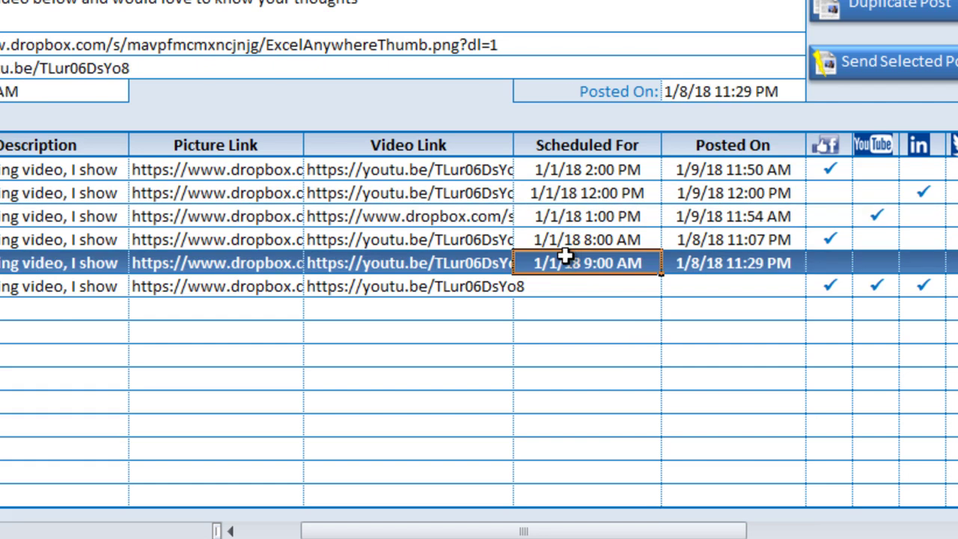
click(576, 286)
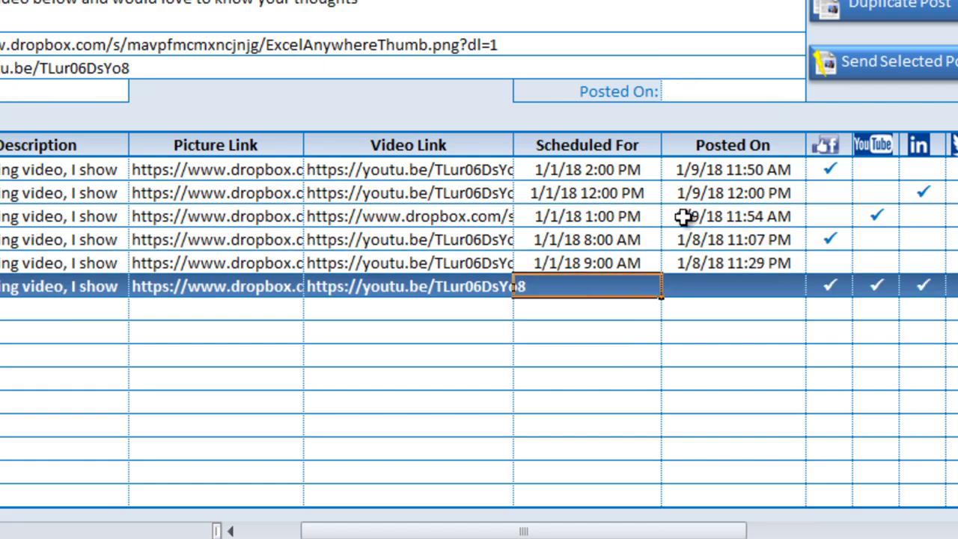
click(632, 332)
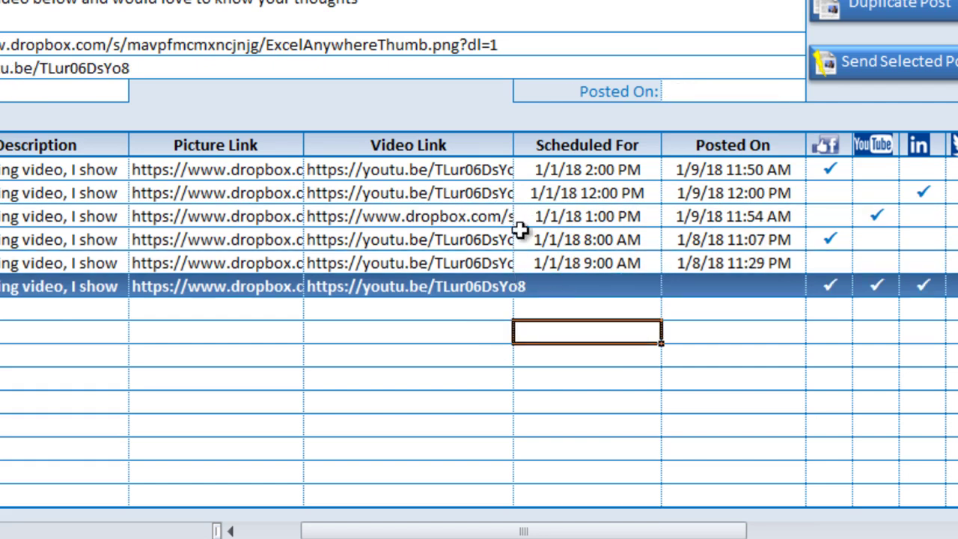
drag(471, 169, 440, 497)
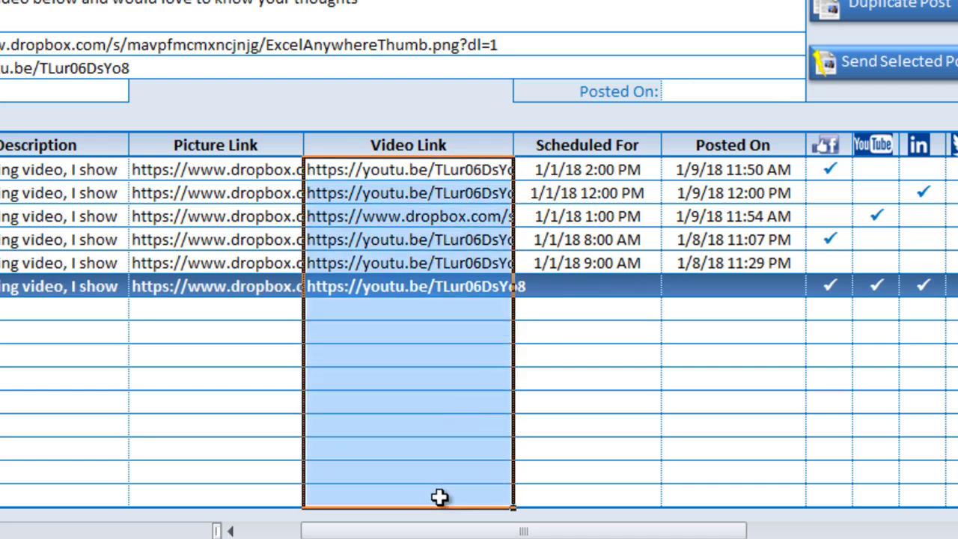
drag(554, 174, 545, 491)
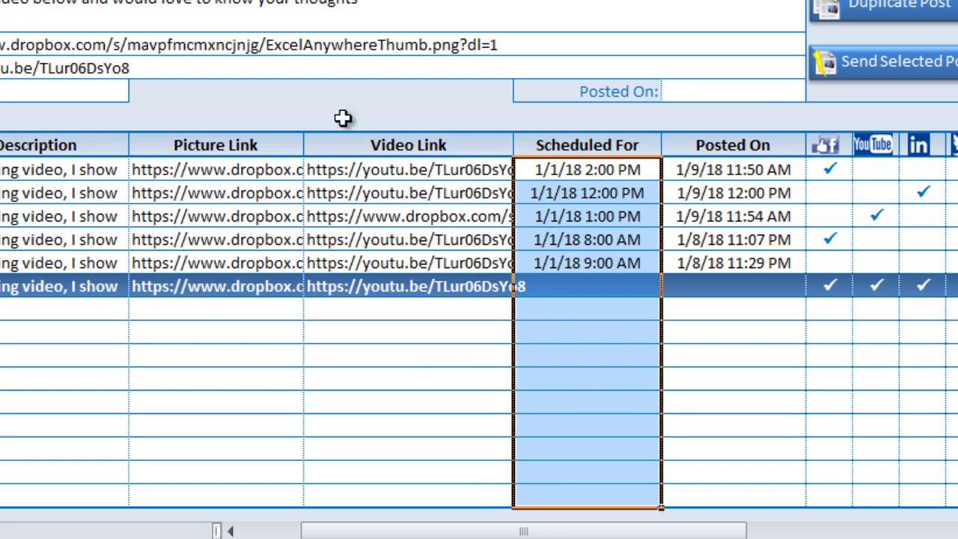
drag(719, 173, 687, 353)
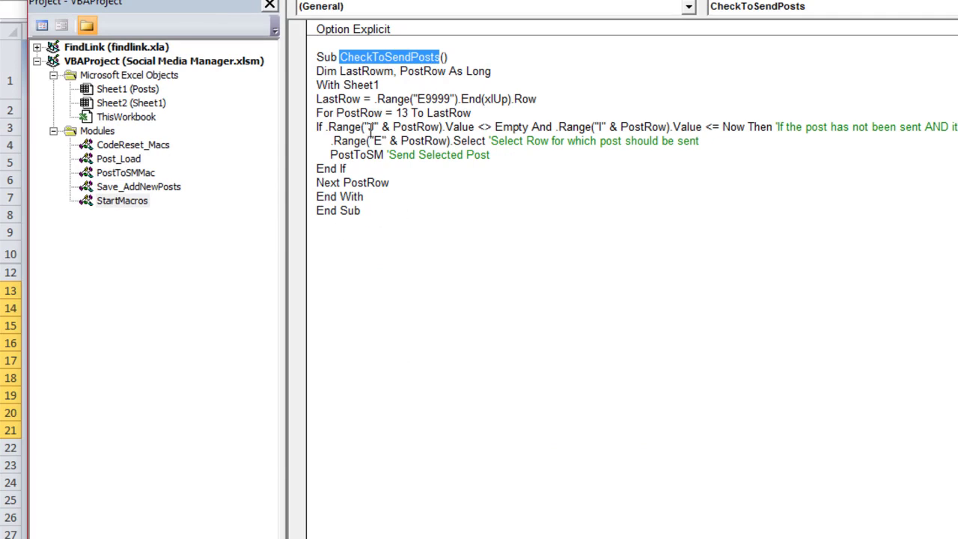
Step through the post rows, then load row 18 and select its empty Scheduled For field.
click(368, 127)
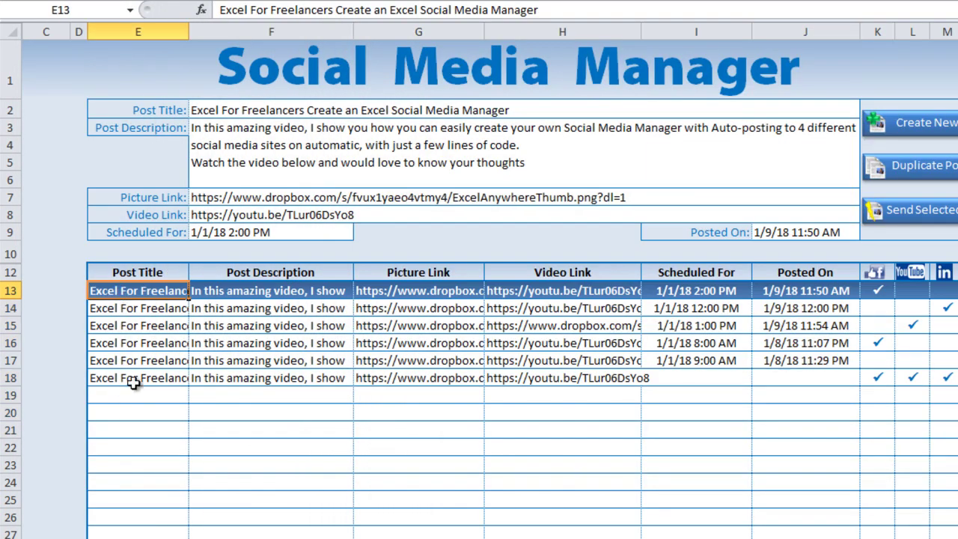
click(125, 394)
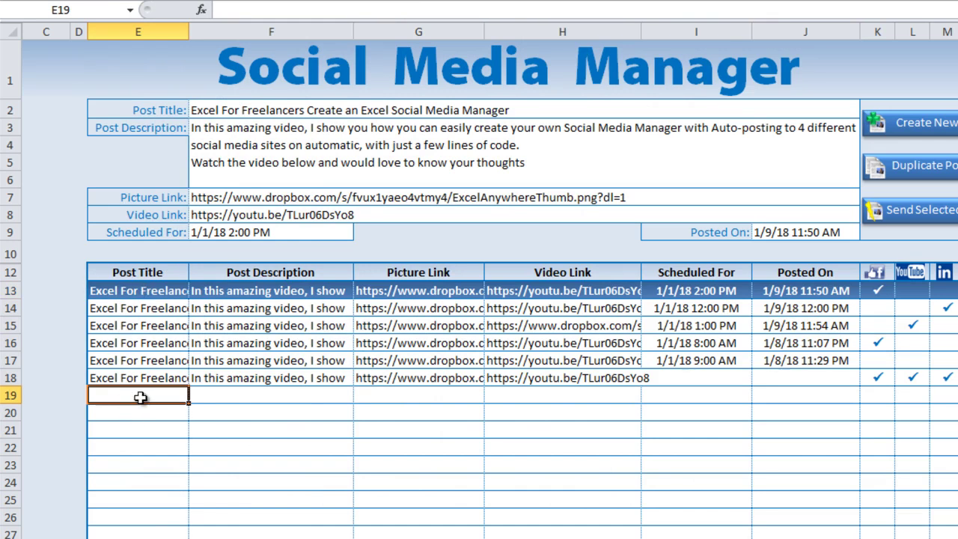
click(136, 372)
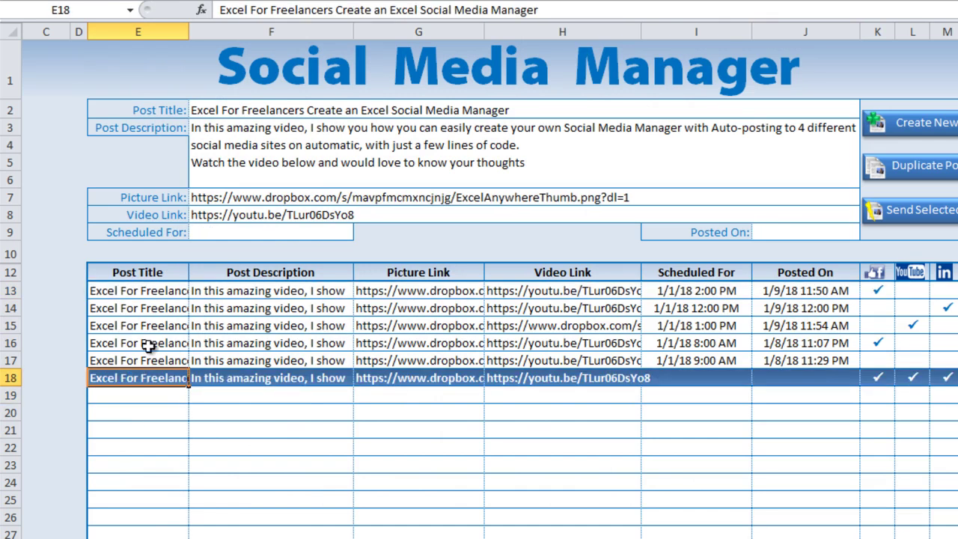
click(151, 293)
drag(152, 296, 150, 375)
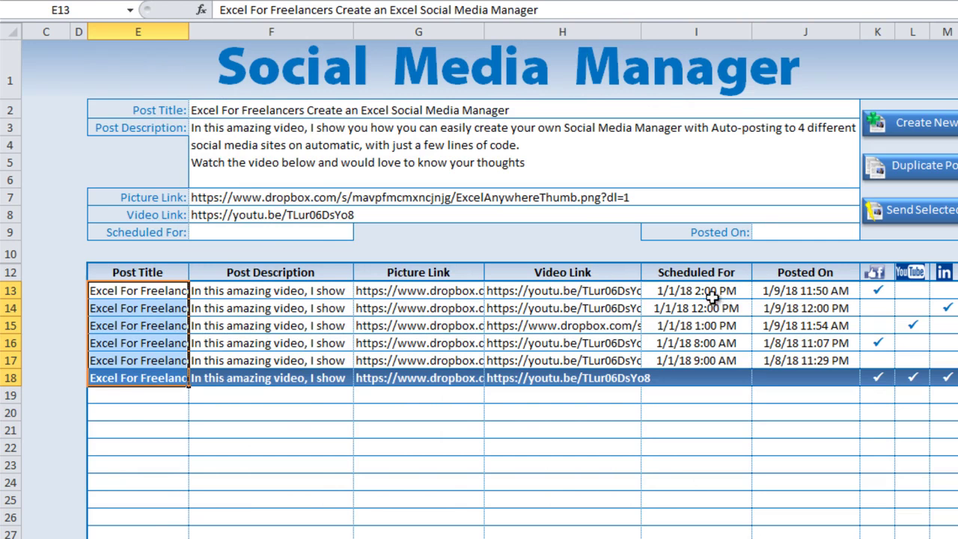
click(631, 327)
click(715, 289)
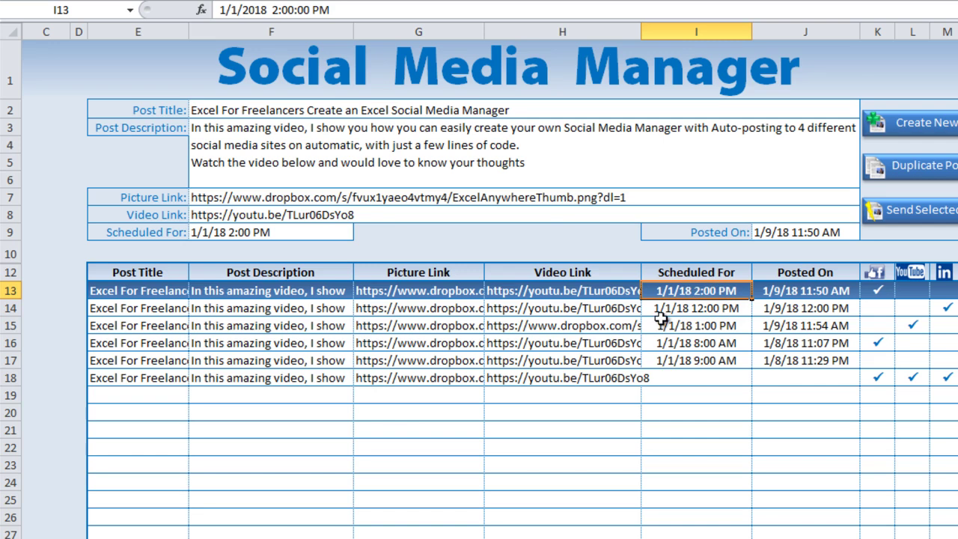
click(812, 291)
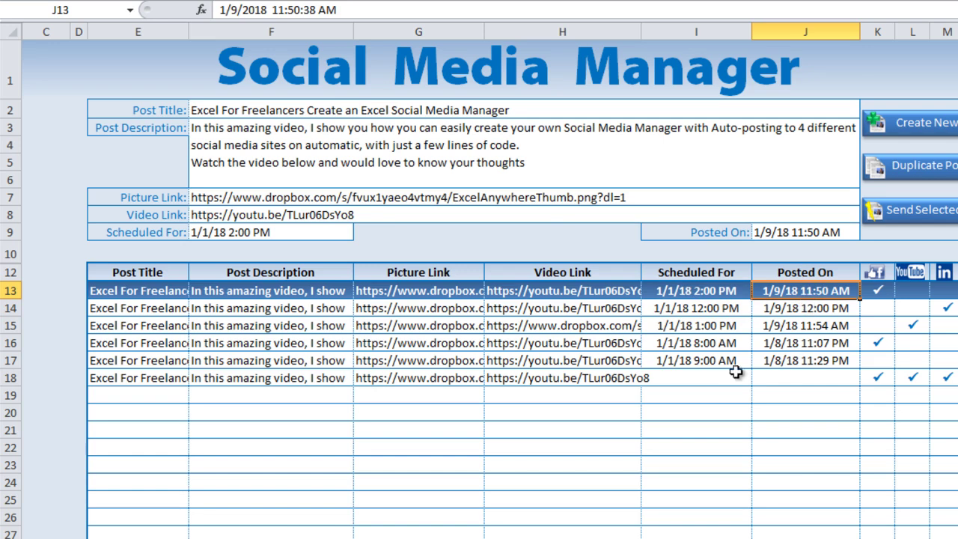
click(687, 374)
click(337, 234)
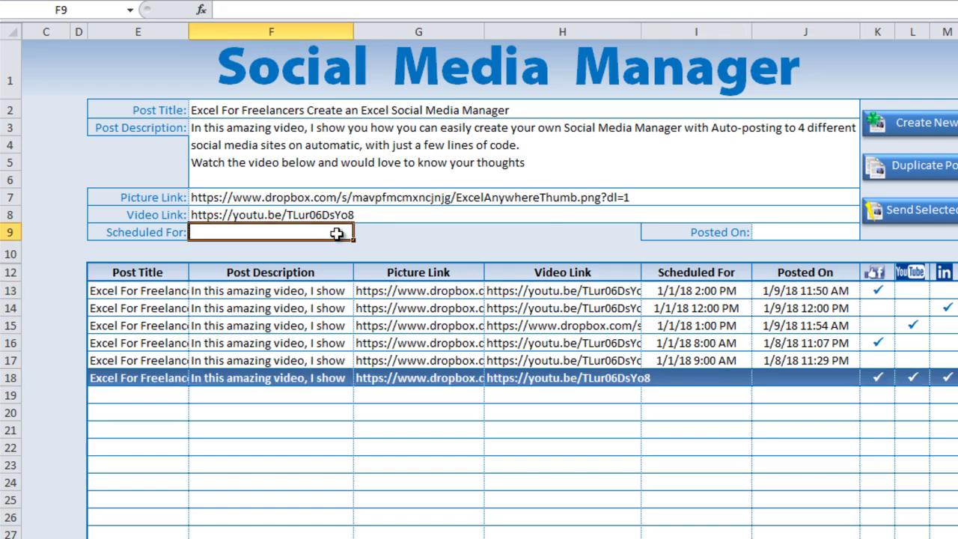
Schedule row 18's post for 1/1/18, then open the macro code with Alt+F11.
text(1/1/18)
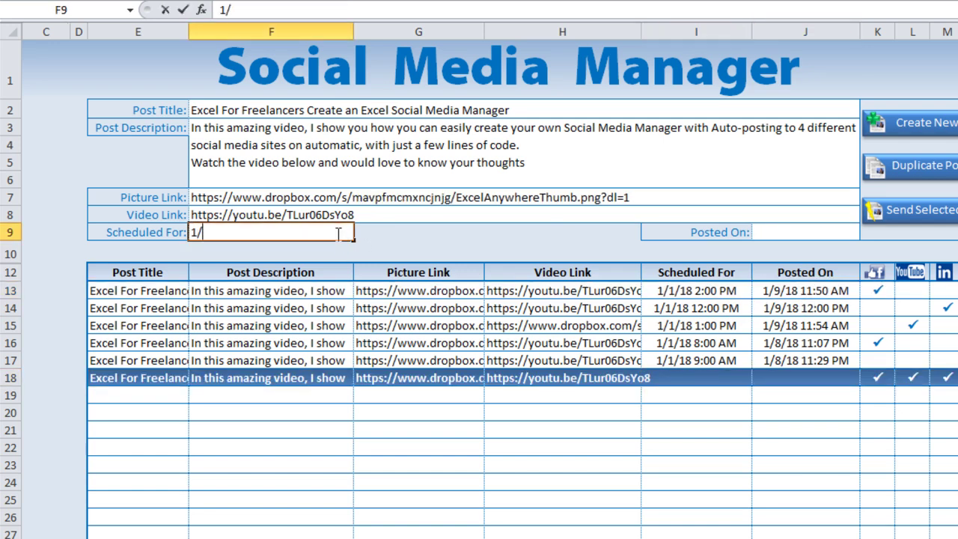
key(Return)
click(245, 234)
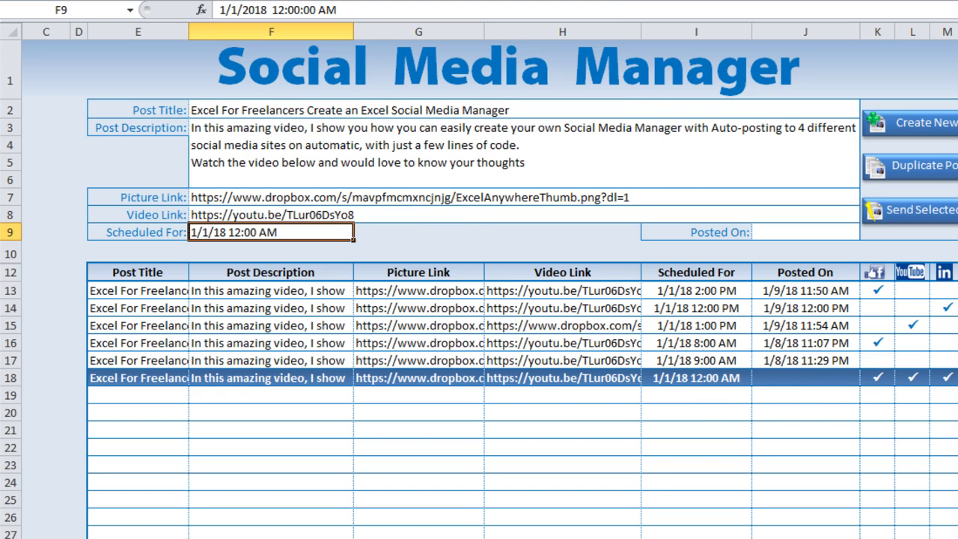
key(alt+F11)
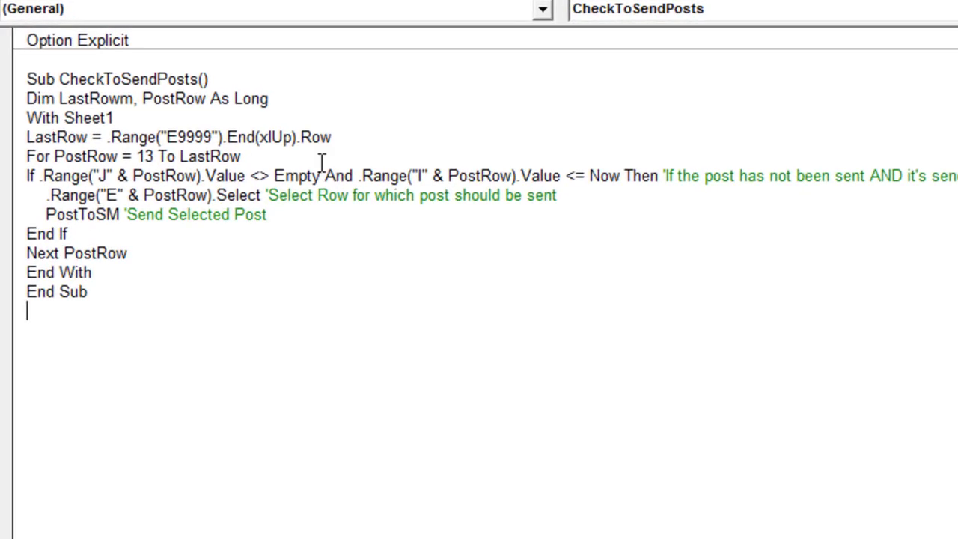
Walk through the CheckToSendPosts If line comparing Posted On and the scheduled date with Now.
drag(325, 175, 39, 178)
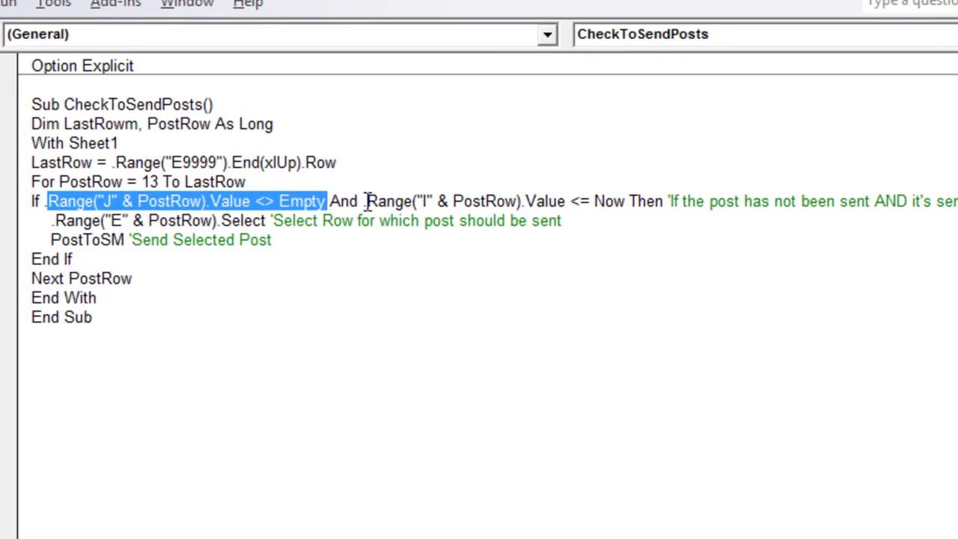
drag(366, 201, 571, 201)
click(367, 200)
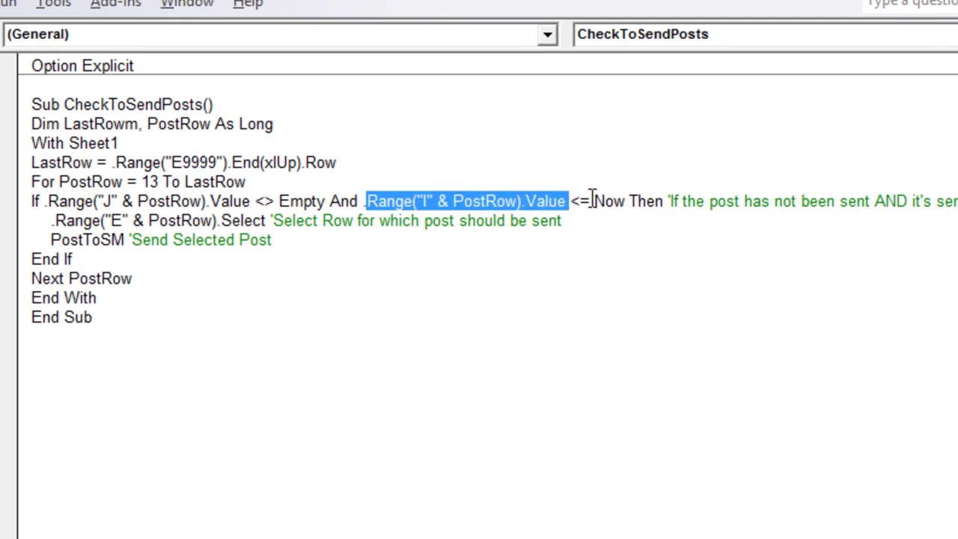
double_click(586, 200)
drag(626, 201, 604, 201)
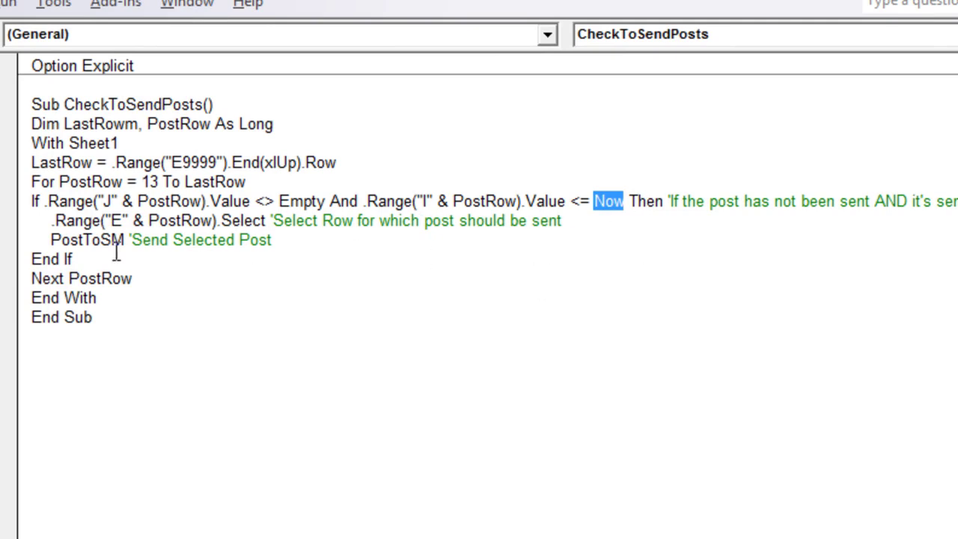
mouse_move(47, 220)
mouse_down()
mouse_move(274, 223)
mouse_move(153, 221)
mouse_move(41, 240)
mouse_move(46, 225)
mouse_up()
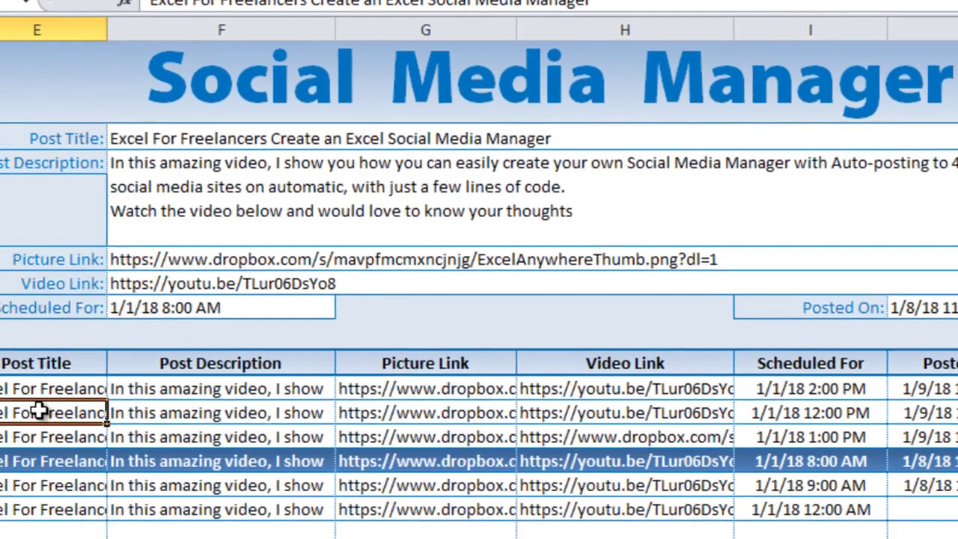
Load rows 14, 15 and finally 17 into the form, and highlight the PostToSM call.
click(183, 406)
click(183, 431)
click(172, 477)
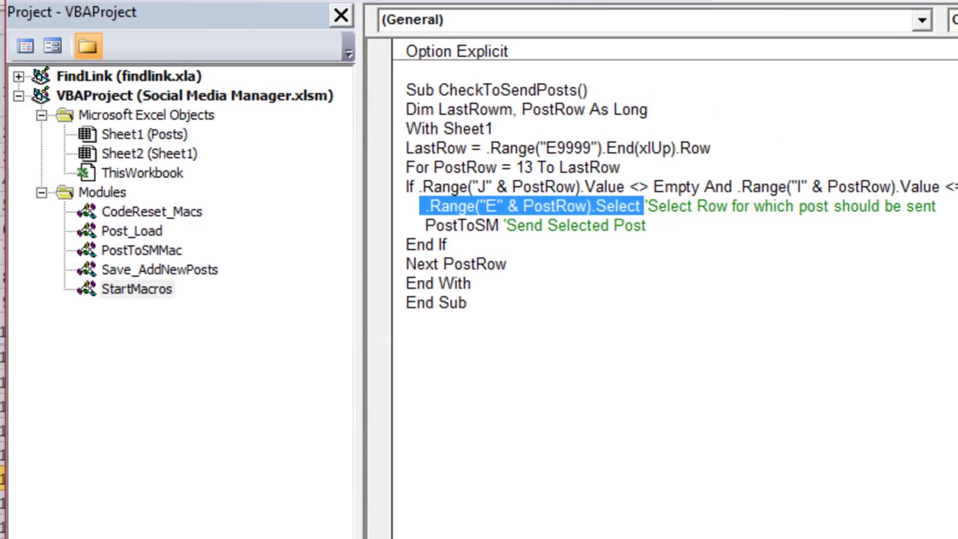
drag(418, 221, 490, 234)
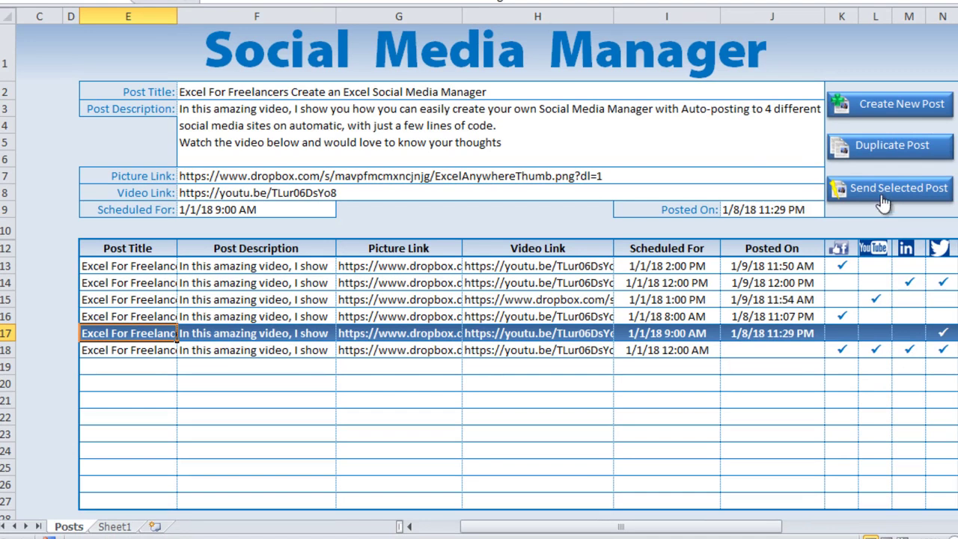
Assign the PostToSM macro to the Send Selected Post button shape.
ctrl+click(888, 188)
right_click(887, 184)
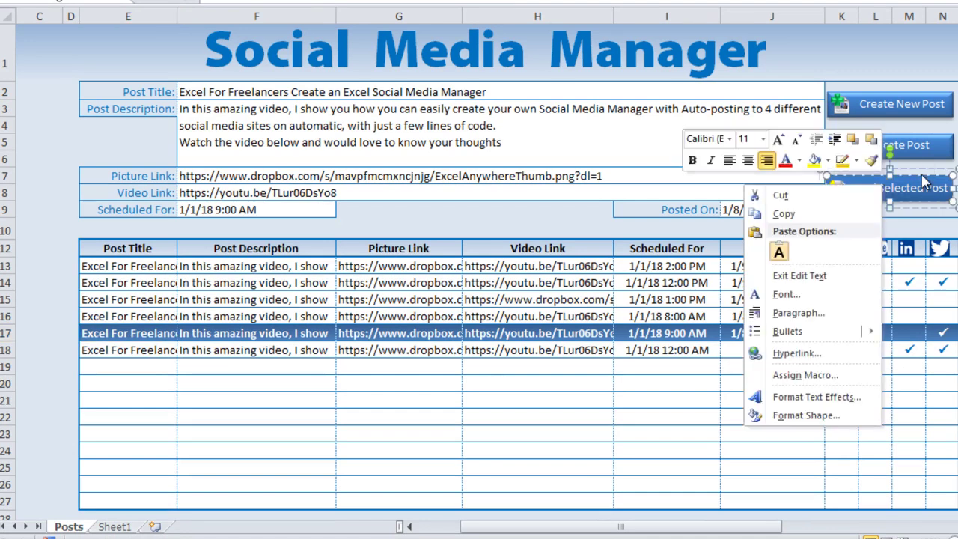
key(Escape)
click(921, 168)
right_click(921, 169)
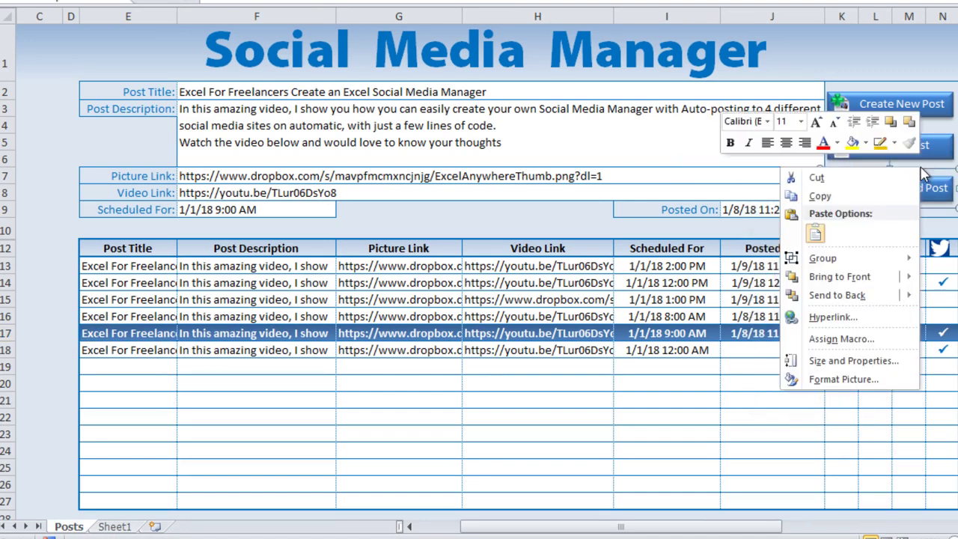
click(863, 340)
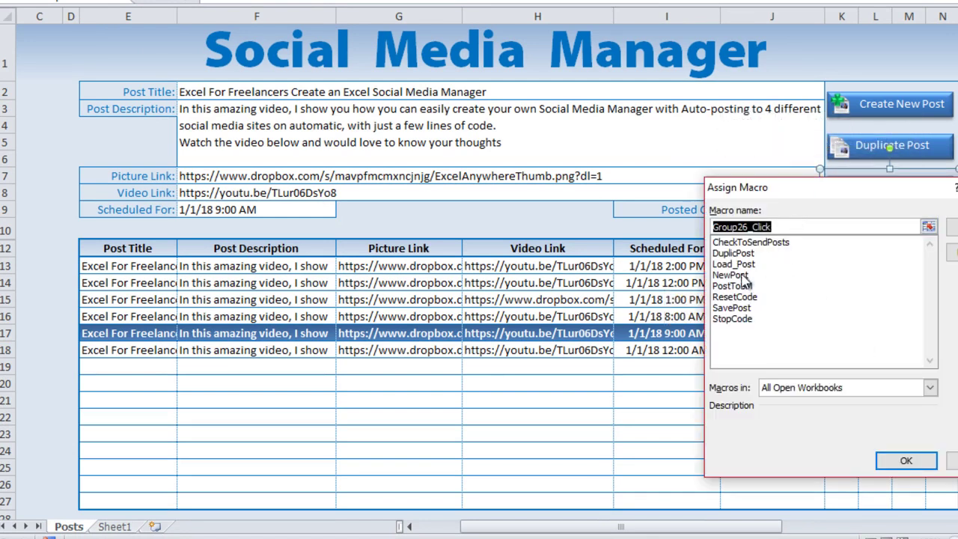
click(753, 285)
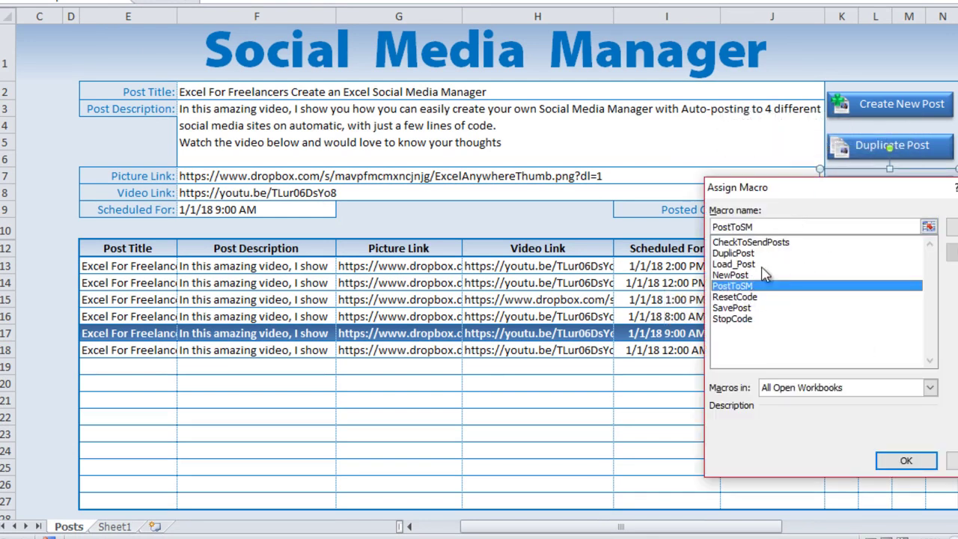
click(949, 455)
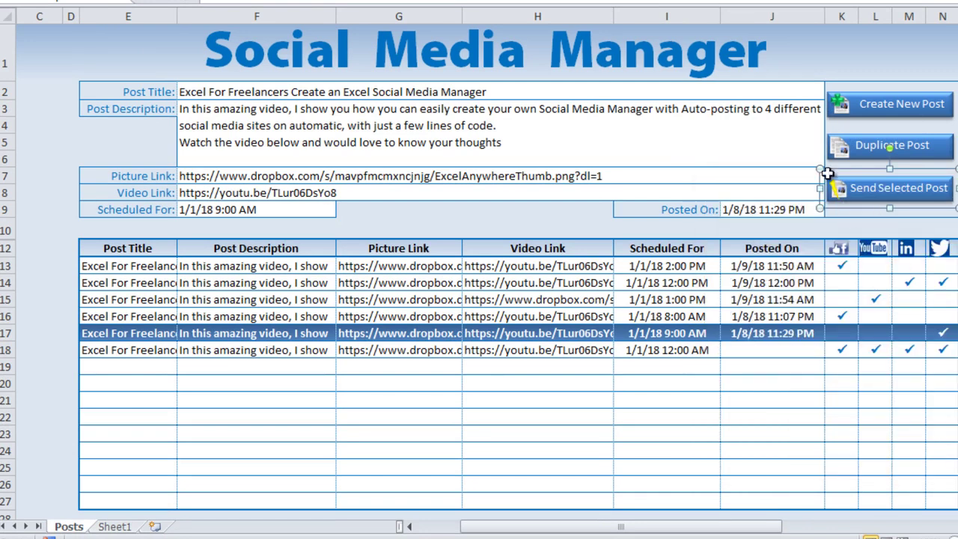
Confirm the button's assigned macro is PostToSM, then reload row 17's post into the form.
right_click(869, 176)
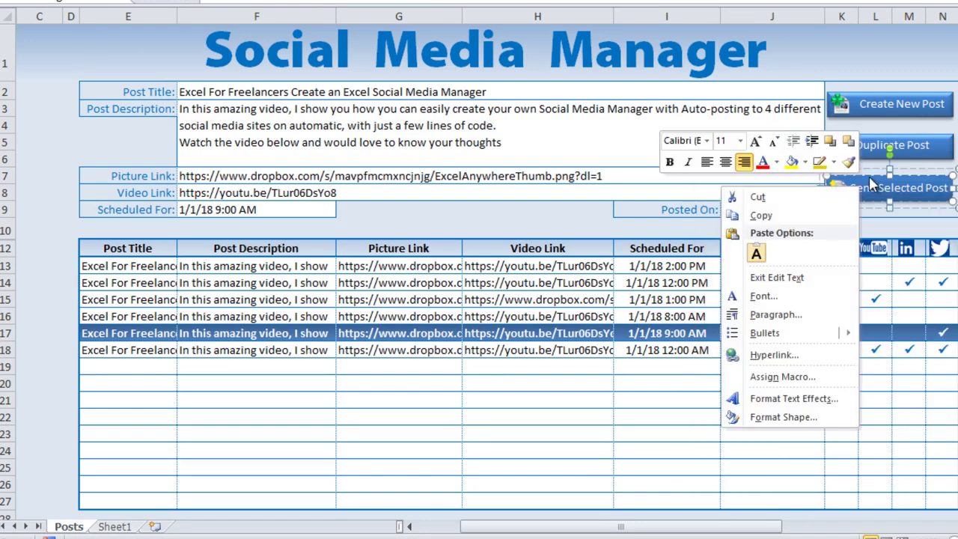
key(Escape)
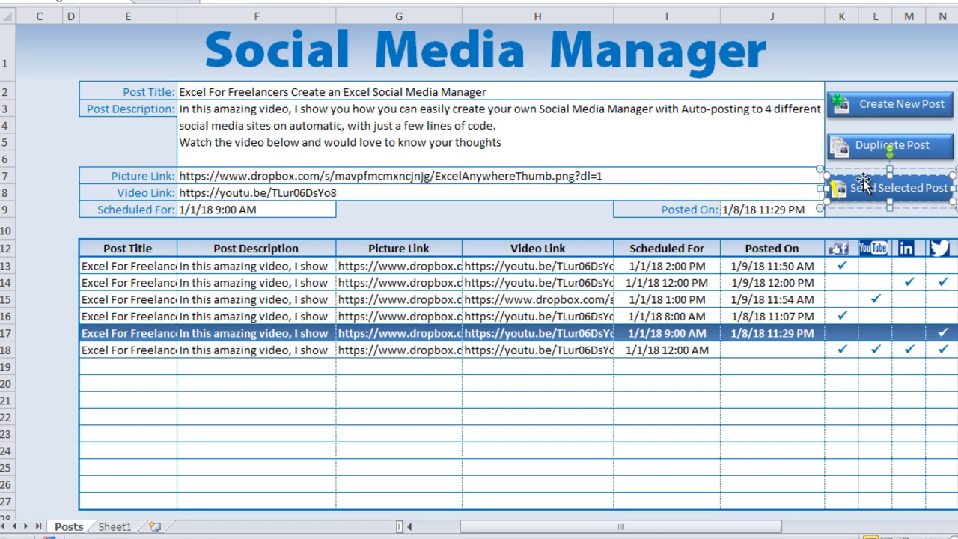
right_click(861, 179)
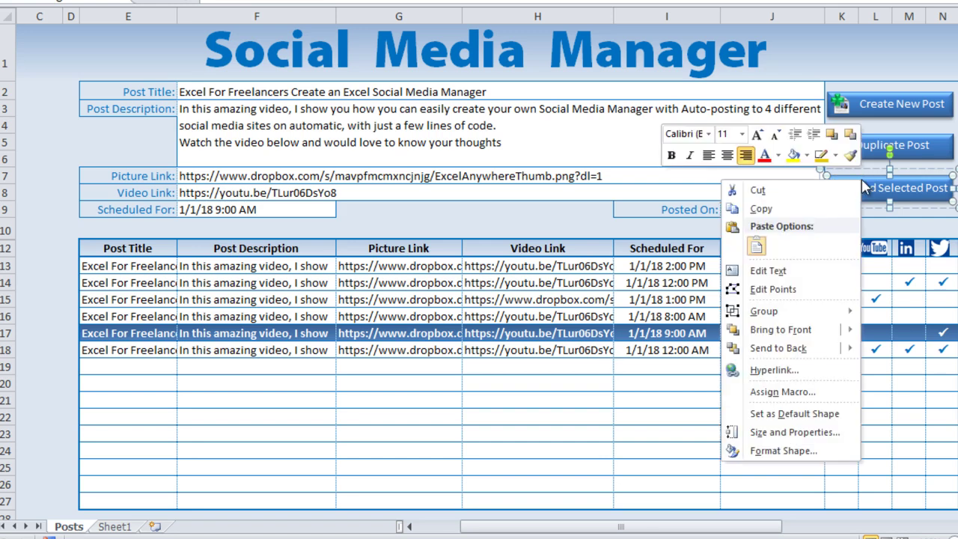
click(802, 388)
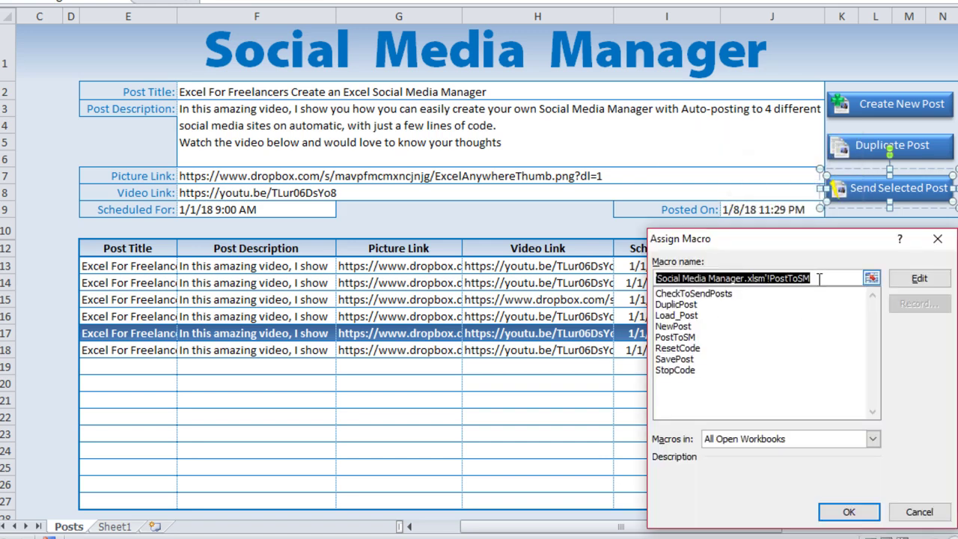
click(817, 278)
double_click(775, 278)
click(915, 512)
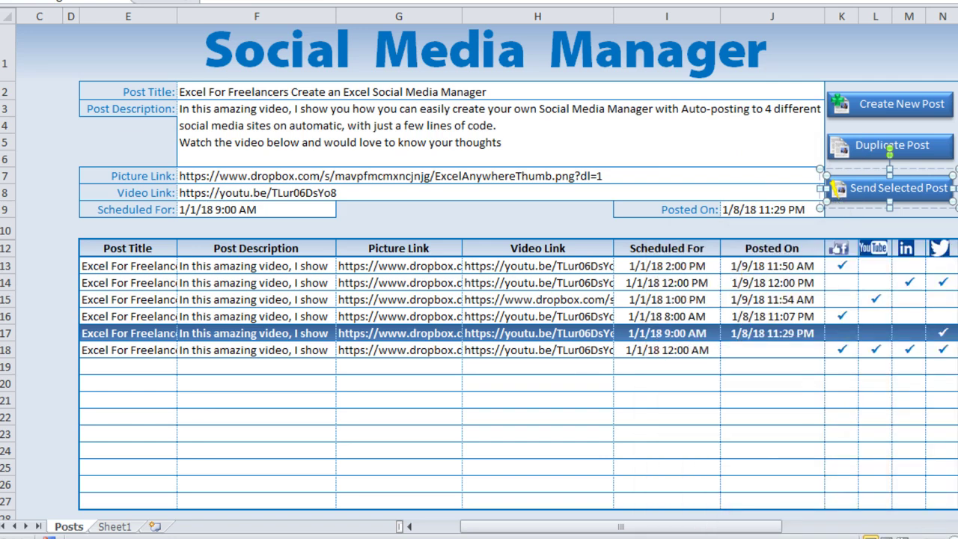
click(806, 194)
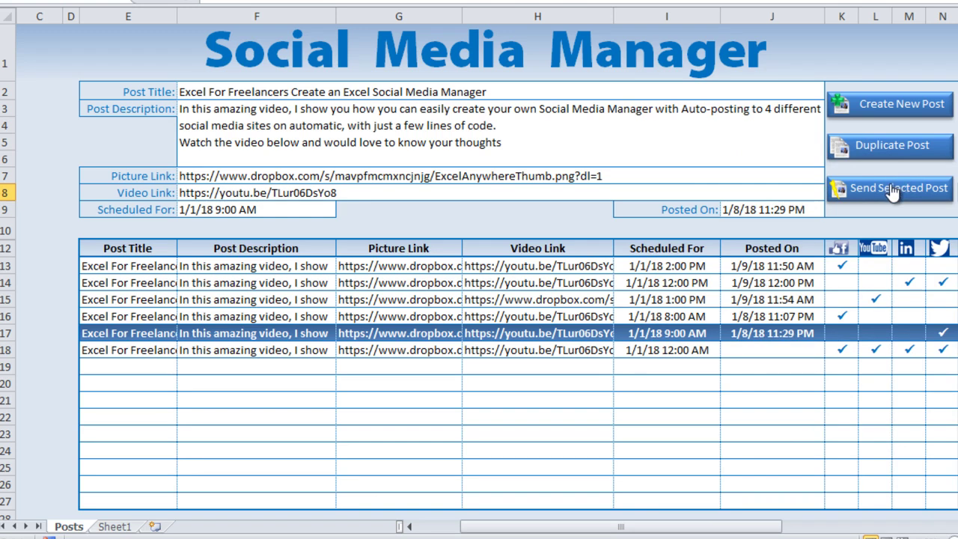
click(693, 332)
click(701, 298)
click(693, 332)
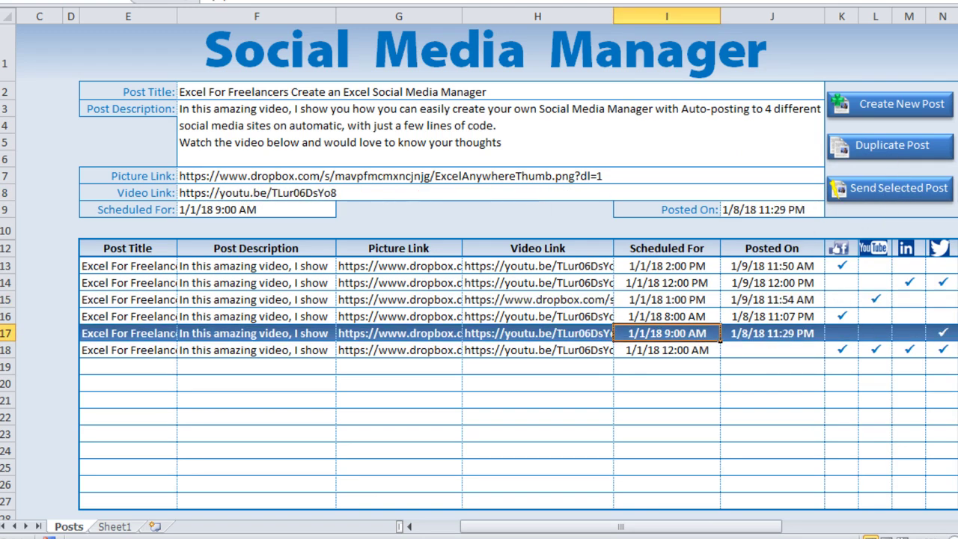
Open the ThisWorkbook module code in the VBA editor.
key(alt+F11)
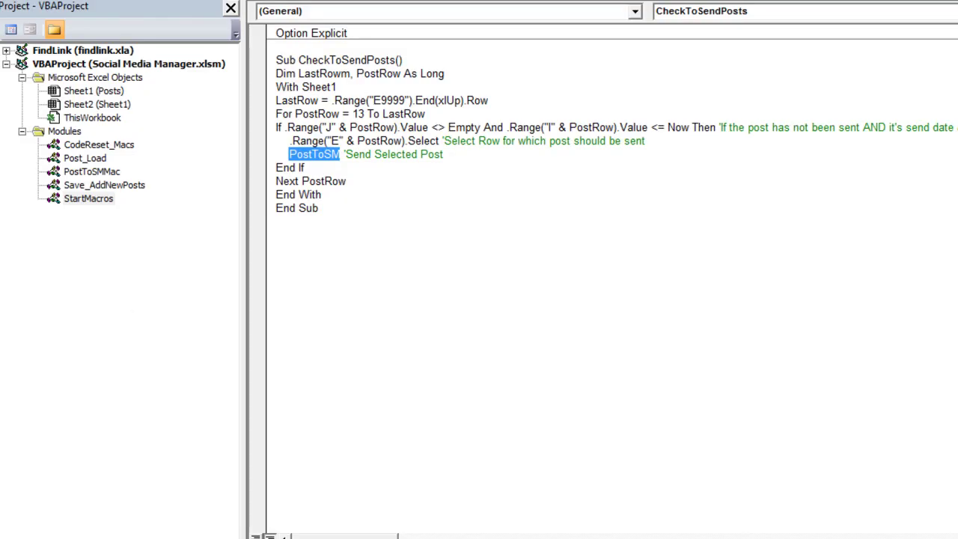
double_click(111, 118)
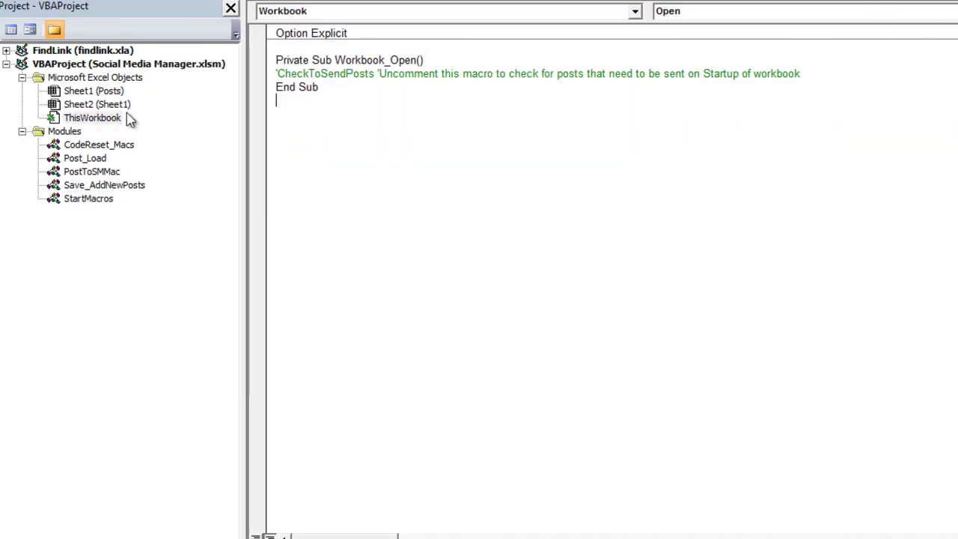
click(96, 119)
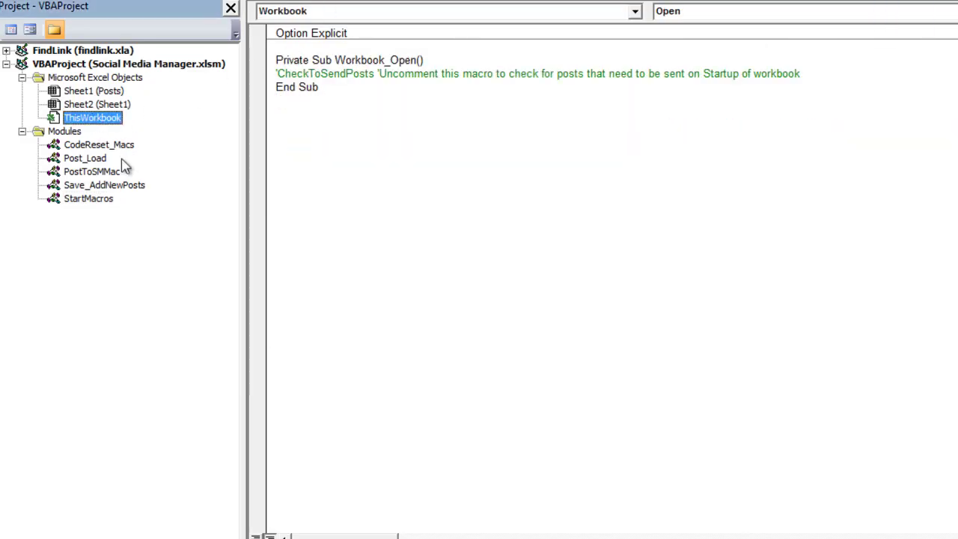
double_click(93, 121)
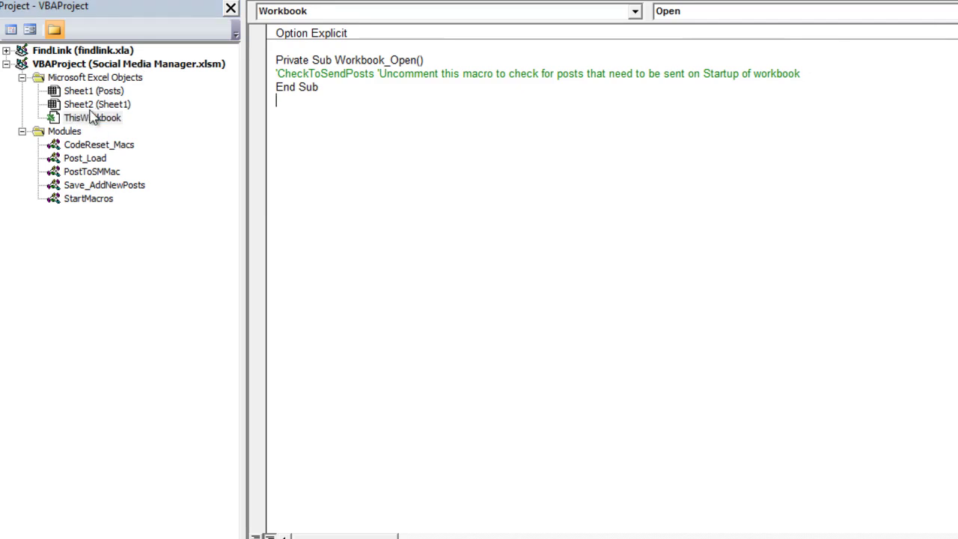
Delete the apostrophe before the CheckToSendPosts call in Workbook_Open.
drag(444, 60, 268, 60)
click(333, 60)
key(BackSpace)
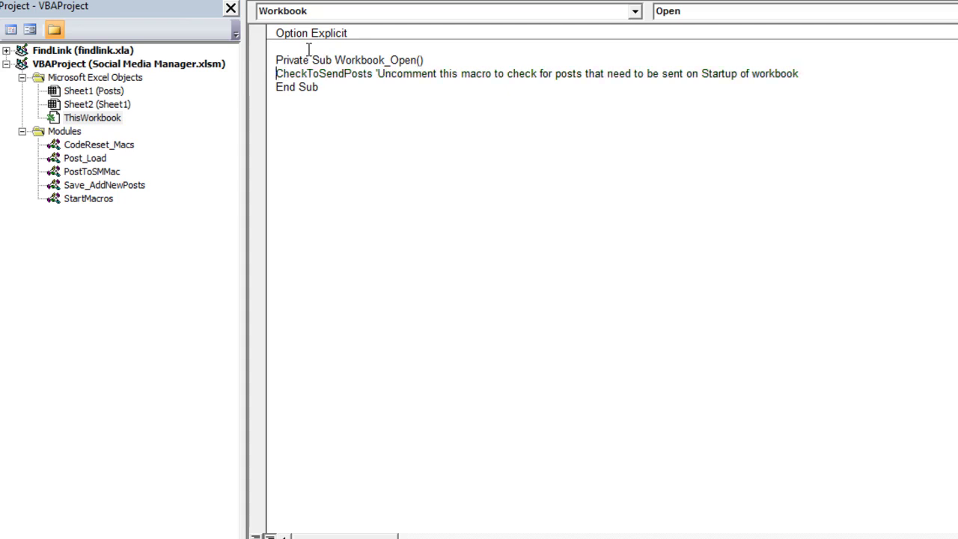
click(368, 190)
drag(379, 73, 268, 75)
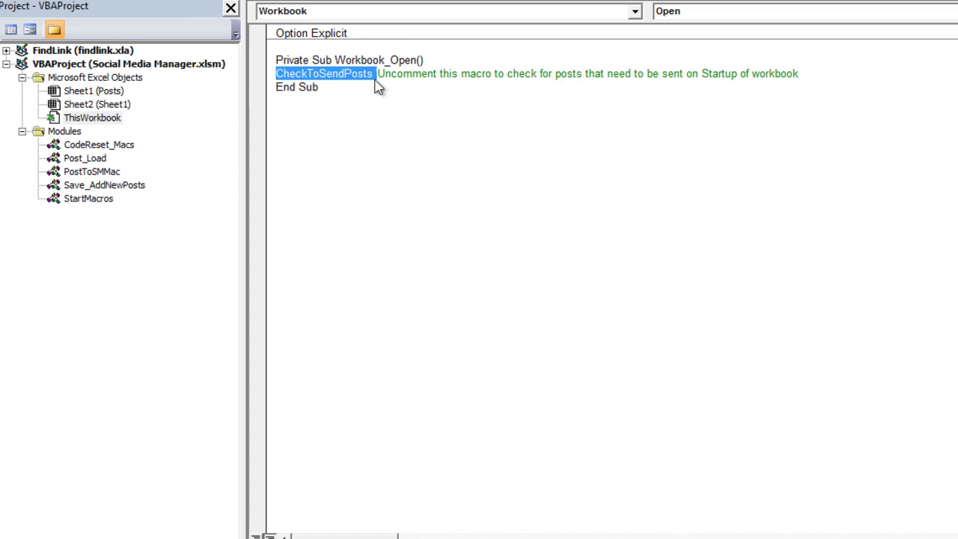
click(282, 76)
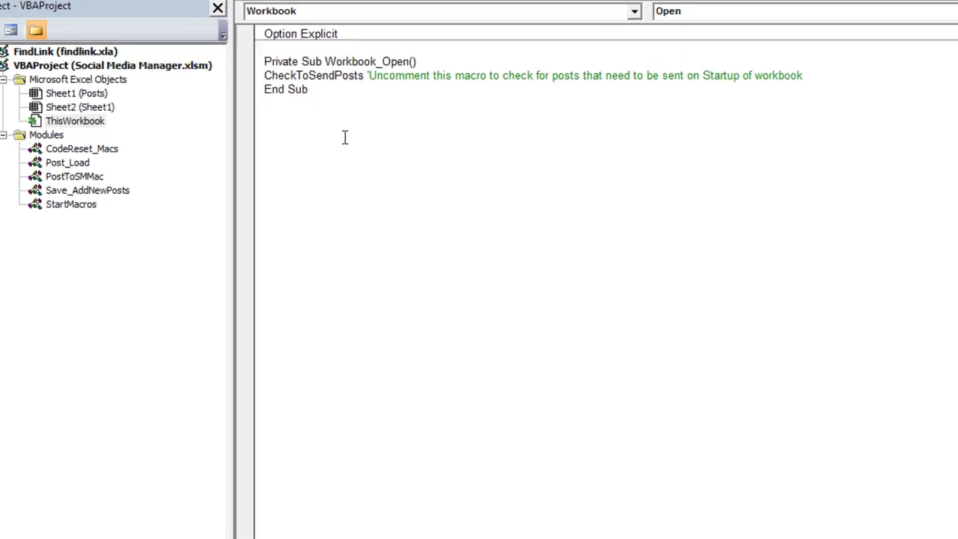
drag(217, 107, 56, 124)
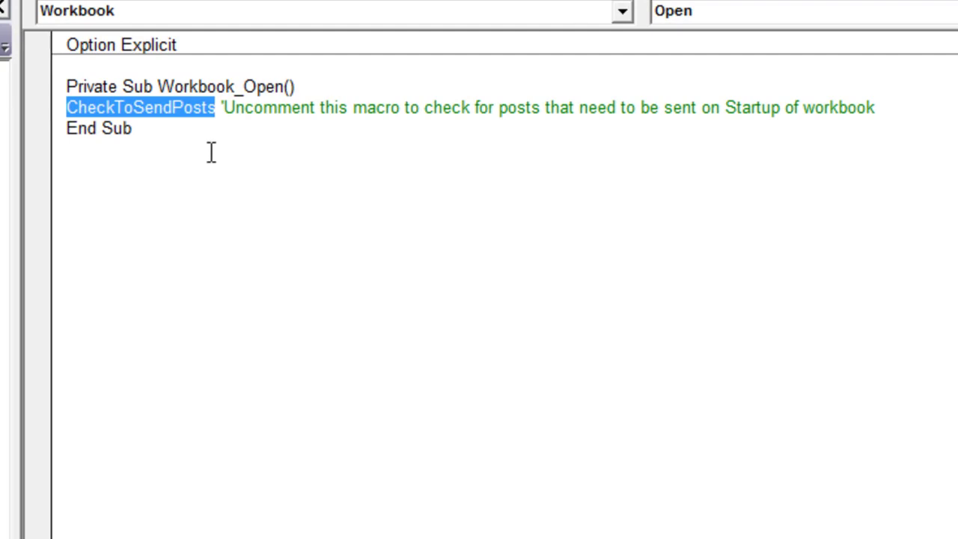
Start an Application.OnTime line below the CheckToSendPosts call in Workbook_Open.
click(170, 131)
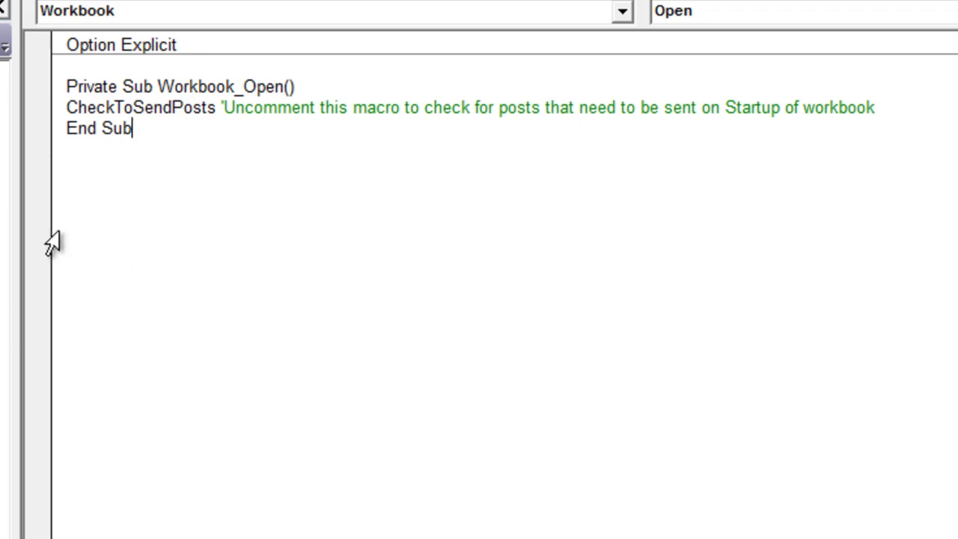
click(895, 114)
key(Return)
text(ap[p)
key(BackSpace)
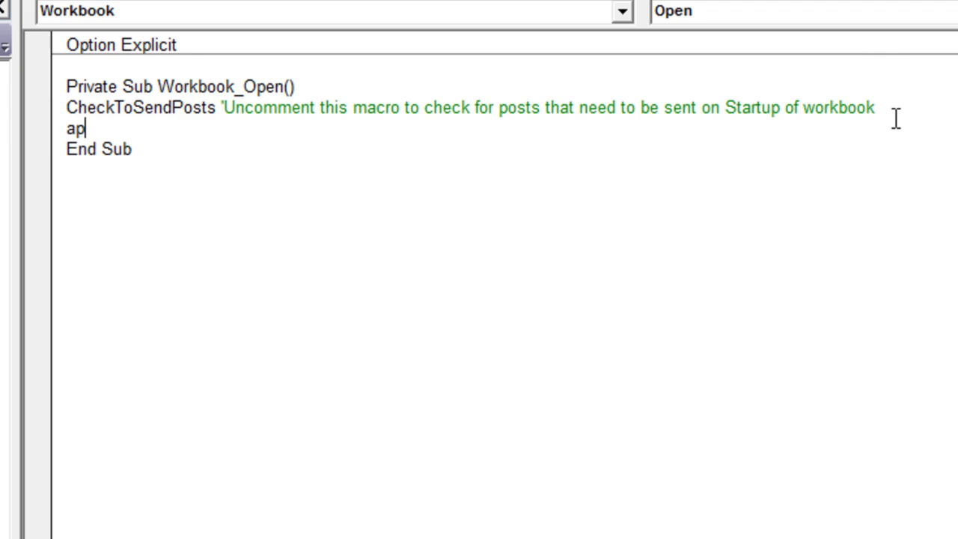
text(lication)
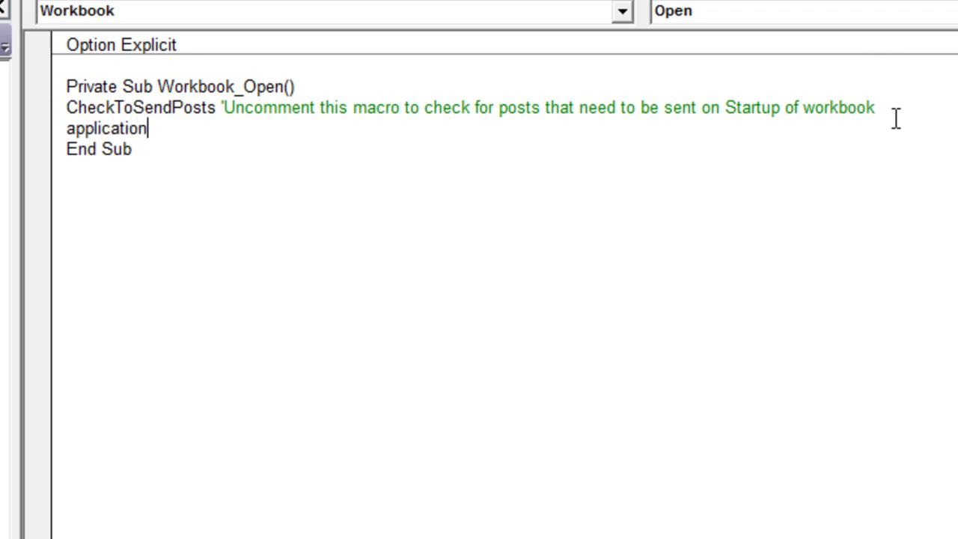
key(BackSpace)
text(.onti)
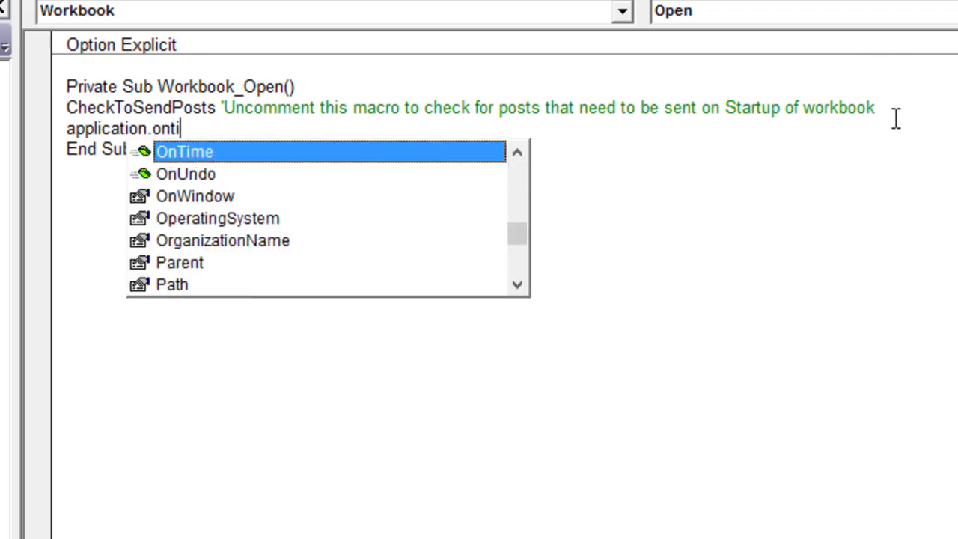
key(Tab)
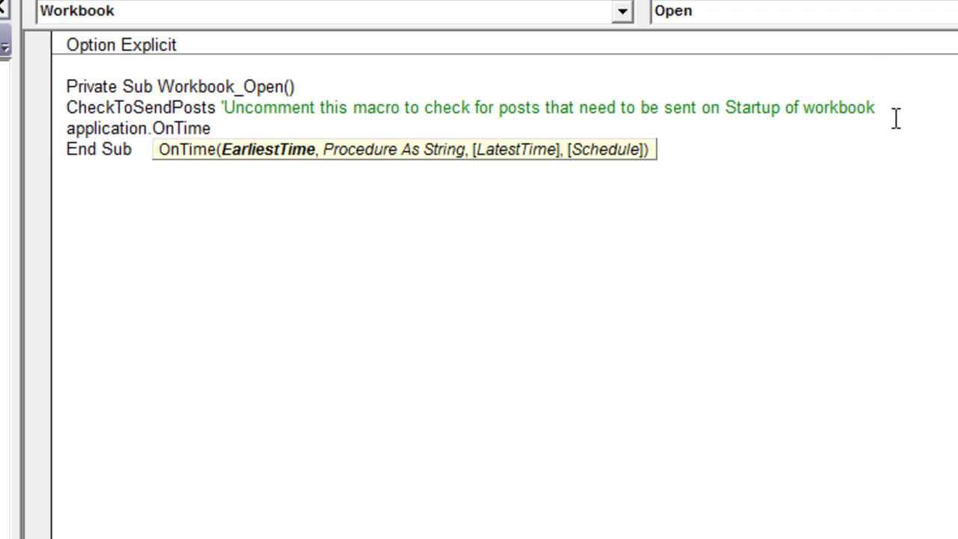
Delete the OnTime line again and return to the Social Media Manager sheet.
key(BackSpace)
key(BackSpace)
key(BackSpace)
key(BackSpace)
key(BackSpace)
key(BackSpace)
key(BackSpace)
key(BackSpace)
key(BackSpace)
key(BackSpace)
key(BackSpace)
key(BackSpace)
key(BackSpace)
key(BackSpace)
key(BackSpace)
key(BackSpace)
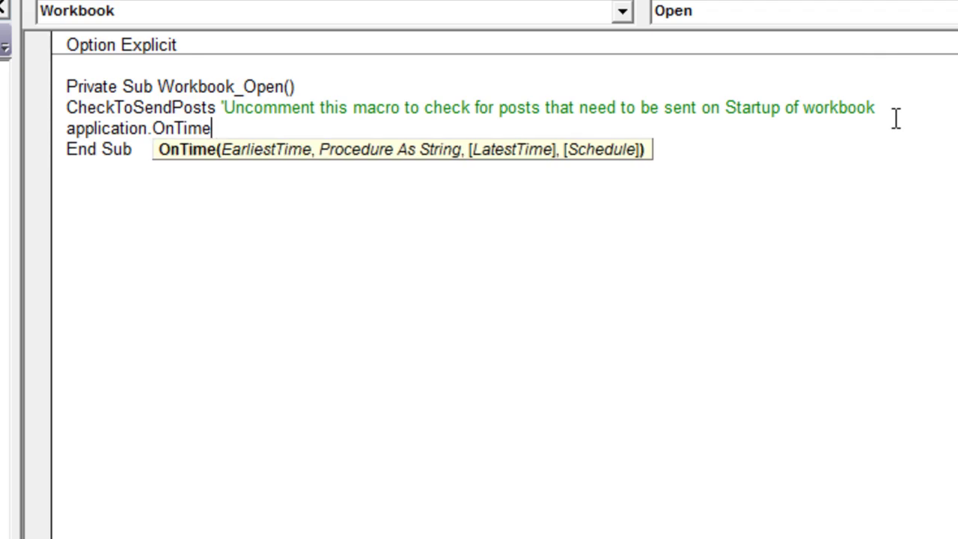
key(BackSpace)
key(BackSpace)
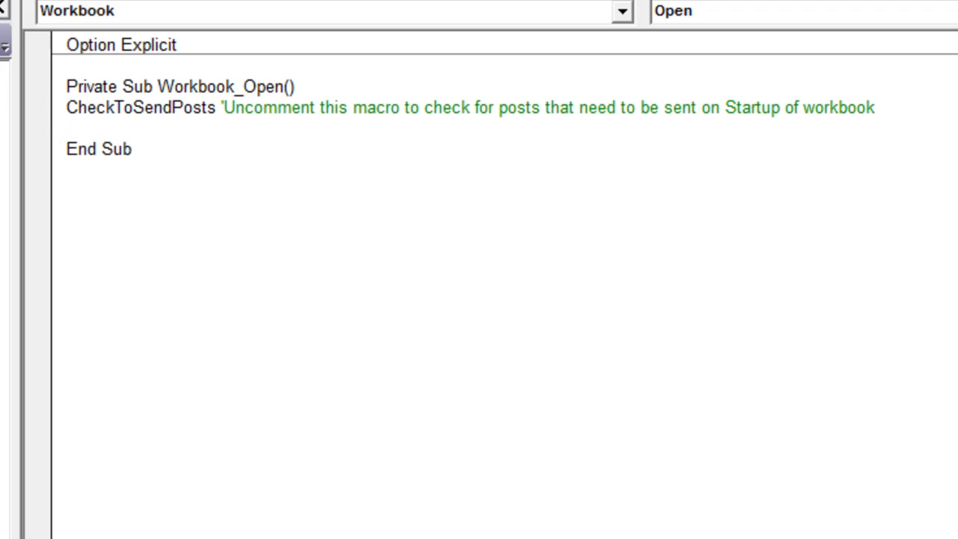
key(BackSpace)
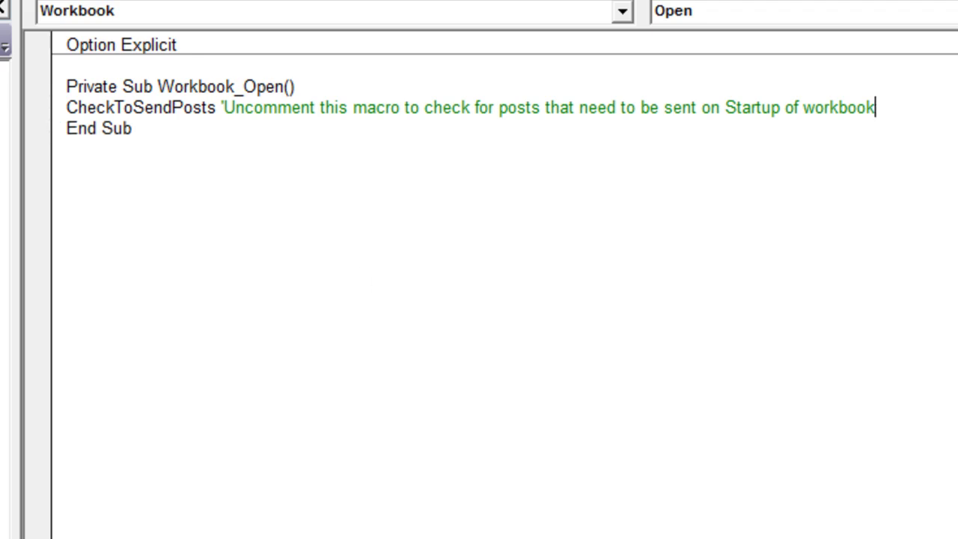
key(alt+F11)
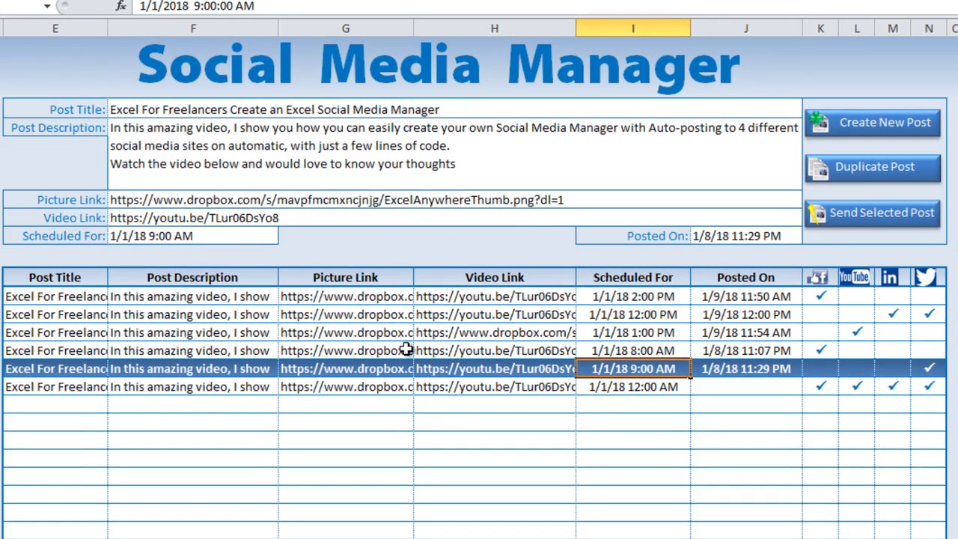
Duplicate the 1/1/18 1:00 PM post into a new row with Duplicate Post.
click(404, 350)
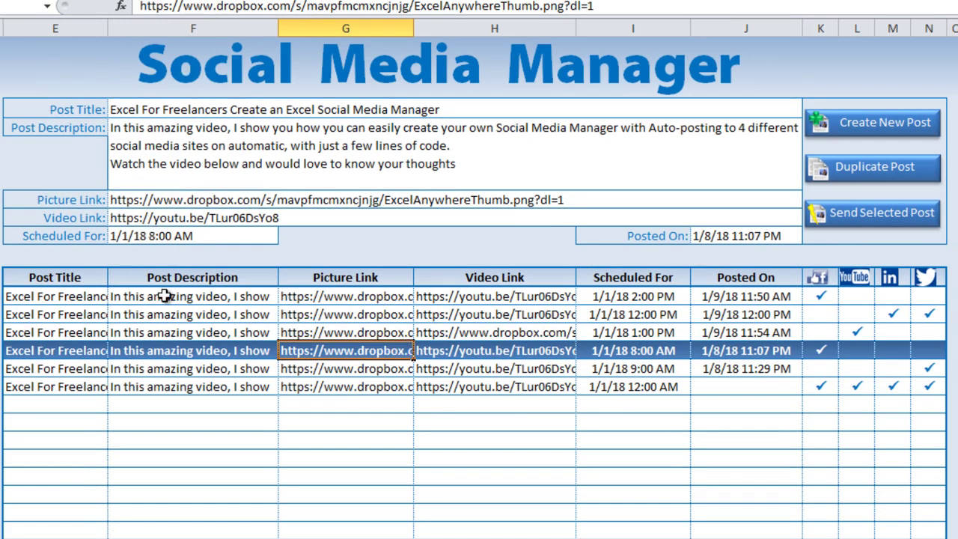
click(197, 347)
click(194, 332)
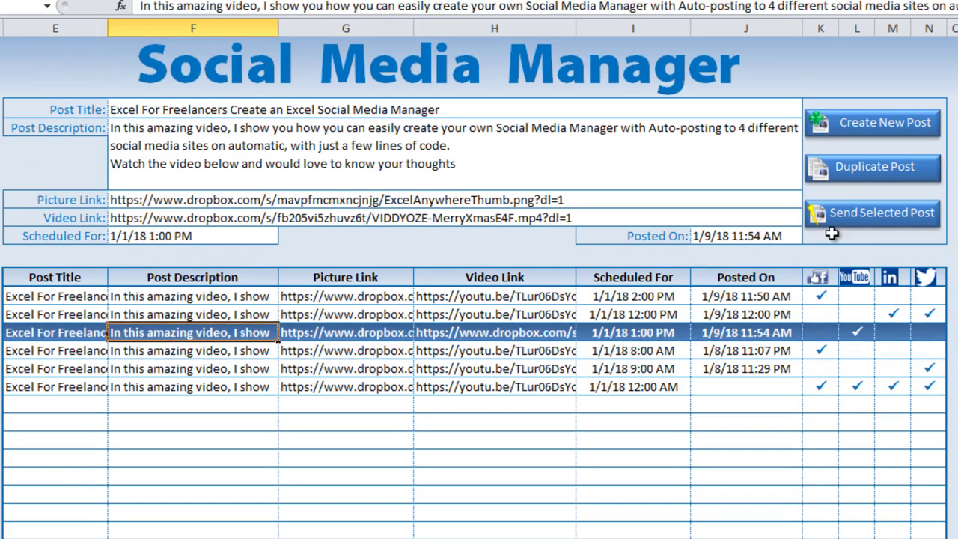
click(873, 172)
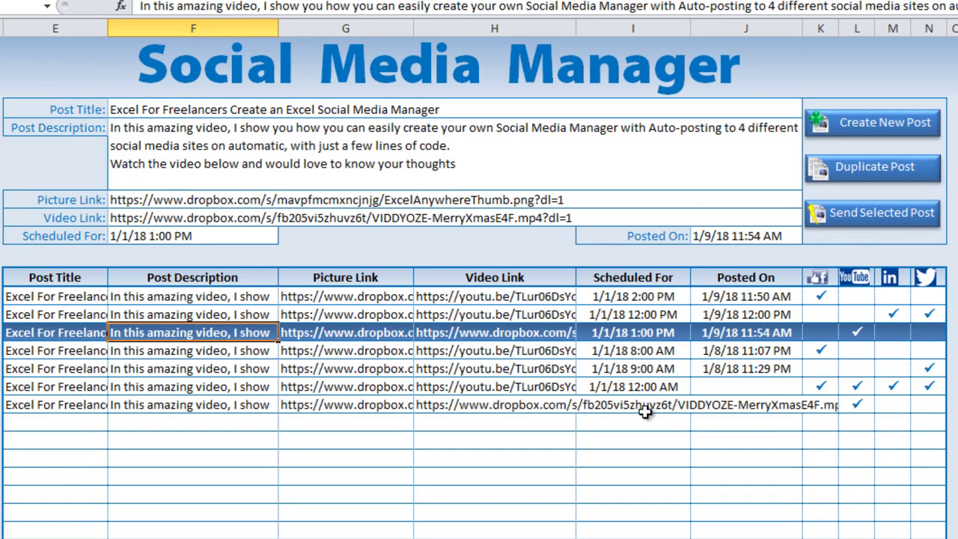
Clear the Scheduled For date in the duplicated post's row.
click(621, 405)
click(514, 405)
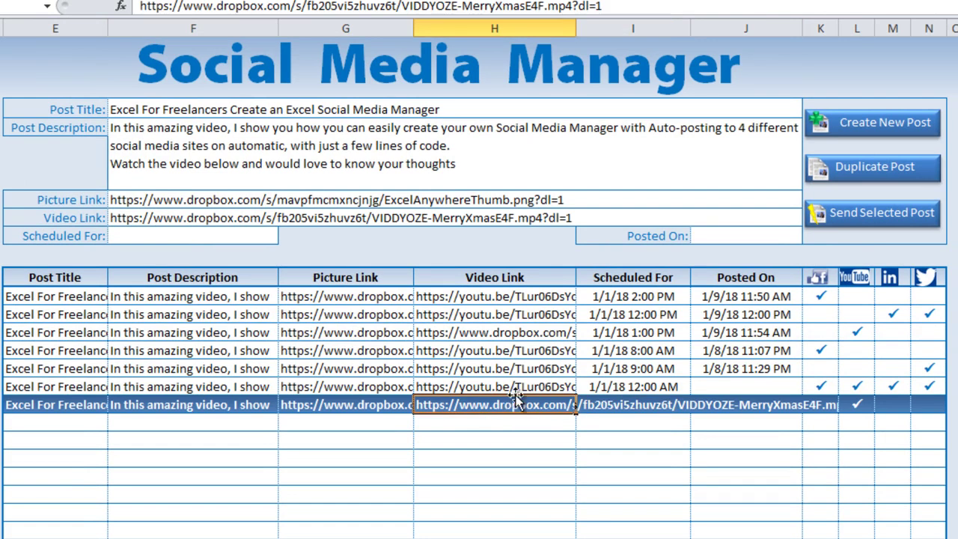
click(656, 404)
double_click(657, 404)
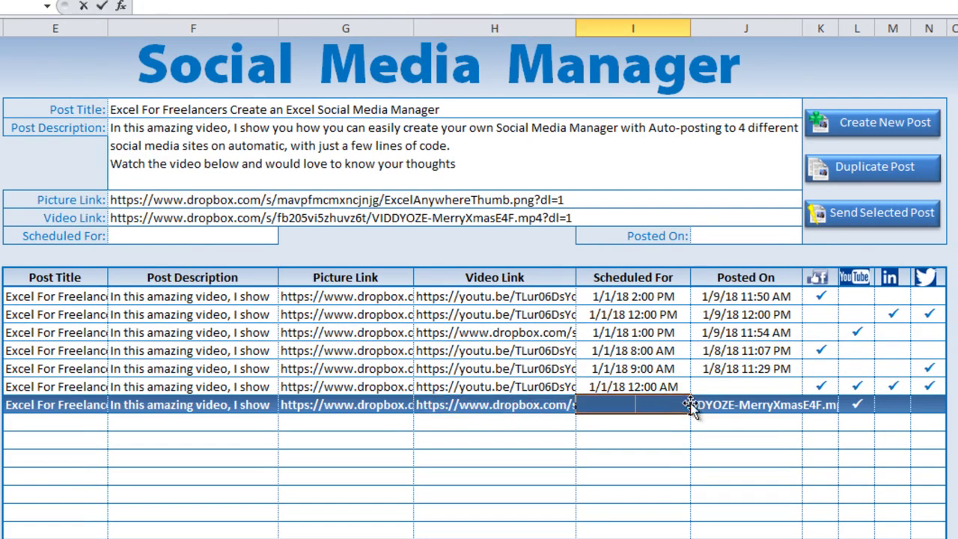
click(726, 438)
click(620, 406)
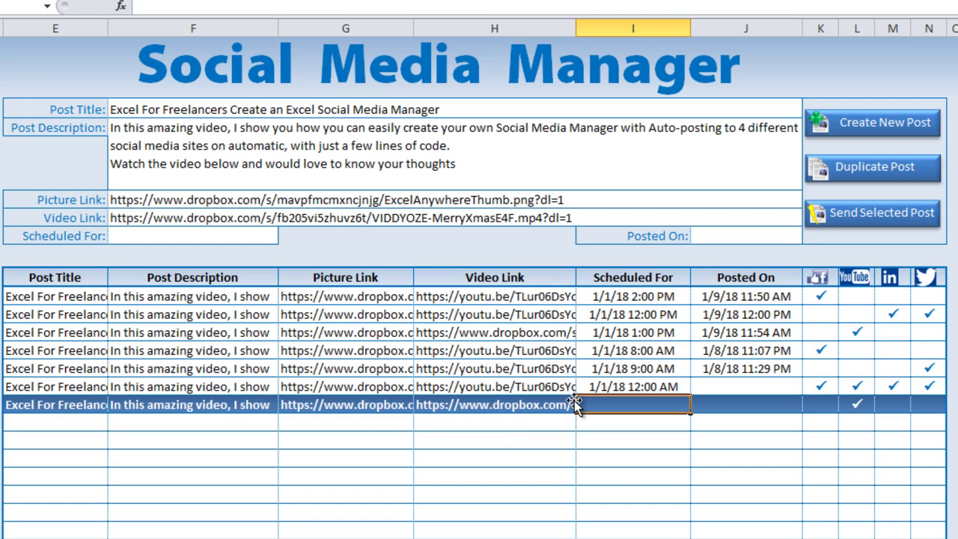
key(Delete)
click(677, 476)
click(491, 405)
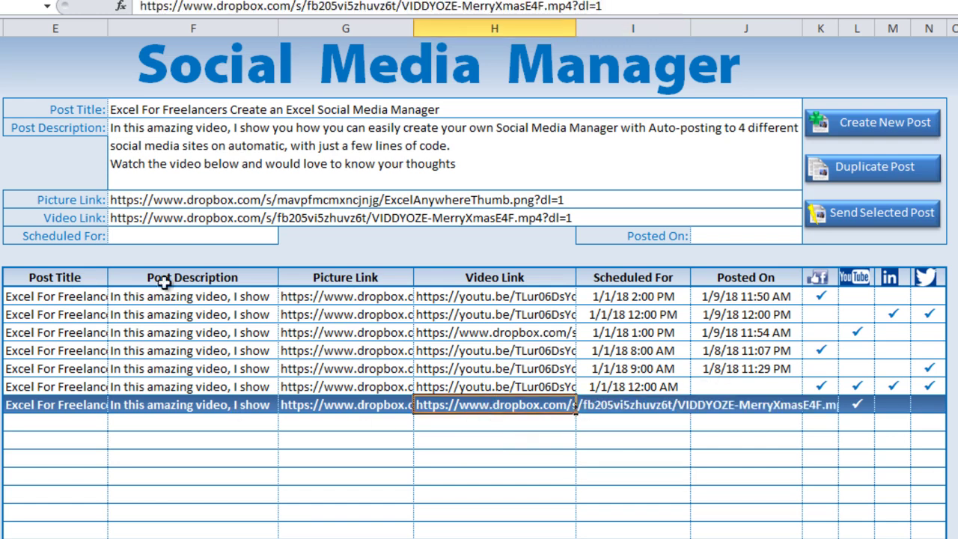
Schedule the copy for 1/15/18 7:00 AM in the form and tick Facebook.
click(153, 236)
text(1/1)
key(Return)
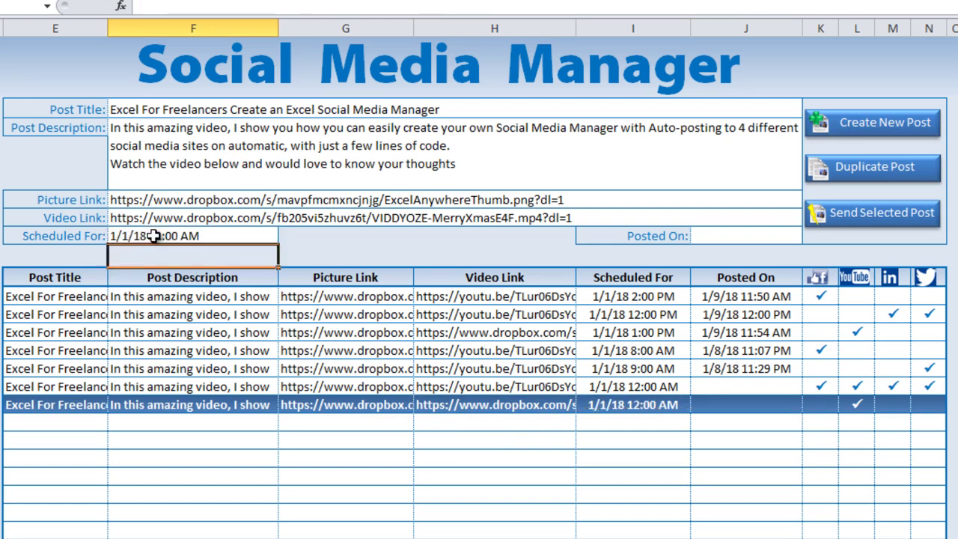
click(128, 235)
double_click(128, 235)
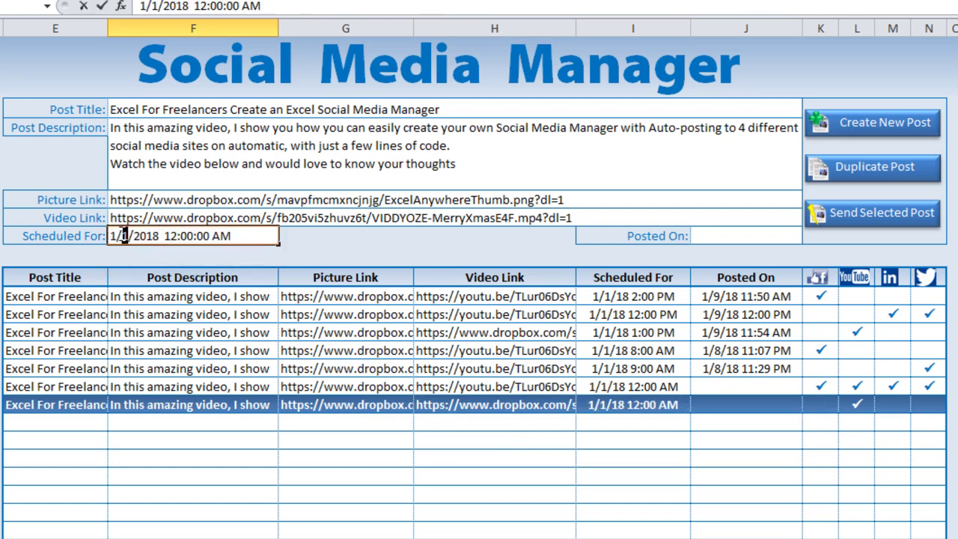
text(5)
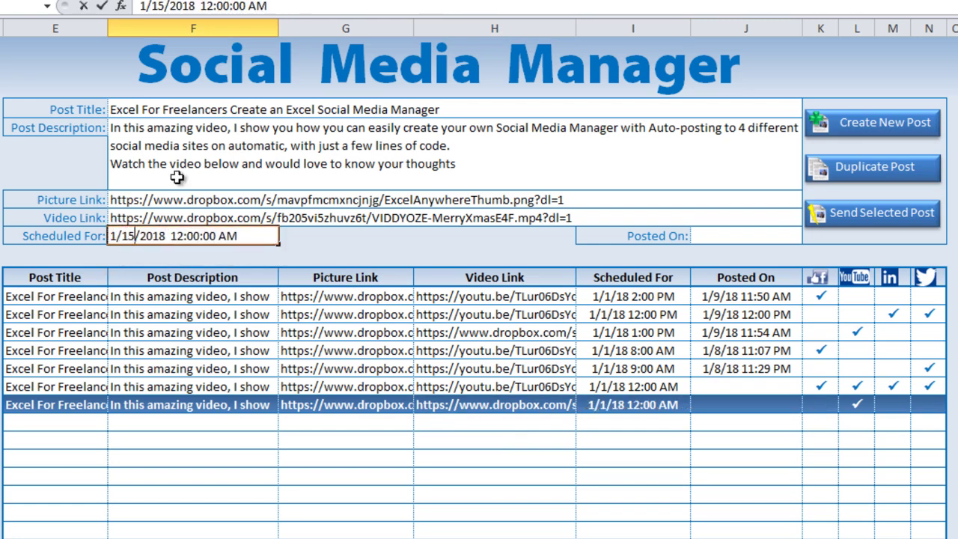
double_click(186, 234)
click(178, 235)
drag(183, 236, 168, 237)
text(7)
key(Return)
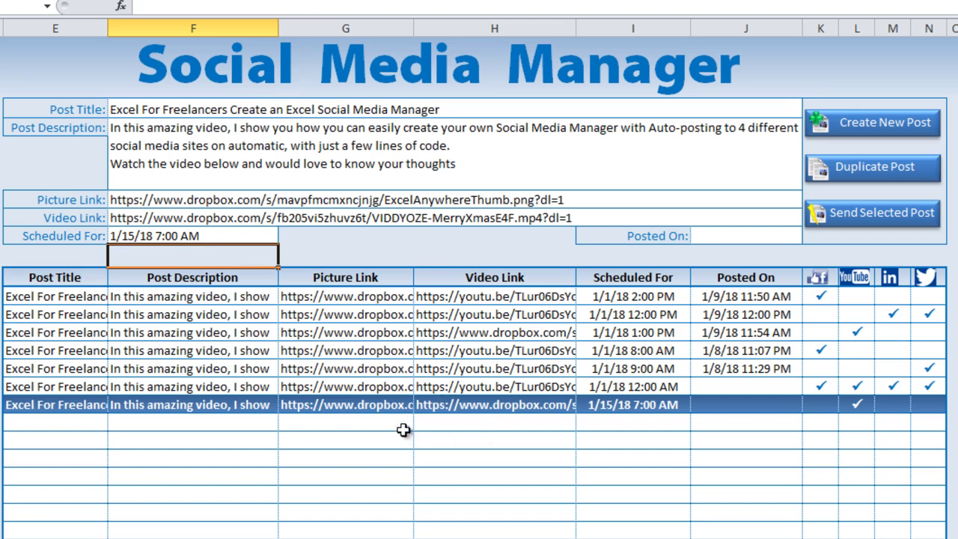
click(823, 405)
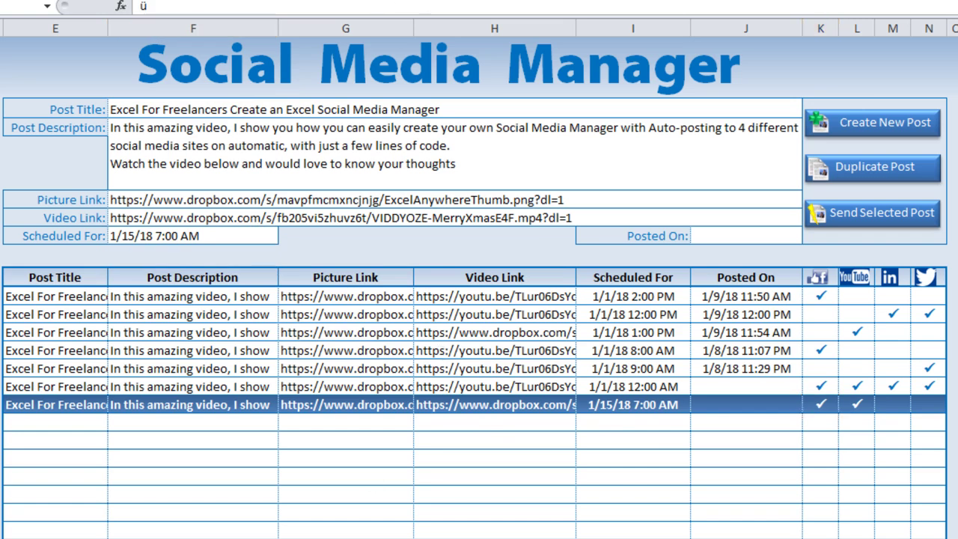
key(alt+F11)
Indent the DuplicPost body lines one level in the Save_AddNewPosts module.
double_click(30, 210)
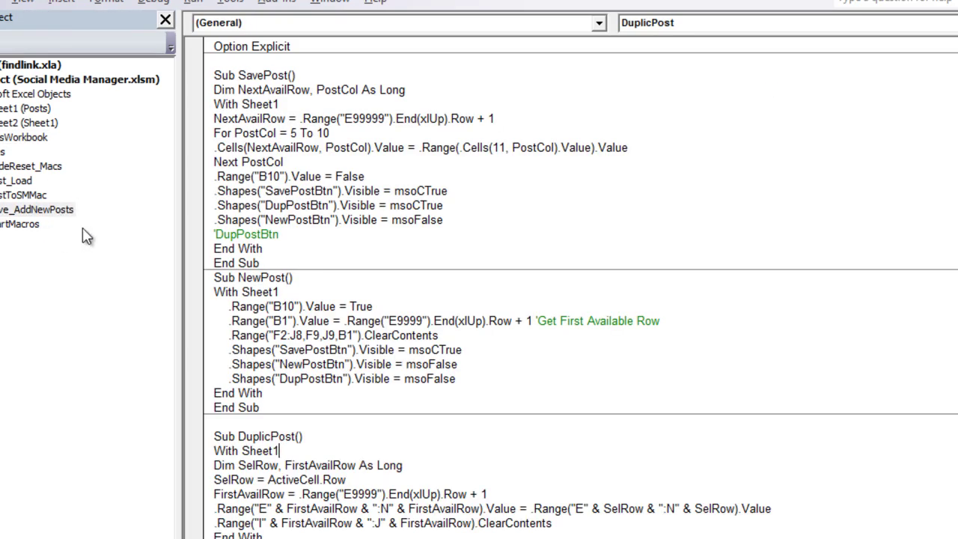
drag(283, 89, 279, 191)
drag(251, 306, 266, 378)
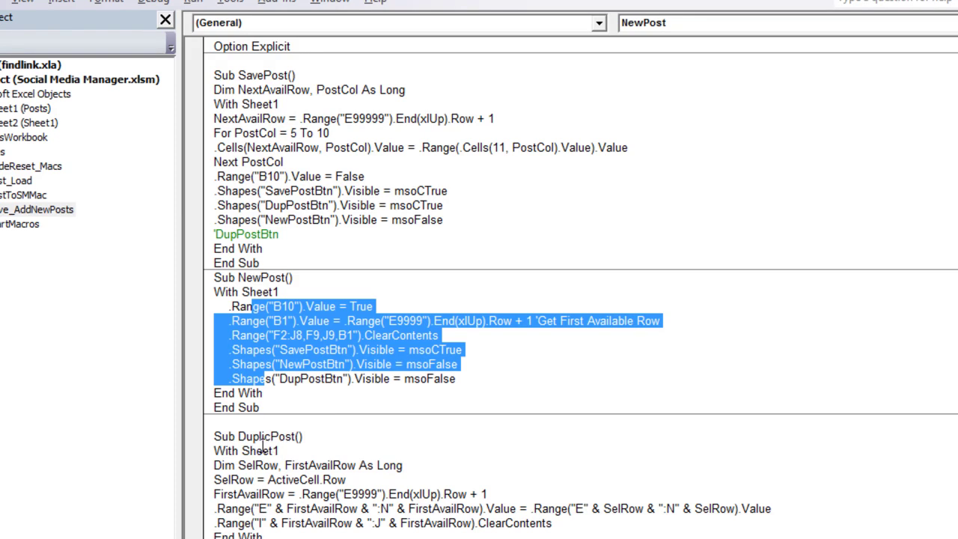
drag(214, 465, 579, 522)
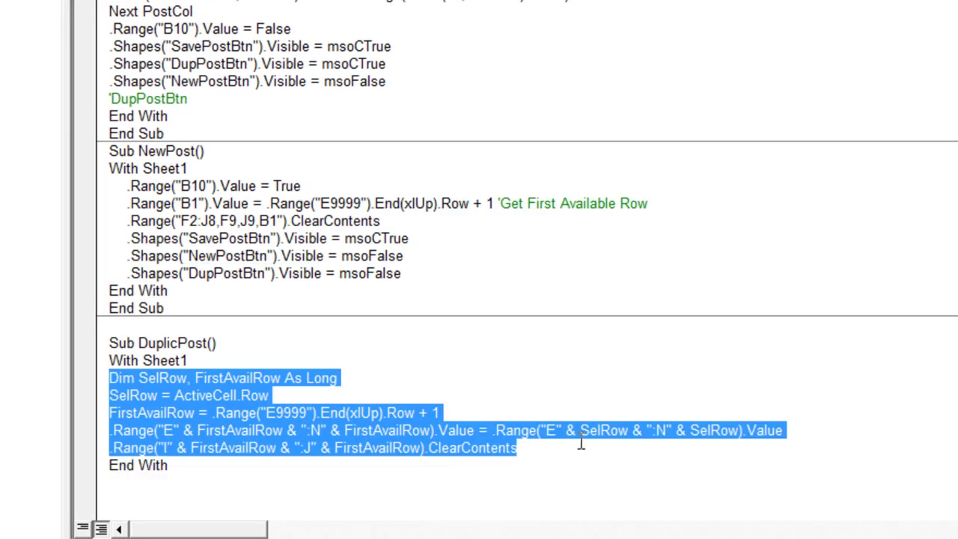
key(Tab)
click(354, 348)
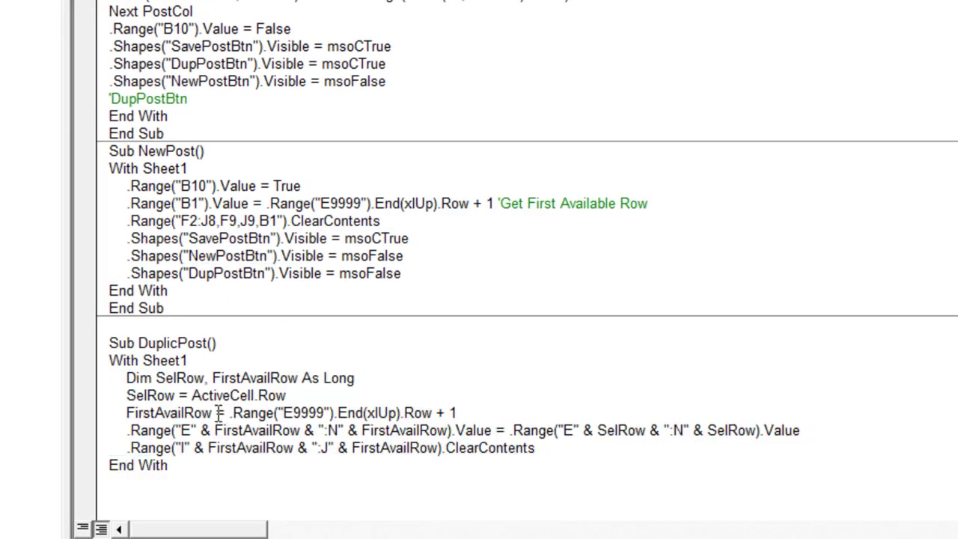
double_click(201, 378)
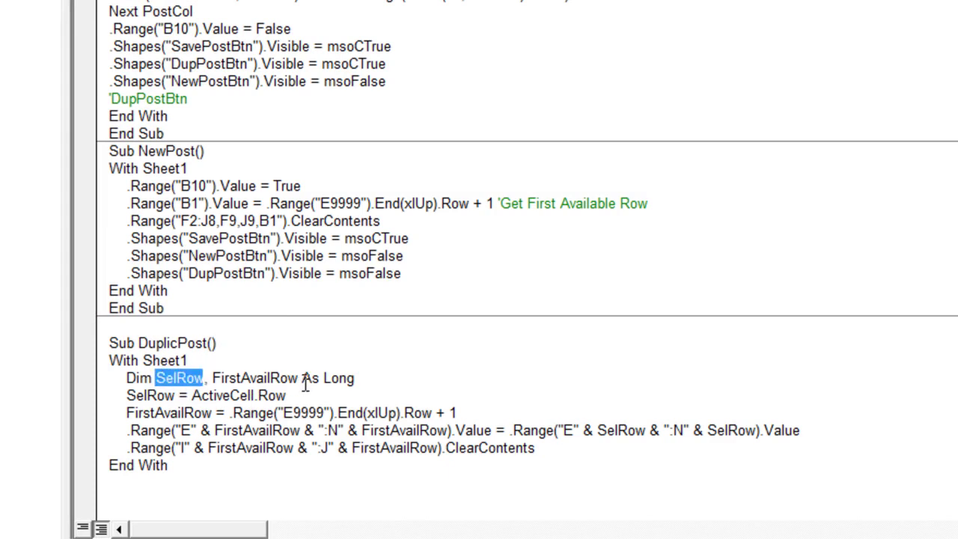
drag(289, 378, 217, 377)
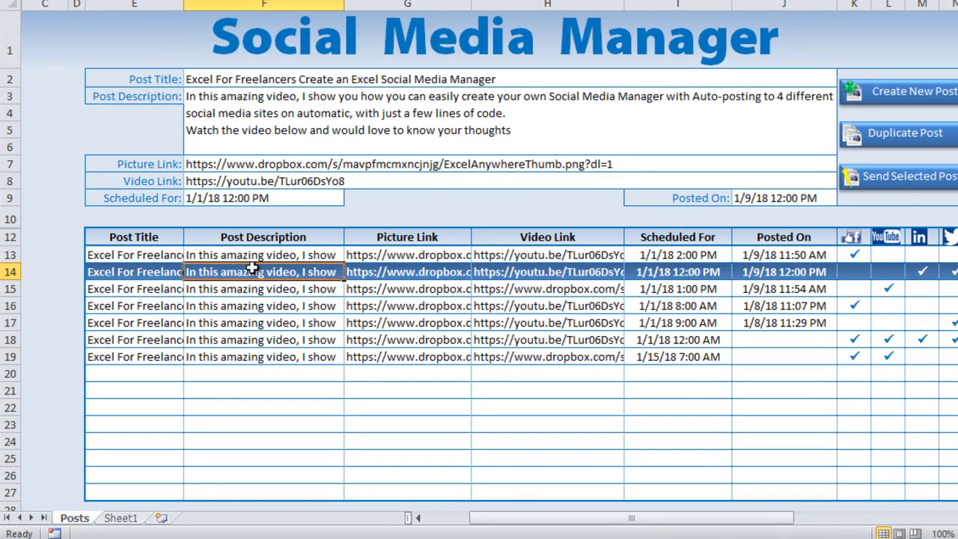
Load the 1/1/18 1:00 PM post into the form and highlight empty row 20 cells.
click(249, 289)
click(154, 372)
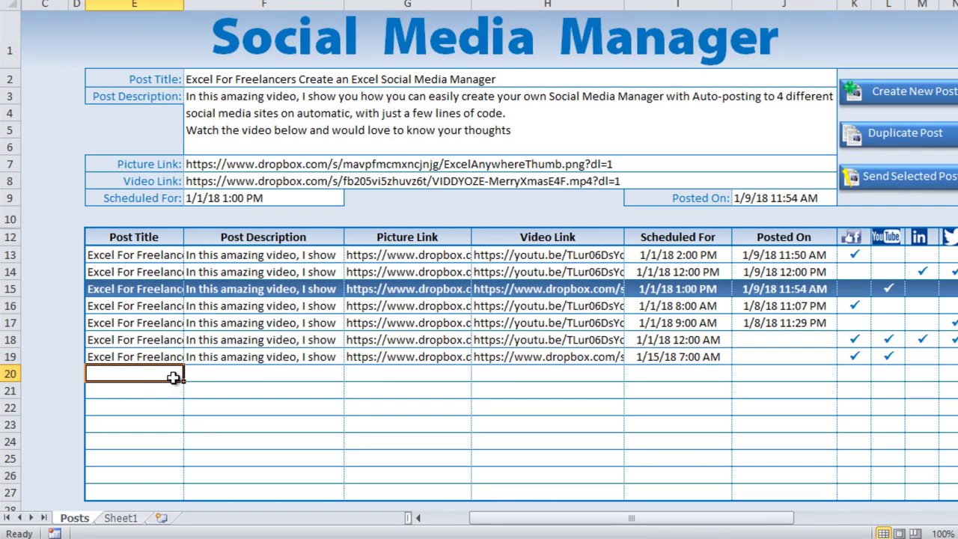
drag(126, 292, 548, 280)
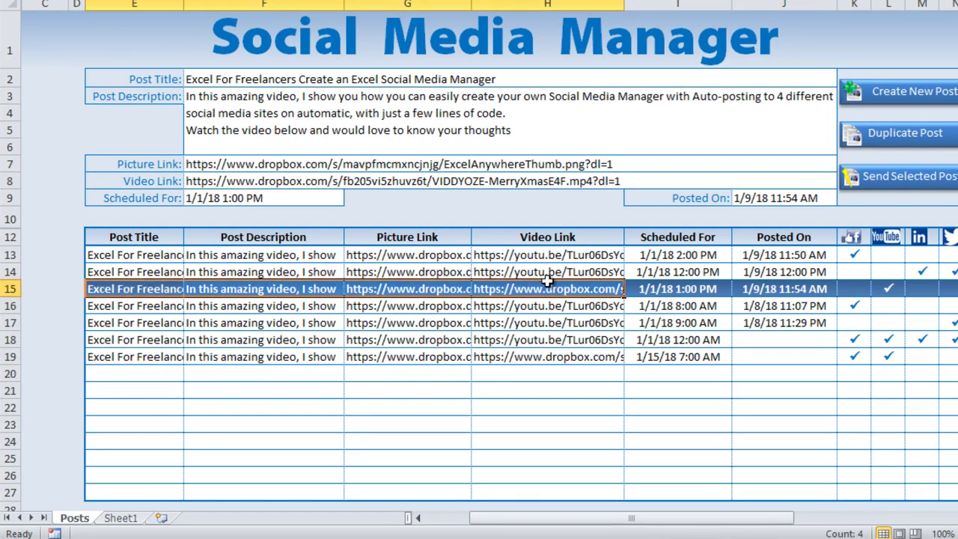
click(138, 385)
click(137, 376)
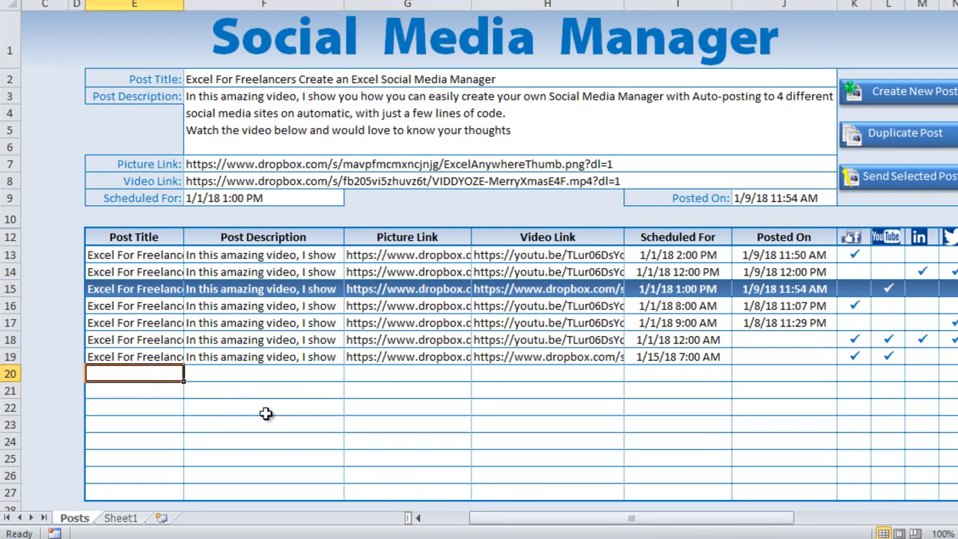
drag(850, 358, 941, 360)
drag(172, 291, 936, 291)
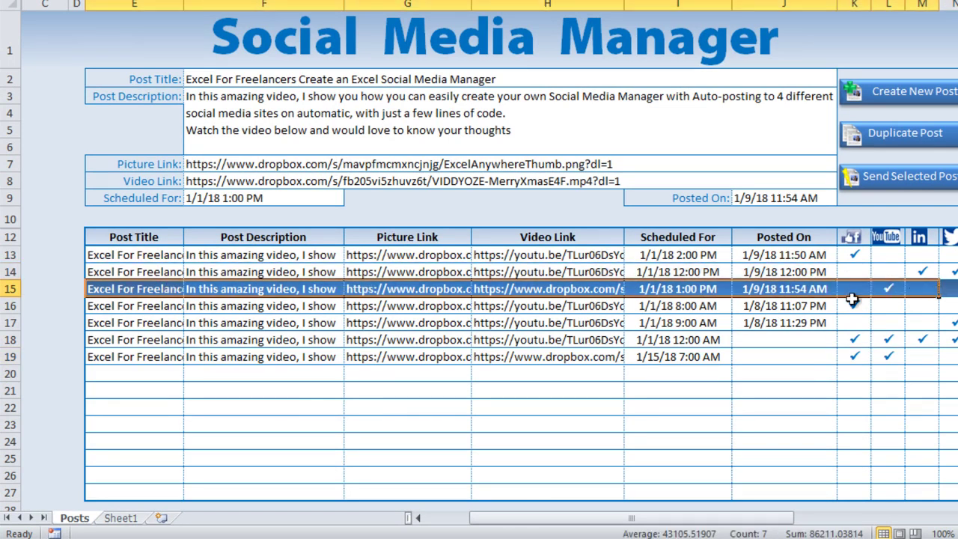
drag(157, 379, 858, 379)
drag(795, 374, 776, 372)
click(691, 376)
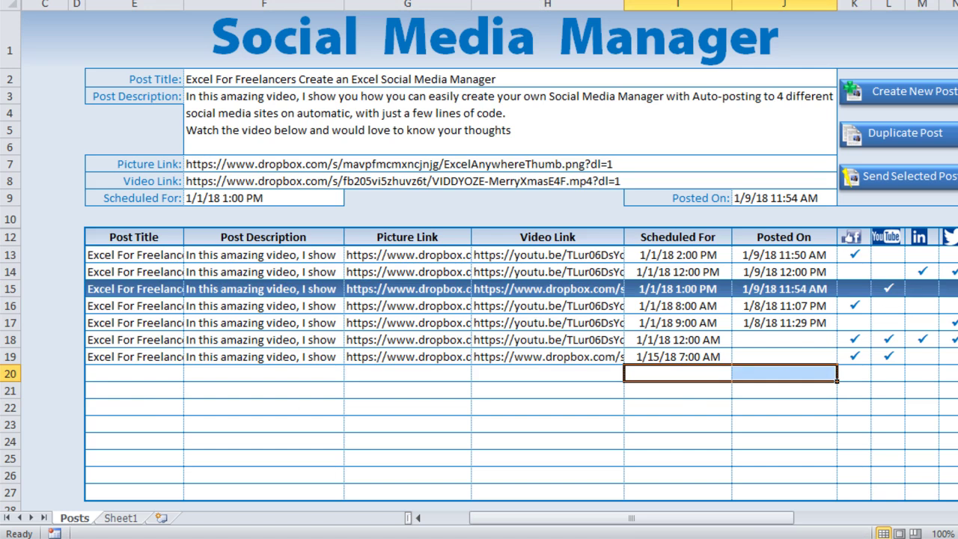
key(alt+F11)
Highlight the SelRow line and the FirstAvailRow .Range("E9999").End(xlUp).Row + 1 expression.
click(386, 414)
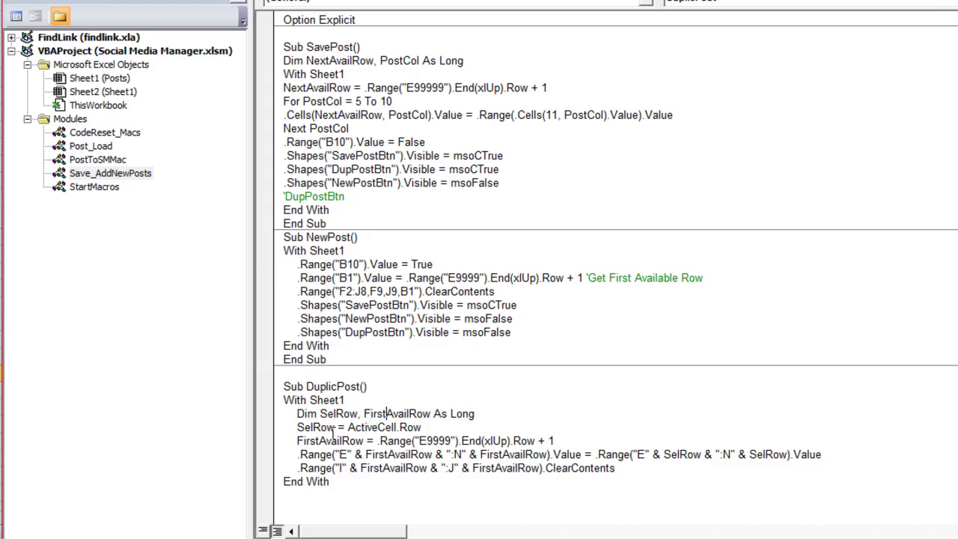
drag(431, 427, 293, 437)
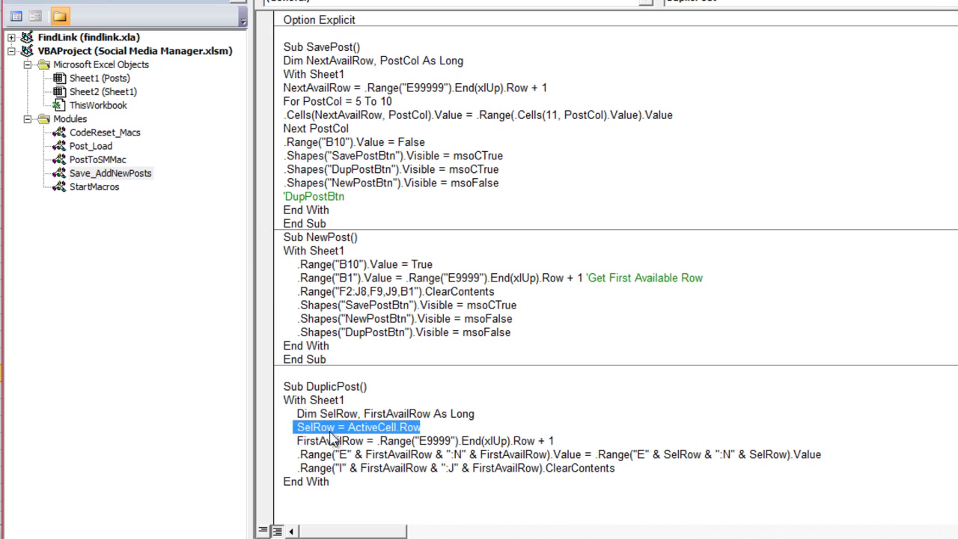
drag(566, 441, 419, 441)
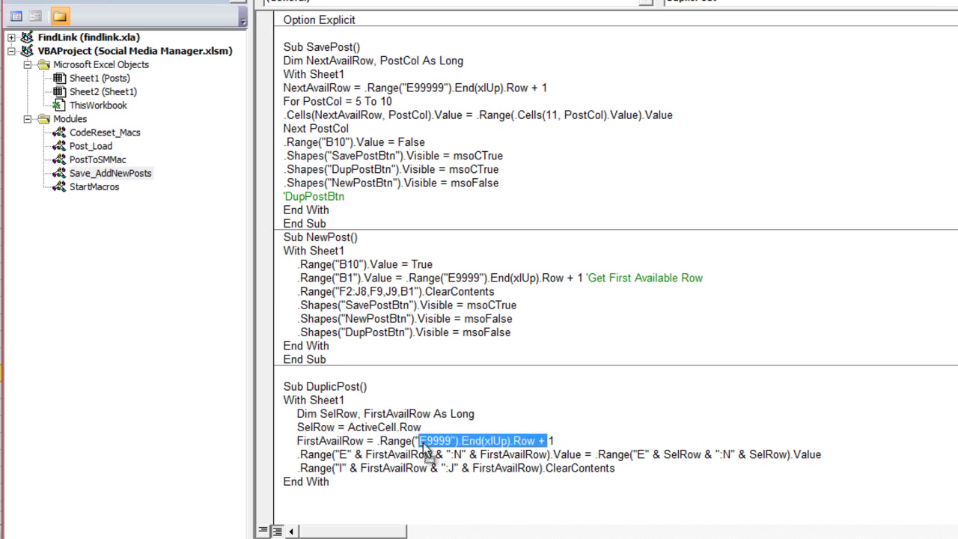
click(455, 453)
drag(536, 441, 380, 442)
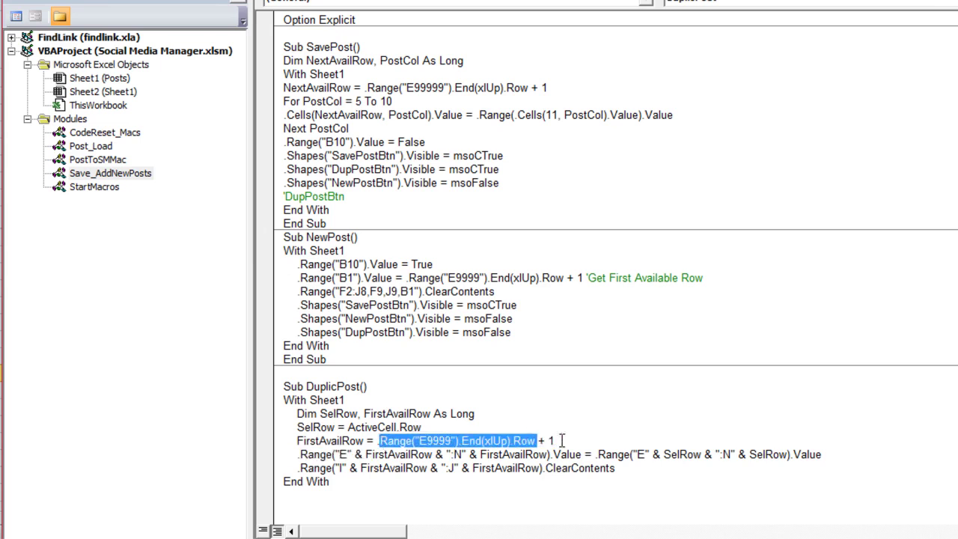
drag(554, 441, 536, 441)
click(426, 441)
key(shift+Left)
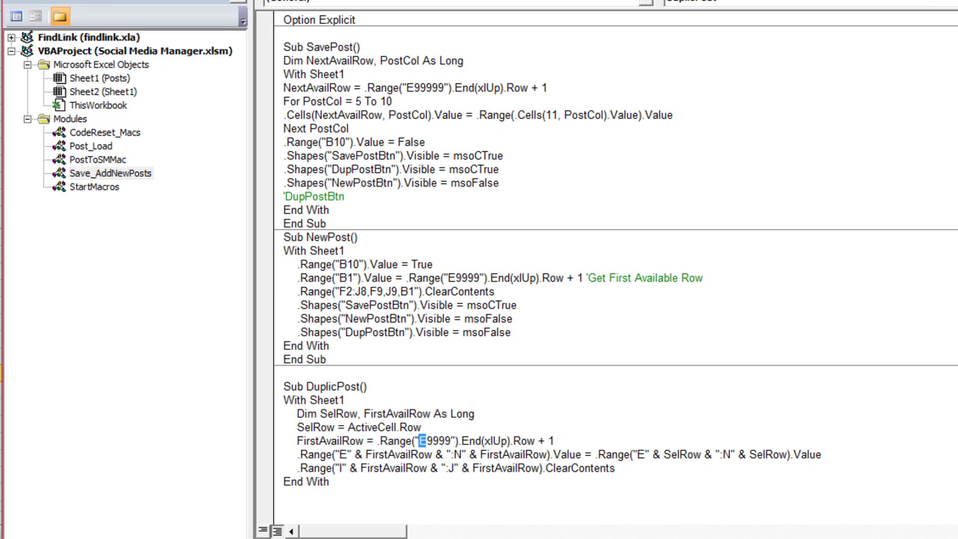
Select the row 13–18 post titles and load the row 19 post into the form.
key(alt+F11)
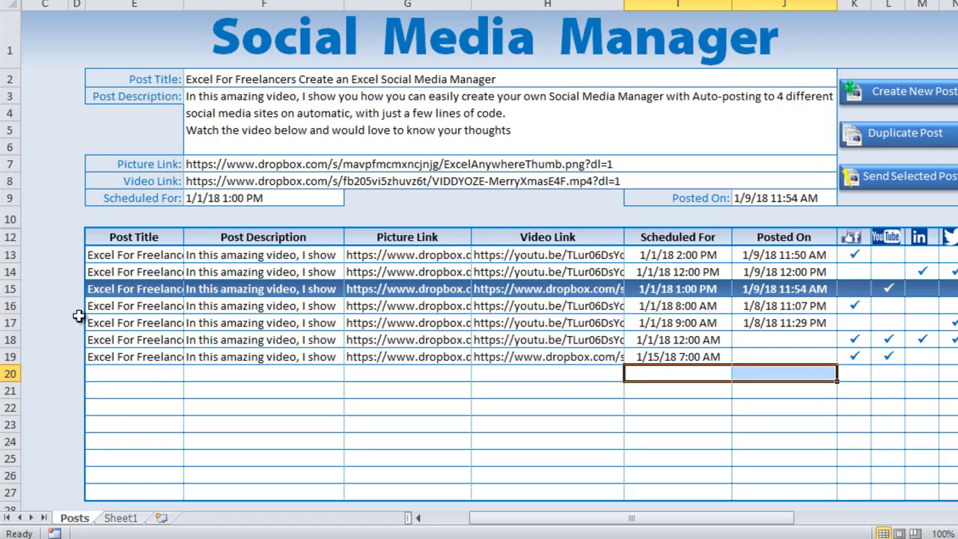
click(149, 253)
click(135, 337)
click(148, 372)
click(134, 254)
drag(132, 255, 133, 337)
click(123, 357)
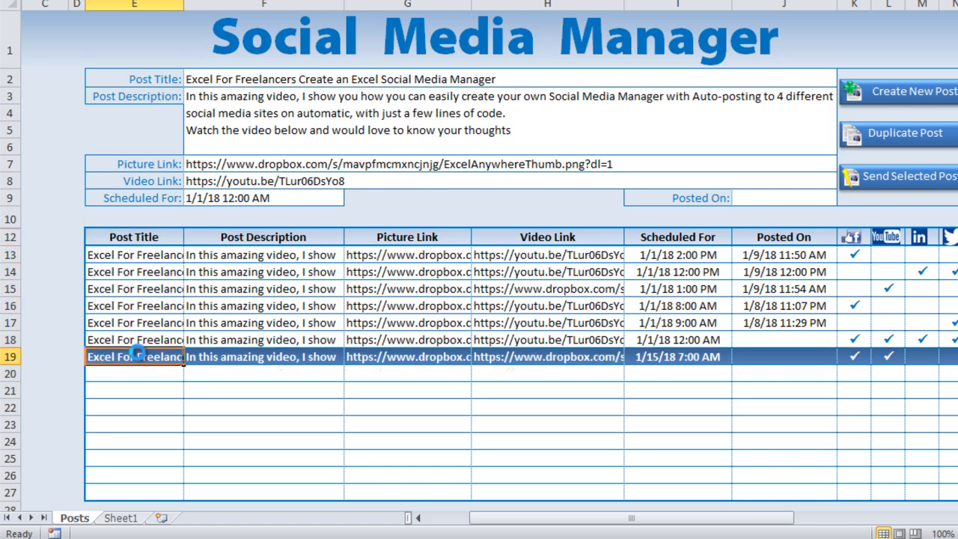
click(128, 374)
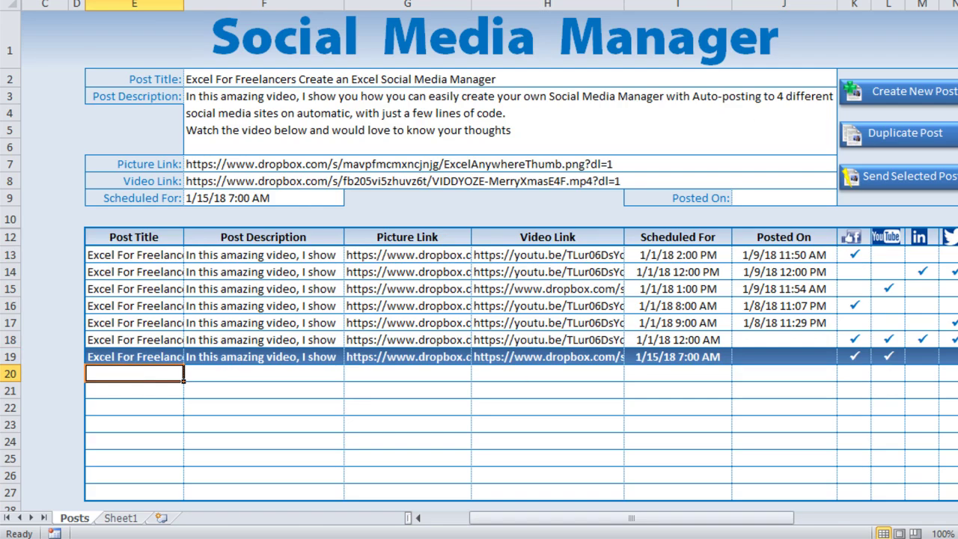
Highlight the copy line's destination and source ranges, then select empty row 20.
key(alt+F11)
click(367, 480)
drag(294, 452, 578, 454)
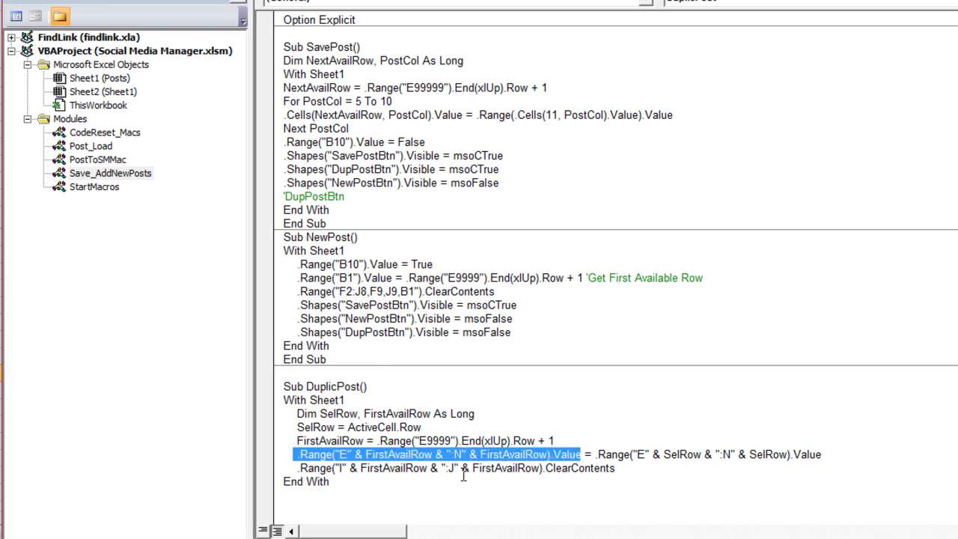
drag(610, 454, 821, 454)
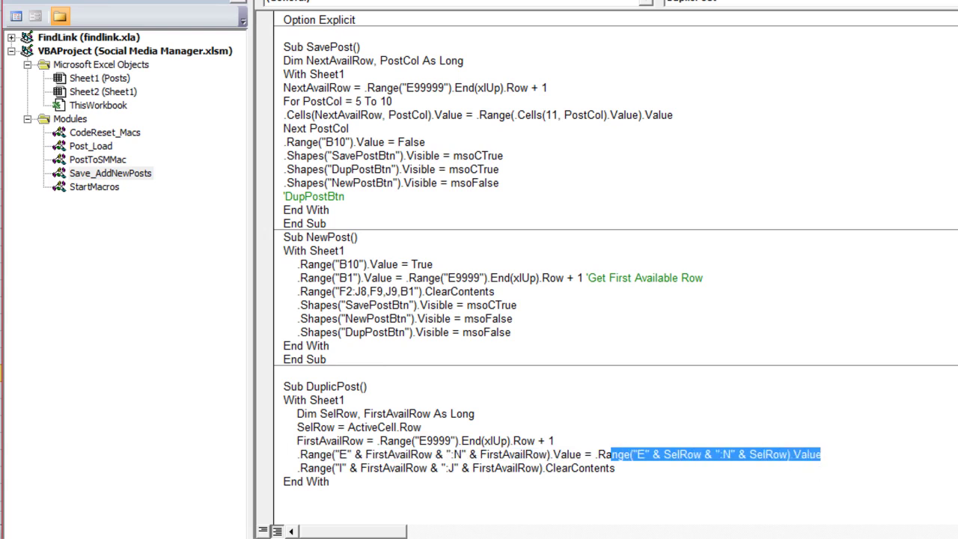
key(alt+F11)
drag(169, 372, 947, 376)
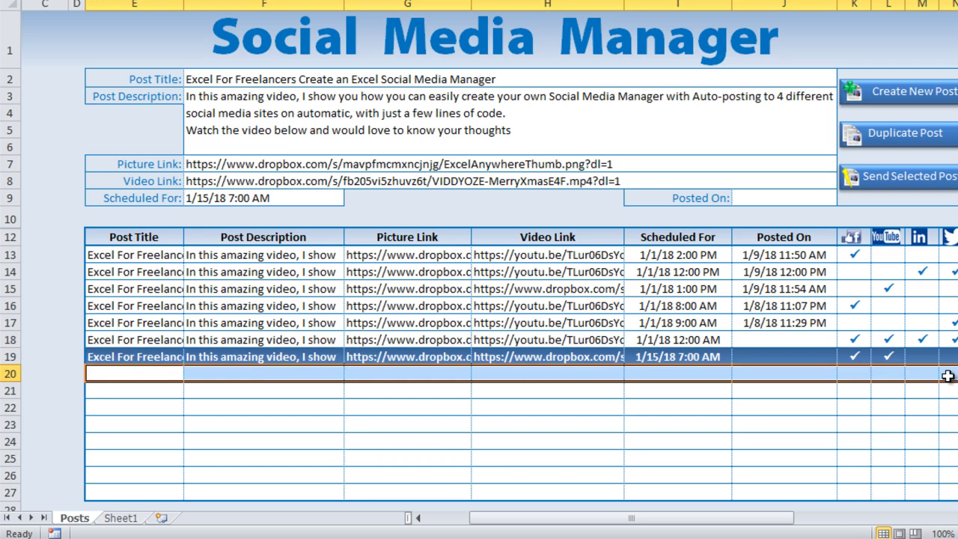
Select the row 15 and row 19 post cells and highlight the ClearContents line.
drag(110, 289, 952, 285)
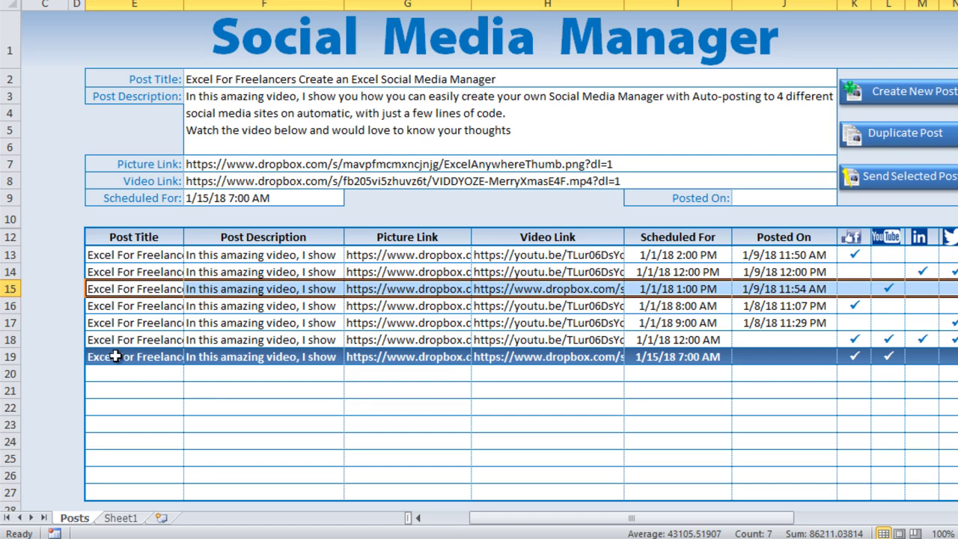
drag(115, 357, 952, 362)
drag(169, 288, 955, 288)
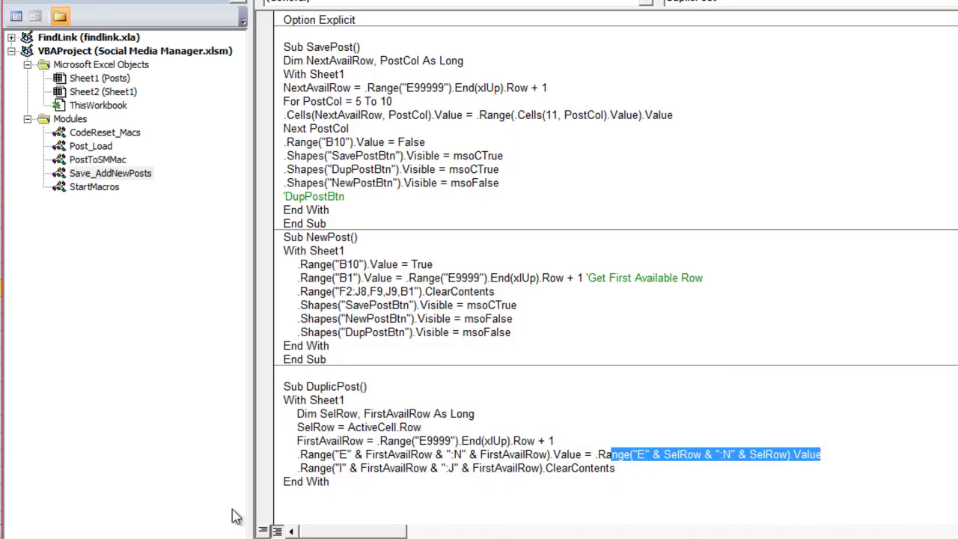
drag(614, 467, 313, 468)
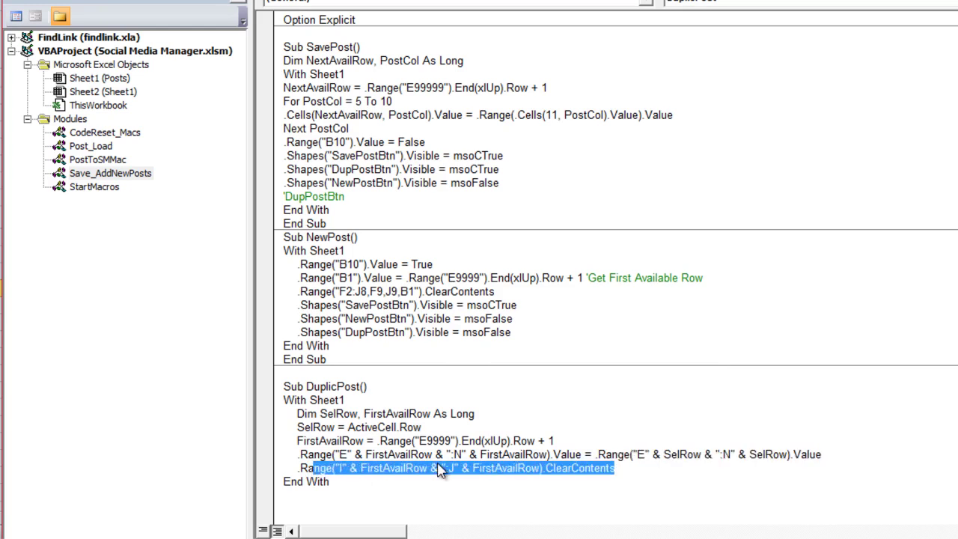
click(634, 467)
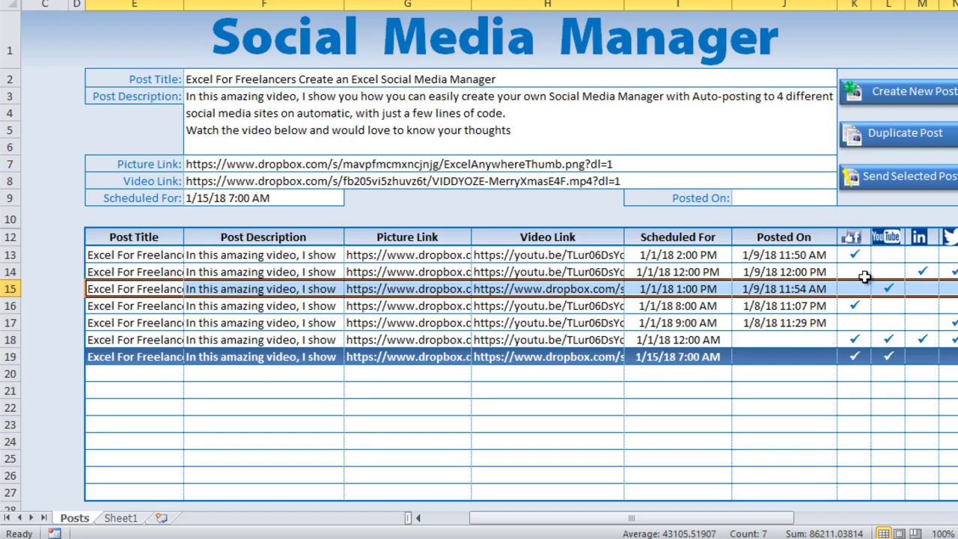
Load the row 16 post into the form and select empty cells I20:J20.
click(658, 305)
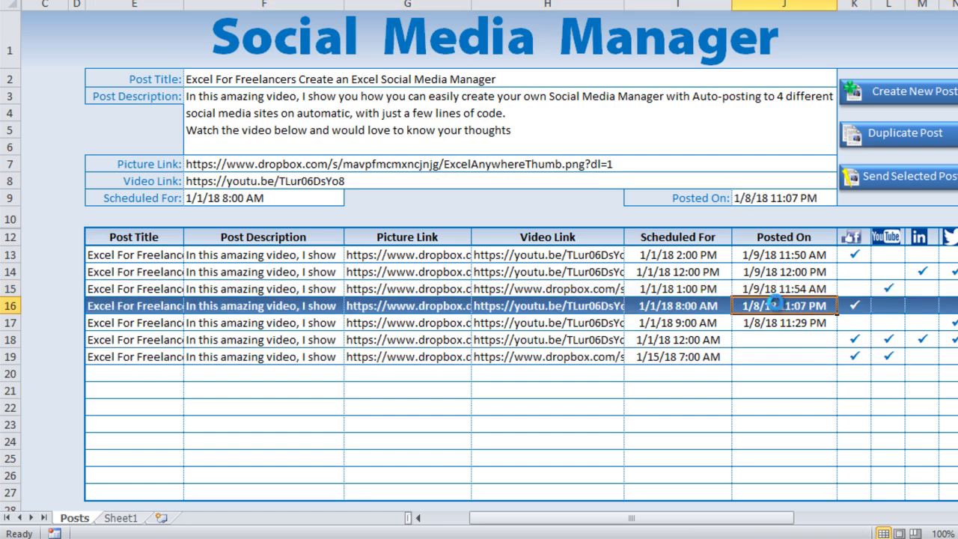
click(793, 367)
drag(793, 368, 694, 368)
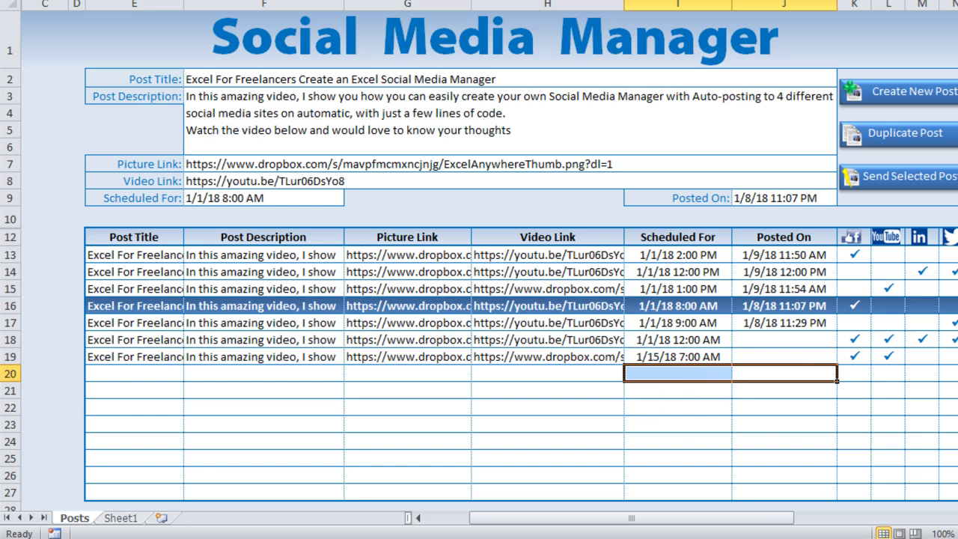
key(alt+F11)
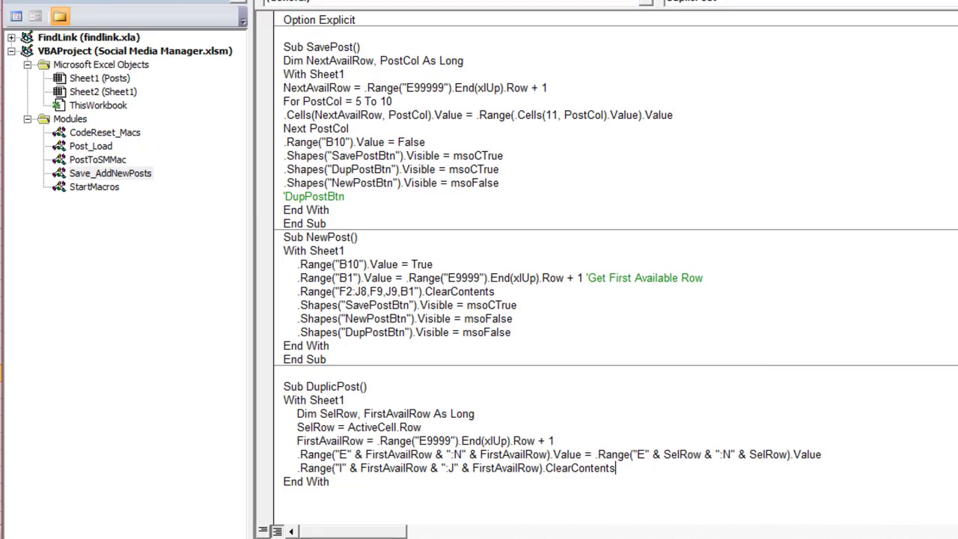
Highlight DuplicPost's variable and copy lines, then return to the worksheet.
drag(468, 455, 317, 414)
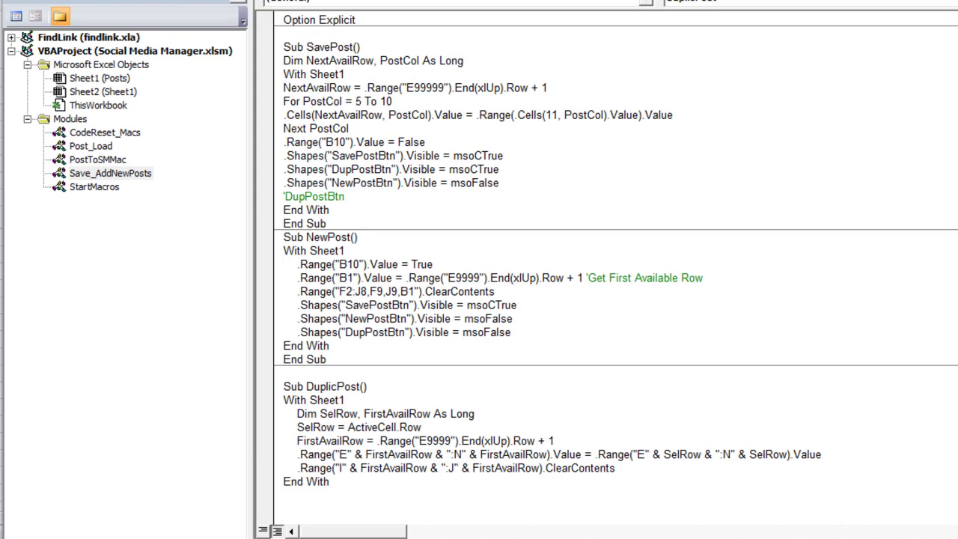
key(alt+F11)
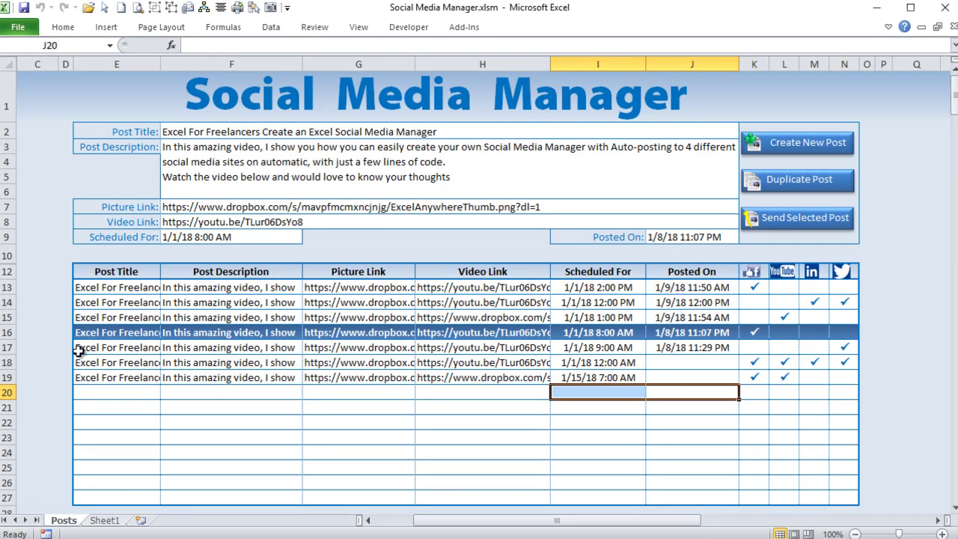
click(247, 362)
click(238, 335)
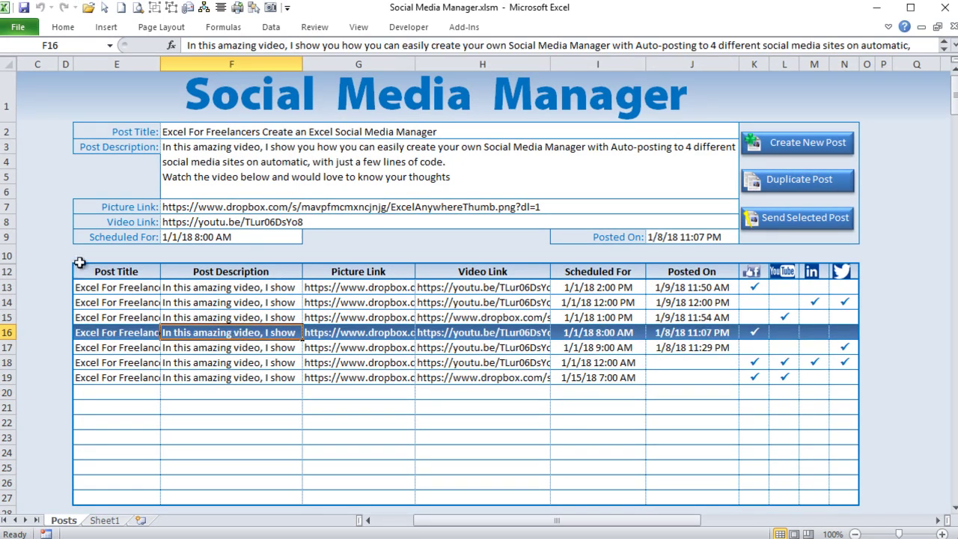
click(832, 146)
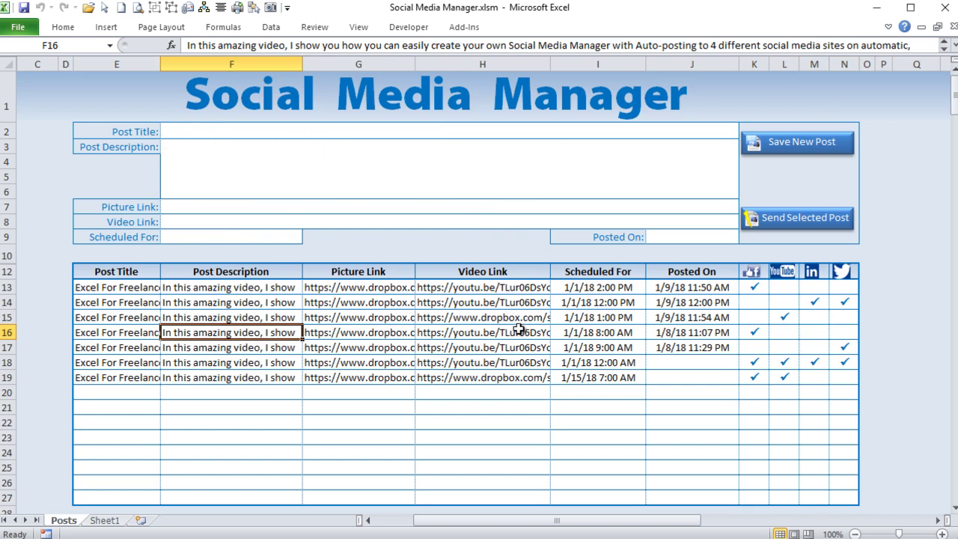
click(239, 317)
click(242, 332)
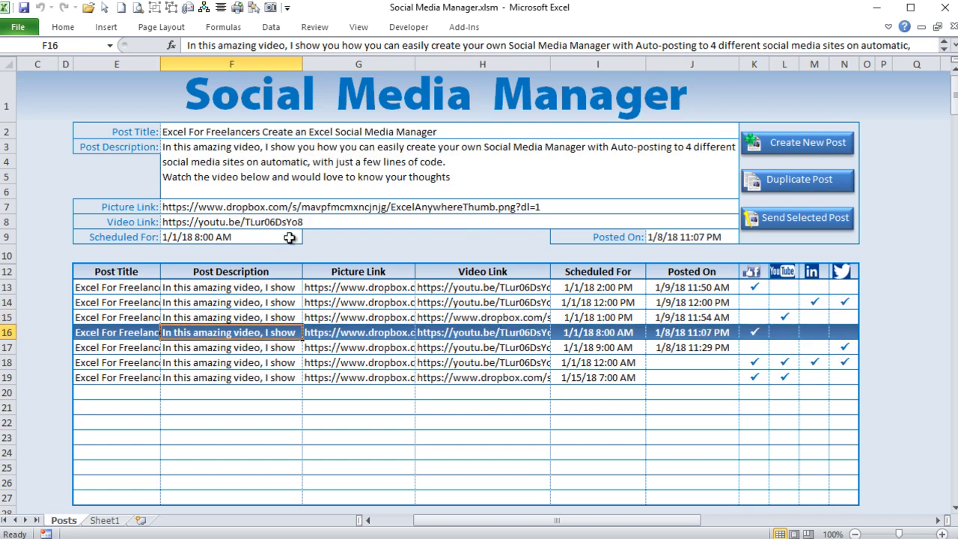